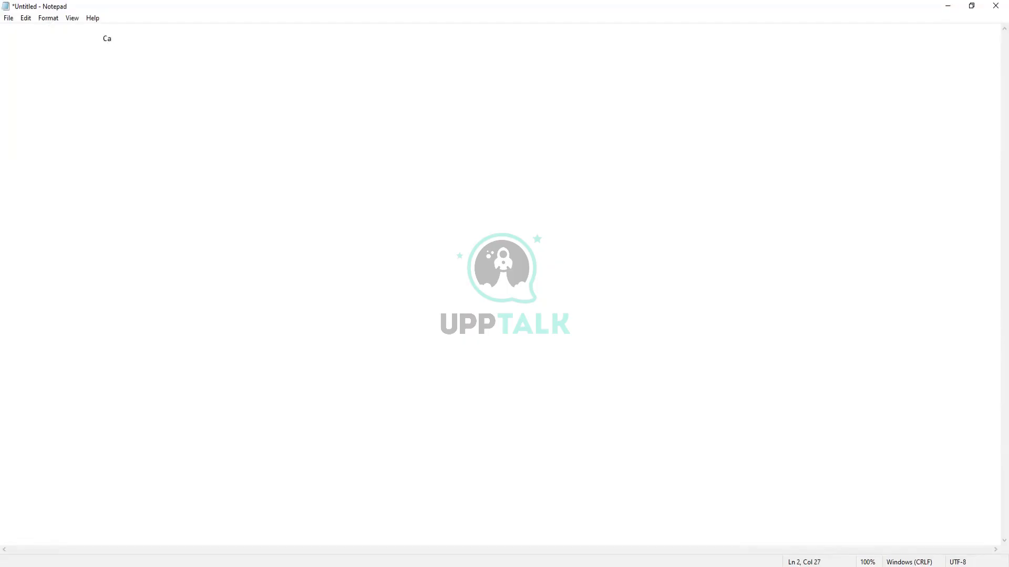
# Finish the note's heading as "Calculated fields" and leave a blank line beneath it
pyautogui.write('lculated fields')
pyautogui.press('Return')
pyautogui.press('Return')
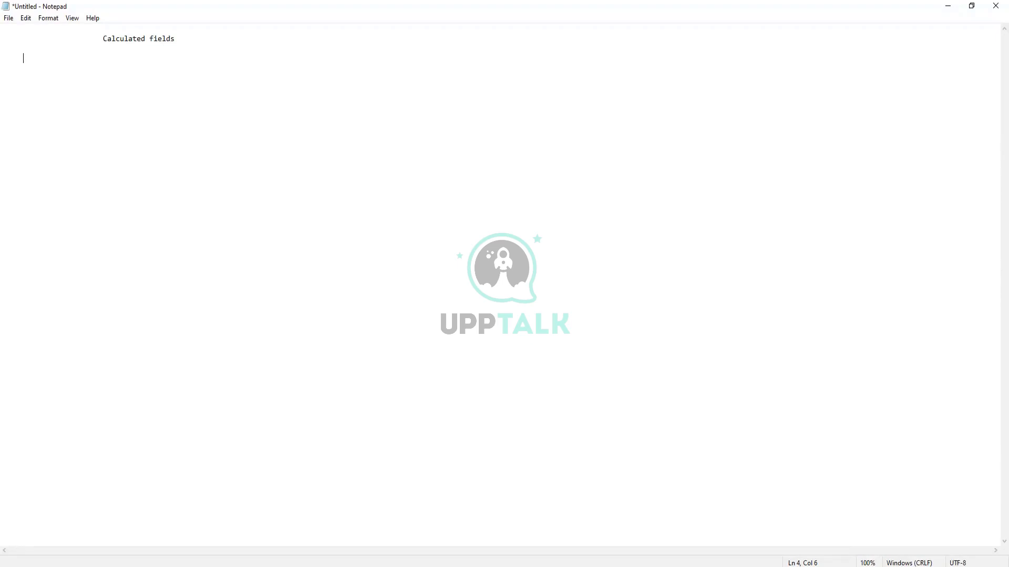
# Begin point 1 below the heading with "1. Clalc fields are created to perform formatting,"
pyautogui.write('1. Clalc fields are created to perform ')
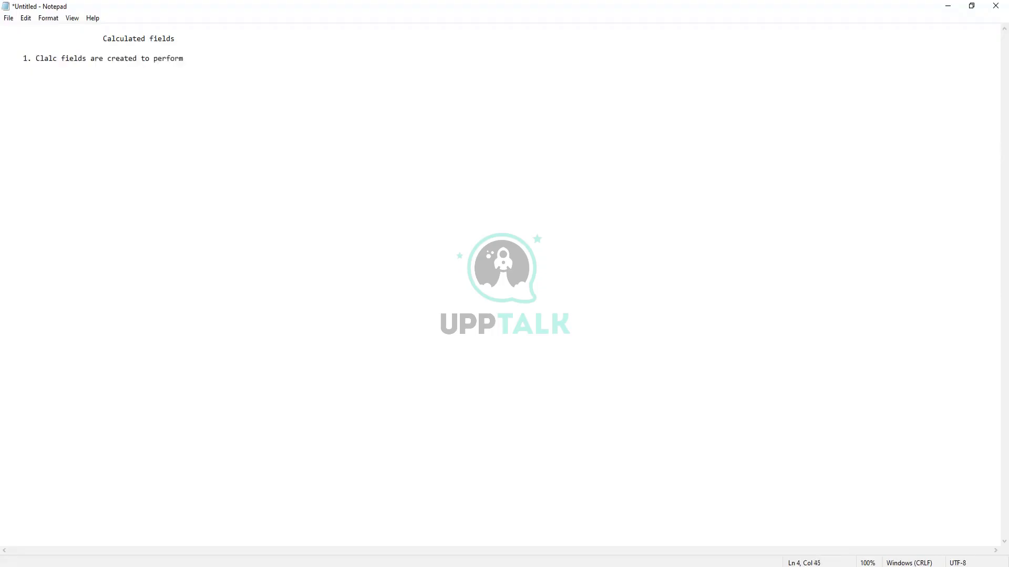
pyautogui.write('formatting')
pyautogui.write(', arti')
# Continue point 1 with "arithetic calculations, data formaating"
pyautogui.press('BackSpace')
pyautogui.press('BackSpace')
pyautogui.write('ithetic calculations ')
pyautogui.write(', ')
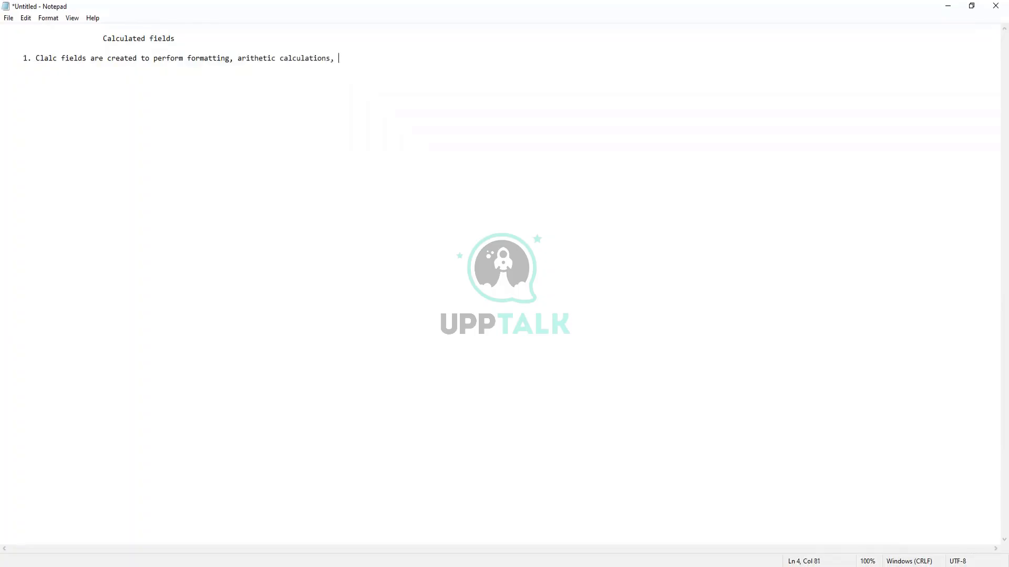
pyautogui.write('data formaating')
# Extend the end of point 1 with ", evaluations , define constant values"
pyautogui.click(309, 551)
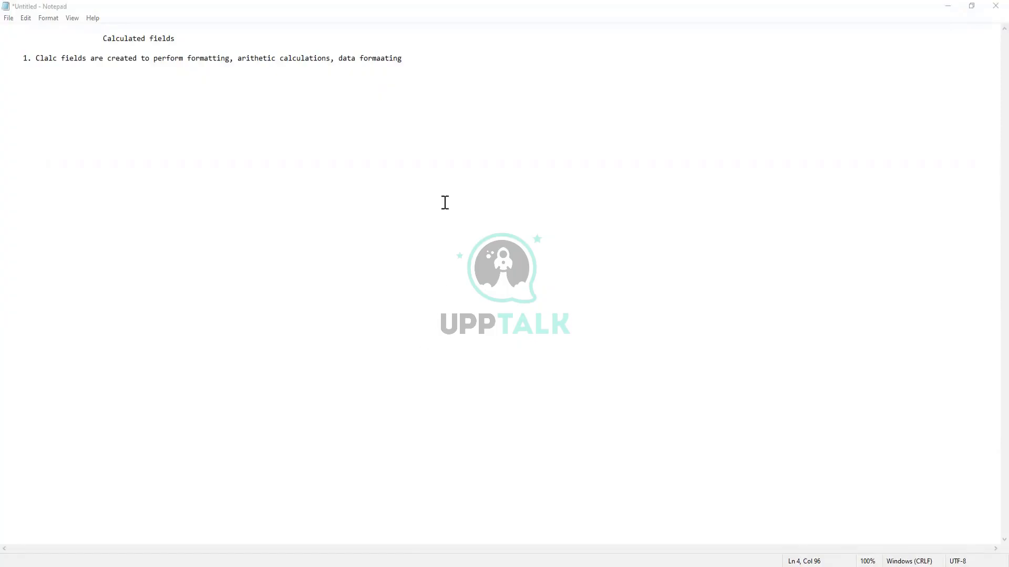
pyautogui.click(424, 55)
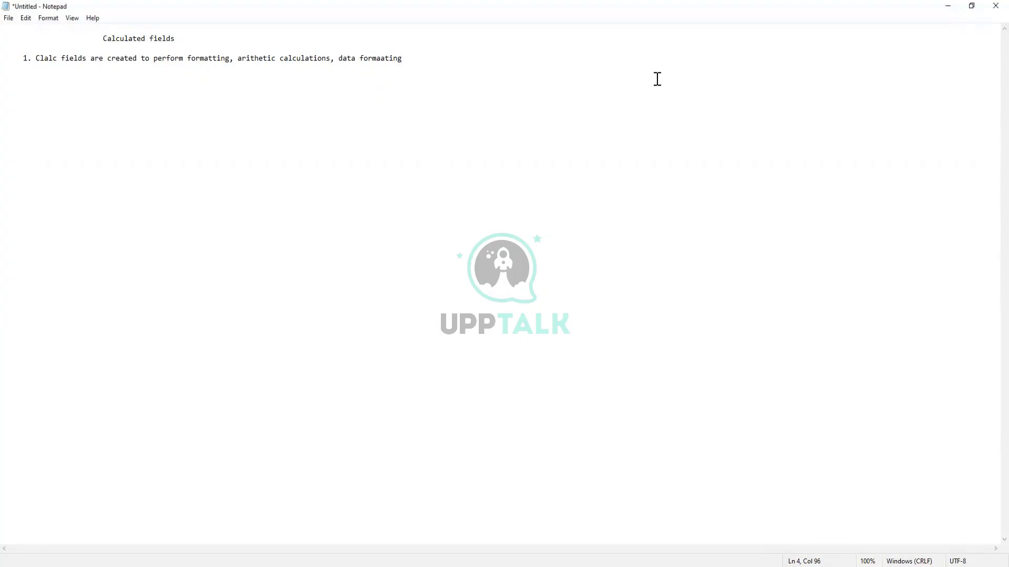
pyautogui.write(',')
pyautogui.write('evaluations ,')
pyautogui.write('define')
pyautogui.press('BackSpace')
pyautogui.write('e constant ')
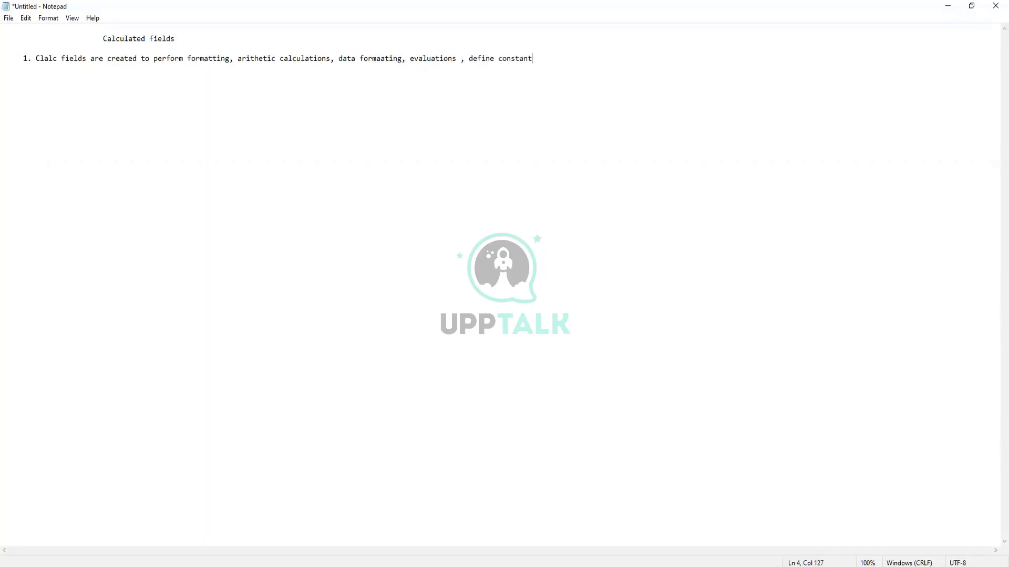
pyautogui.write('values')
# Start point 2 on a new line with "2. Calc fields are based on the delivered fields"
pyautogui.press('Return')
pyautogui.press('Return')
pyautogui.write('2. Calc fie;ds')
pyautogui.press('BackSpace')
pyautogui.press('BackSpace')
pyautogui.press('BackSpace')
pyautogui.write('lds are based on the delive')
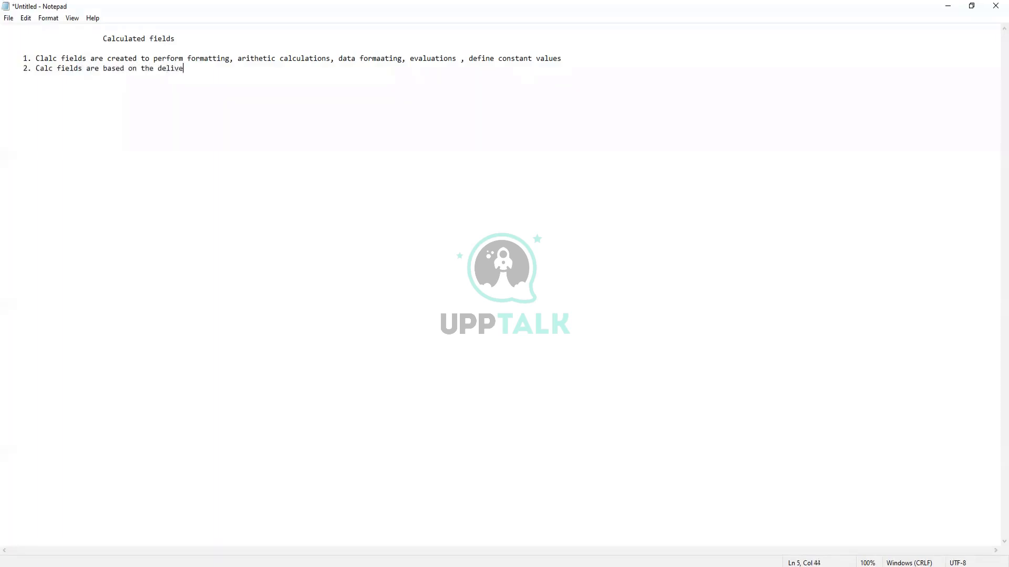
pyautogui.write('red fields')
pyautogui.press('BackSpace')
pyautogui.press('BackSpace')
pyautogui.write('ds')
# Complete point 2 with "and also based on existing calc fields"
pyautogui.write('and also vbased')
pyautogui.press('BackSpace')
pyautogui.press('BackSpace')
pyautogui.press('BackSpace')
pyautogui.press('BackSpace')
pyautogui.press('BackSpace')
pyautogui.press('BackSpace')
pyautogui.write('based on existing c')
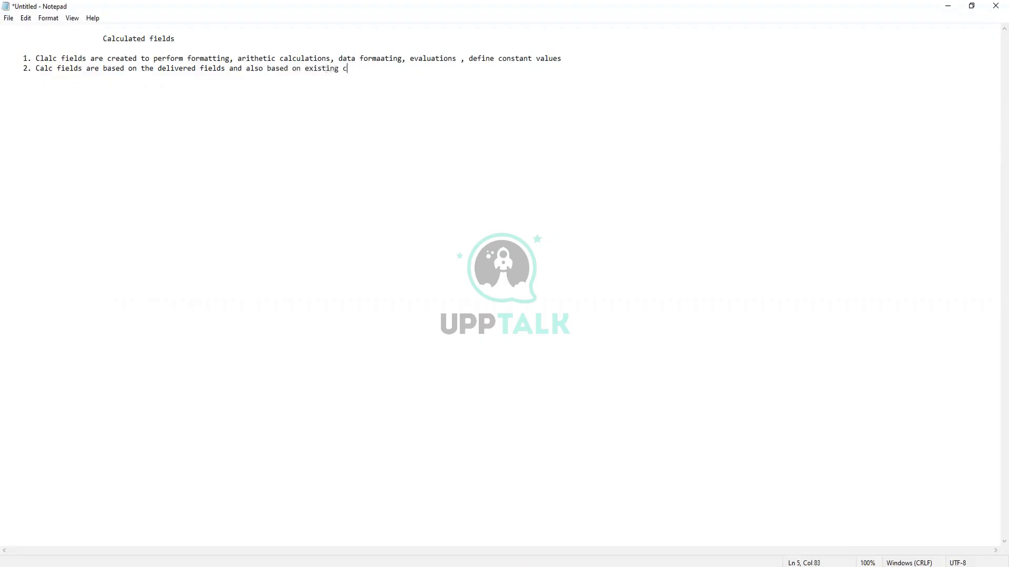
pyautogui.write('alc fields')
pyautogui.moveTo(167, 58); pyautogui.dragTo(168, 49)
pyautogui.moveTo(454, 50); pyautogui.dragTo(582, 62)
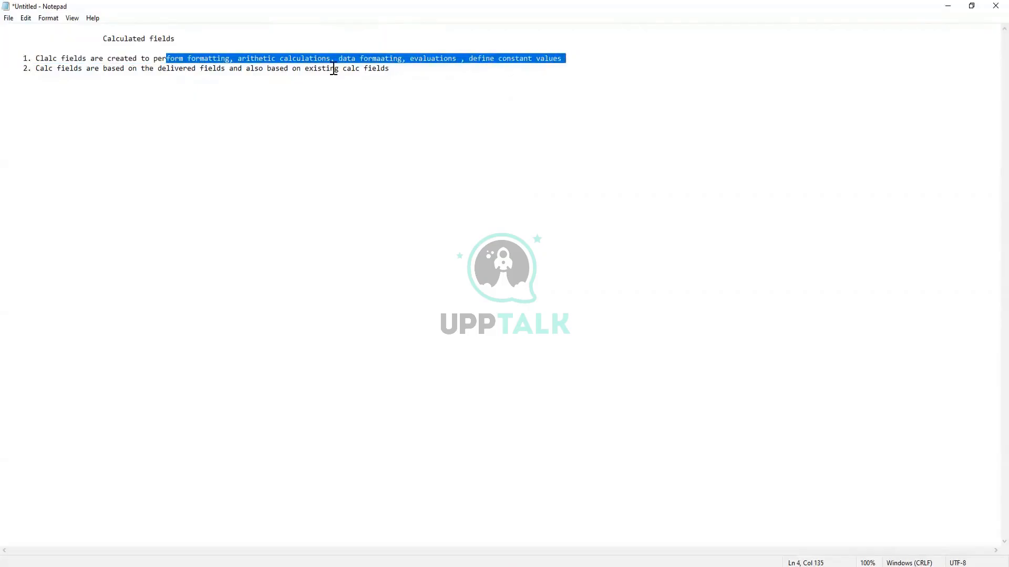
pyautogui.click(373, 69)
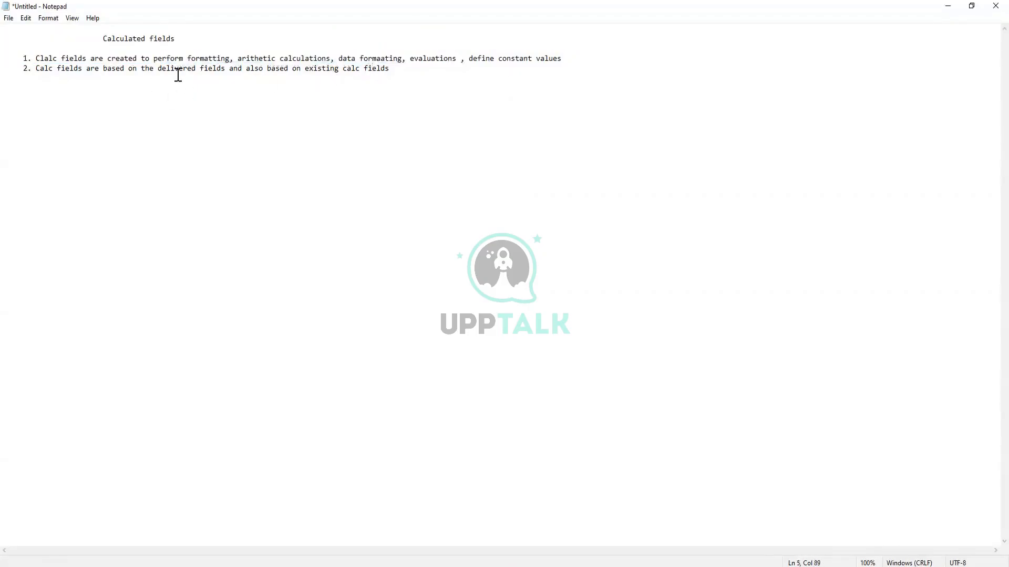
pyautogui.moveTo(166, 69); pyautogui.dragTo(222, 69)
pyautogui.moveTo(309, 69); pyautogui.dragTo(386, 69)
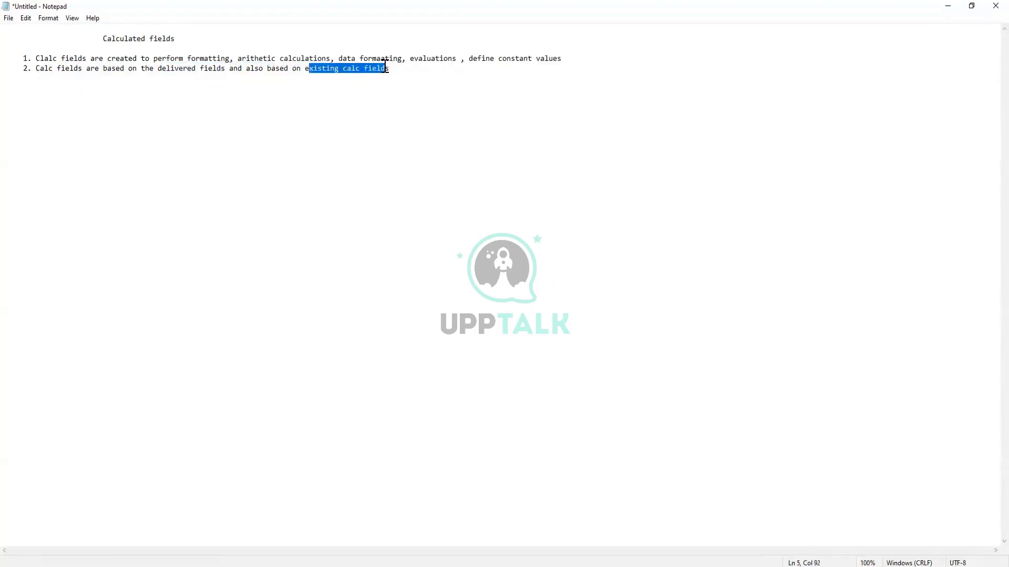
# Start point 3 below point 2 with "3. calc fields used mostly in custom reports,"
pyautogui.click(414, 67)
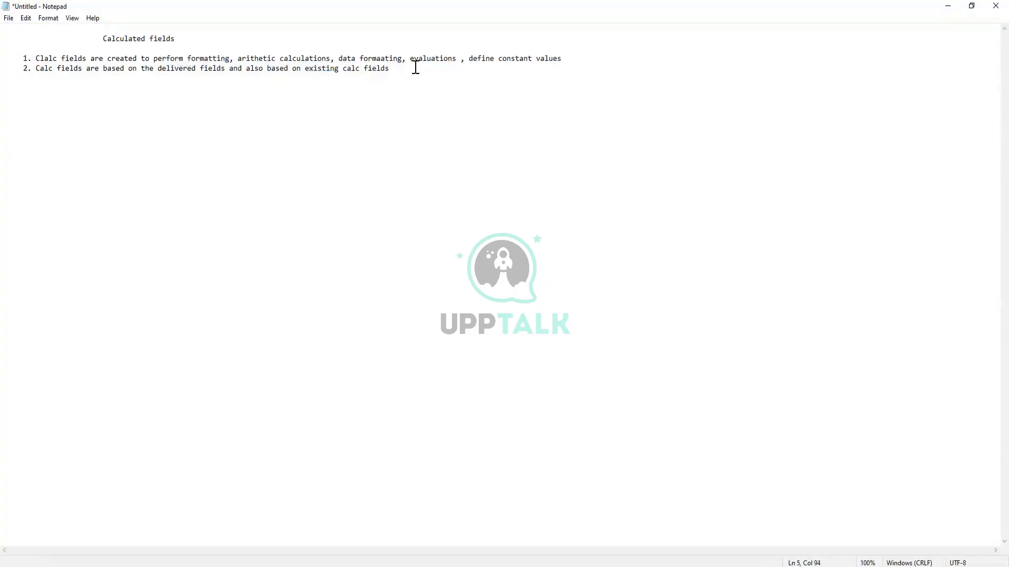
pyautogui.press('Return')
pyautogui.write('3')
pyautogui.write('. calc ')
pyautogui.write('dfielsa')
pyautogui.press('BackSpace')
pyautogui.press('BackSpace')
pyautogui.press('BackSpace')
pyautogui.press('BackSpace')
pyautogui.press('BackSpace')
pyautogui.press('BackSpace')
pyautogui.press('BackSpace')
pyautogui.write('fields used mostly in cus')
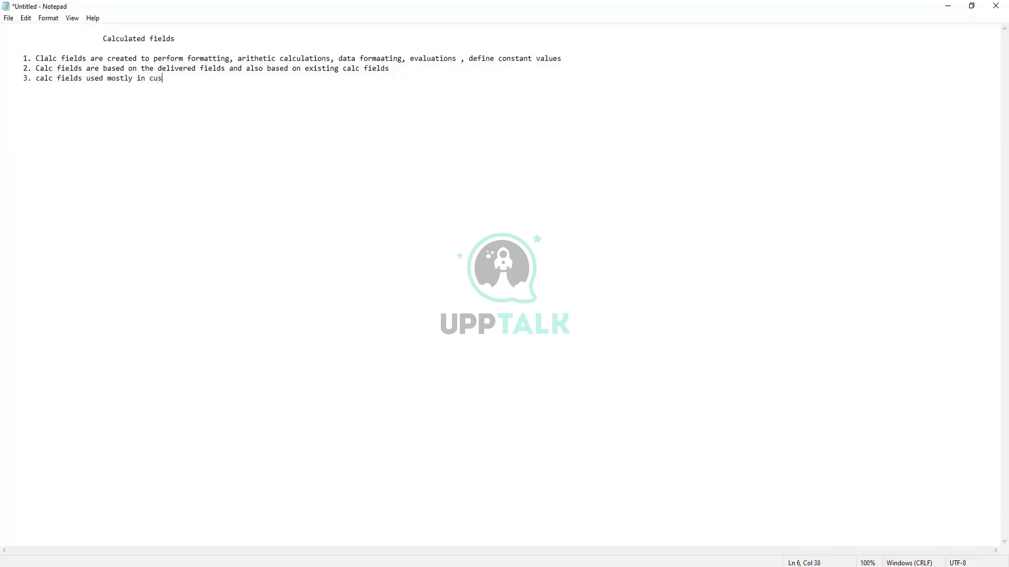
pyautogui.write('tom reports.')
pyautogui.press('BackSpace')
pyautogui.write('.c')
pyautogui.write('om')
# Continue point 3 with "condition rules, business process"
pyautogui.press('BackSpace')
pyautogui.write('ndition ri;')
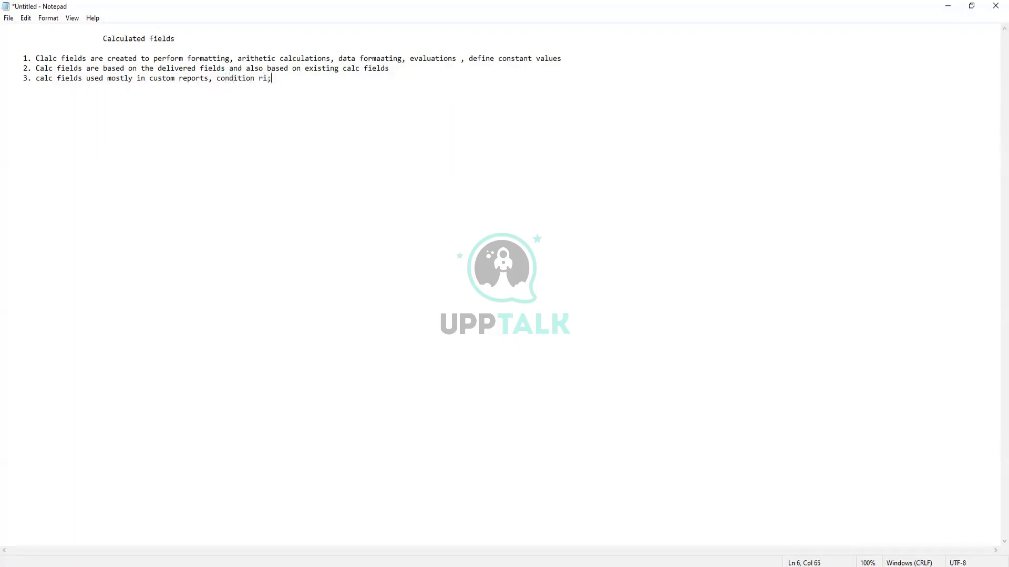
pyautogui.press('BackSpace')
pyautogui.press('BackSpace')
pyautogui.write('ules, busi')
pyautogui.write('ness ru')
pyautogui.press('BackSpace')
pyautogui.press('BackSpace')
pyautogui.write('process, sche')
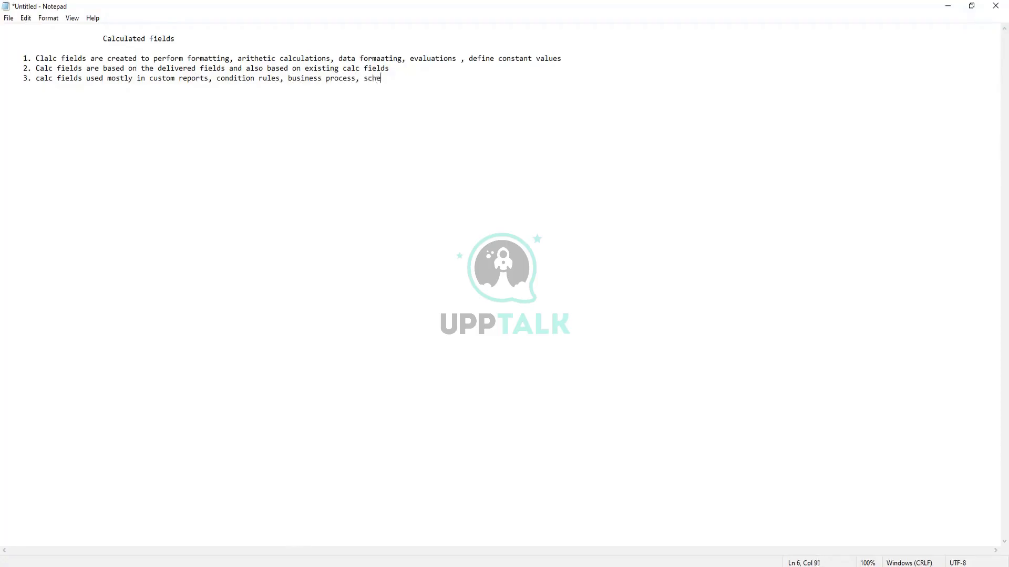
pyautogui.write('duling ')
pyautogui.write('process')
# Complete point 3 with ", scheduling process and integrations"
pyautogui.write('and ')
pyautogui.write('in i')
pyautogui.press('BackSpace')
pyautogui.write('re')
pyautogui.press('BackSpace')
pyautogui.press('BackSpace')
pyautogui.write('tehra')
pyautogui.press('BackSpace')
pyautogui.press('BackSpace')
pyautogui.press('BackSpace')
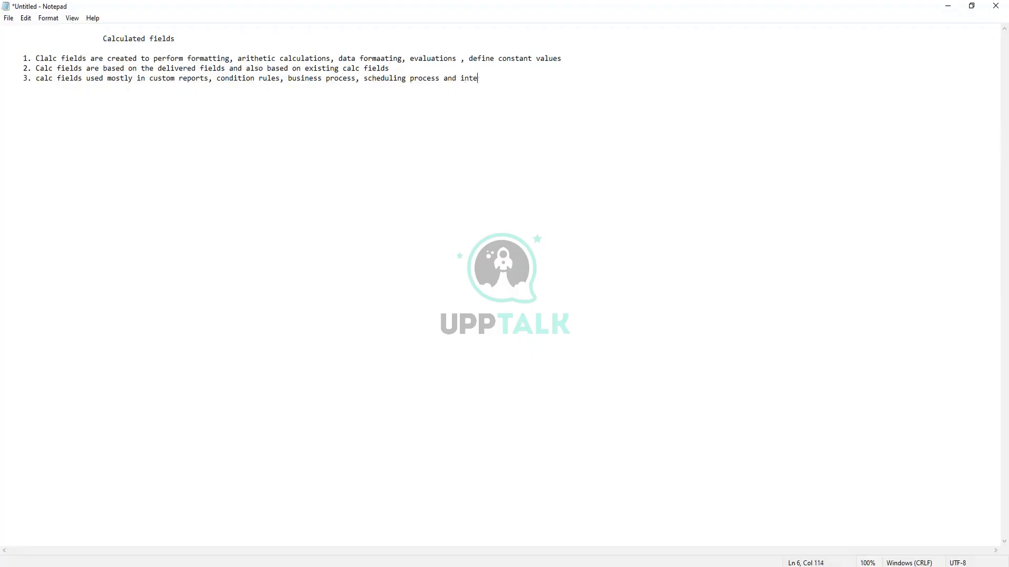
pyautogui.write('grations')
# Review the three points on what calculated fields perform, which fields they build on and where they are used
pyautogui.moveTo(44, 79); pyautogui.dragTo(525, 97)
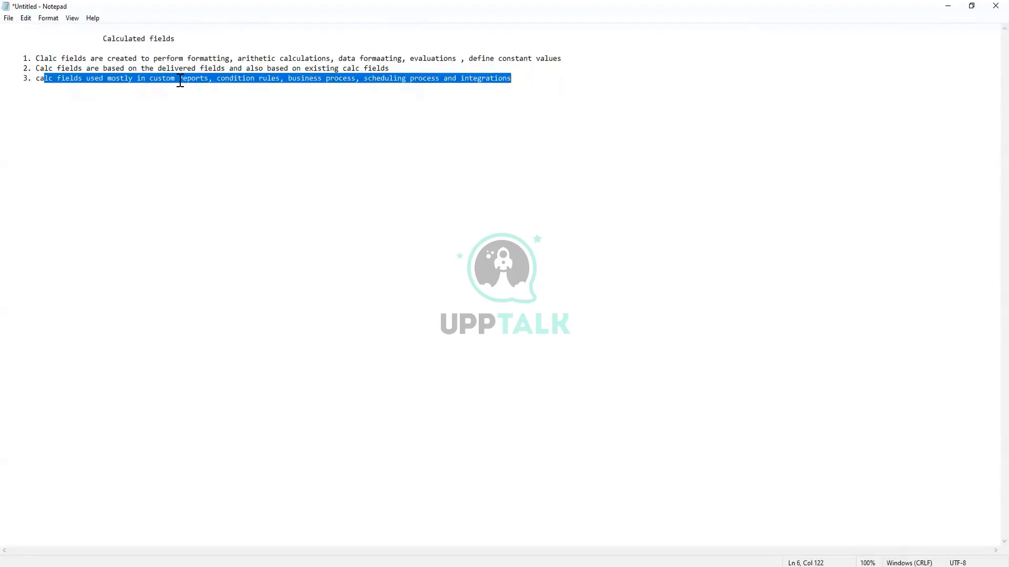
pyautogui.click(527, 82)
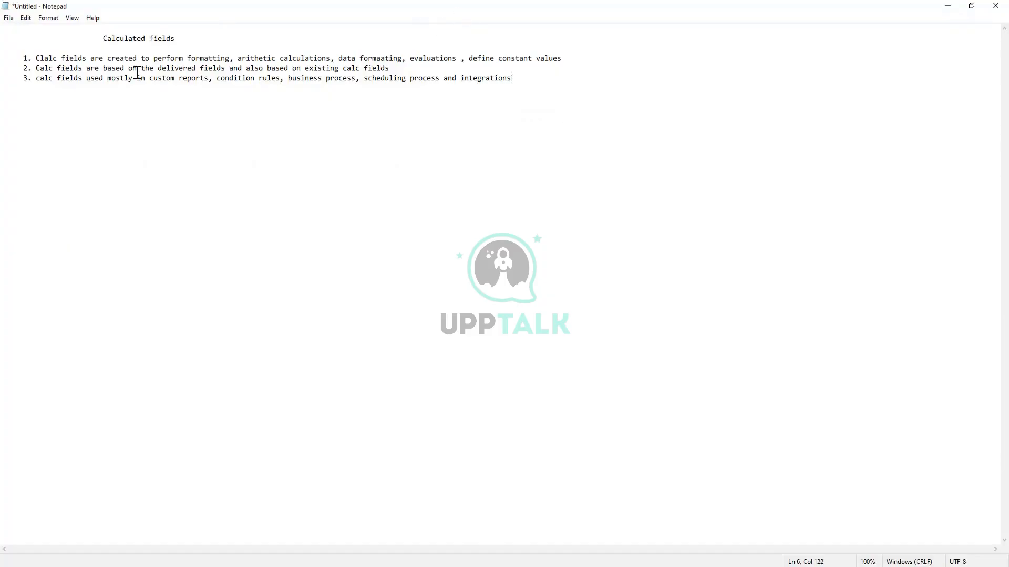
pyautogui.moveTo(173, 59); pyautogui.dragTo(572, 59)
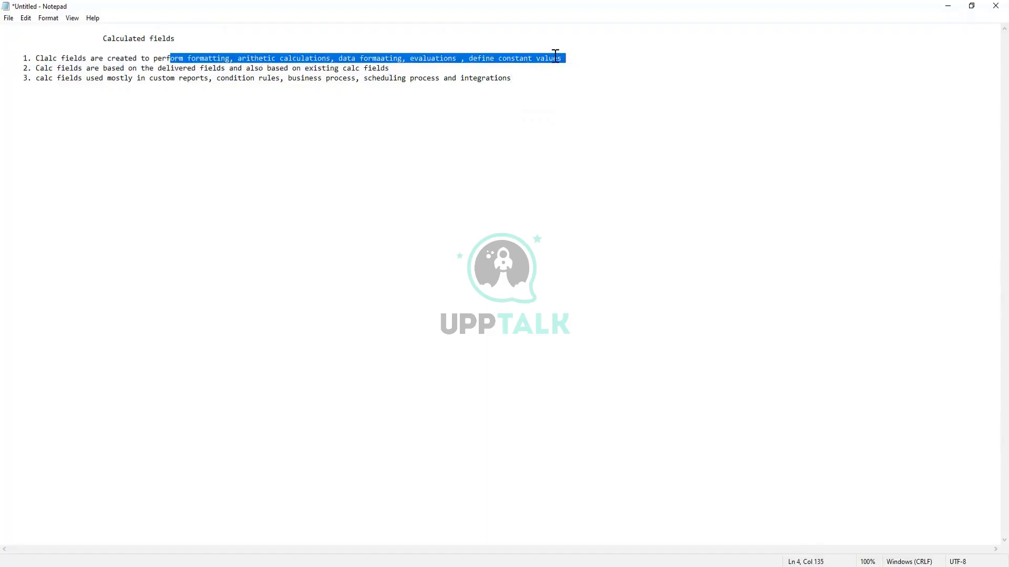
pyautogui.click(166, 59)
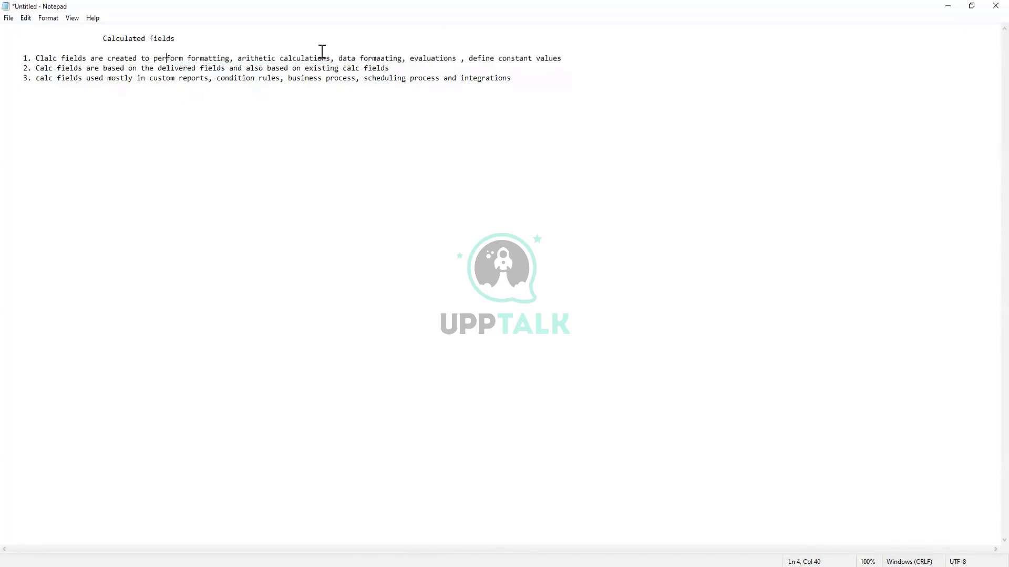
pyautogui.click(302, 57)
pyautogui.click(428, 58)
pyautogui.moveTo(104, 58); pyautogui.dragTo(548, 78)
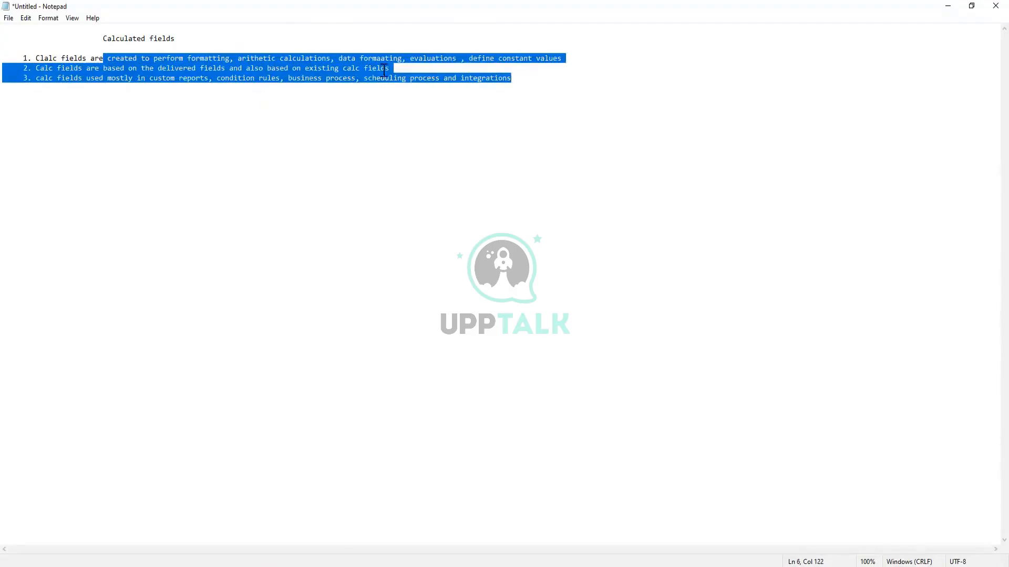
pyautogui.click(472, 77)
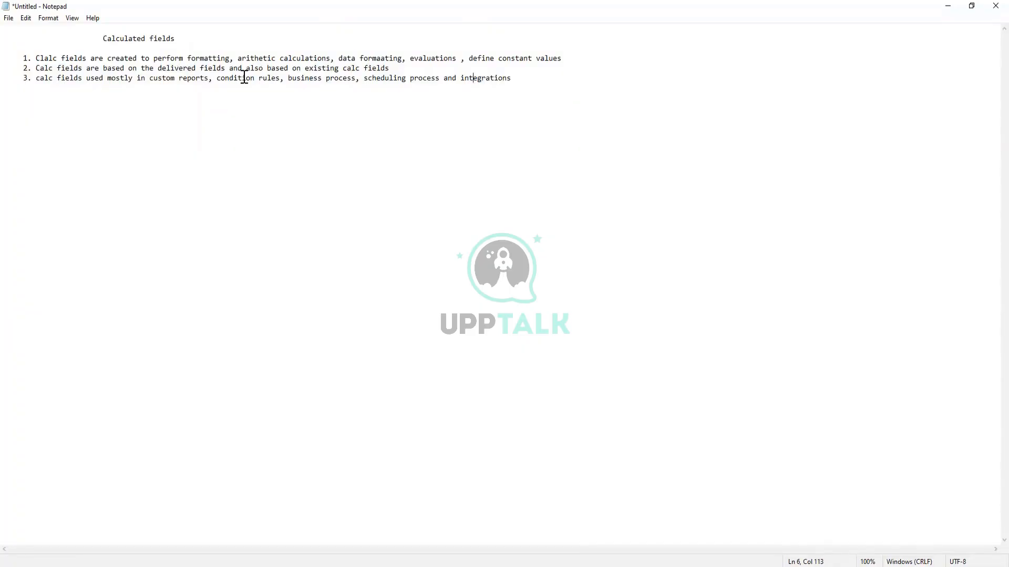
pyautogui.click(566, 169)
pyautogui.moveTo(157, 59); pyautogui.dragTo(474, 63)
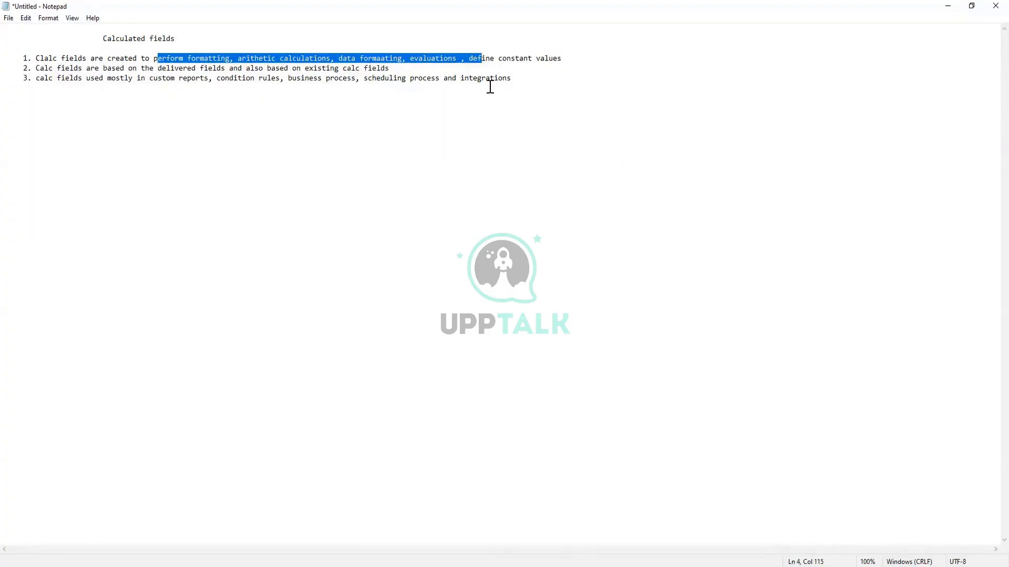
pyautogui.click(542, 77)
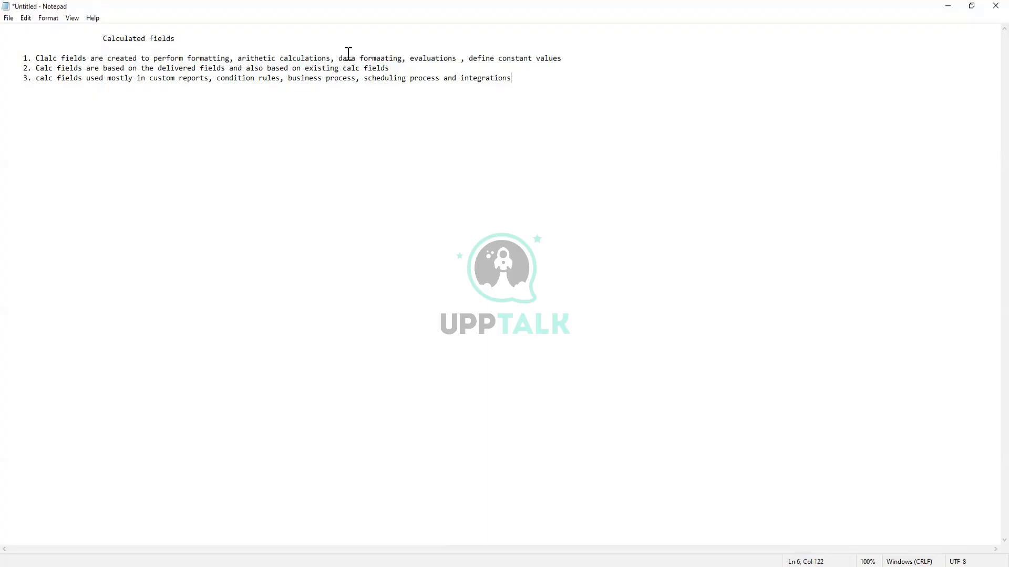
pyautogui.click(186, 58)
pyautogui.moveTo(187, 57); pyautogui.dragTo(466, 61)
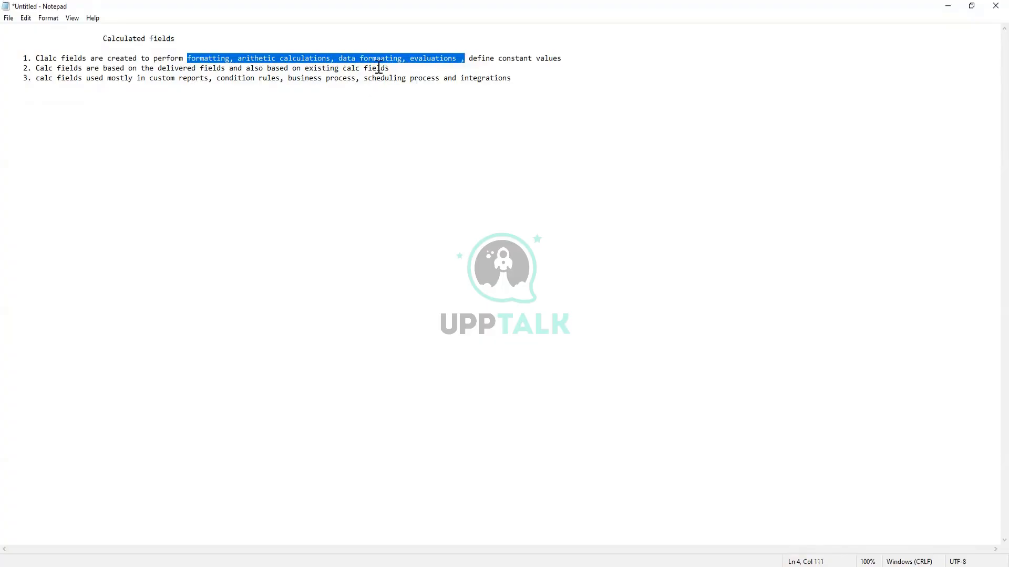
pyautogui.click(529, 82)
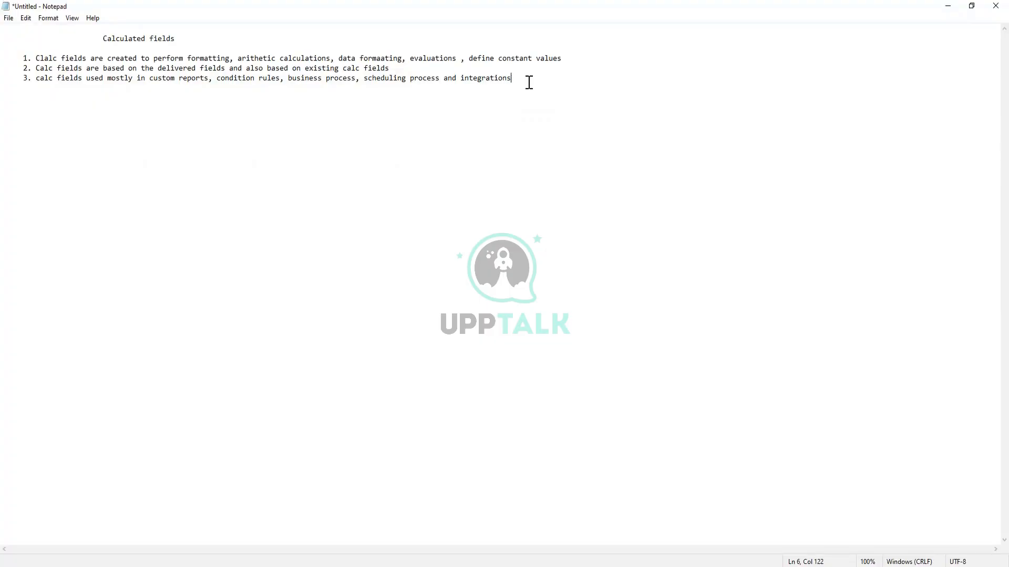
pyautogui.moveTo(528, 83); pyautogui.dragTo(35, 58)
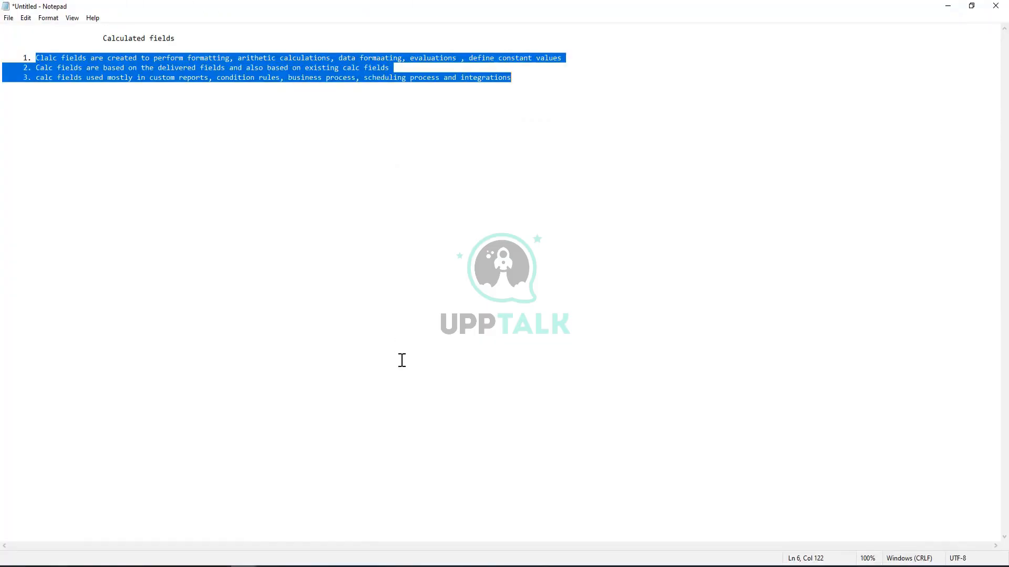
# Switch to Workday and search for "create calc field"
pyautogui.click(399, 566)
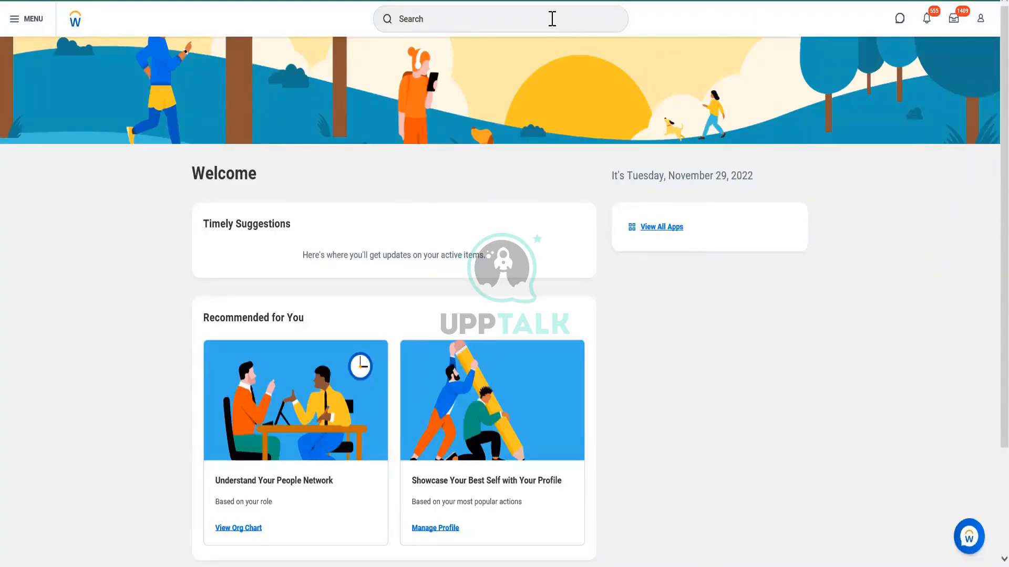
pyautogui.click(552, 18)
pyautogui.write('cre')
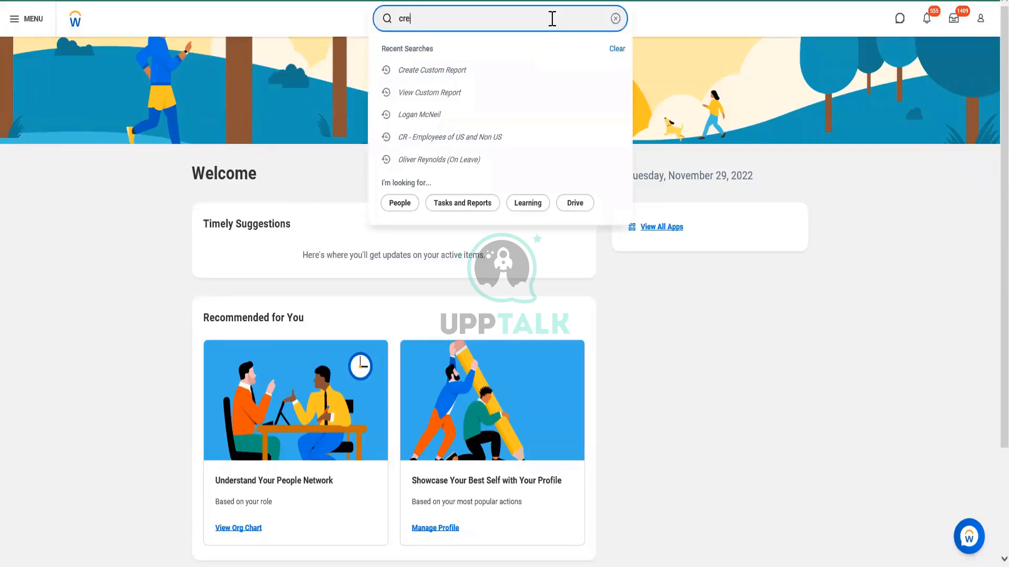
pyautogui.write('ate calc field')
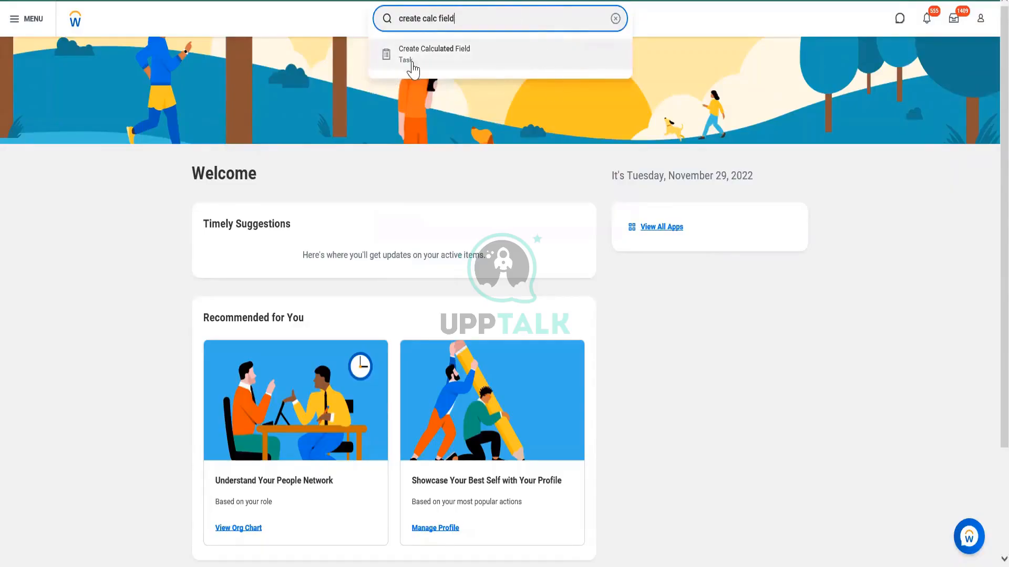
# Search for "rd:US and Non US" and open the custom report "CR - Employees of US and Non US" for editing
pyautogui.tripleClick(526, 24)
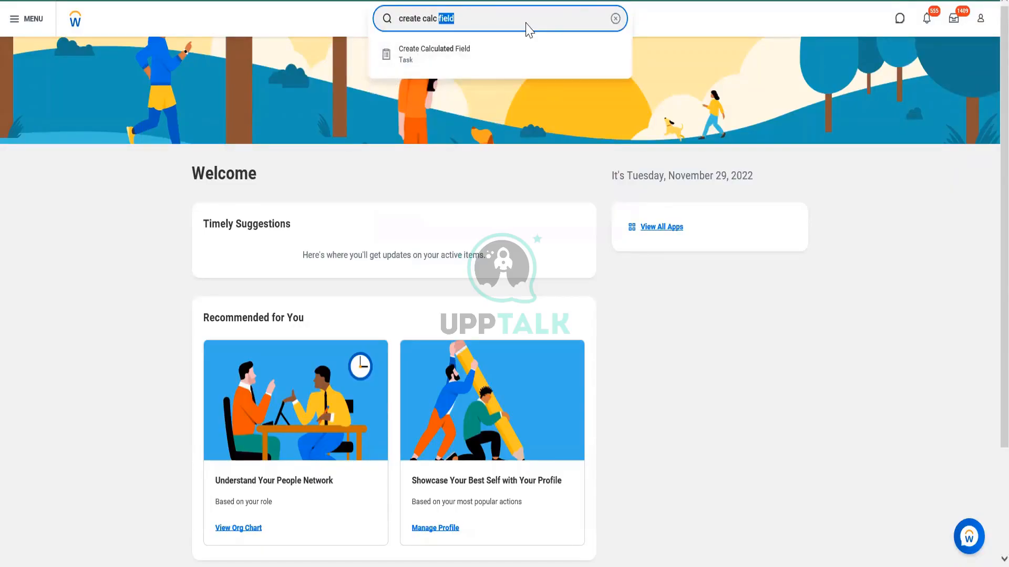
pyautogui.write('rd')
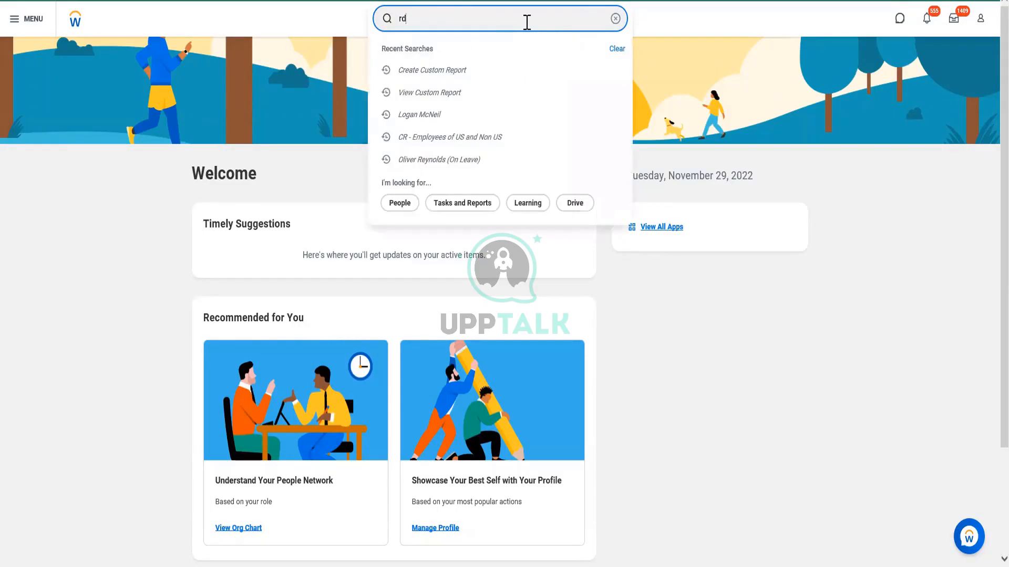
pyautogui.write(':')
pyautogui.write('U')
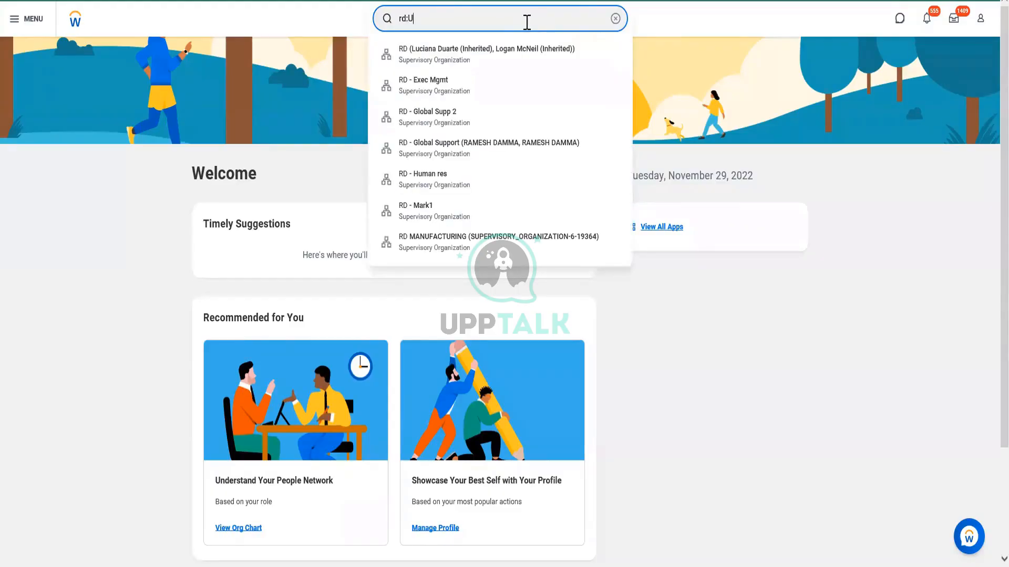
pyautogui.write('S and Non US')
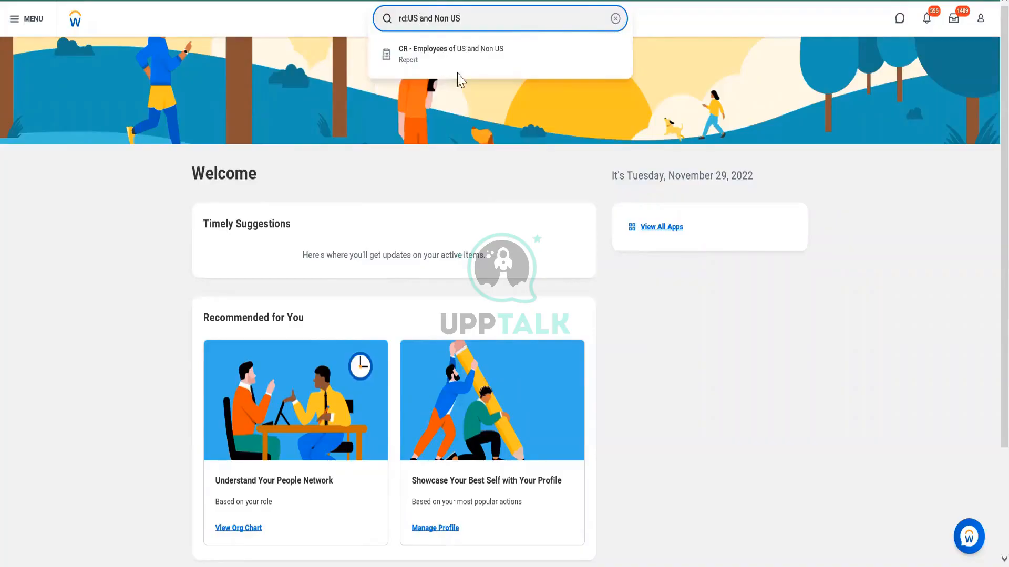
pyautogui.click(488, 53)
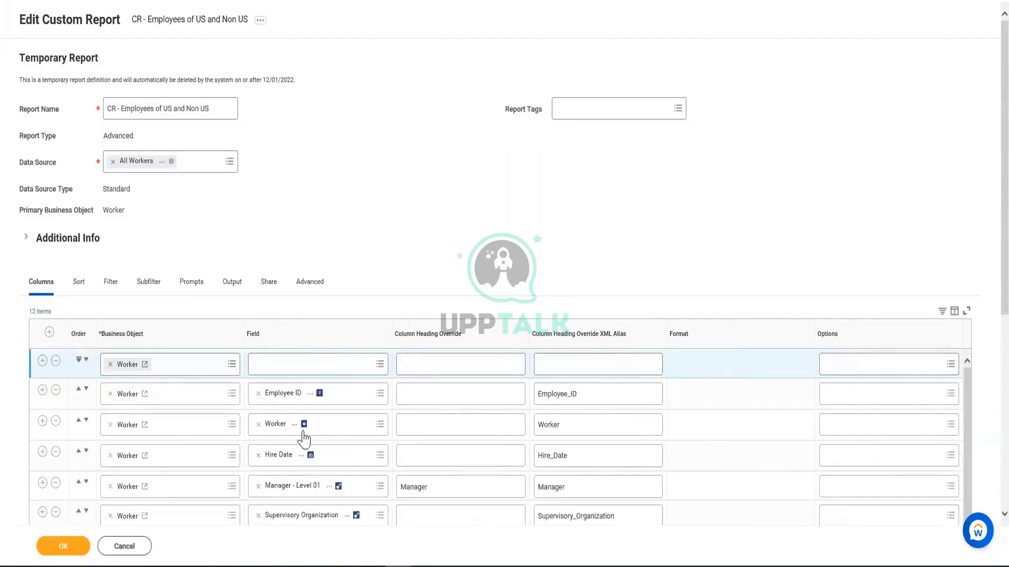
# Examine the field options of the empty Worker column row, including Create Calculated Field for Report, and discard the report edits
pyautogui.click(334, 365)
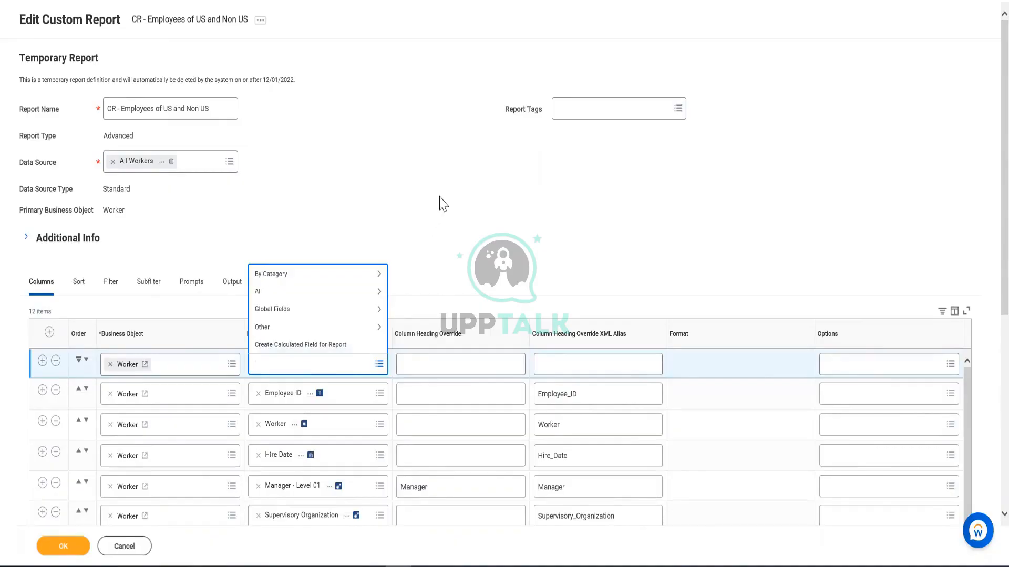
pyautogui.click(415, 212)
pyautogui.click(306, 364)
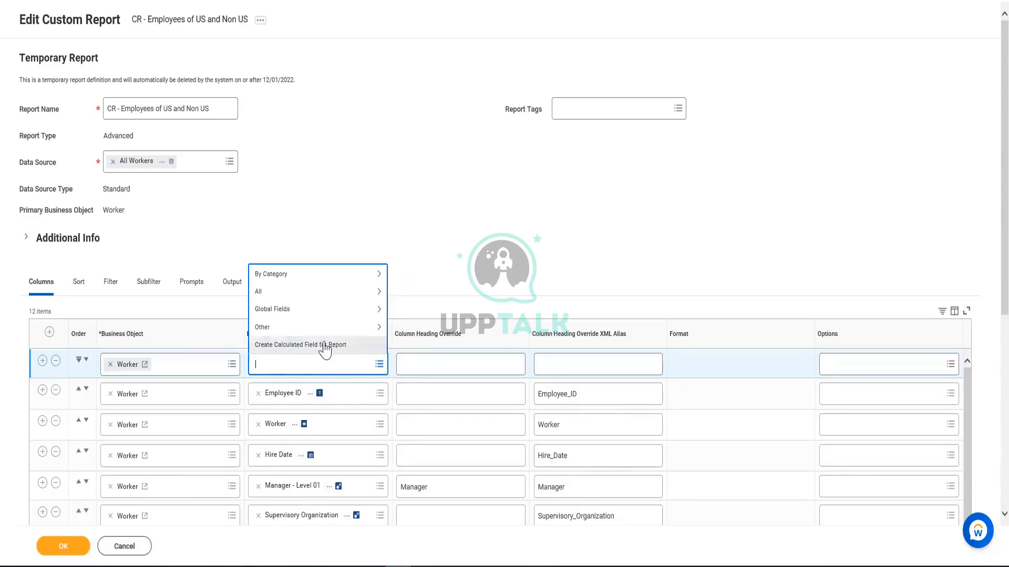
pyautogui.scroll(-3, 431, 270)
pyautogui.scroll(3, 387, 106)
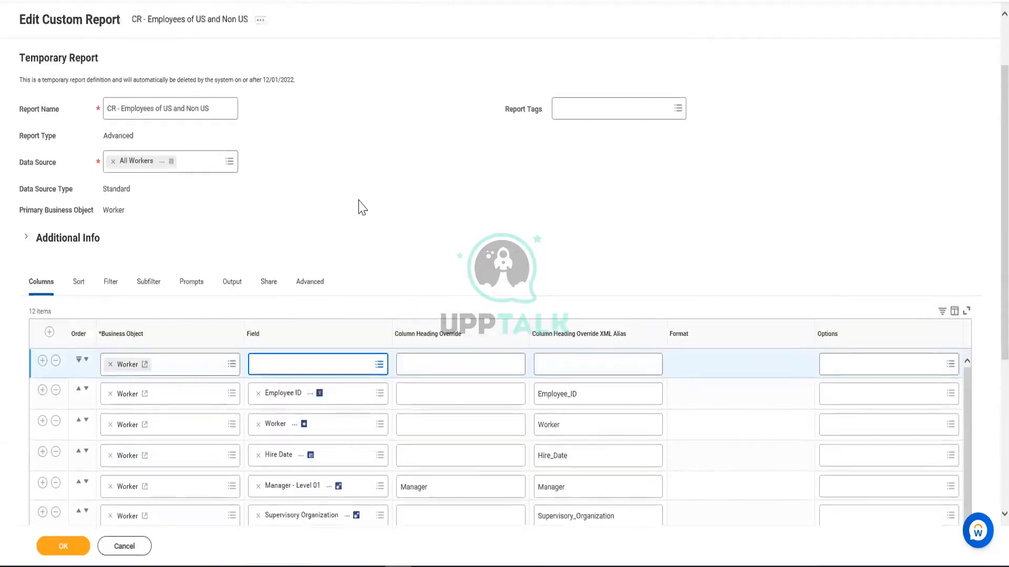
pyautogui.scroll(-2, 324, 249)
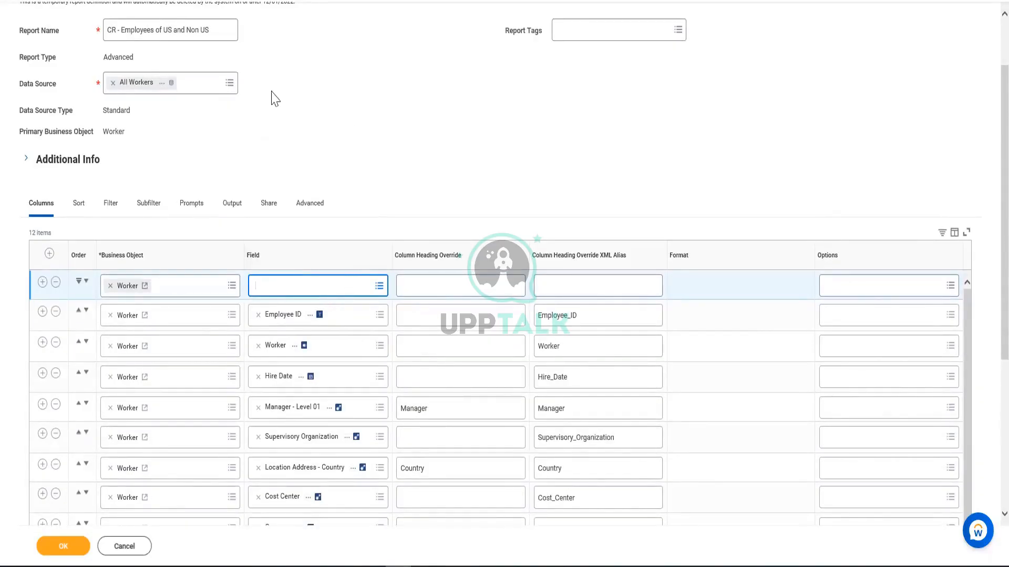
pyautogui.moveTo(216, 30); pyautogui.dragTo(108, 32)
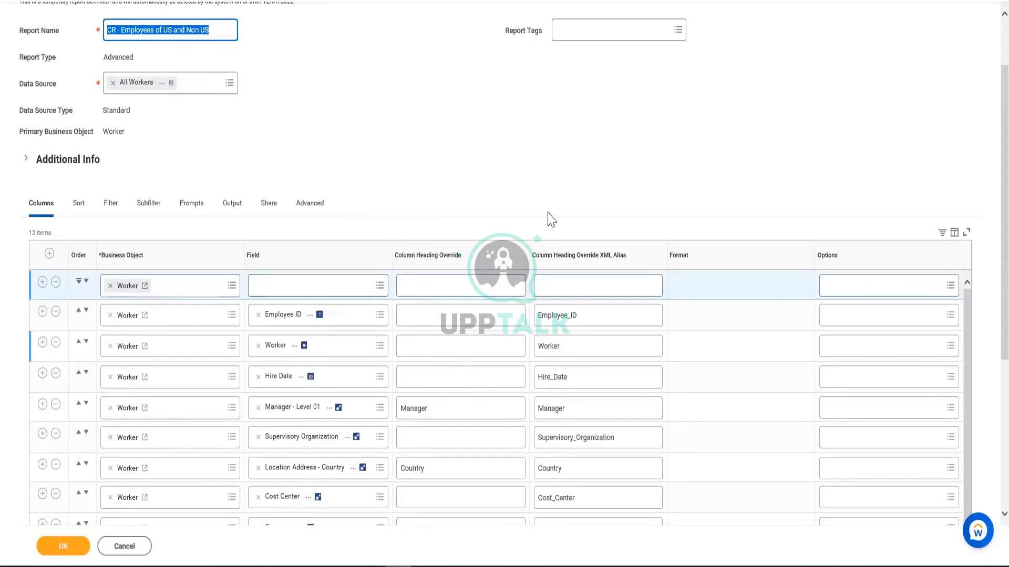
pyautogui.click(296, 284)
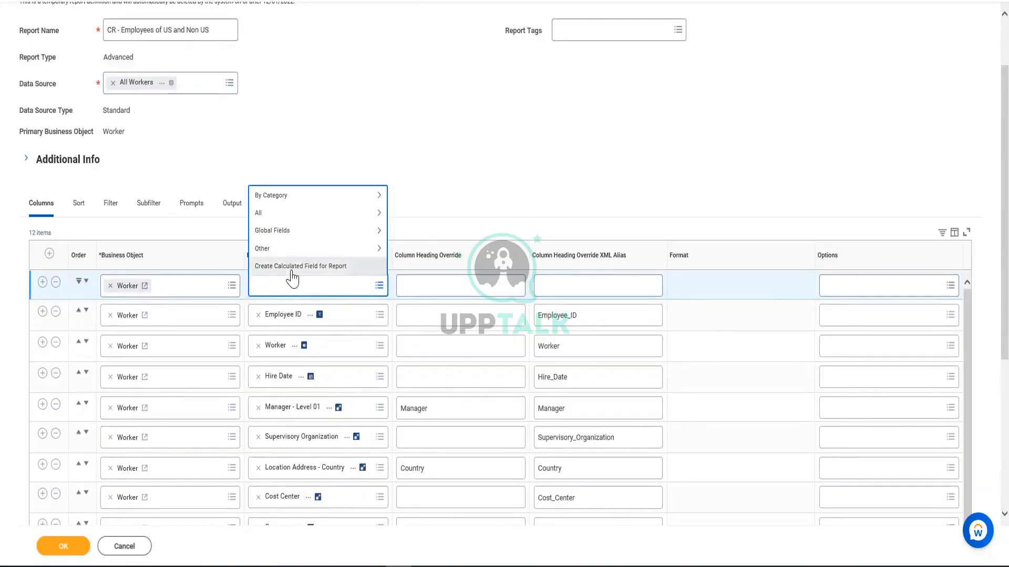
pyautogui.scroll(2, 423, 318)
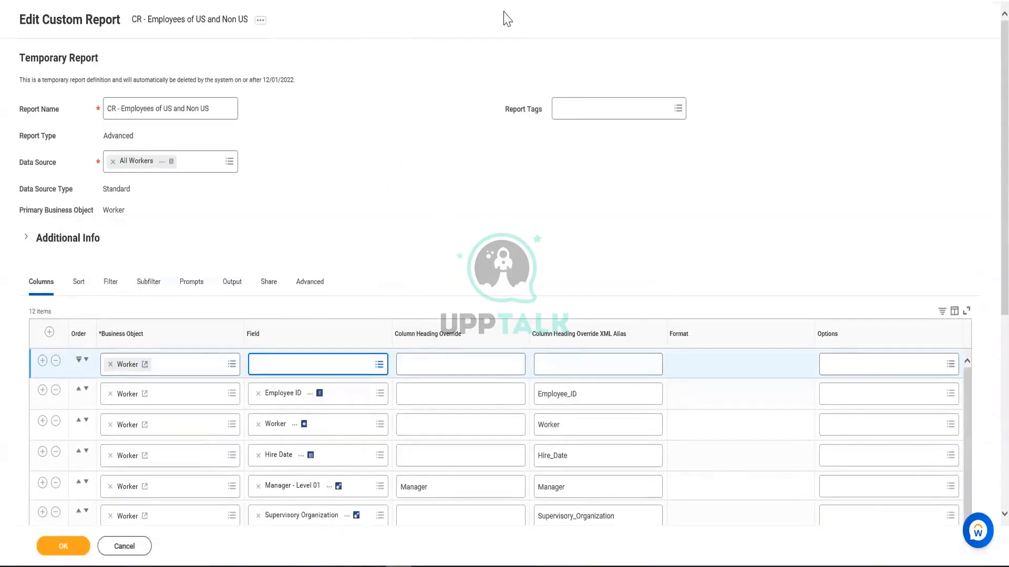
pyautogui.click(135, 547)
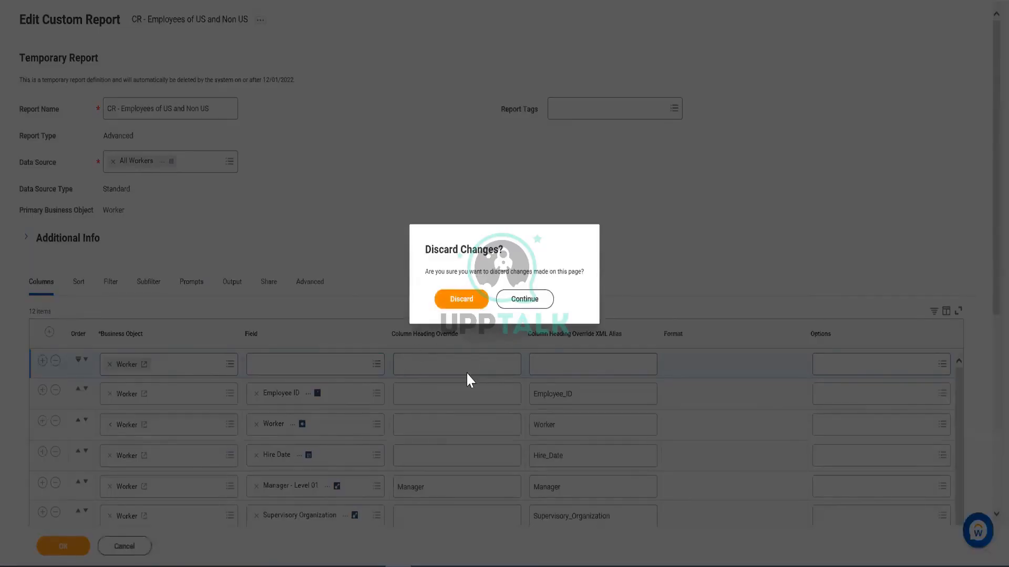
pyautogui.click(463, 299)
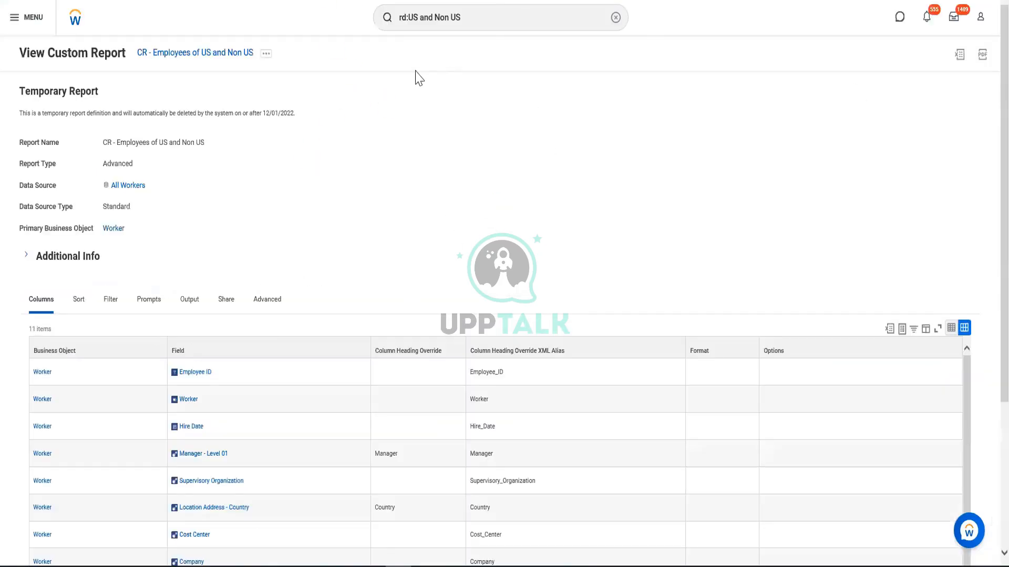
# Search Workday for "create calc field" to locate the Create Calculated Field task
pyautogui.doubleClick(486, 16)
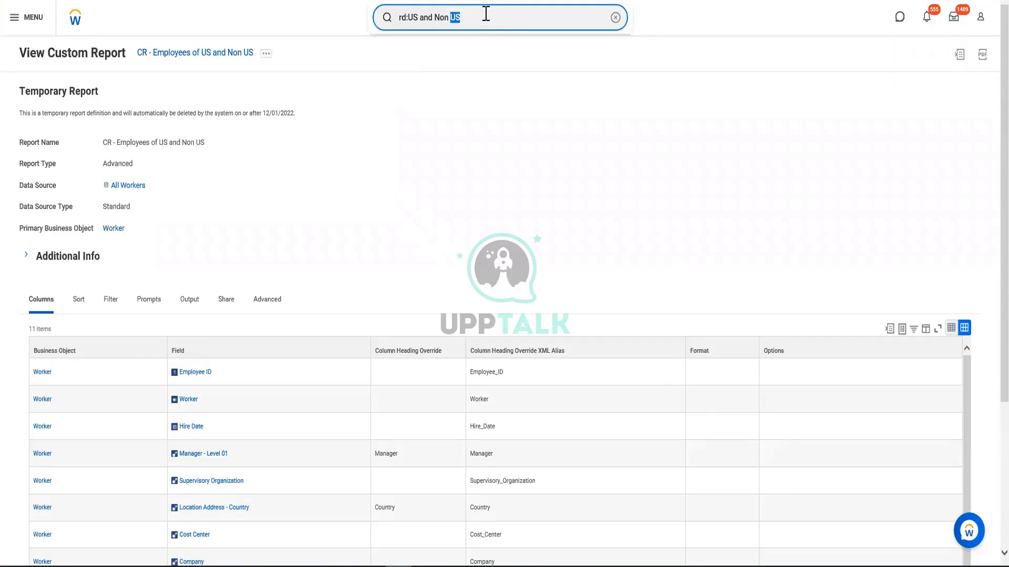
pyautogui.tripleClick(486, 16)
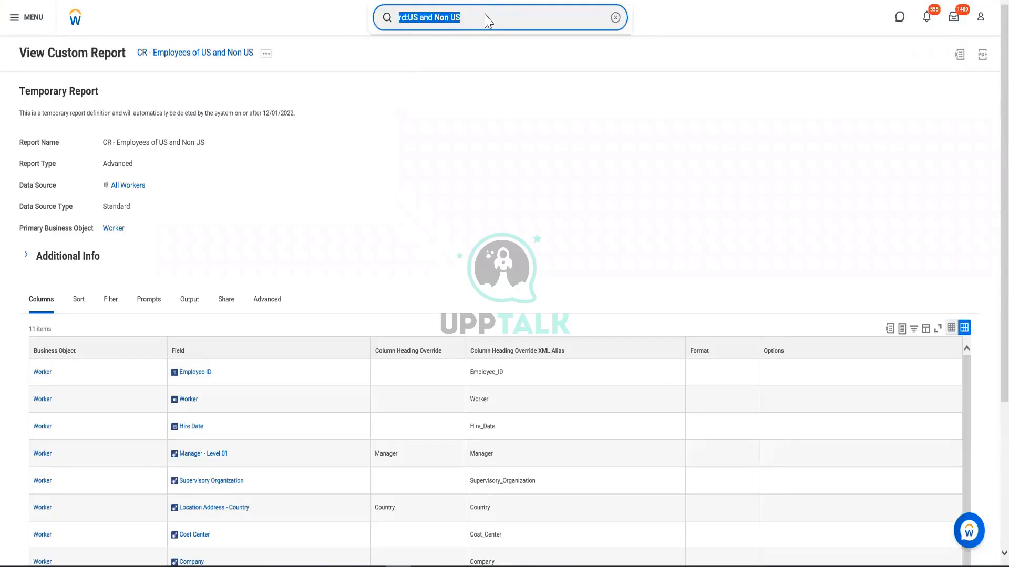
pyautogui.write('create ')
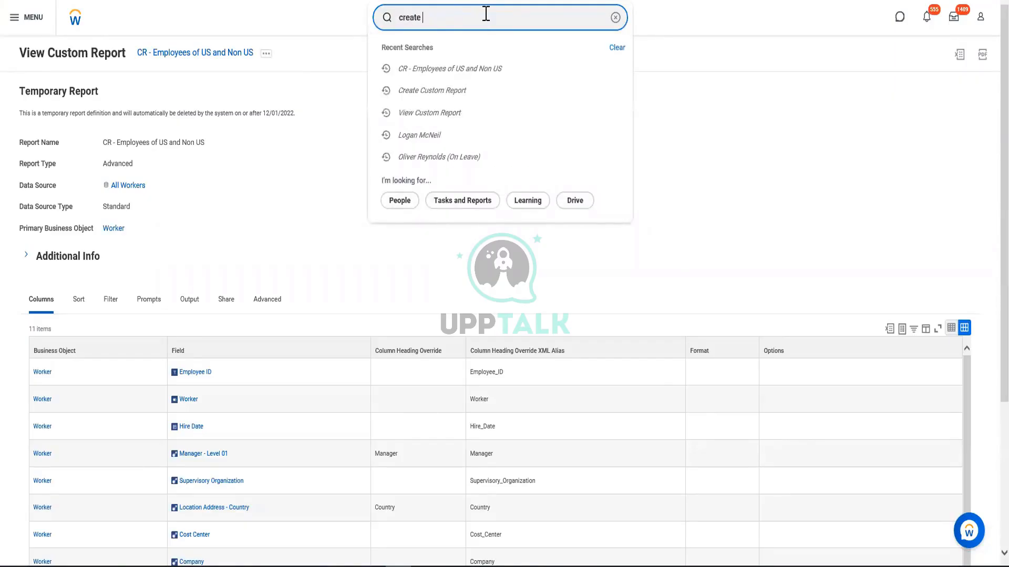
pyautogui.write('calc field')
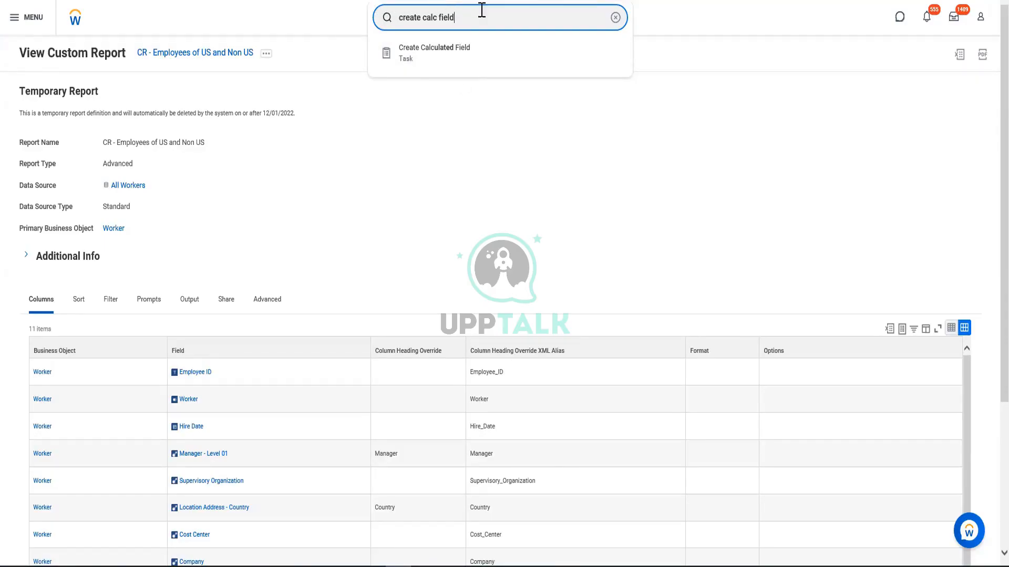
# Write the sample calculated field name "CF - Format Date - Hiredate" in the search box
pyautogui.moveTo(481, 11); pyautogui.dragTo(376, 30)
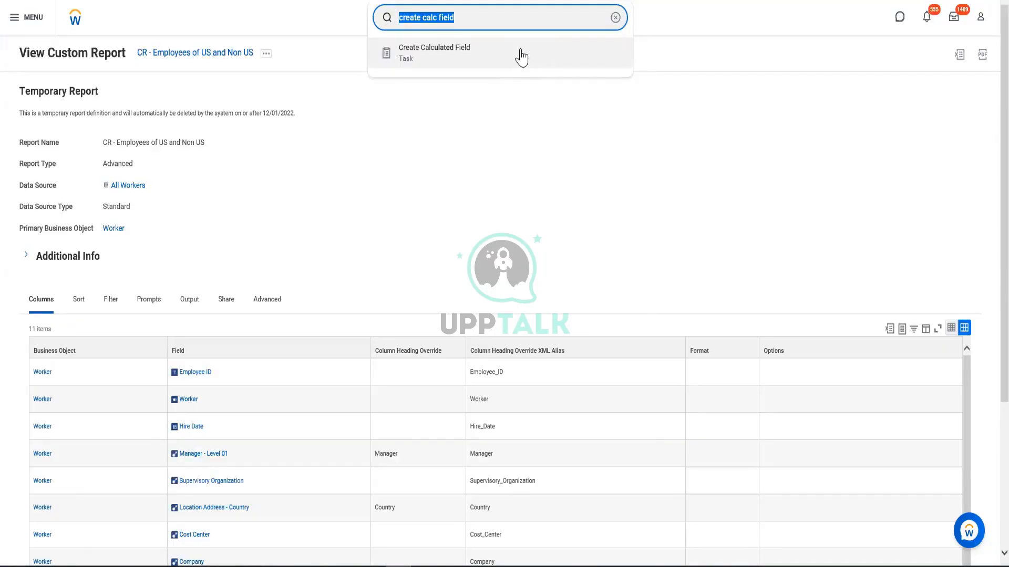
pyautogui.write('C')
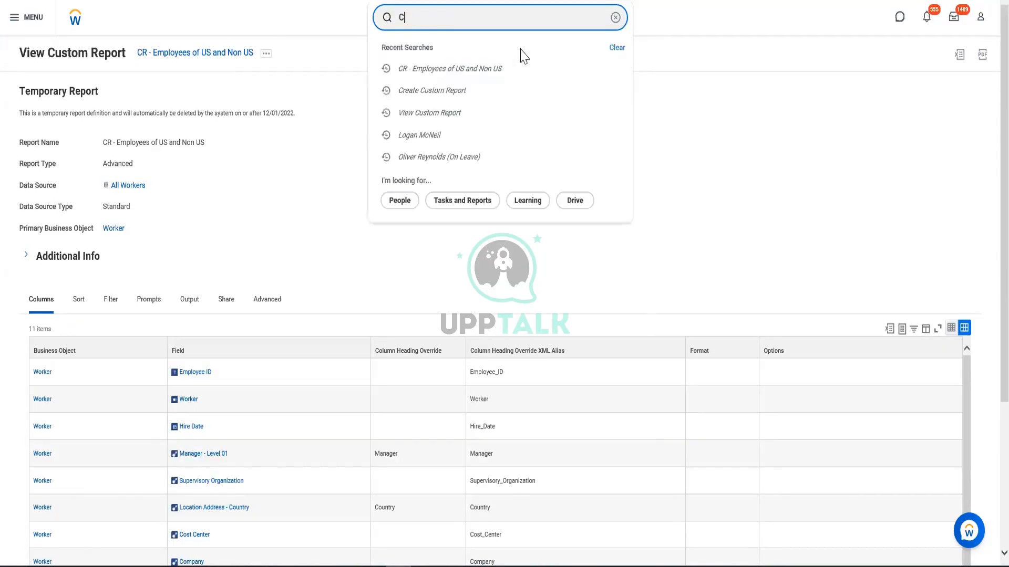
pyautogui.write('F - FOr,a')
pyautogui.press('BackSpace')
pyautogui.press('BackSpace')
pyautogui.write('ormat Date - Hor')
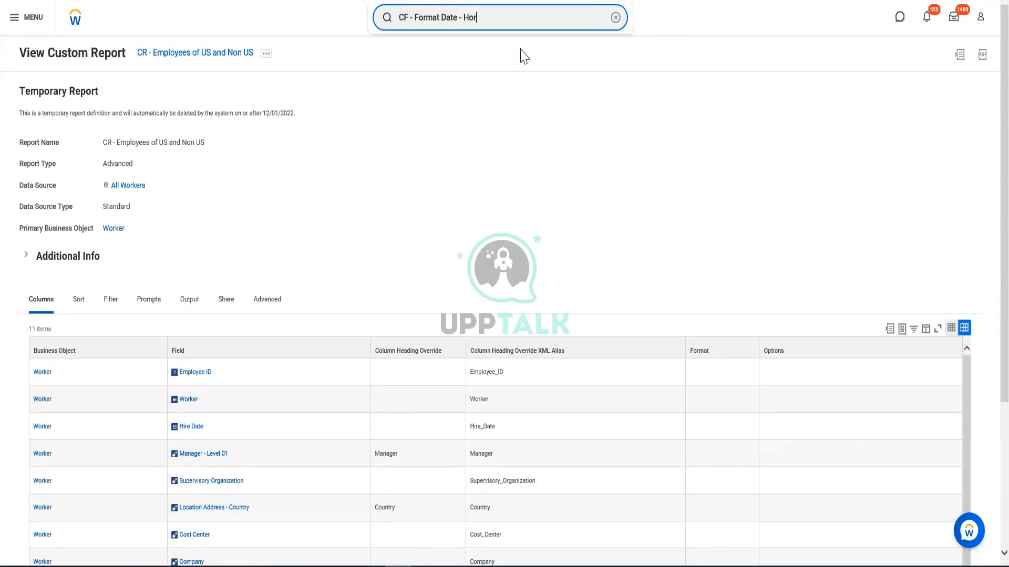
pyautogui.press('BackSpace')
pyautogui.press('BackSpace')
pyautogui.write('iedate')
pyautogui.write('r')
# Search for existing hire date format calculated fields with "cf:format hiredate", review the suggestions and dismiss them
pyautogui.moveTo(524, 18); pyautogui.dragTo(377, 38)
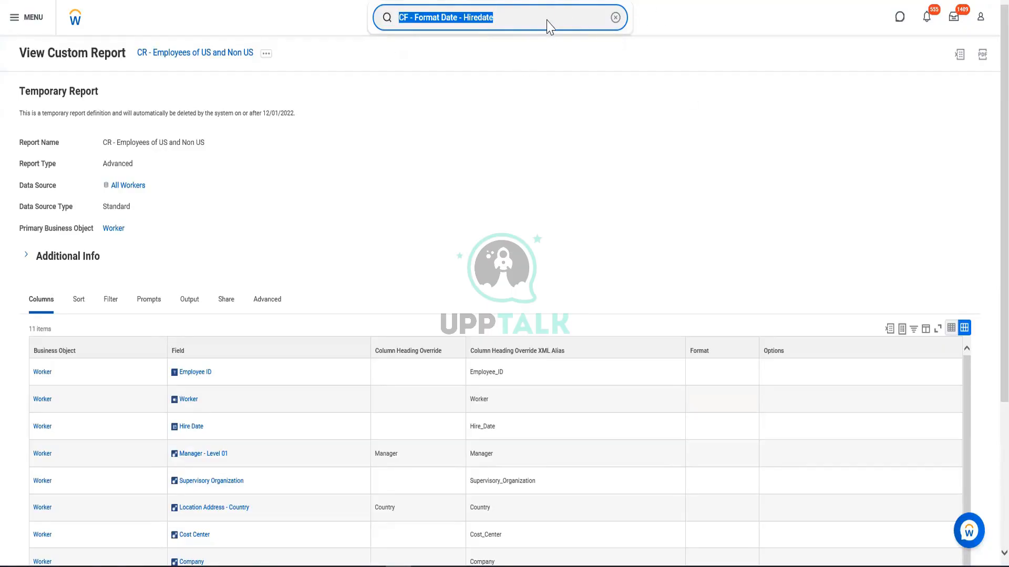
pyautogui.press('BackSpace')
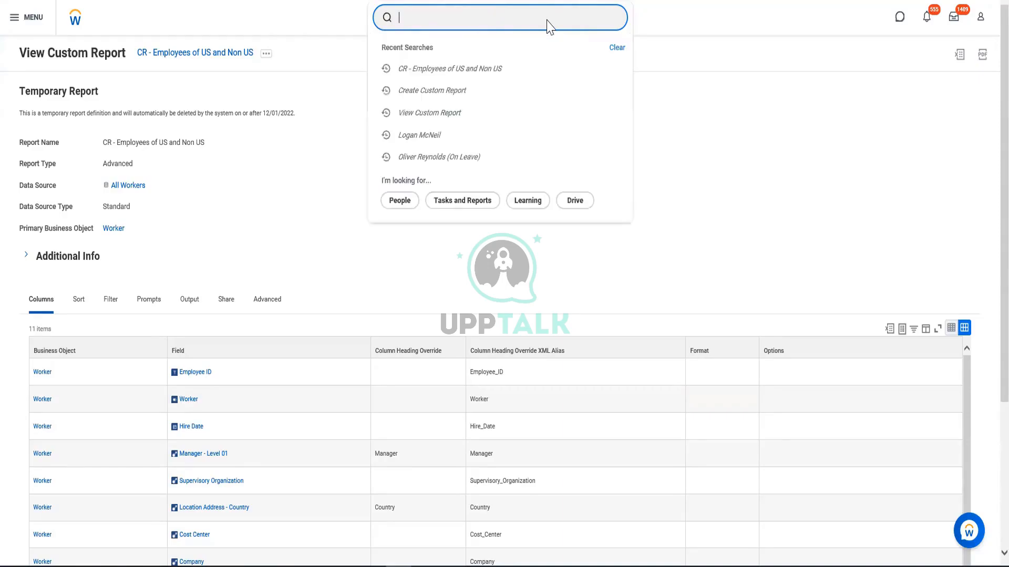
pyautogui.write('cf;')
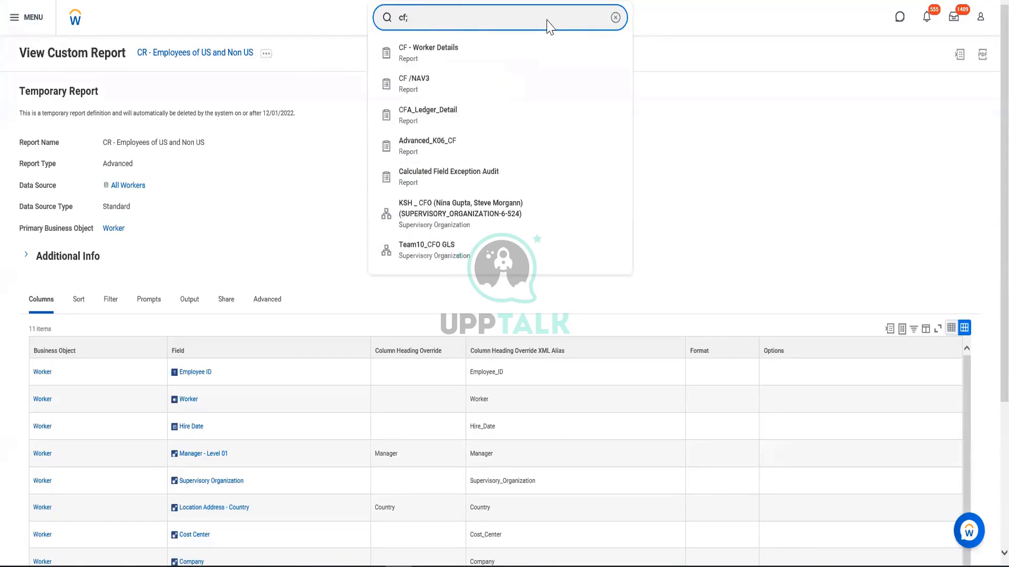
pyautogui.press('BackSpace')
pyautogui.write(':forma')
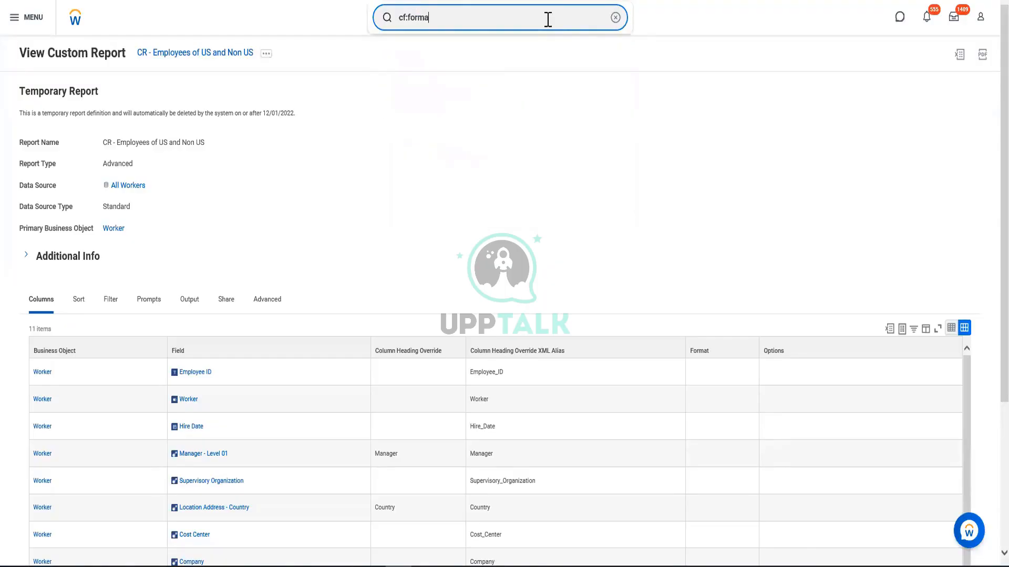
pyautogui.write('t hi')
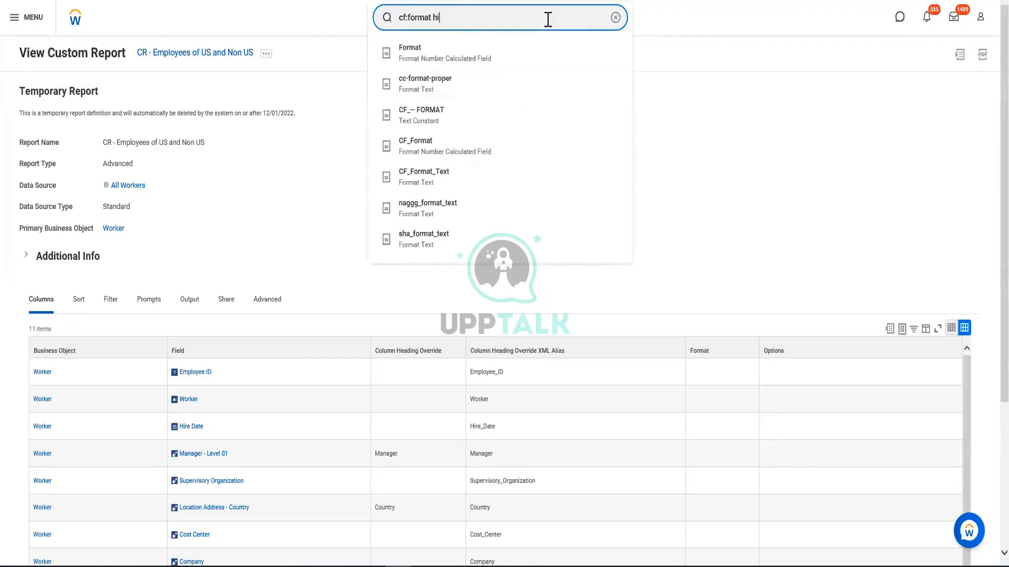
pyautogui.write('redate')
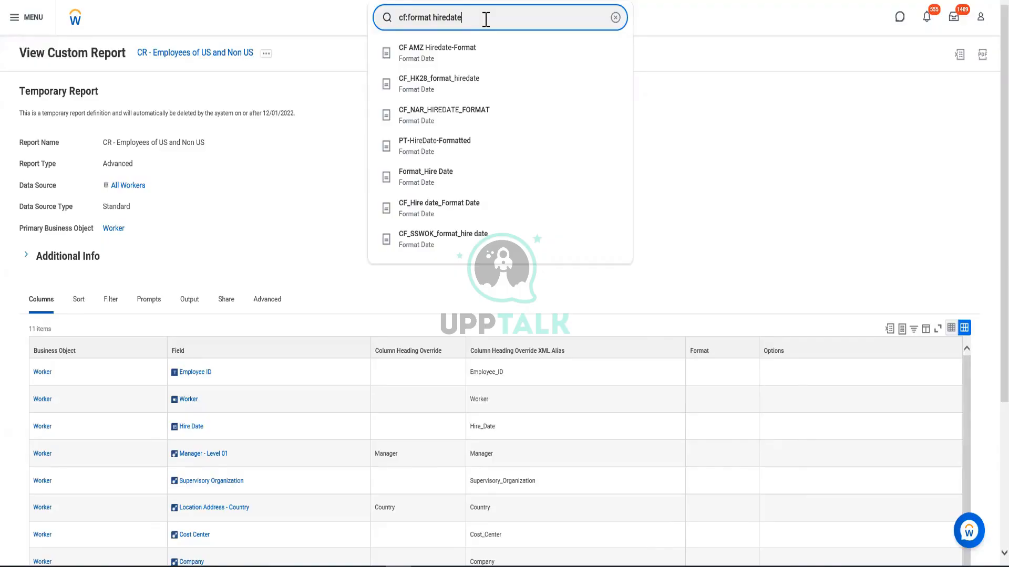
pyautogui.hotkey('ctrl', 'a')
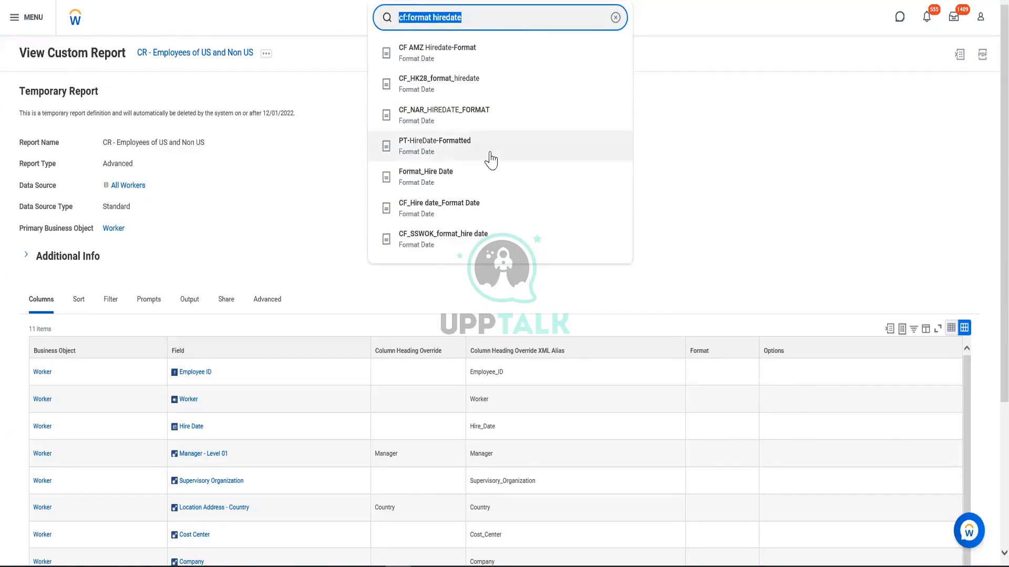
pyautogui.click(489, 20)
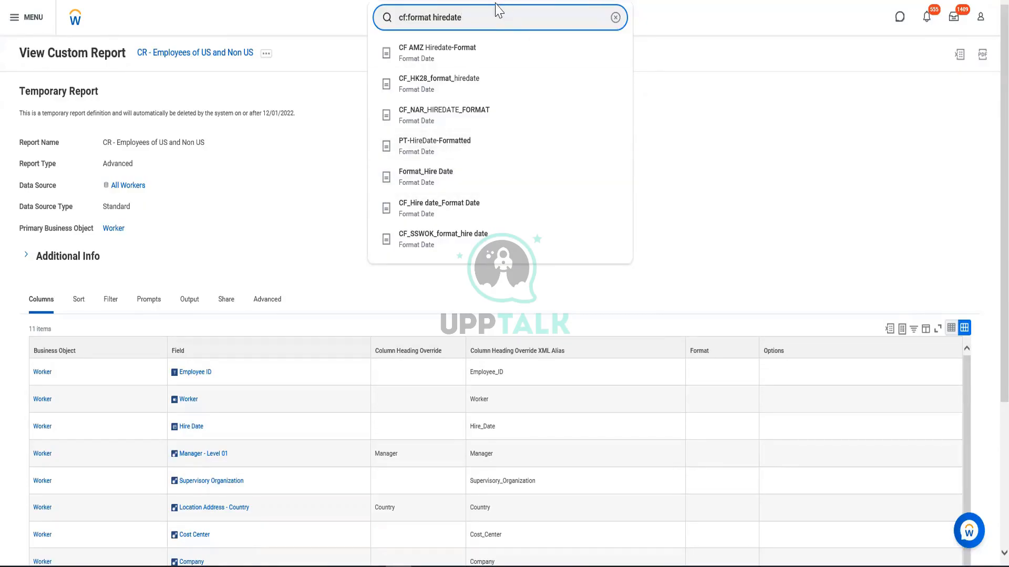
pyautogui.tripleClick(490, 25)
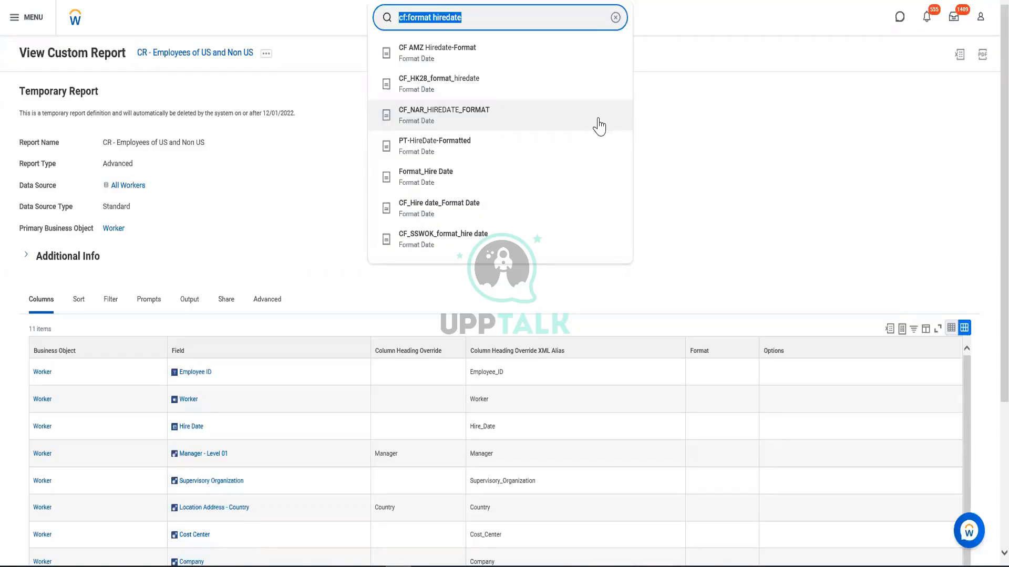
pyautogui.click(242, 230)
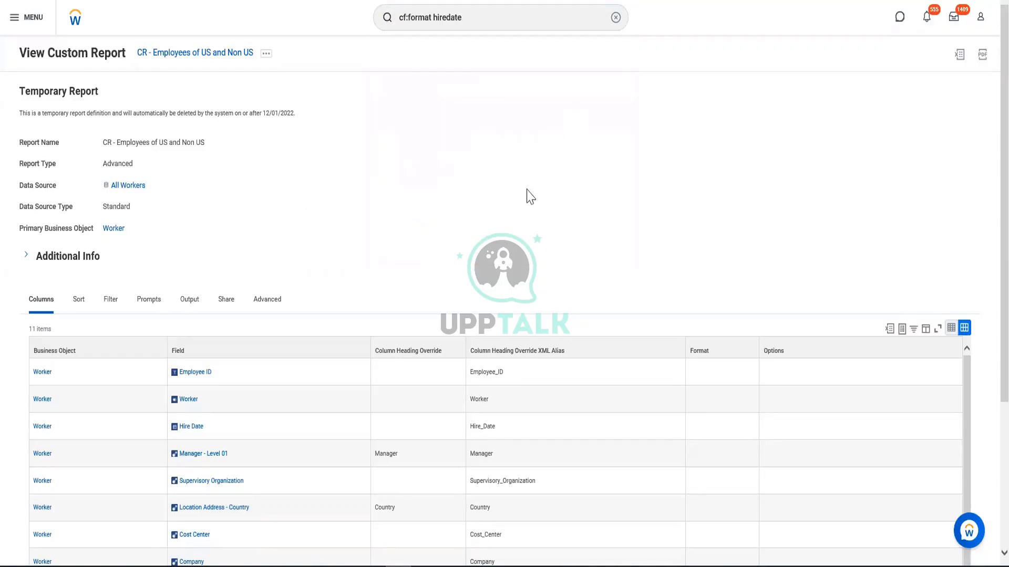
# Reopen the custom report "CR - Employees of US and Non US" for editing
pyautogui.scroll(-4, 261, 191)
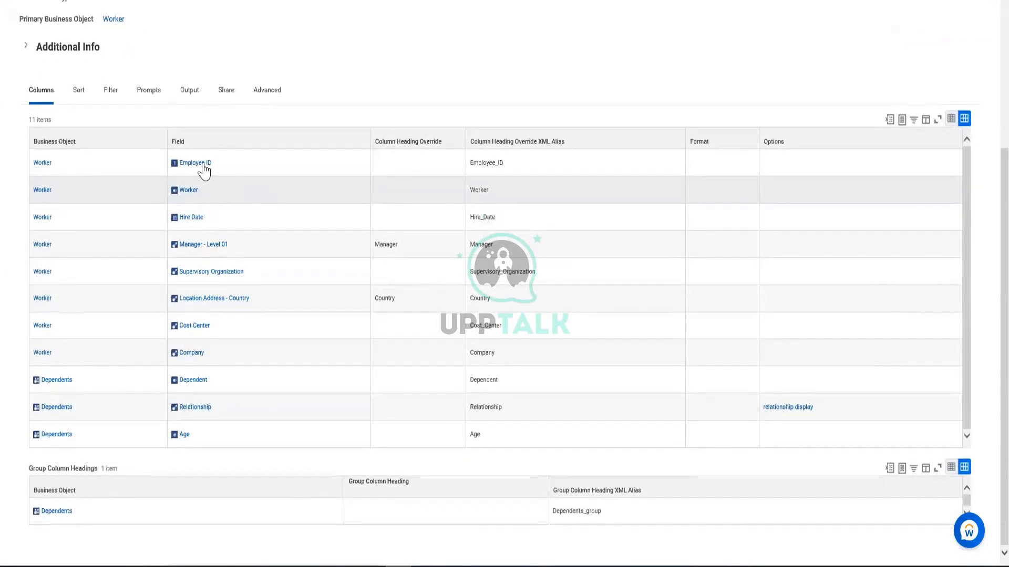
pyautogui.scroll(4, 149, 156)
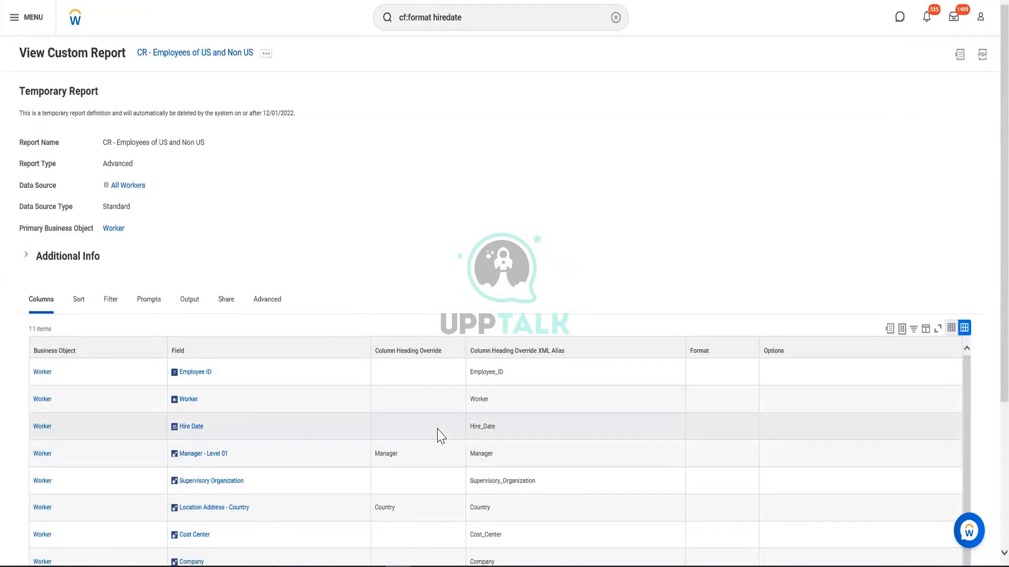
pyautogui.click(267, 54)
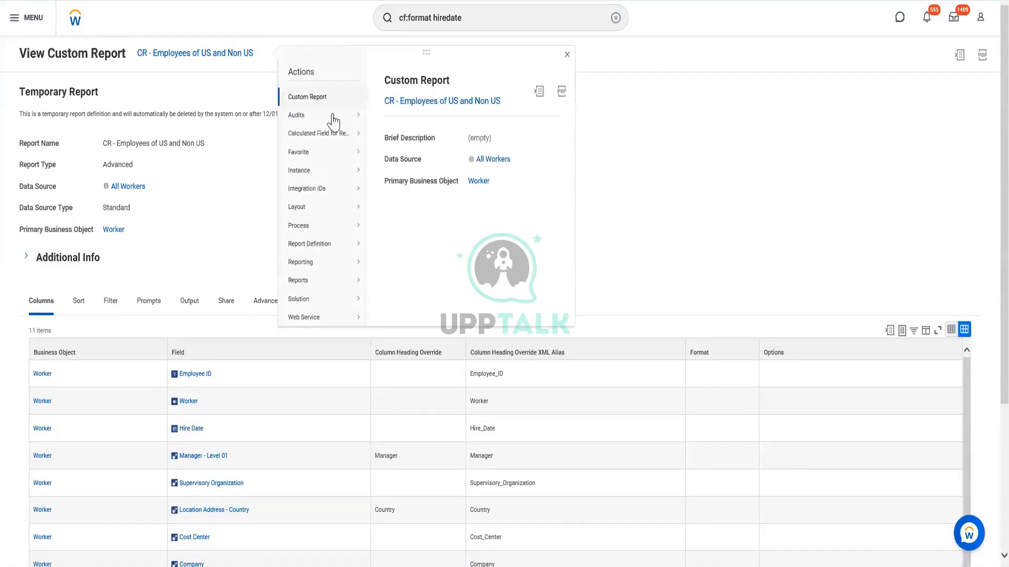
pyautogui.moveTo(309, 108)
pyautogui.click(382, 98)
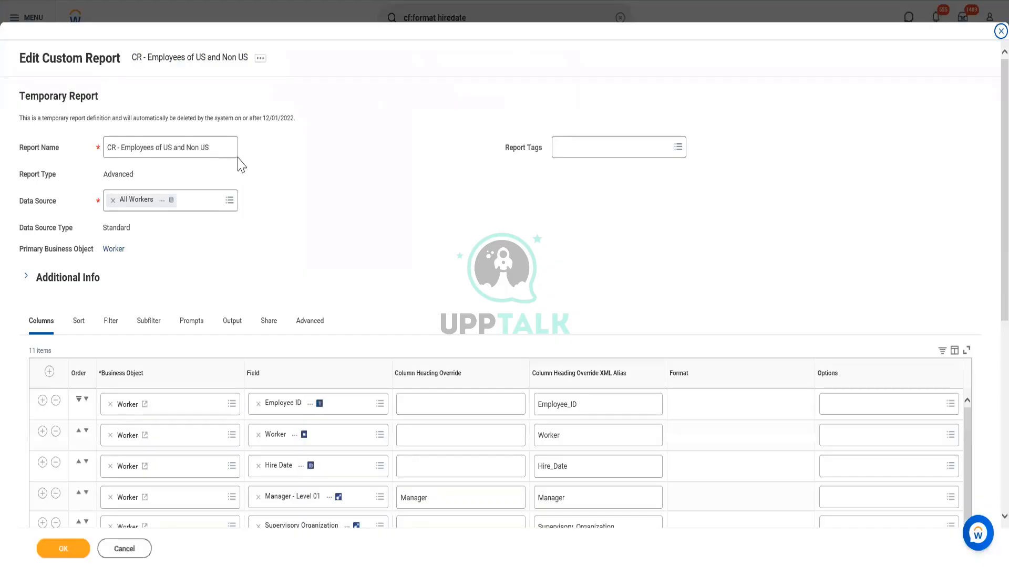
# Add four blank Worker column rows directly below the Company row in the report's columns
pyautogui.scroll(-6, 248, 179)
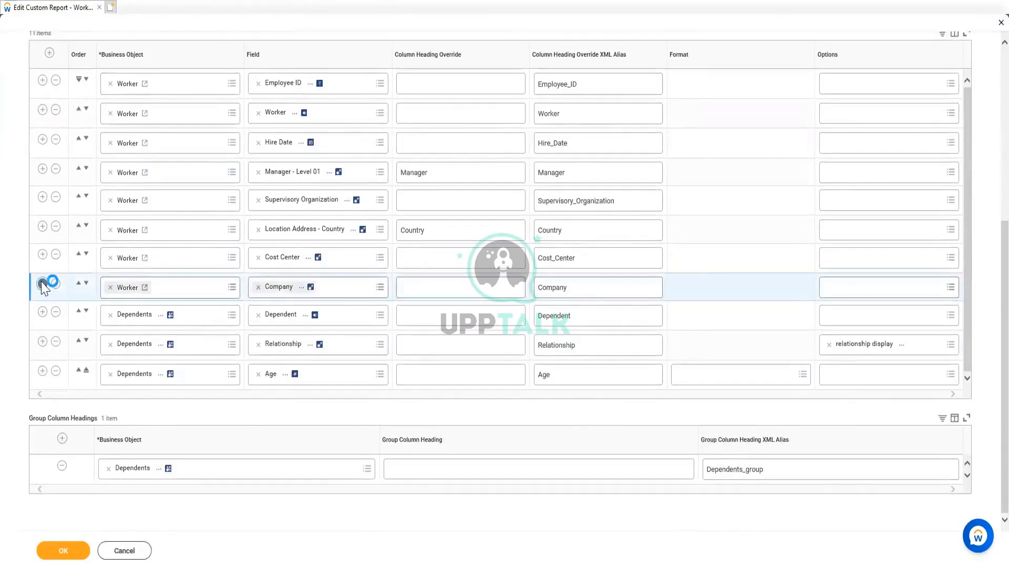
pyautogui.click(42, 284)
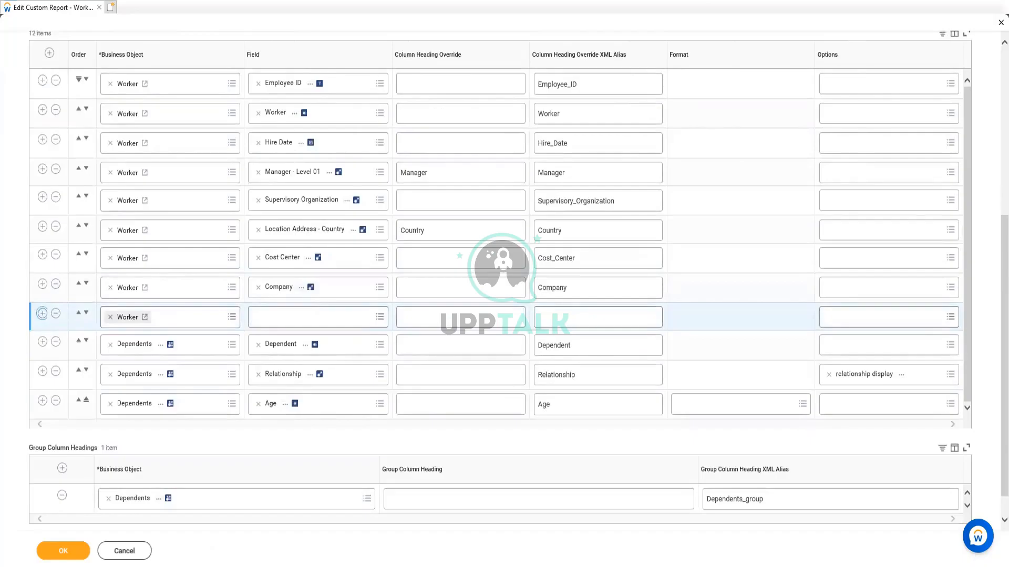
pyautogui.click(42, 313)
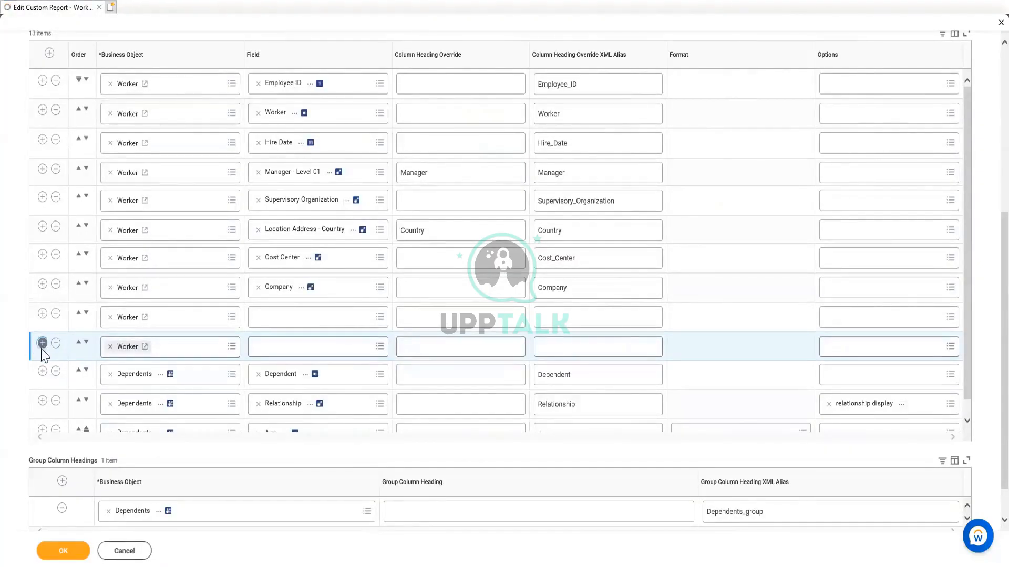
pyautogui.click(42, 343)
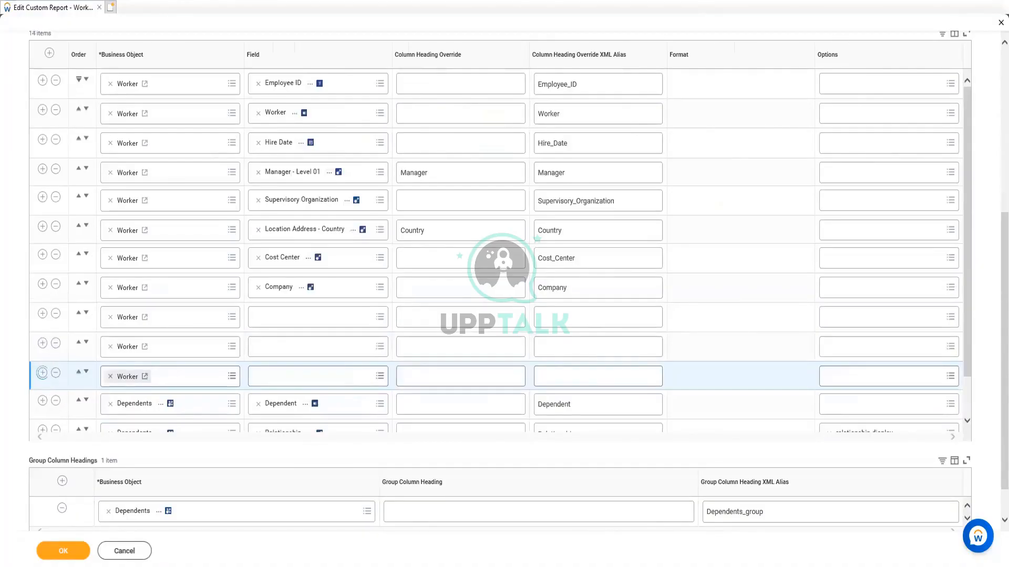
pyautogui.click(43, 373)
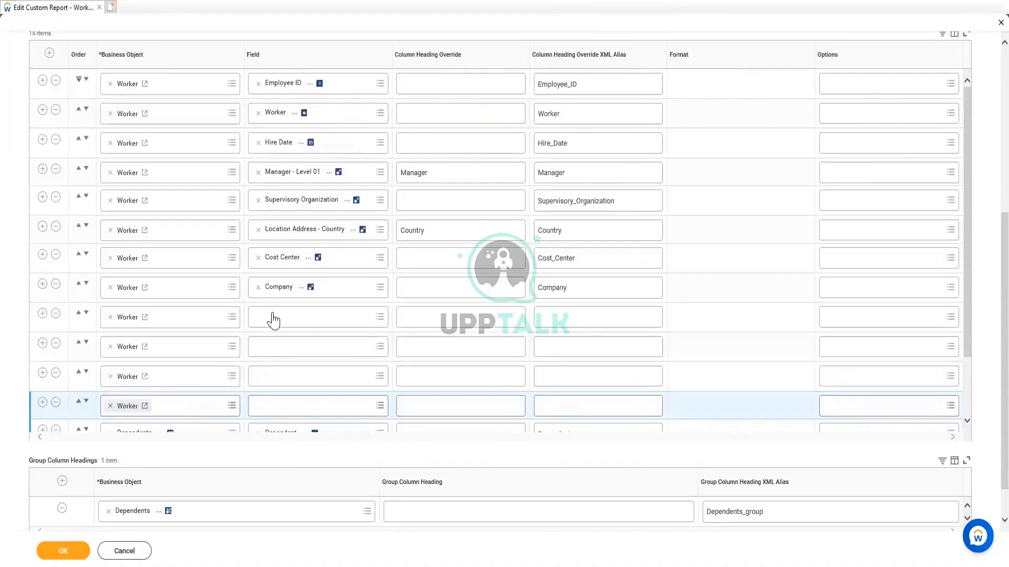
# Set the field of the first blank Worker row below Company to Total Base Pay - Amount
pyautogui.click(274, 320)
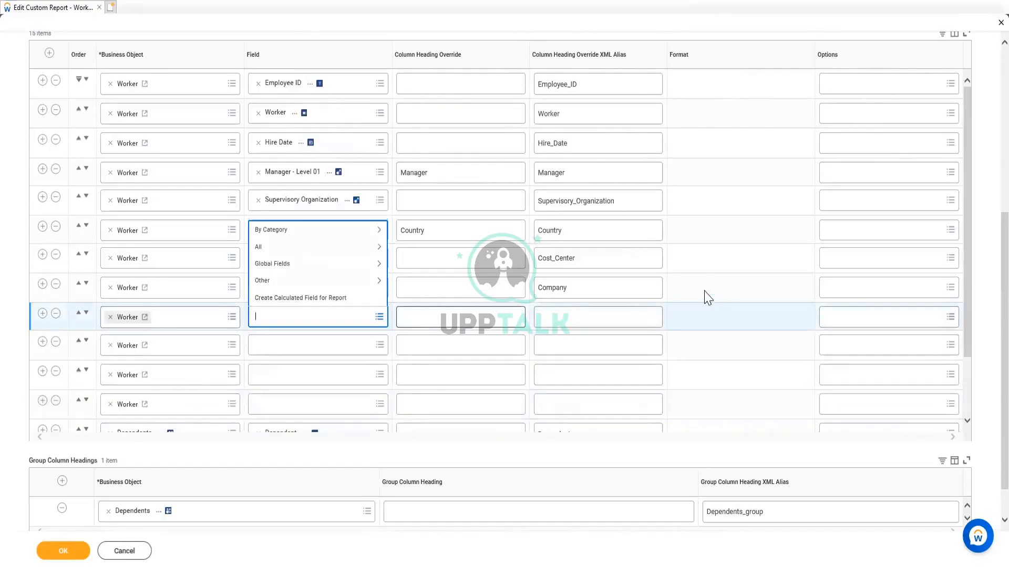
pyautogui.write('A')
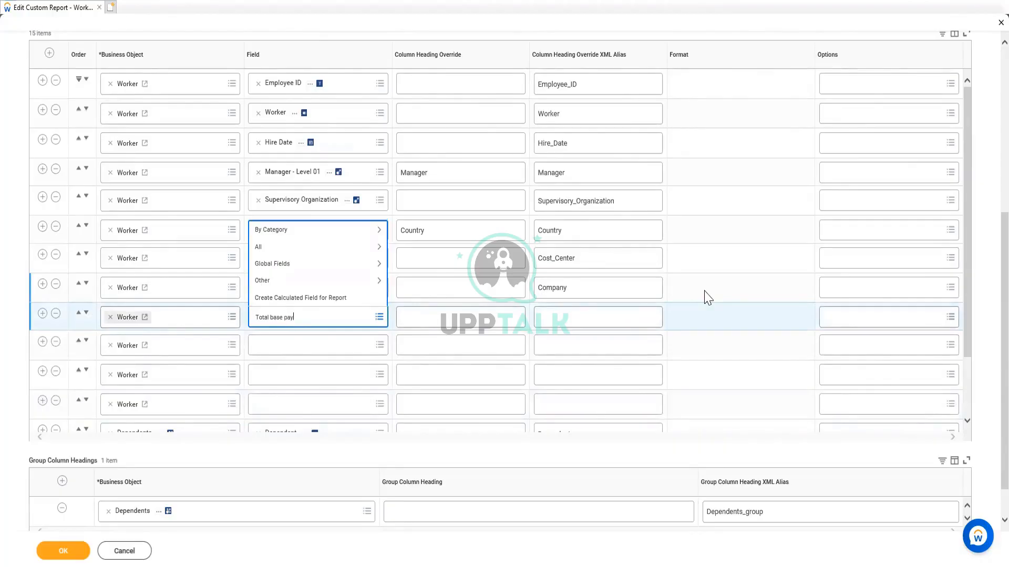
pyautogui.press('Return')
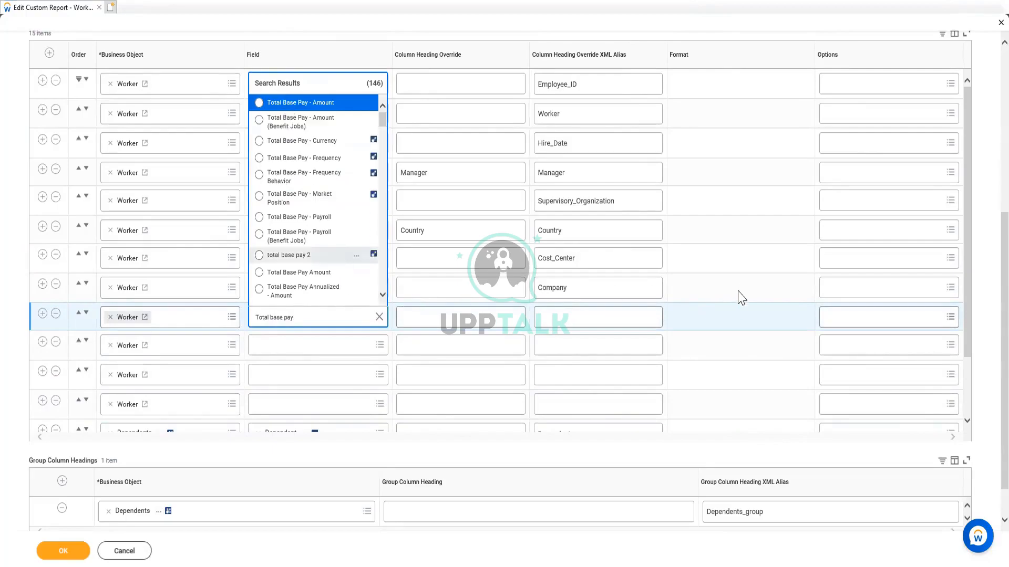
pyautogui.press('Return')
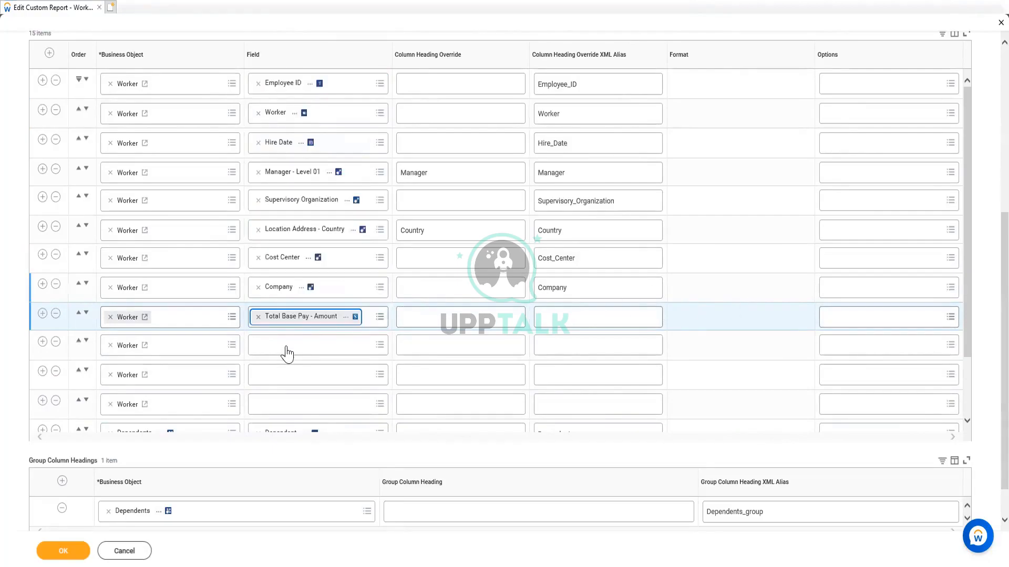
# Set the next blank Worker row's field to Age and remove Required Info from its options, keeping only Age
pyautogui.click(287, 345)
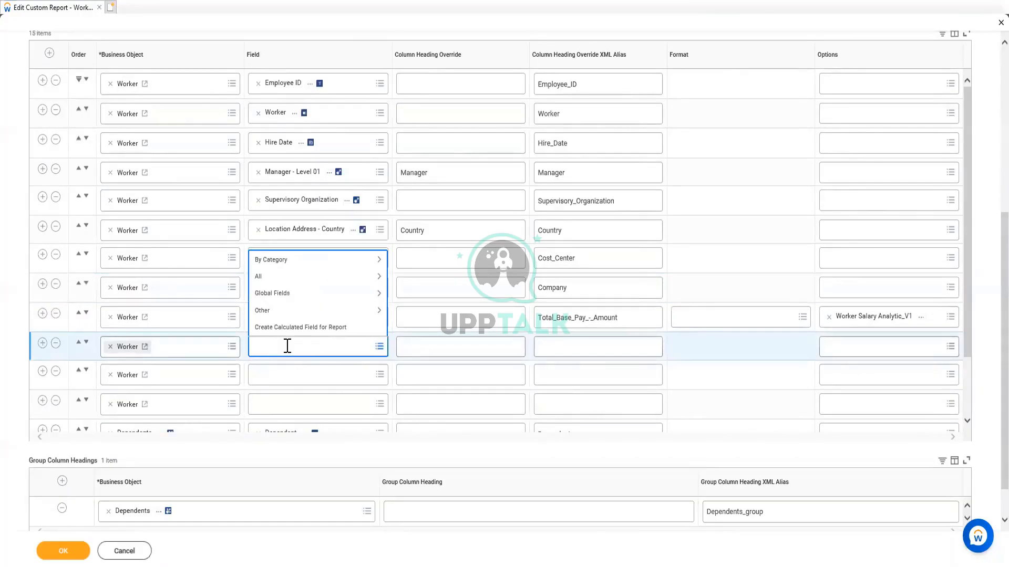
pyautogui.scroll(3, 466, 185)
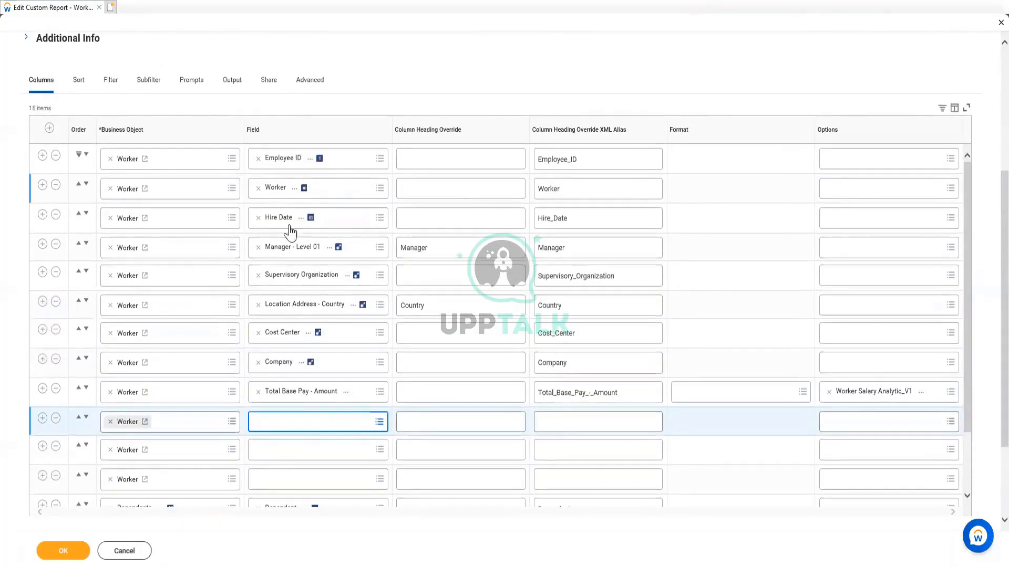
pyautogui.click(310, 425)
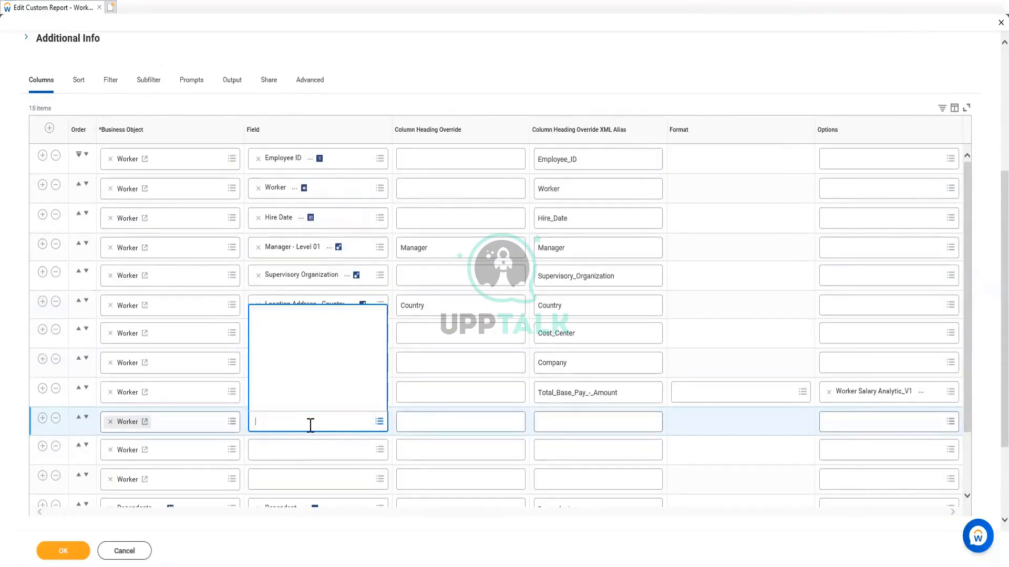
pyautogui.write('Age')
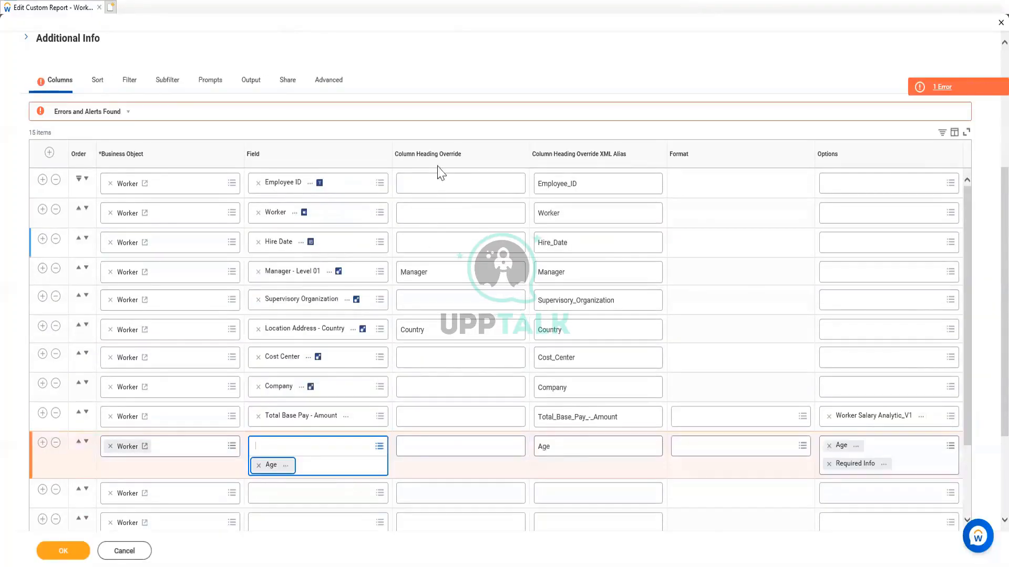
pyautogui.scroll(-1, 439, 171)
pyautogui.click(596, 395)
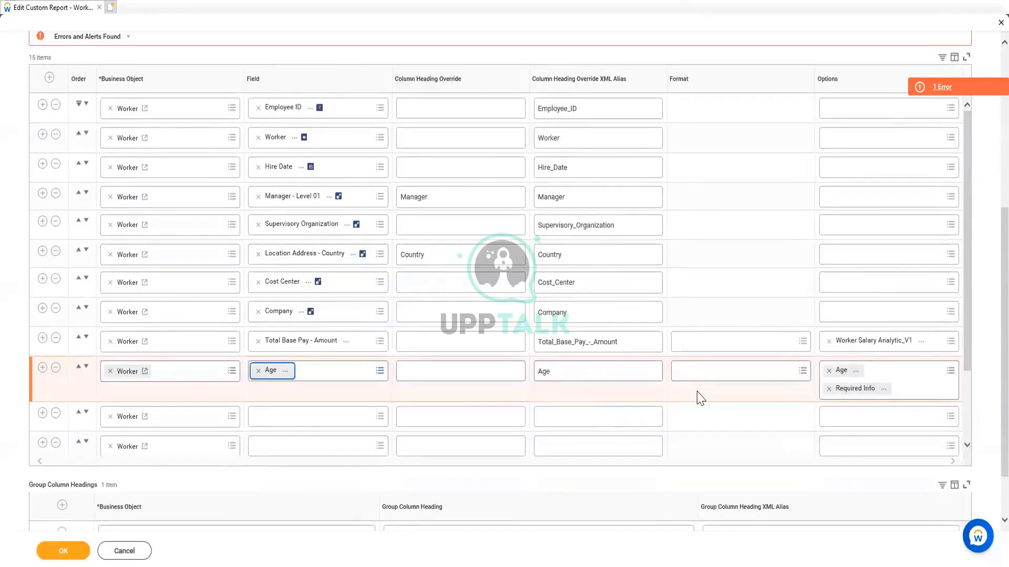
pyautogui.click(828, 388)
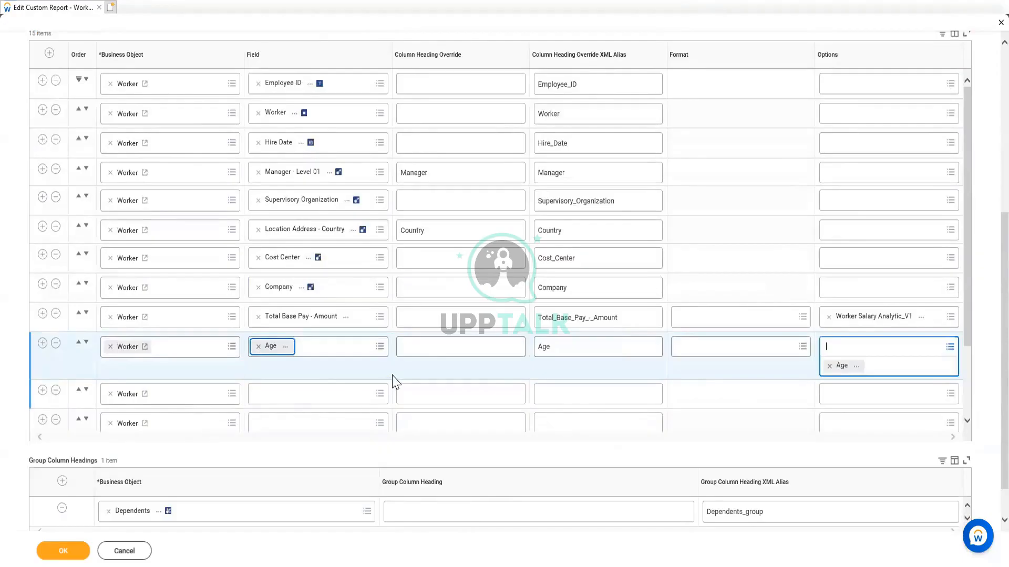
# Set the field of the blank Worker row below Age to Management Level
pyautogui.click(297, 376)
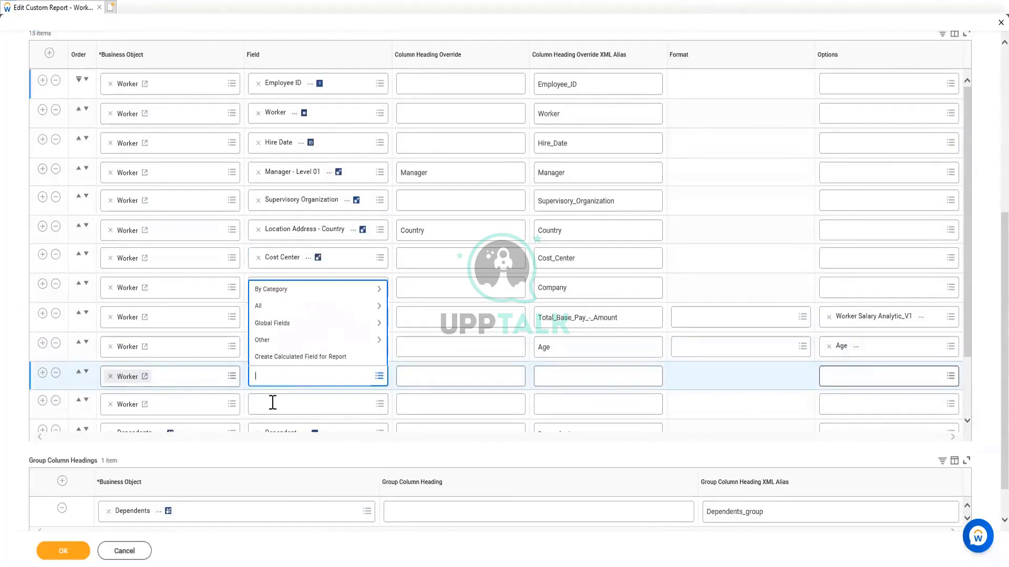
pyautogui.click(711, 395)
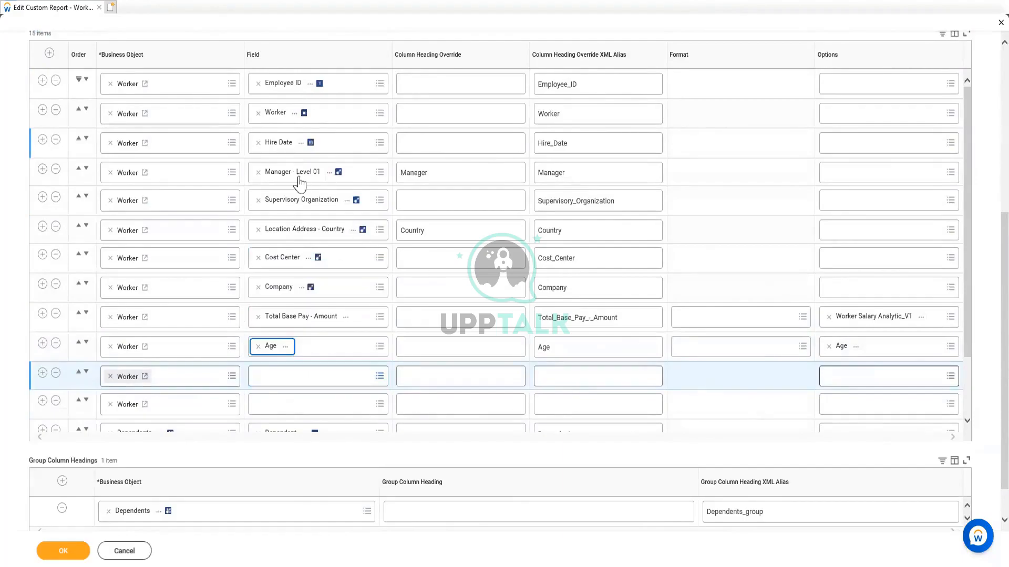
pyautogui.scroll(3, 299, 180)
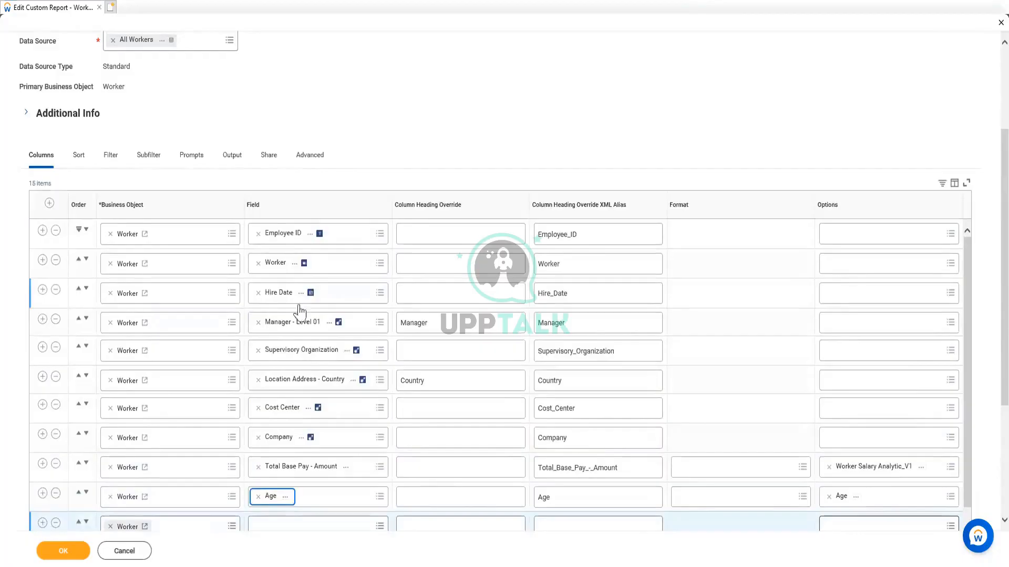
pyautogui.scroll(-3, 295, 310)
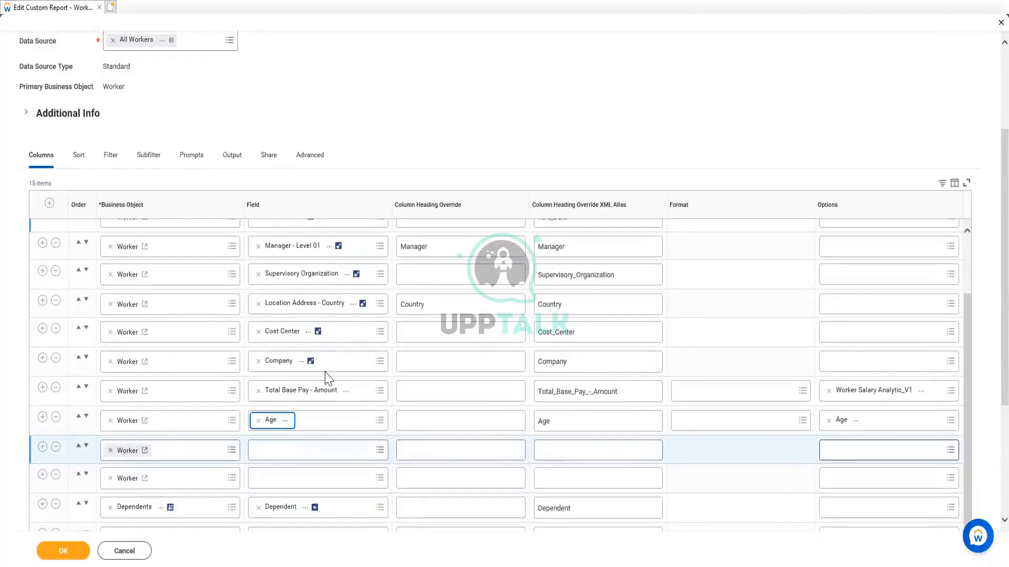
pyautogui.click(291, 453)
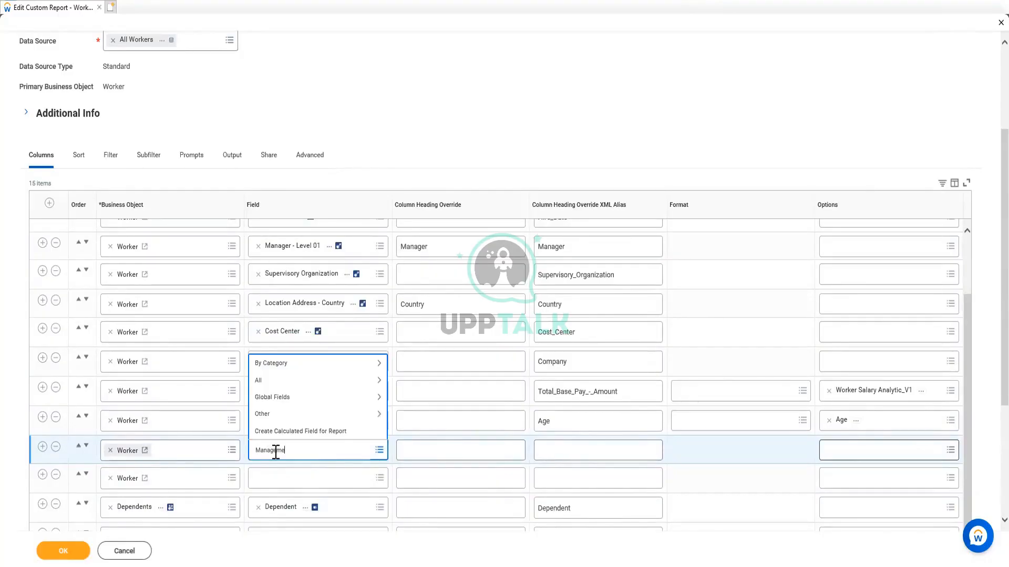
pyautogui.press('Return')
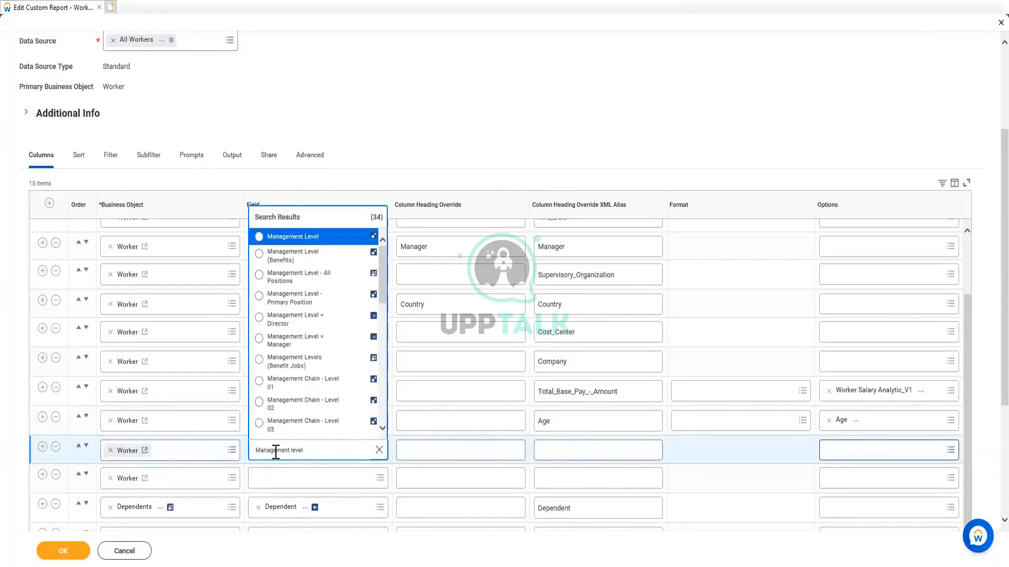
pyautogui.click(295, 237)
# Delete the unused blank Worker row between Management Level and the Dependents rows
pyautogui.scroll(-3, 288, 482)
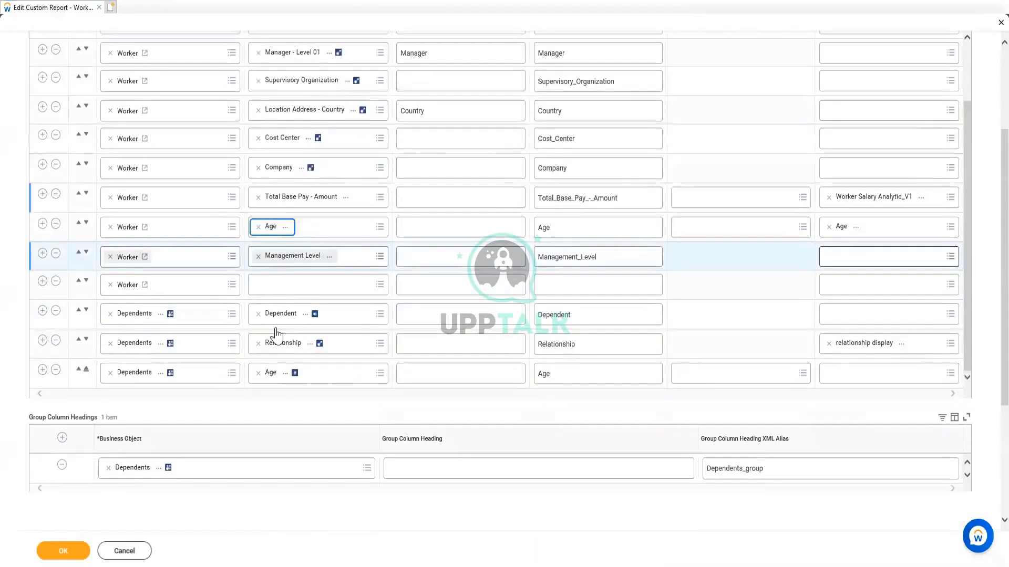
pyautogui.click(274, 290)
pyautogui.click(274, 289)
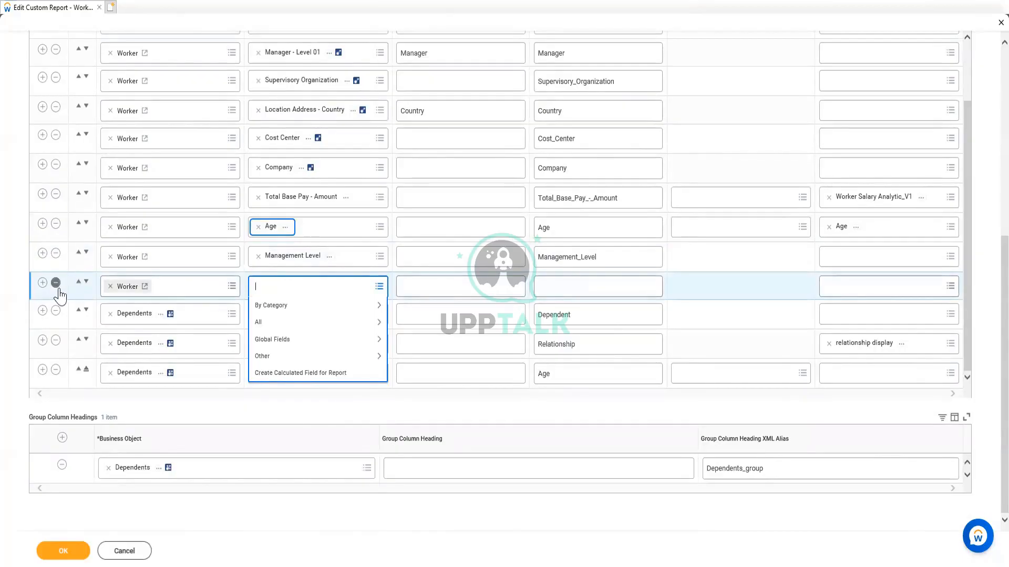
pyautogui.click(451, 281)
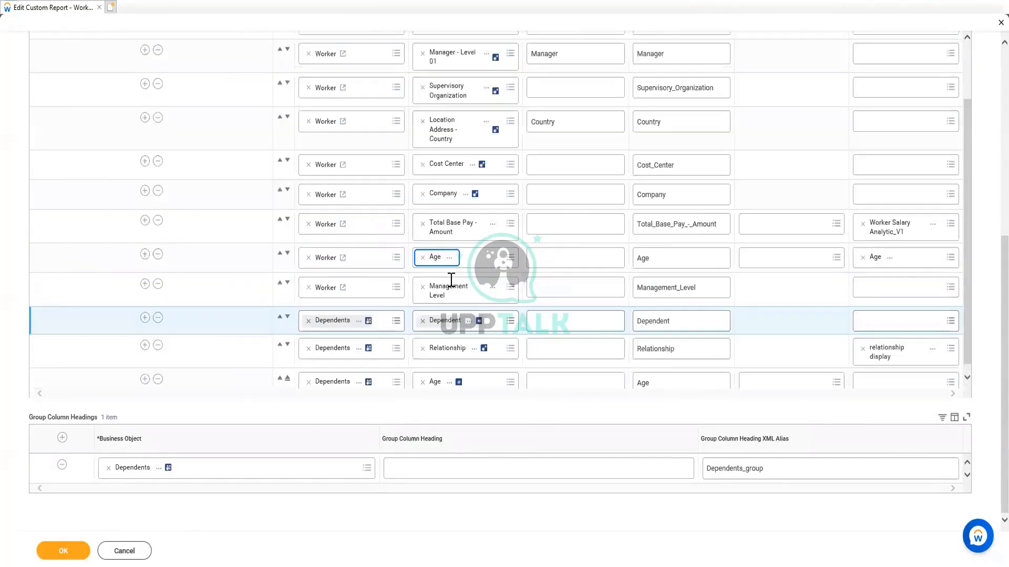
# Clear the Worker field from the row below Employee ID and search for "First Name" fields to replace it
pyautogui.scroll(10, 355, 289)
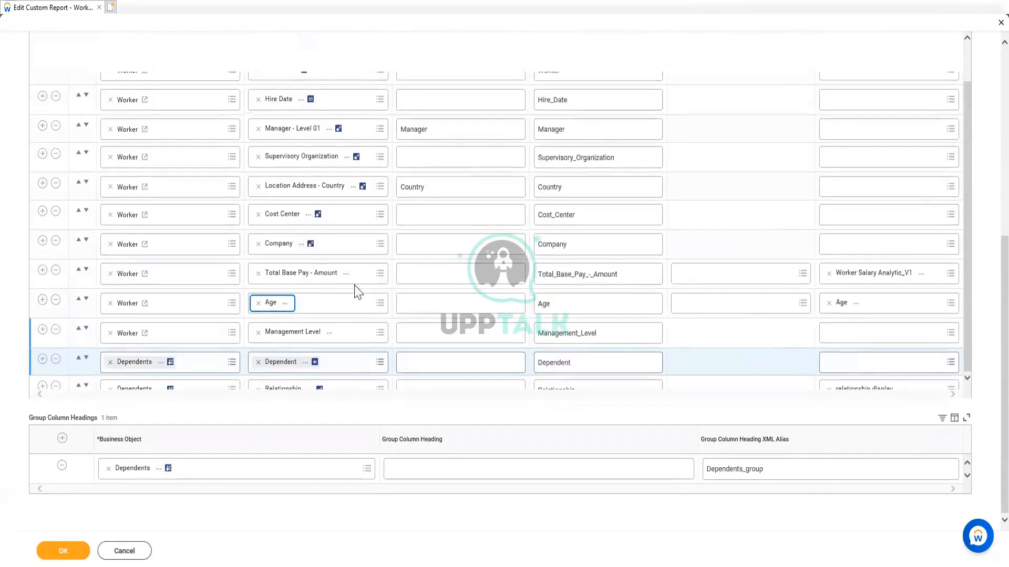
pyautogui.scroll(-3, 441, 216)
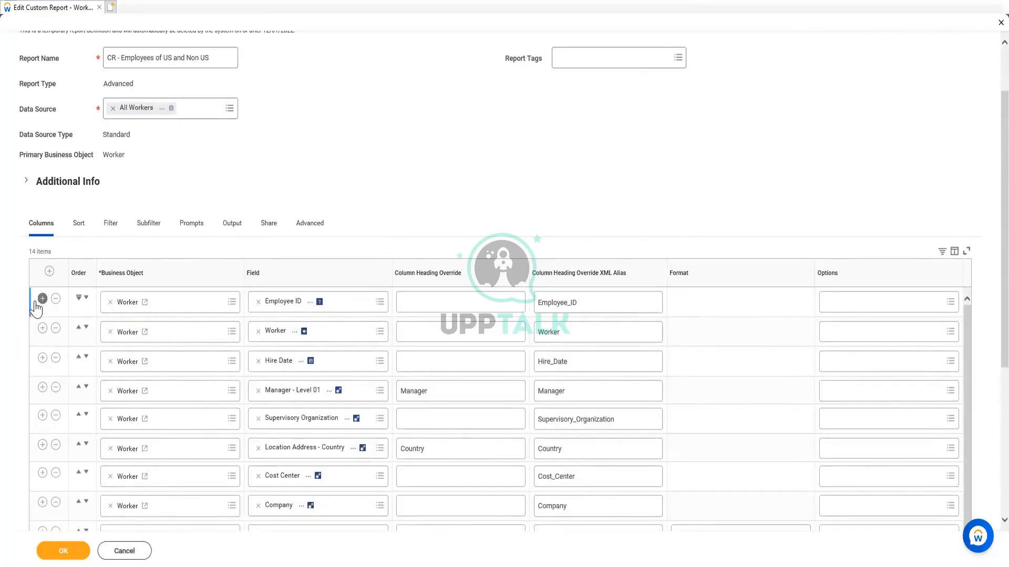
pyautogui.click(258, 331)
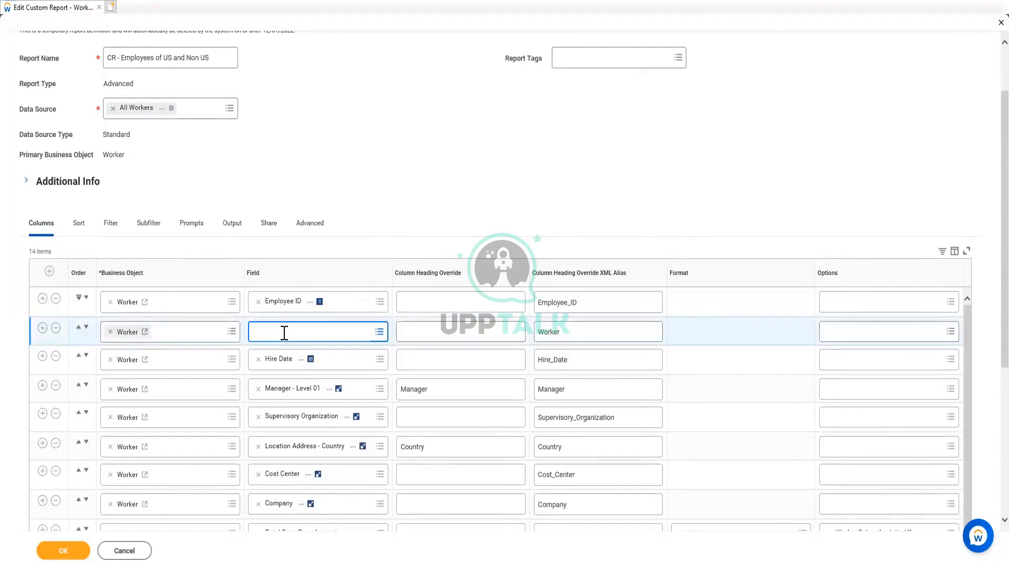
pyautogui.click(284, 333)
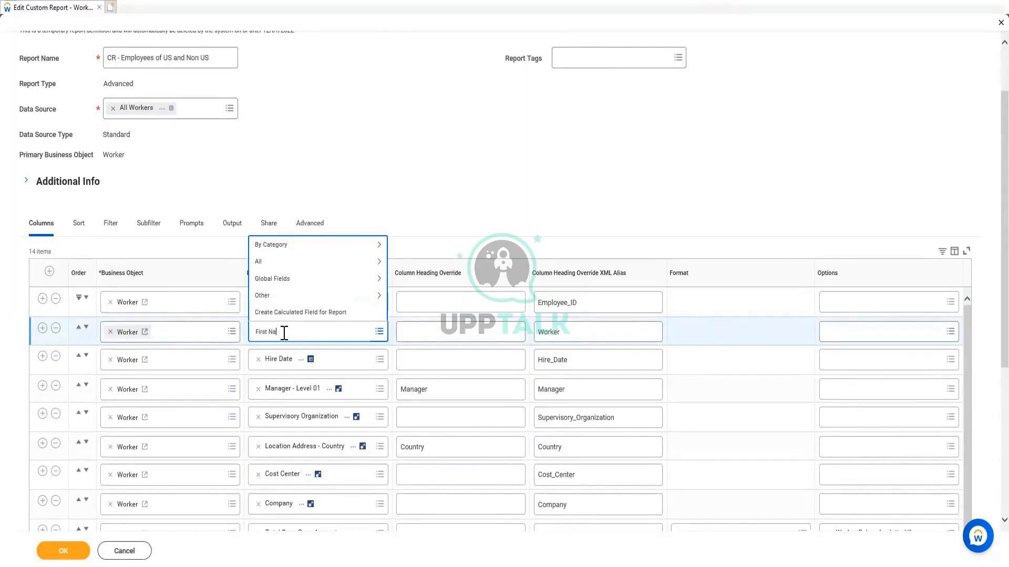
pyautogui.press('Return')
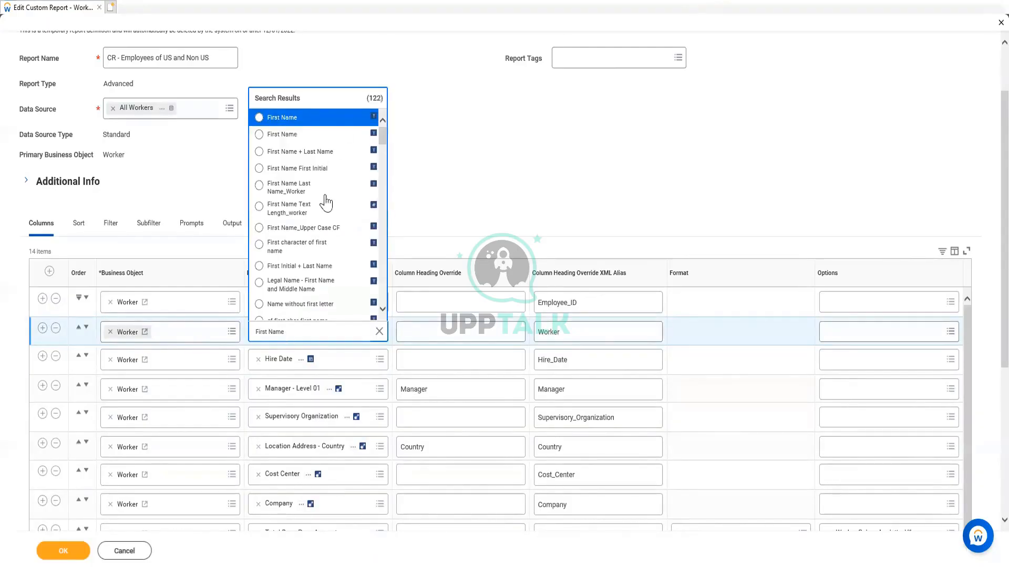
# Examine the details of both First Name fields and Legal First Name, checking which business object each belongs to
pyautogui.click(357, 136)
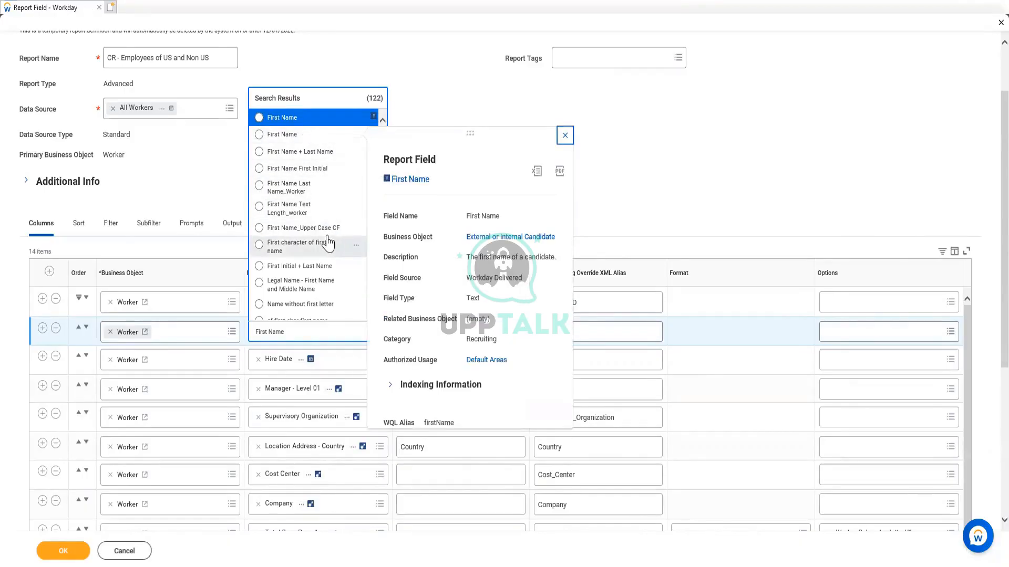
pyautogui.click(347, 96)
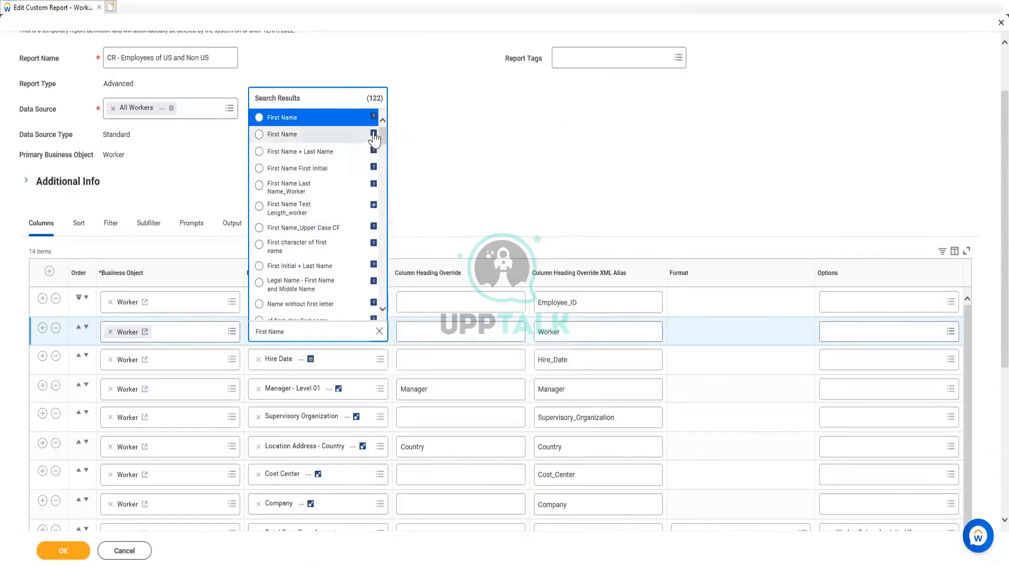
pyautogui.click(356, 119)
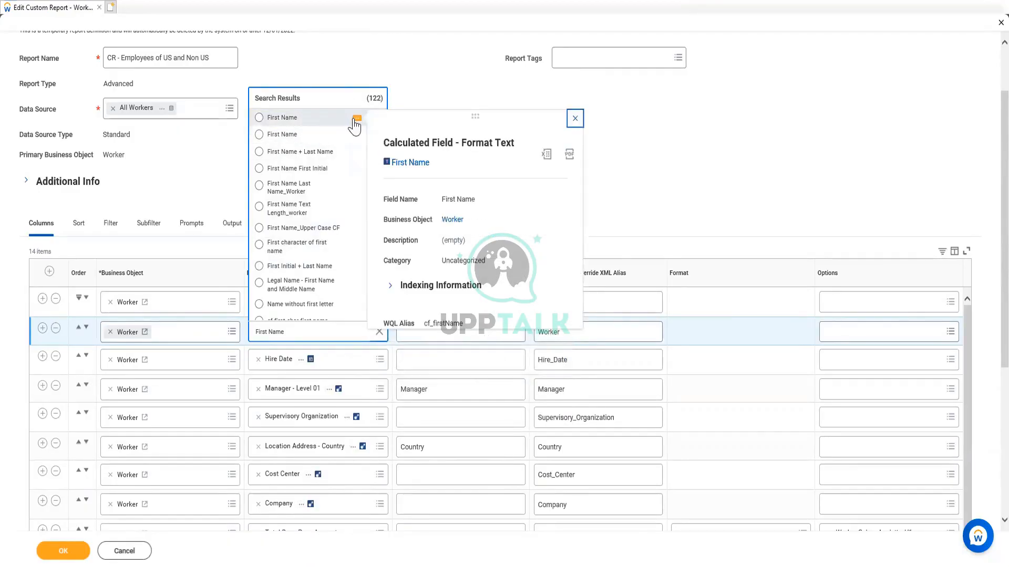
pyautogui.click(344, 96)
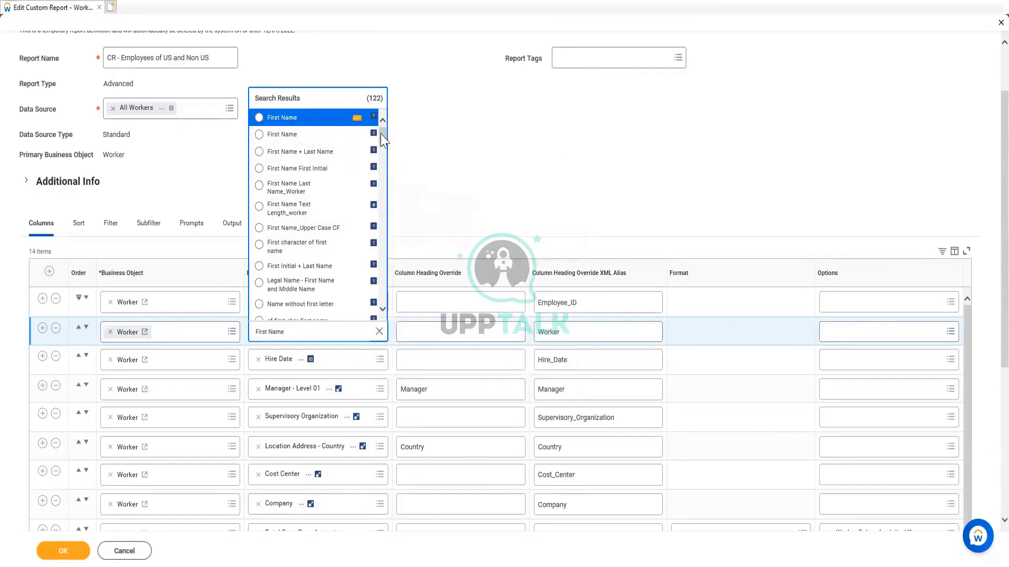
pyautogui.moveTo(382, 142); pyautogui.dragTo(388, 184)
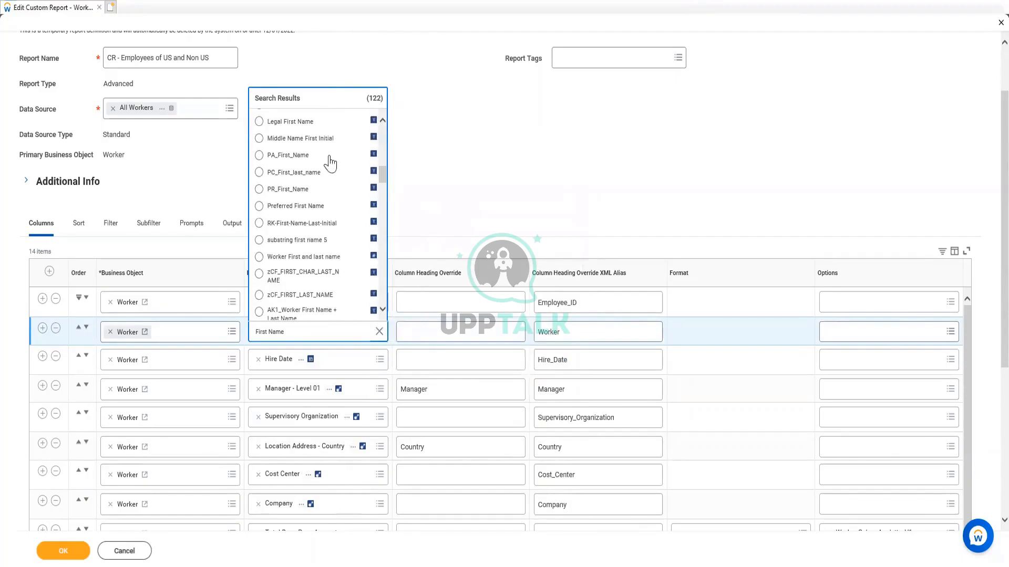
pyautogui.click(357, 122)
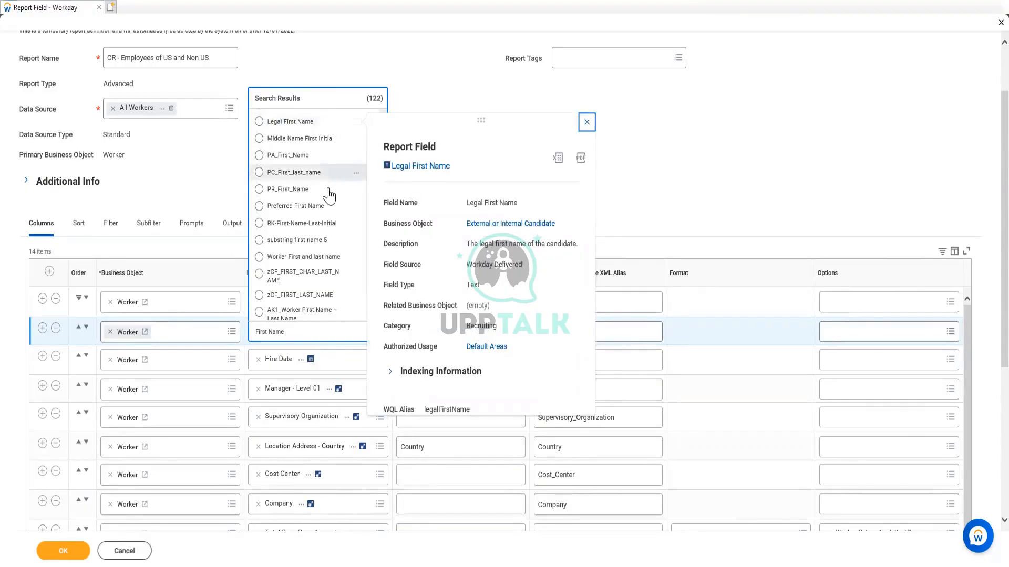
pyautogui.scroll(-1, 328, 202)
pyautogui.scroll(-6, 330, 203)
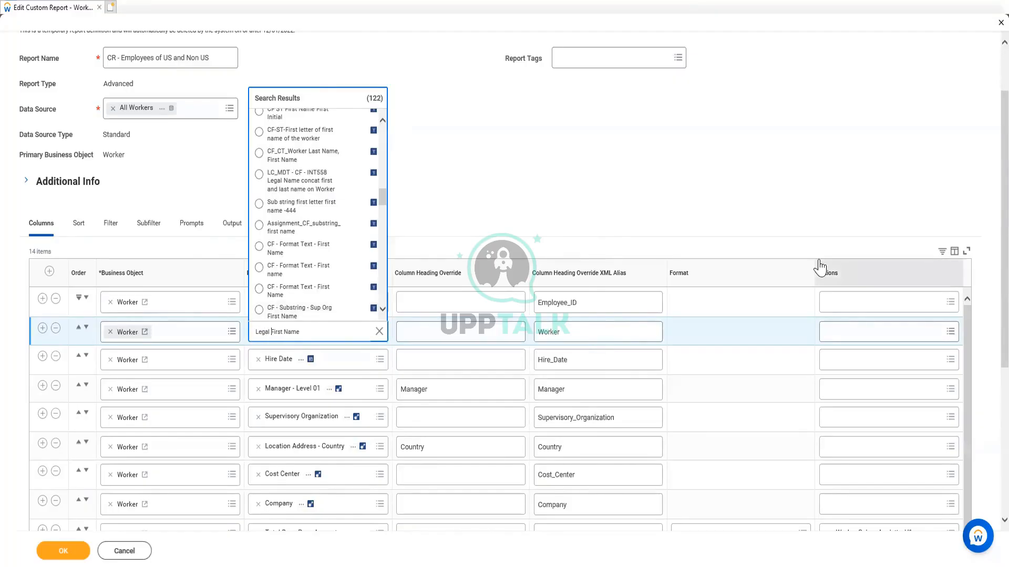
# Search for "Legal First Name", compare the matching fields' details, and set the row below Employee ID to Legal Name - First Name
pyautogui.press('Return')
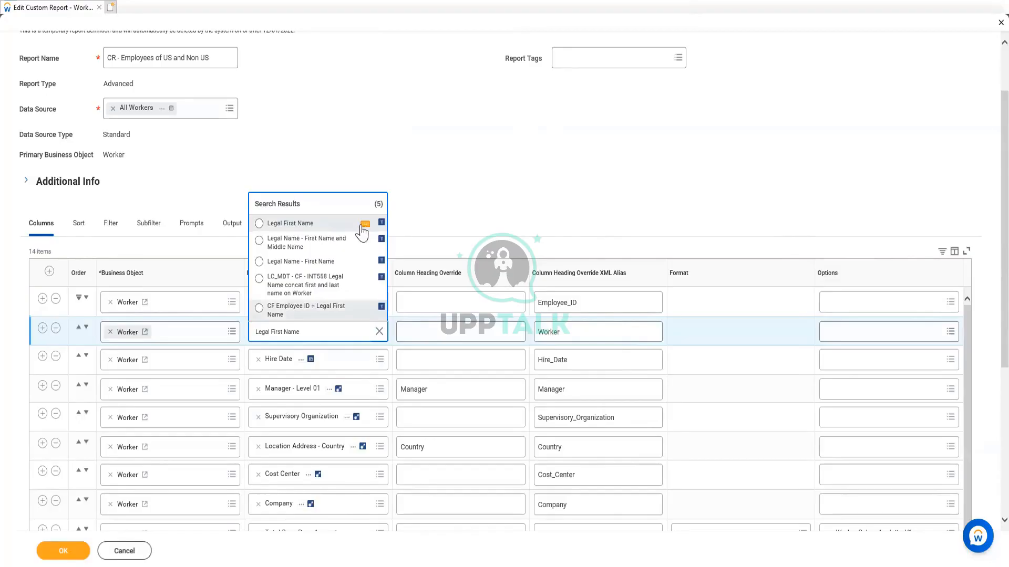
pyautogui.click(363, 225)
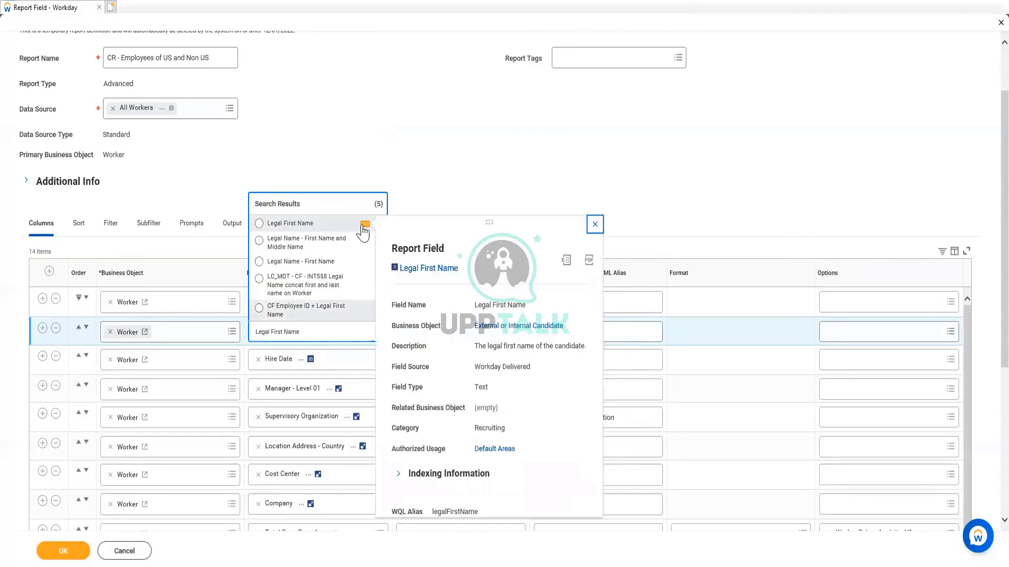
pyautogui.click(364, 264)
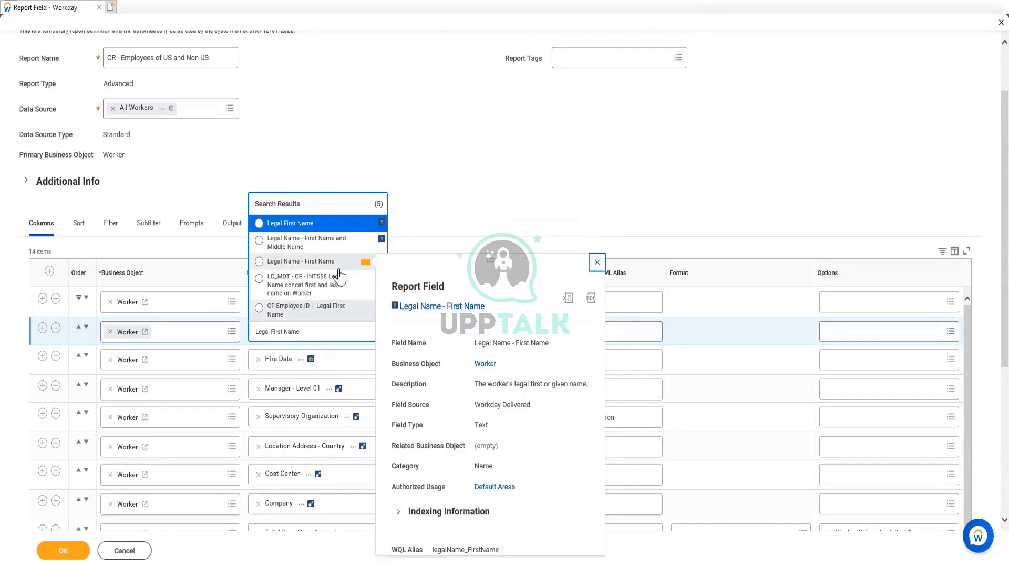
pyautogui.click(461, 168)
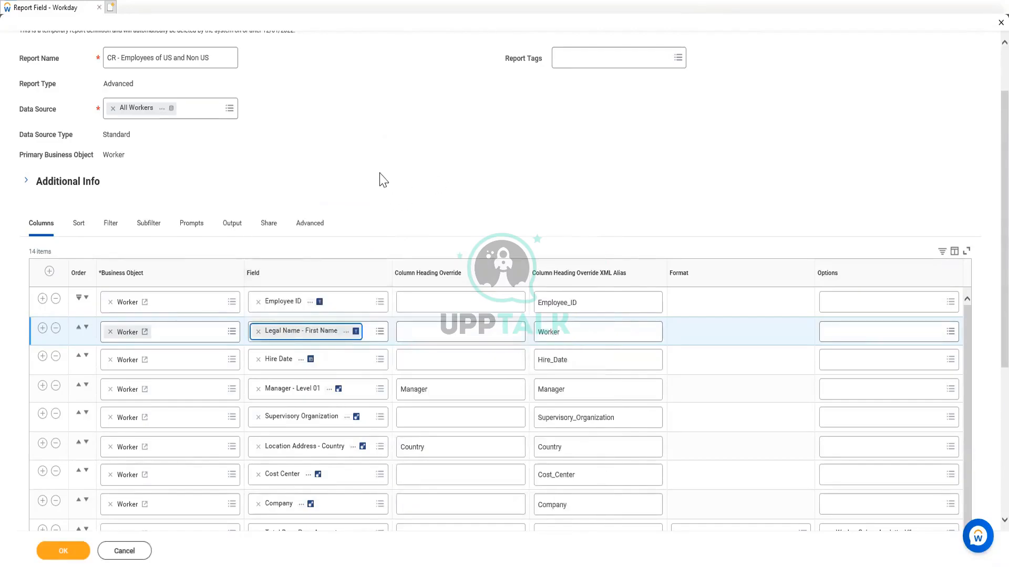
# Add a Worker row below Legal Name - First Name, search for "Legal Name - last Name", check the matching field's details, and select Legal Name - Last Name
pyautogui.click(42, 329)
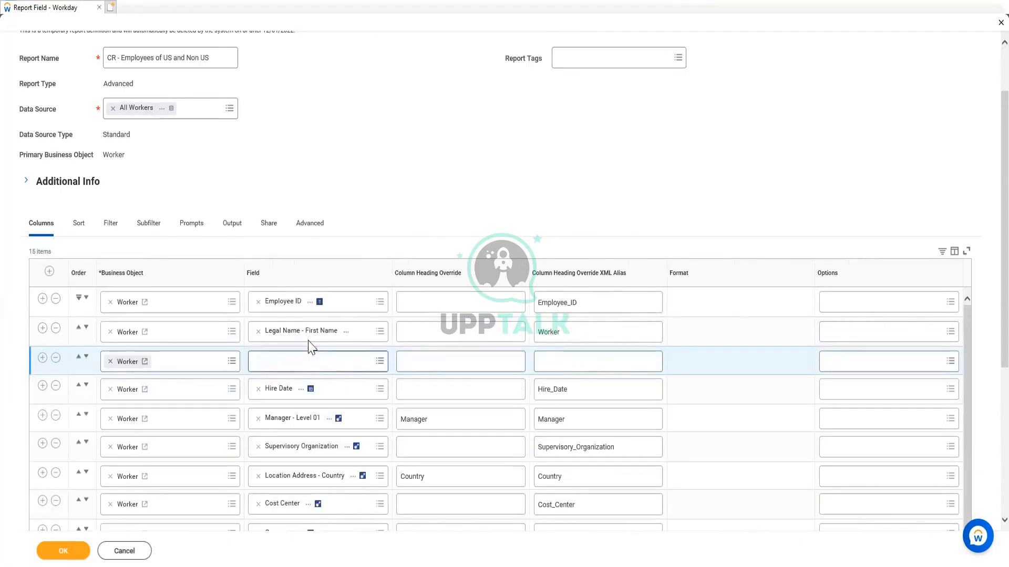
pyautogui.rightClick(309, 334)
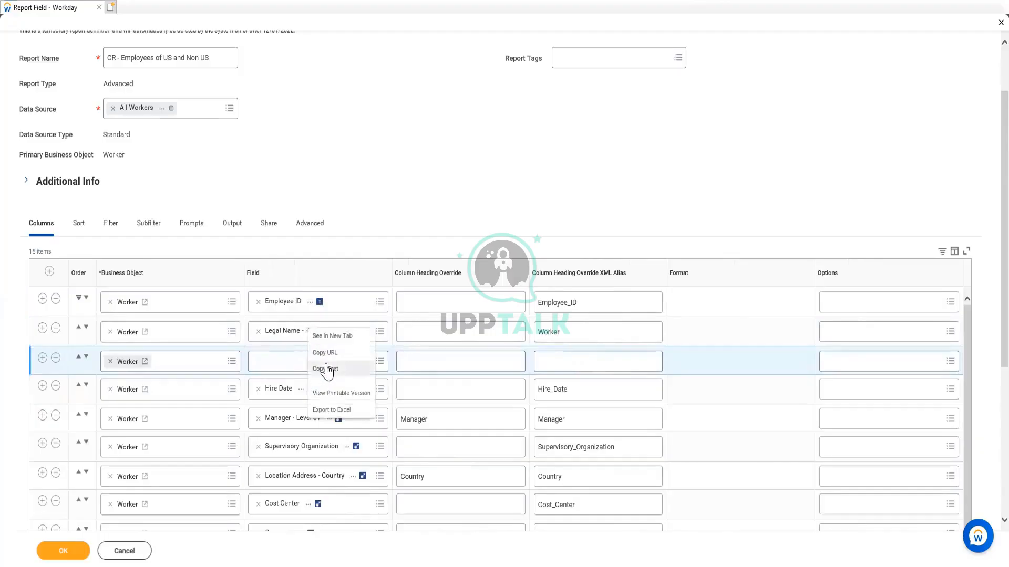
pyautogui.click(325, 368)
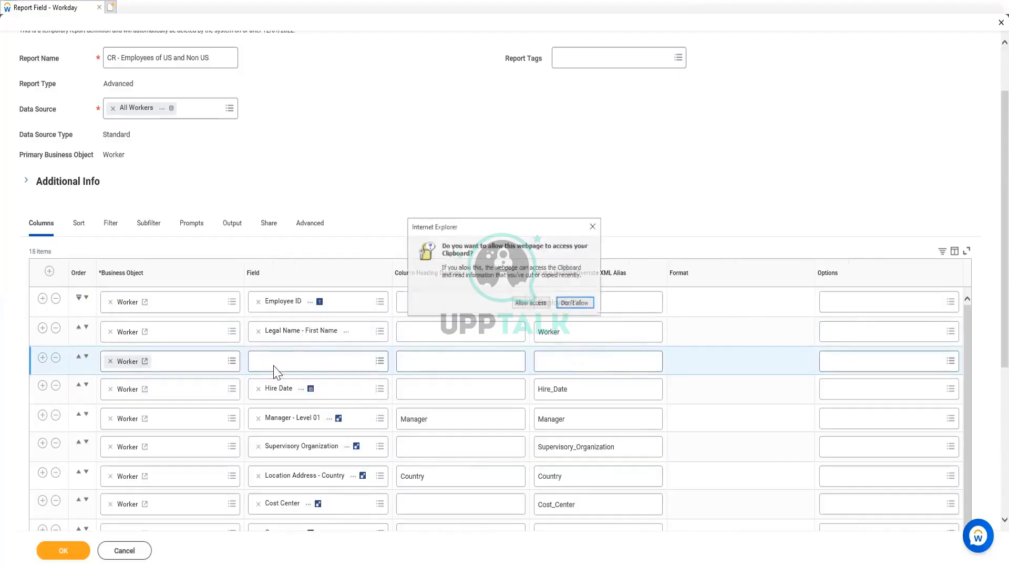
pyautogui.click(540, 307)
pyautogui.click(303, 363)
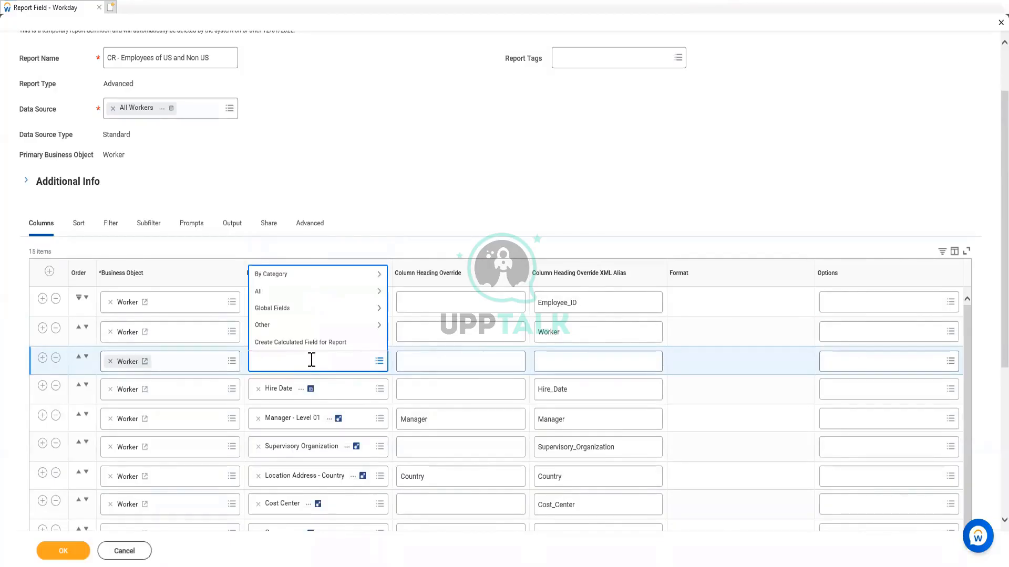
pyautogui.hotkey('ctrl', 'v')
pyautogui.moveTo(291, 363); pyautogui.dragTo(303, 363)
pyautogui.press('Return')
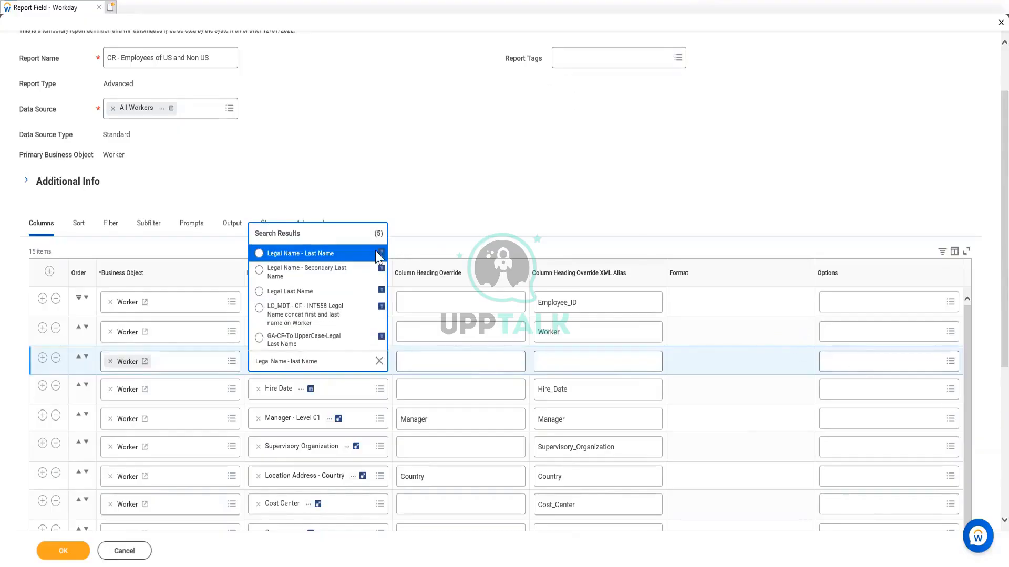
pyautogui.click(364, 255)
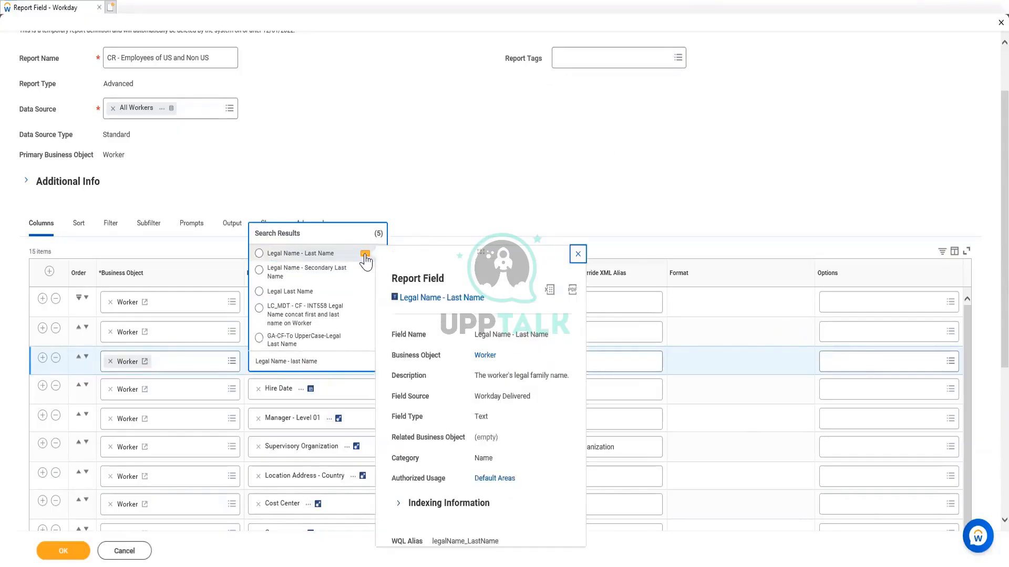
pyautogui.click(305, 256)
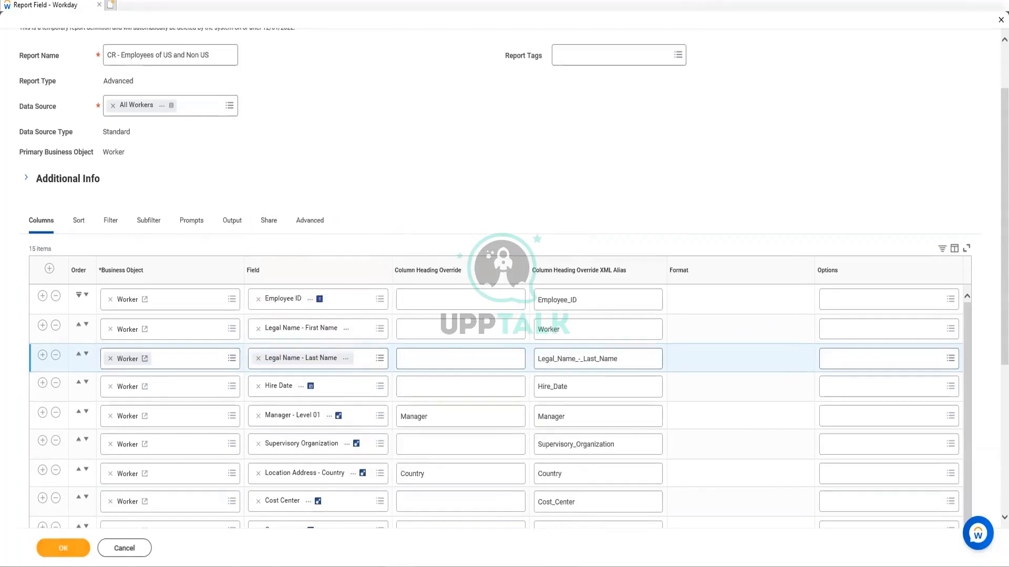
# Try to save the report, and delete the three Dependents rows for Dependent, Relationship and Age from the columns
pyautogui.click(74, 550)
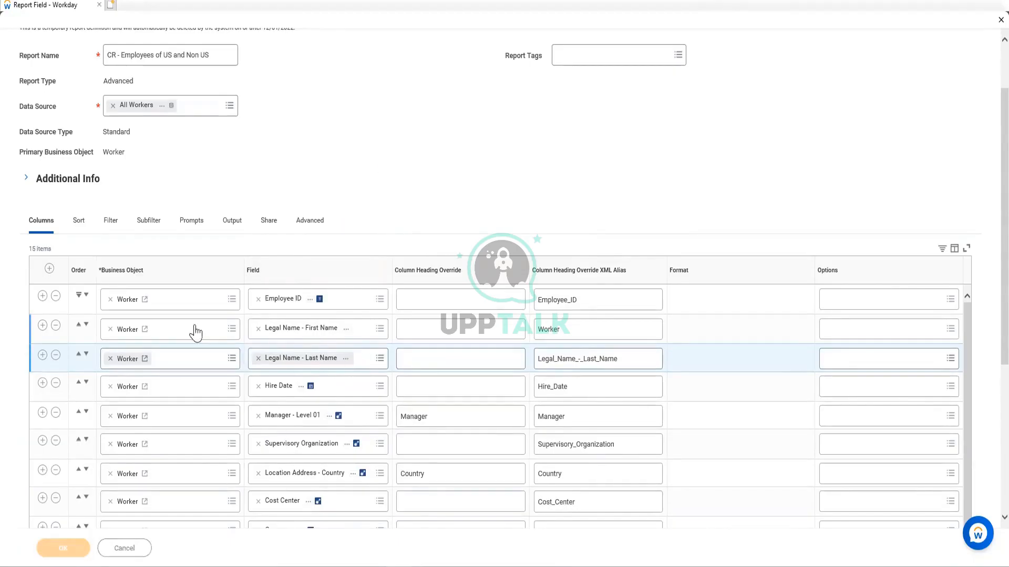
pyautogui.scroll(-10, 349, 239)
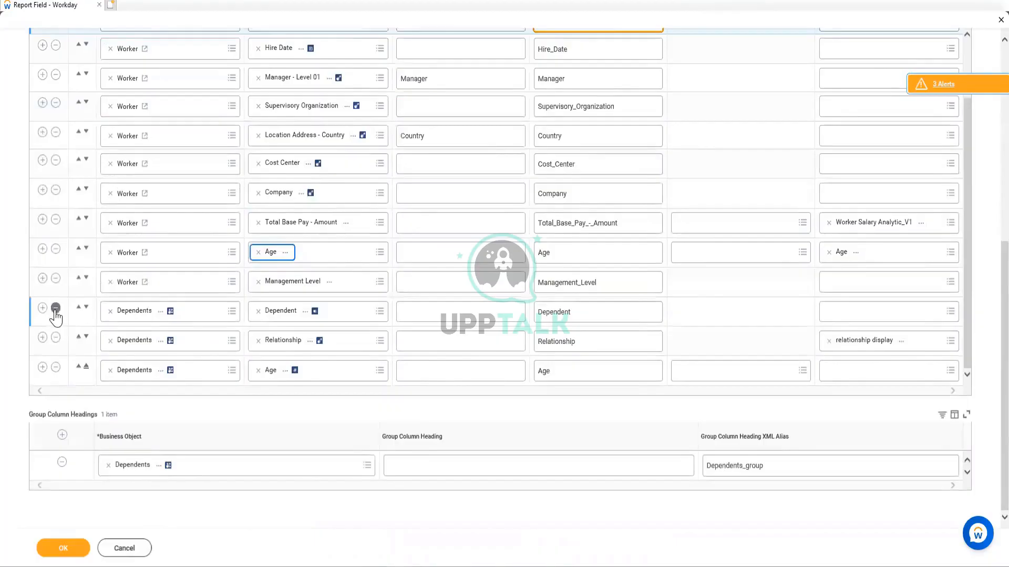
pyautogui.click(55, 310)
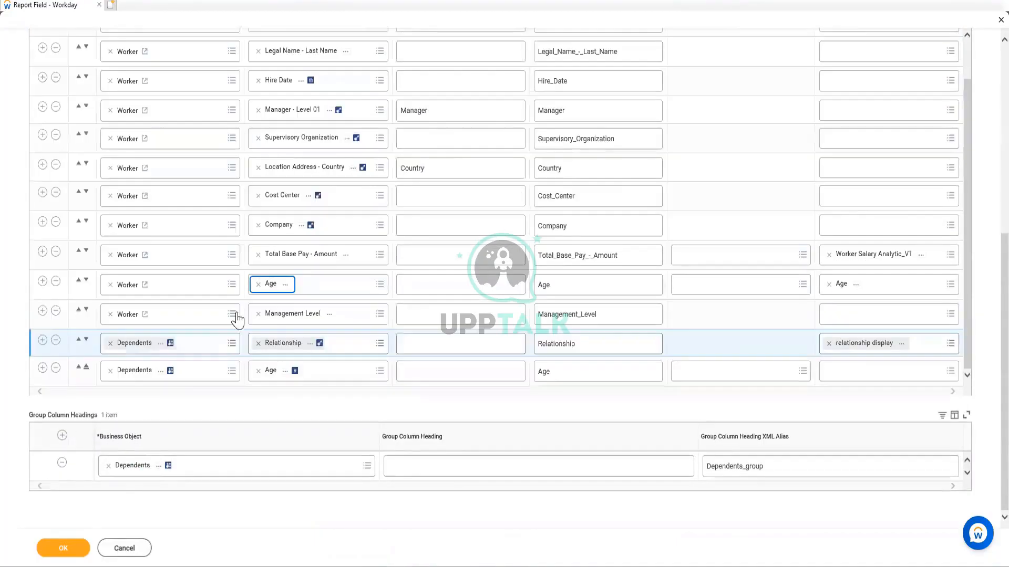
pyautogui.click(55, 341)
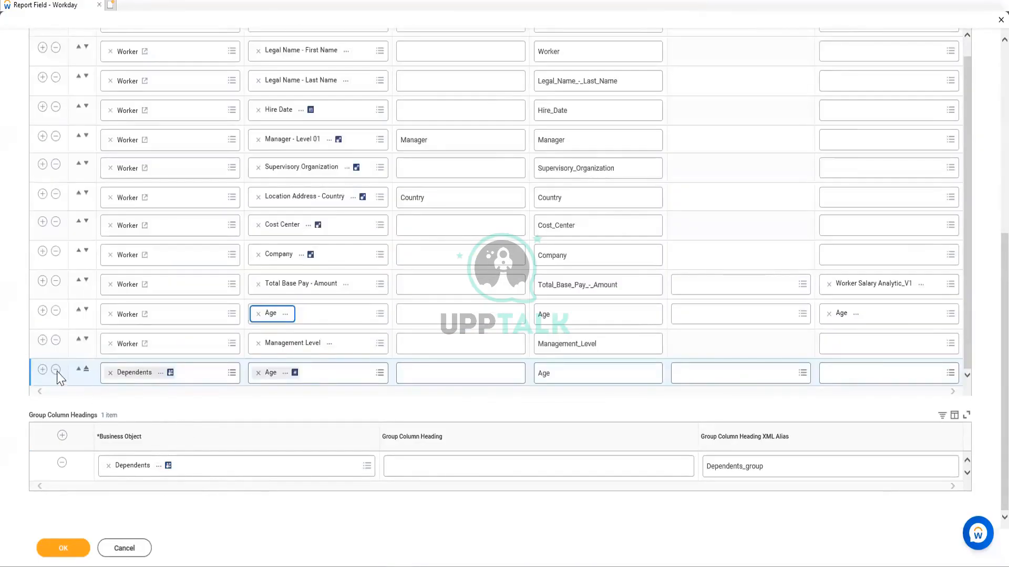
pyautogui.click(55, 370)
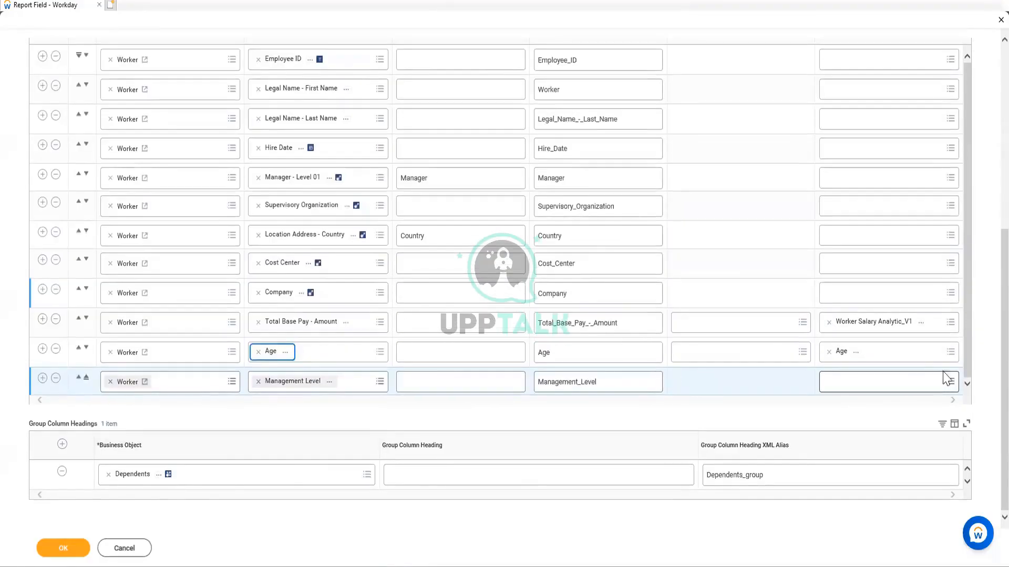
# Remove the Location Address - Country condition from the report's instance filters and try to save the report
pyautogui.scroll(6, 250, 401)
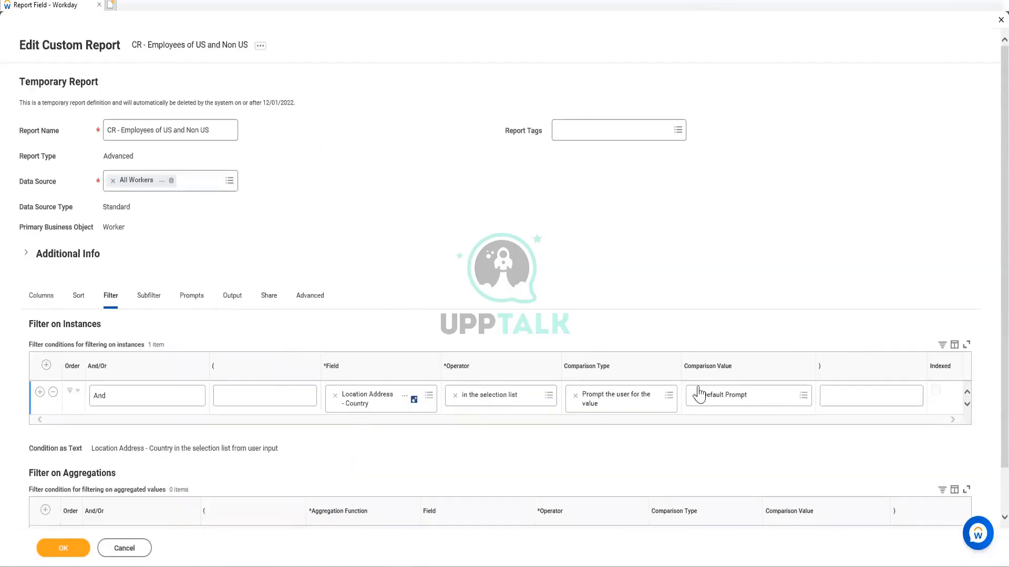
pyautogui.click(54, 393)
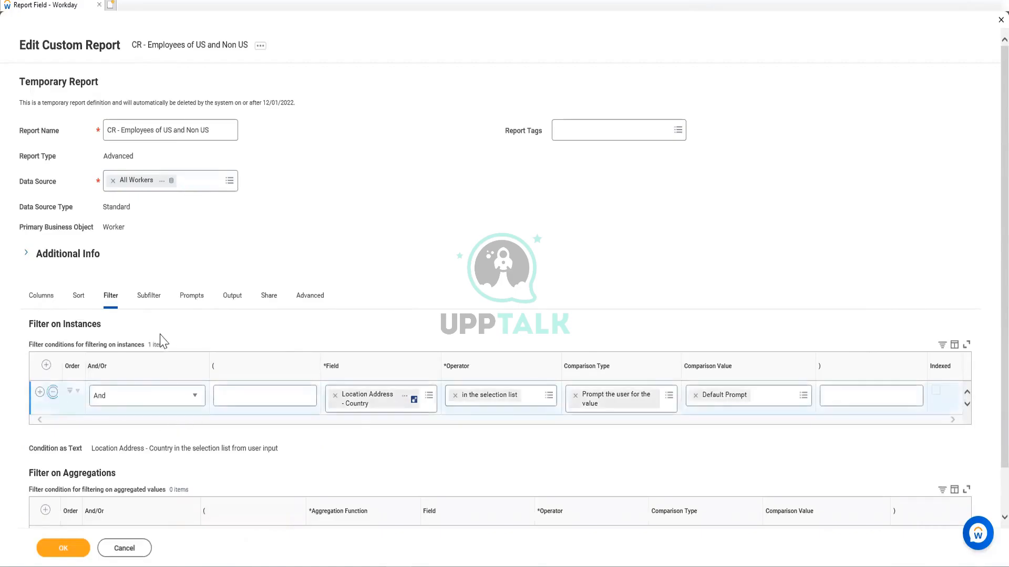
pyautogui.click(155, 302)
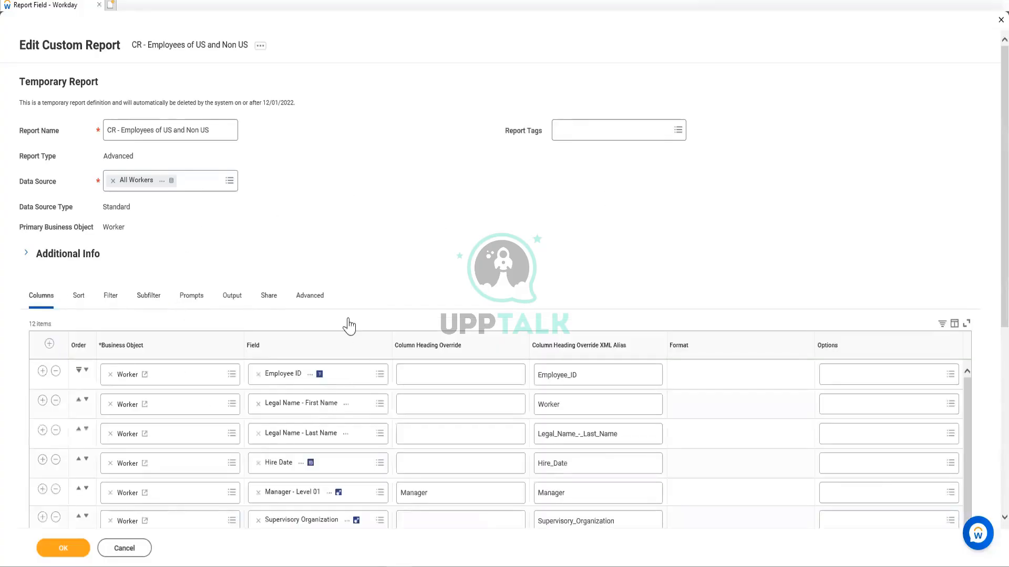
pyautogui.click(63, 549)
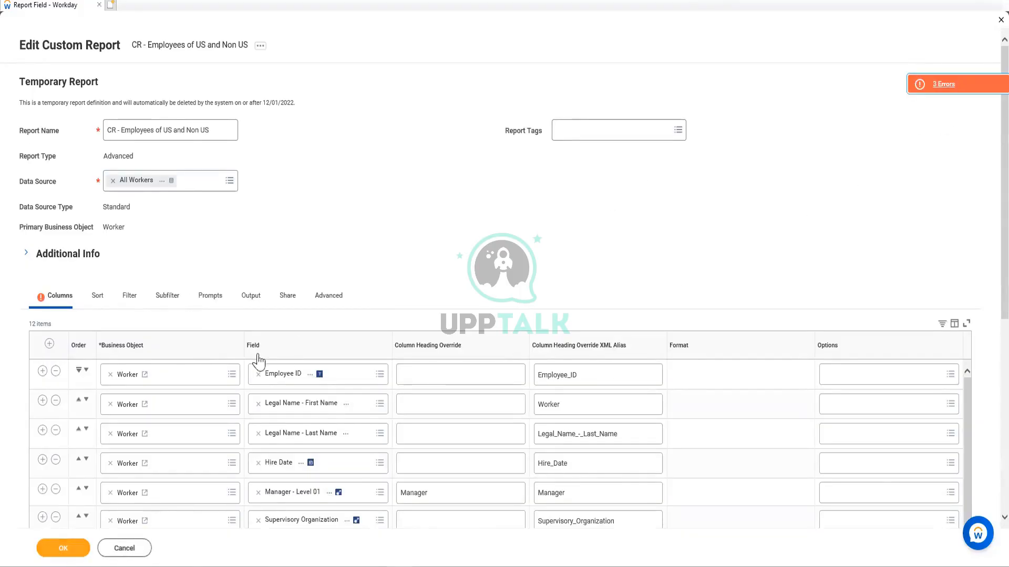
# Remove the Location Address - Country entry from the report's prompt defaults
pyautogui.click(215, 299)
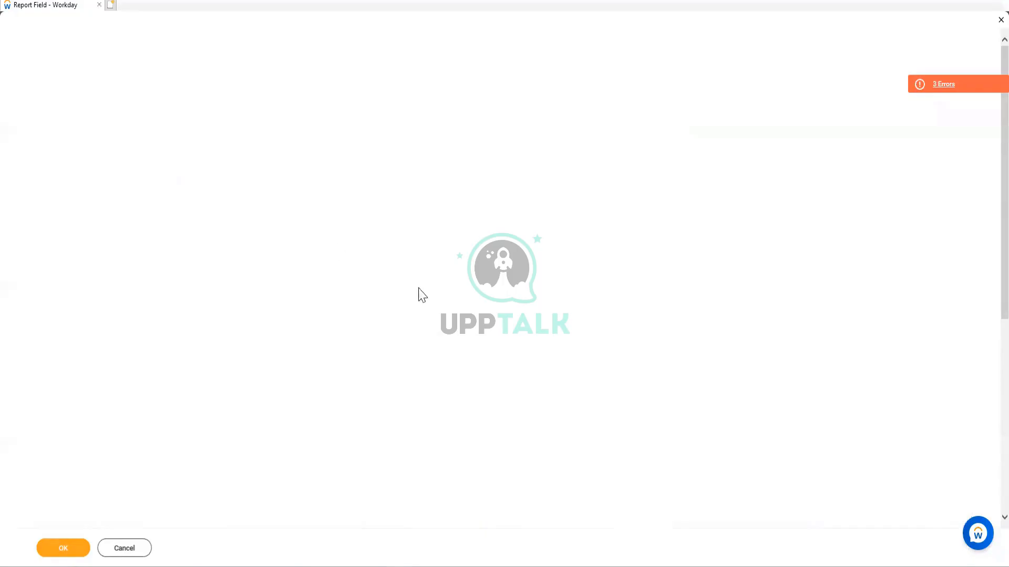
pyautogui.scroll(-3, 441, 313)
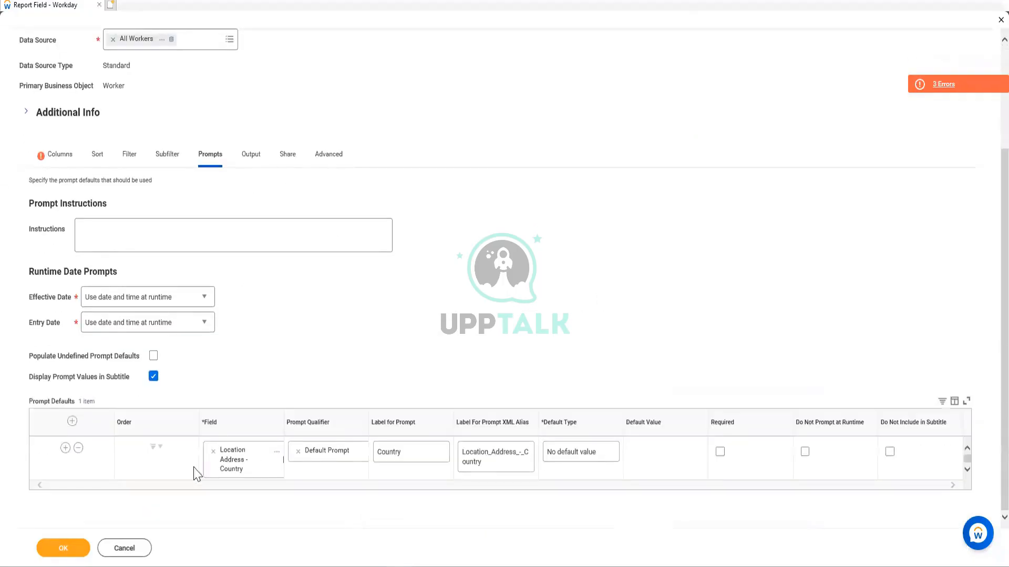
pyautogui.click(56, 459)
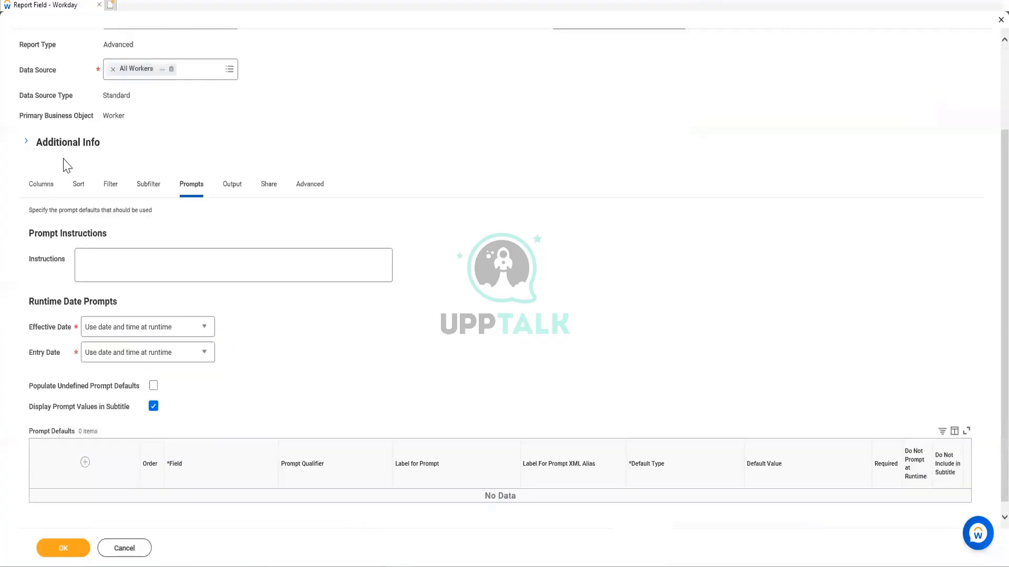
# Delete the Dependents entry from the group column headings below the column list and save the report
pyautogui.click(46, 190)
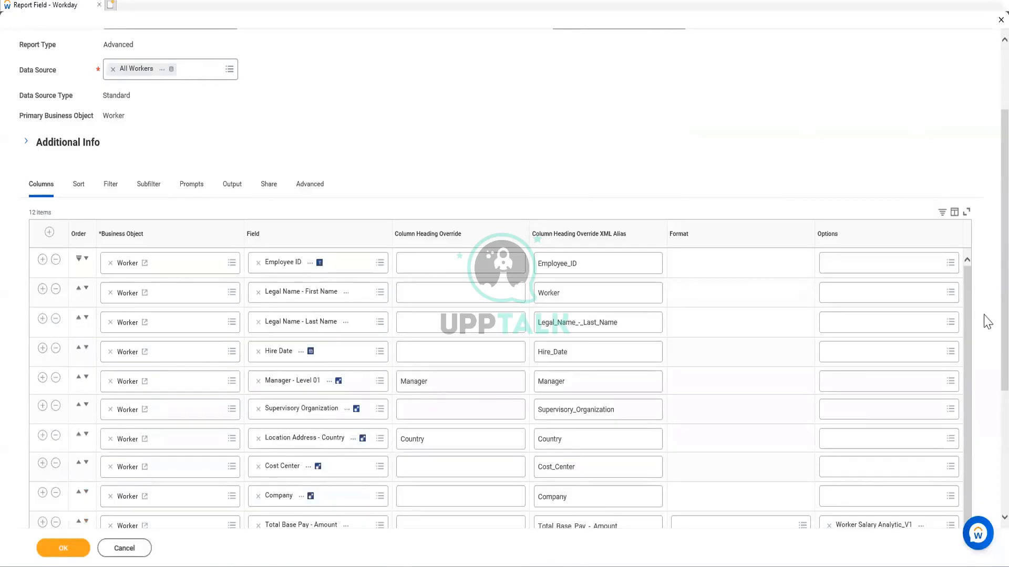
pyautogui.scroll(-1, 984, 475)
pyautogui.scroll(1, 984, 475)
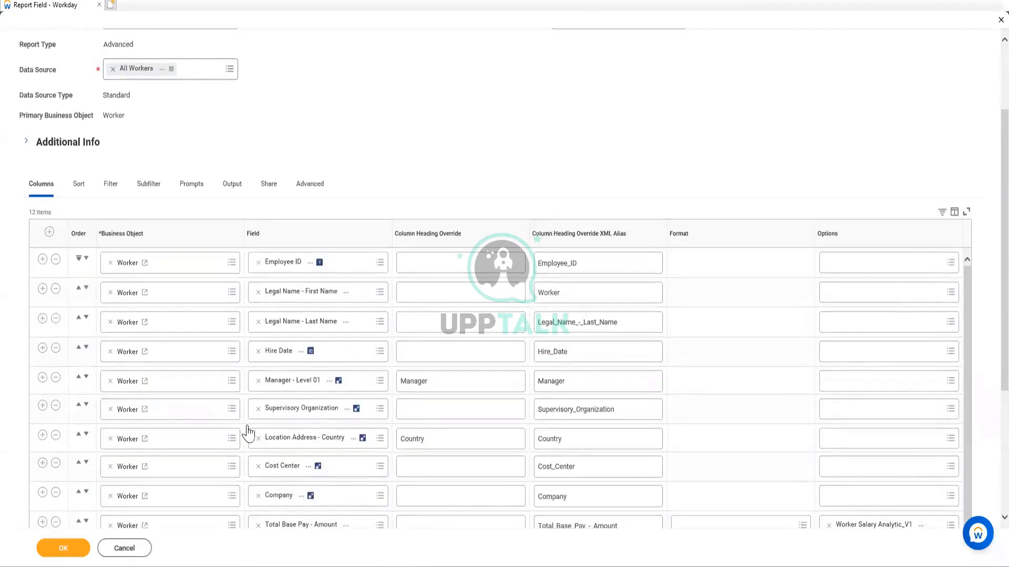
pyautogui.scroll(-3, 983, 424)
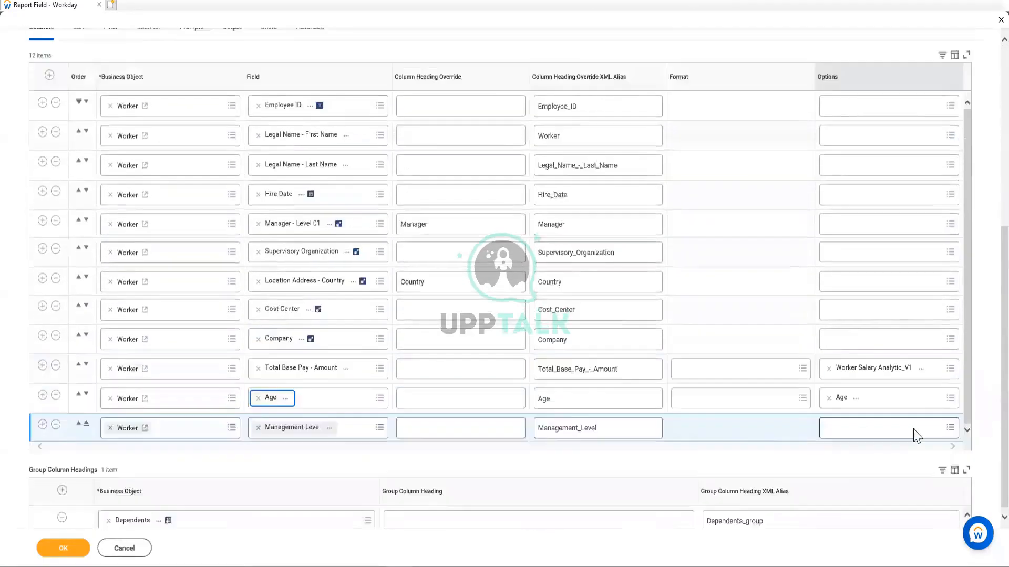
pyautogui.scroll(-2, 140, 462)
pyautogui.scroll(2, 147, 462)
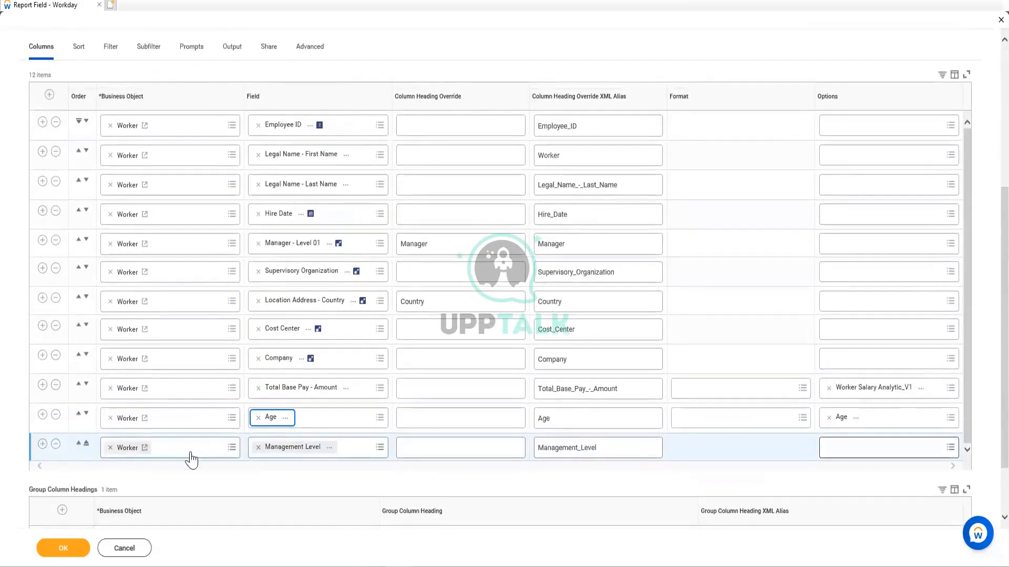
pyautogui.scroll(-2, 192, 463)
pyautogui.click(61, 463)
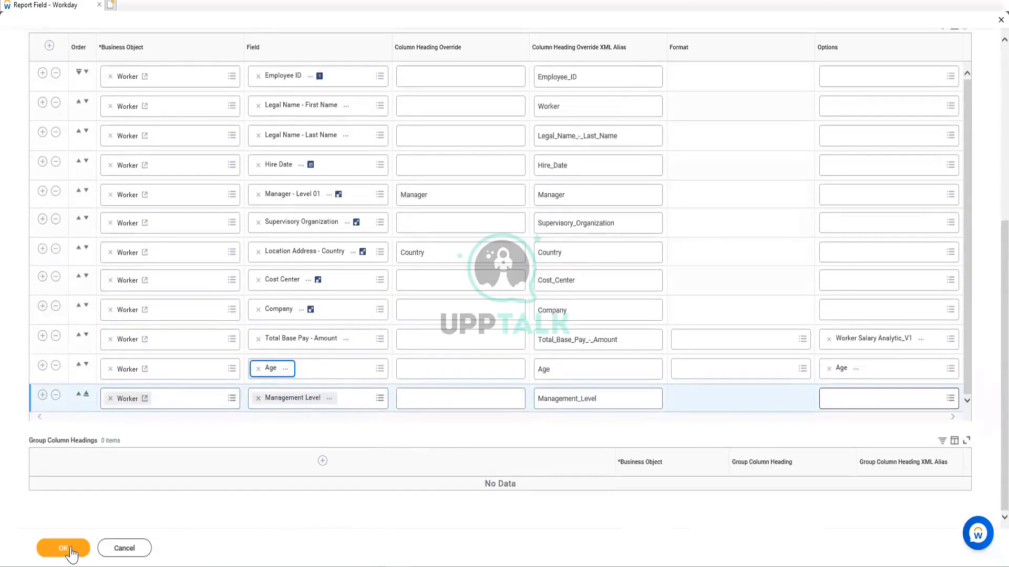
pyautogui.click(71, 550)
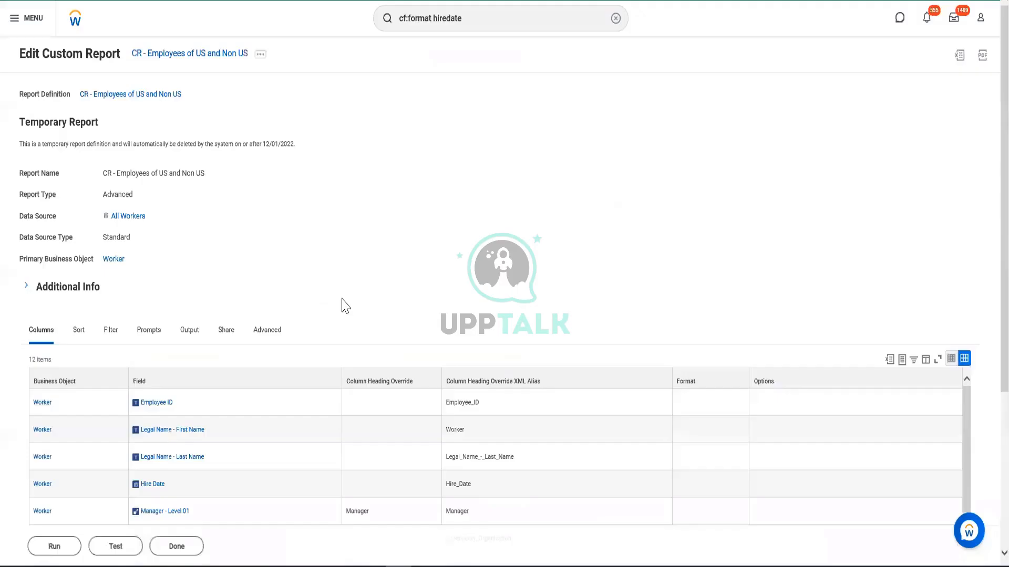
# Run the CR - Employees of US and Non US report
pyautogui.click(55, 547)
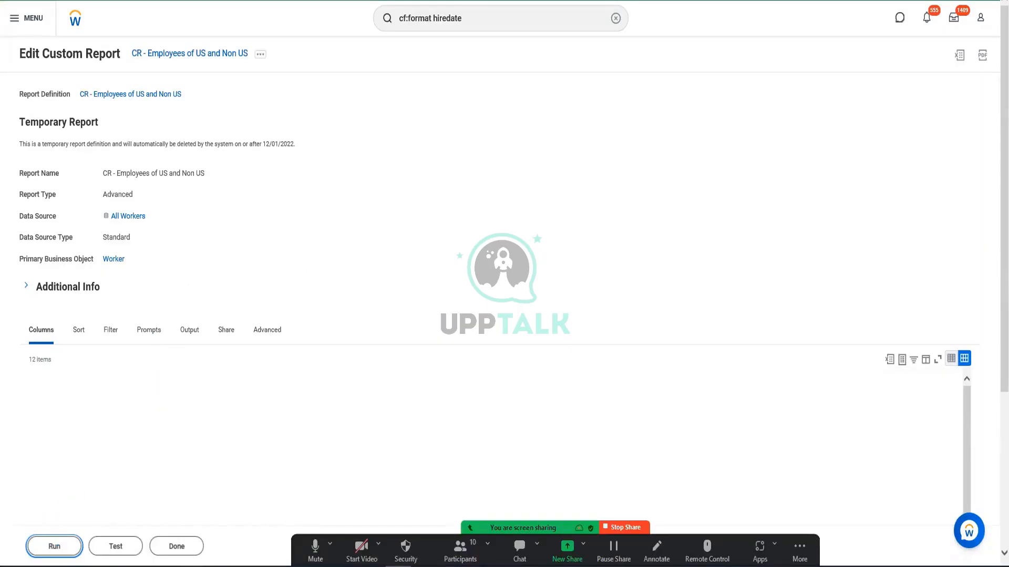
pyautogui.moveTo(206, 482)
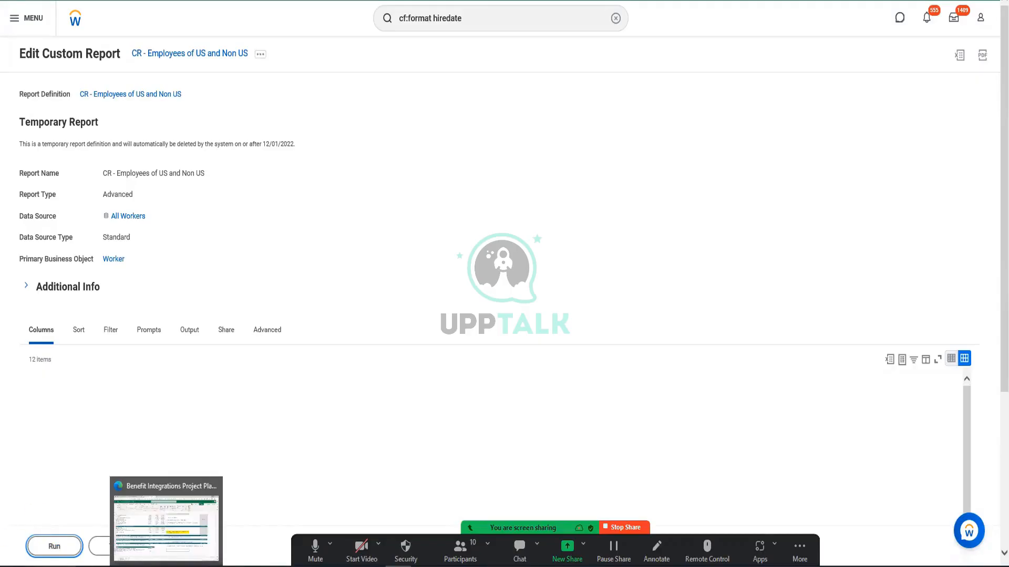
pyautogui.click(57, 546)
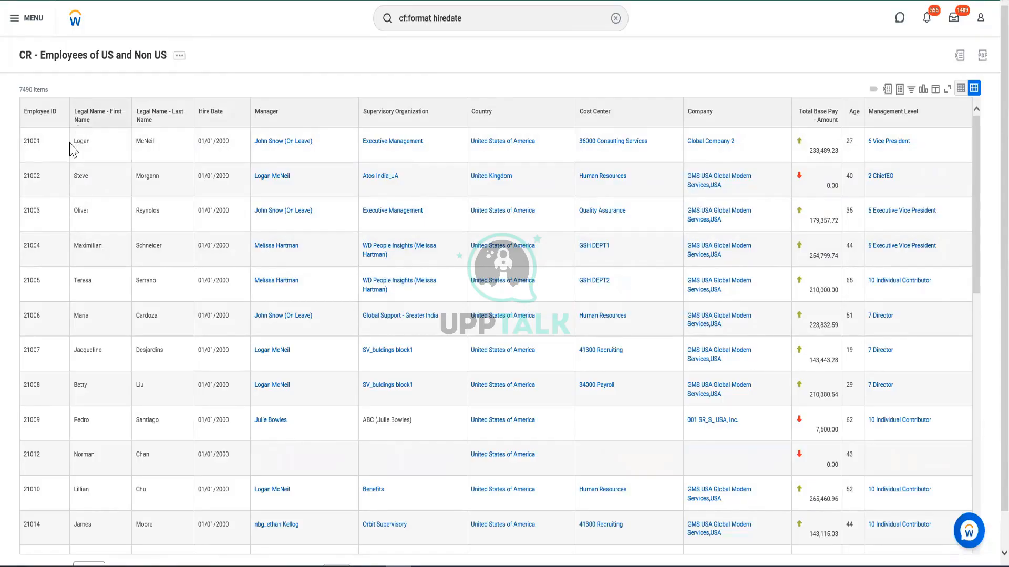
# Examine the report output, checking the legal first name, hire date and manager columns and the available column filter options
pyautogui.click(83, 114)
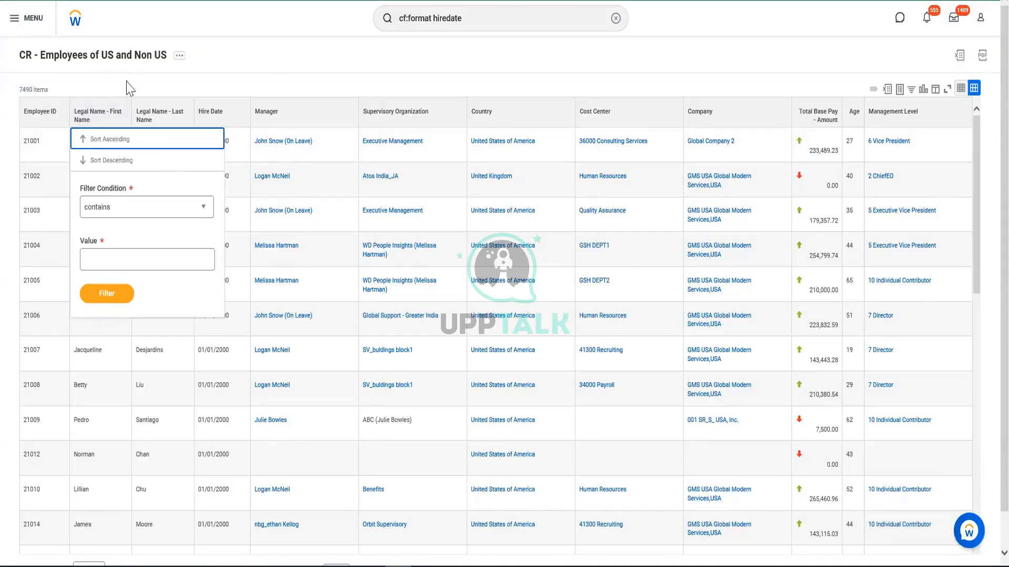
pyautogui.click(348, 60)
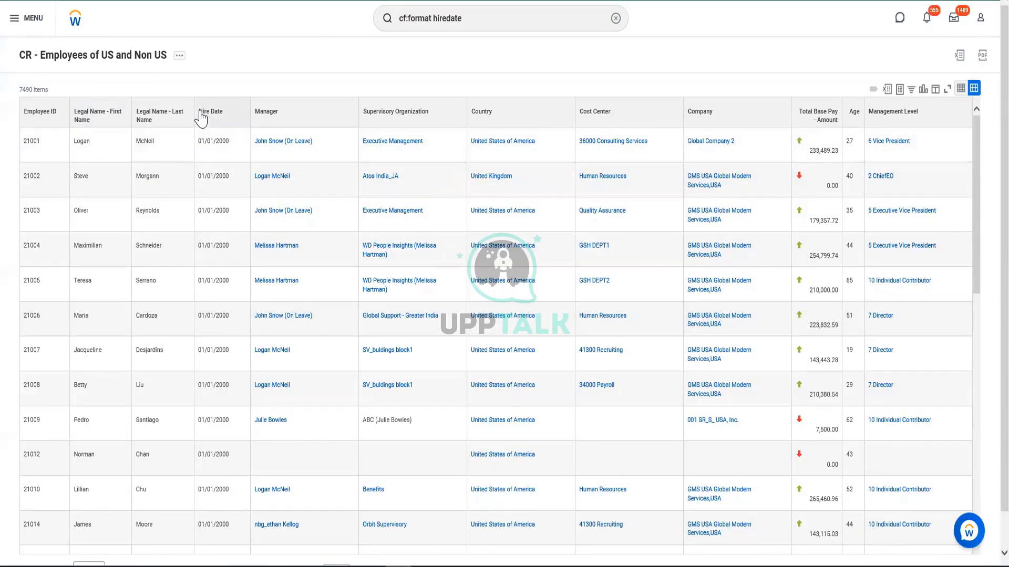
pyautogui.click(206, 117)
pyautogui.click(345, 75)
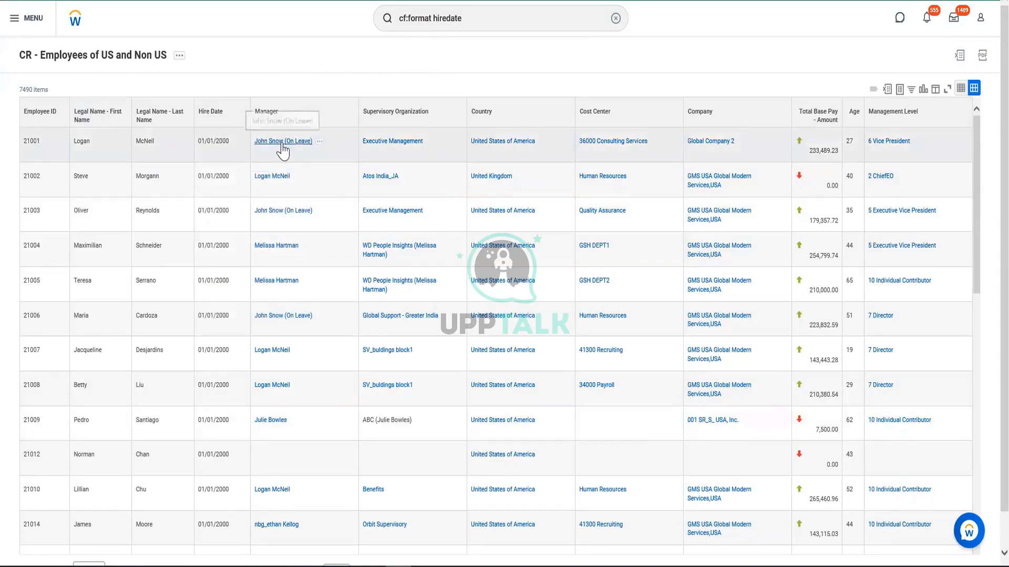
pyautogui.moveTo(285, 142); pyautogui.dragTo(312, 142)
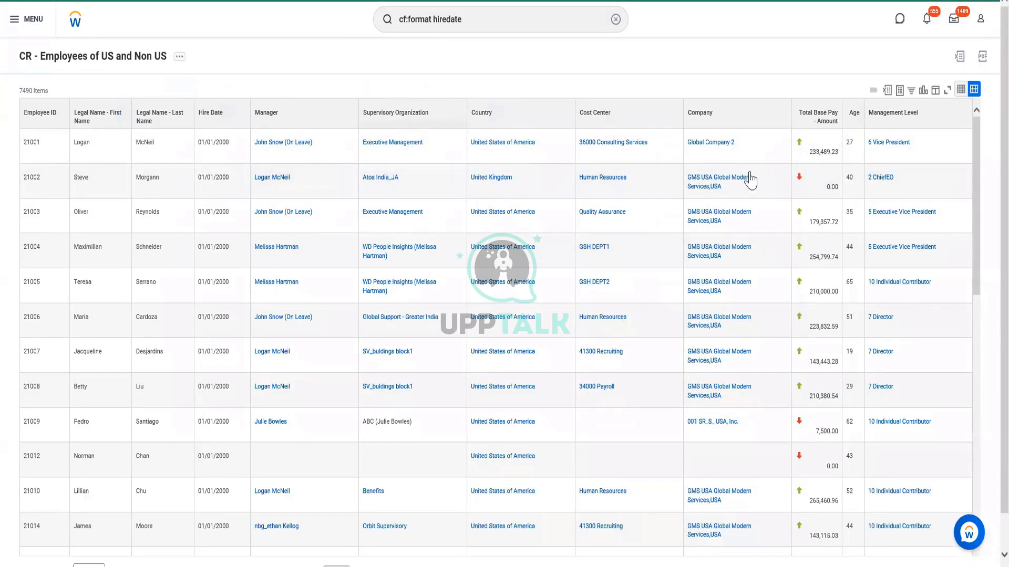
pyautogui.moveTo(515, 184)
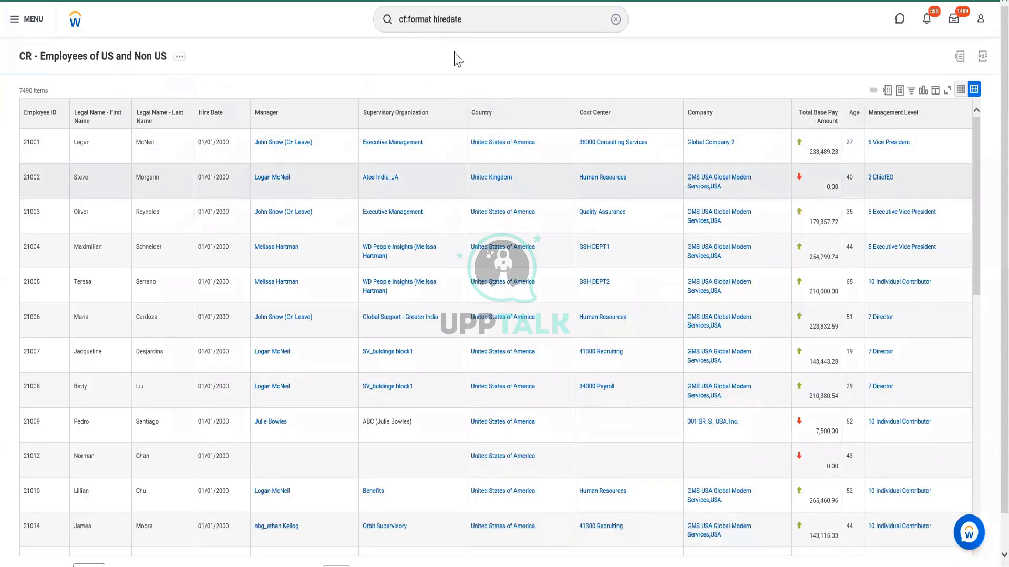
# Open the definition of the CR - Employees of US and Non US report in a new tab
pyautogui.click(177, 57)
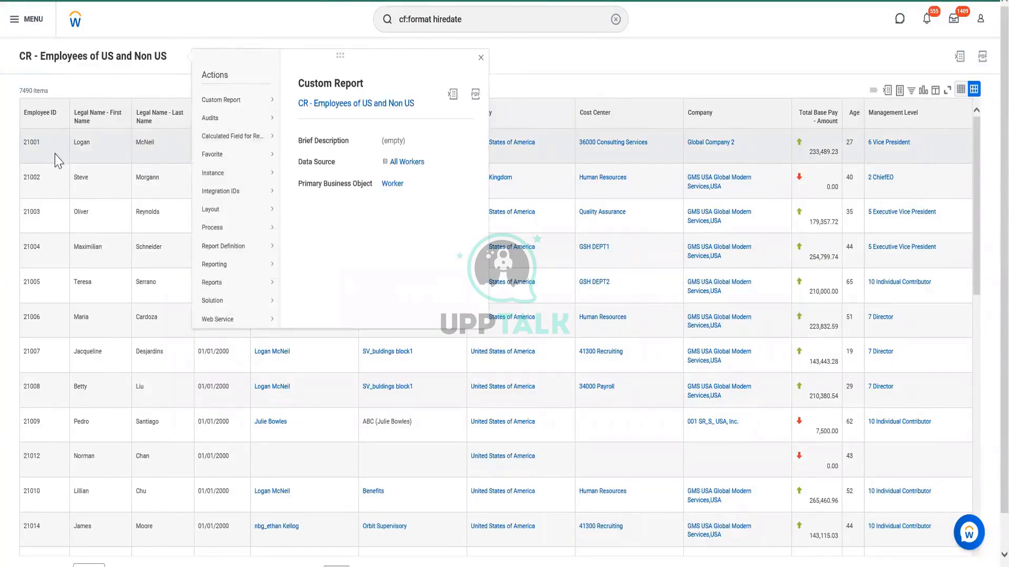
pyautogui.doubleClick(79, 148)
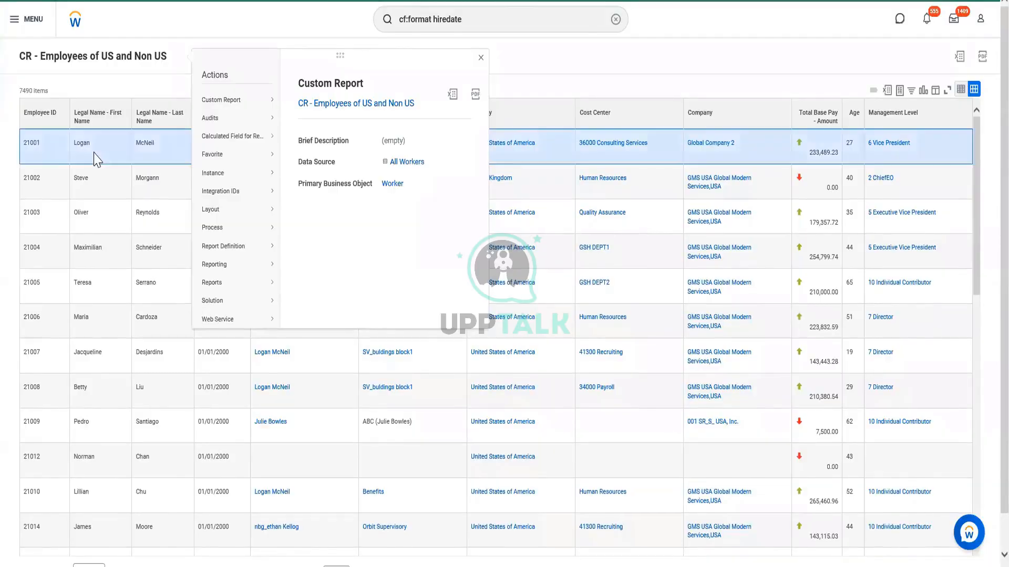
pyautogui.rightClick(94, 60)
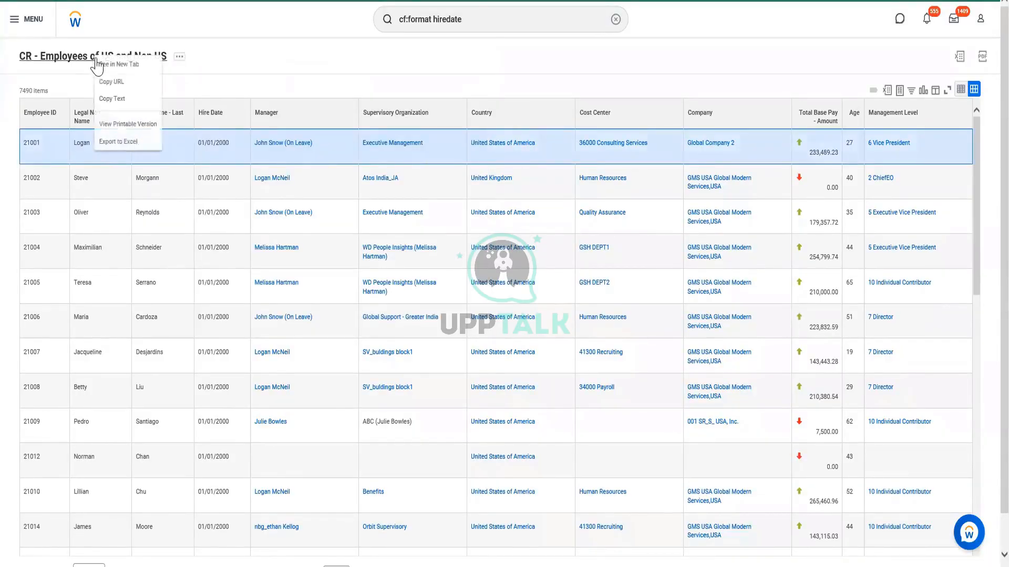
pyautogui.click(122, 64)
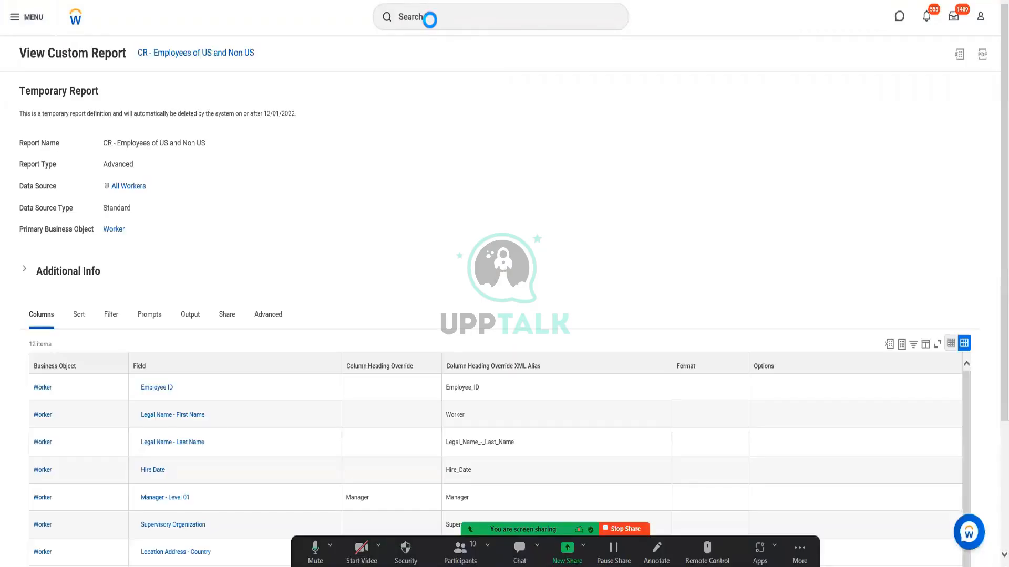
# Search for create calc field and open the Create Calculated Field task
pyautogui.click(430, 19)
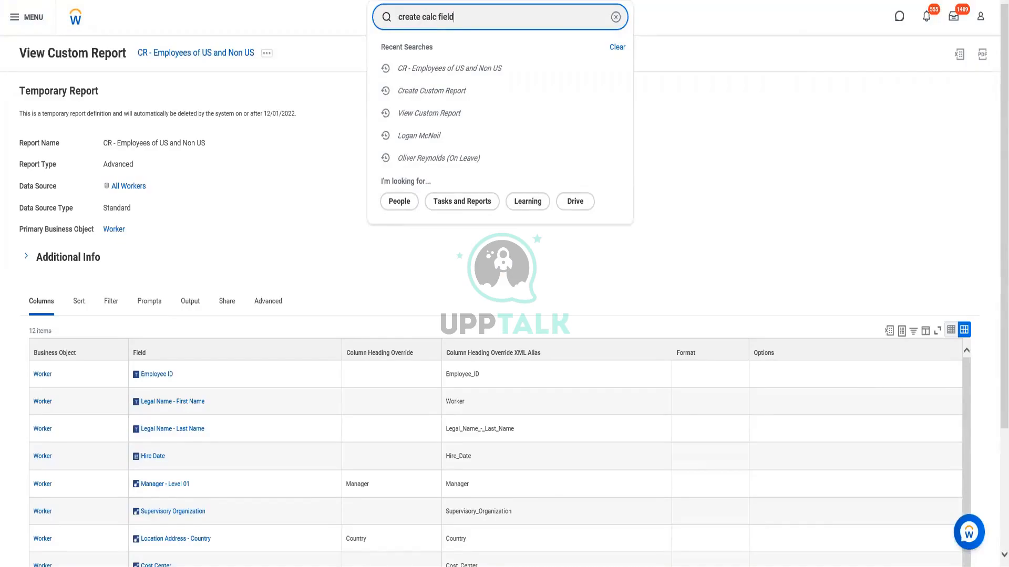
pyautogui.click(441, 51)
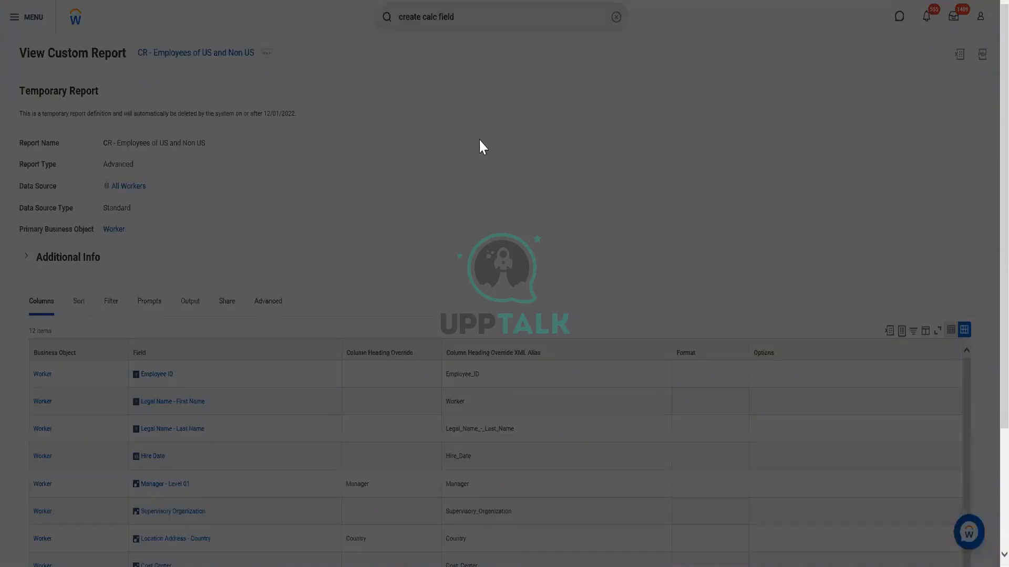
# Name the calculated field CF - Format Date - Hiredate
pyautogui.click(483, 121)
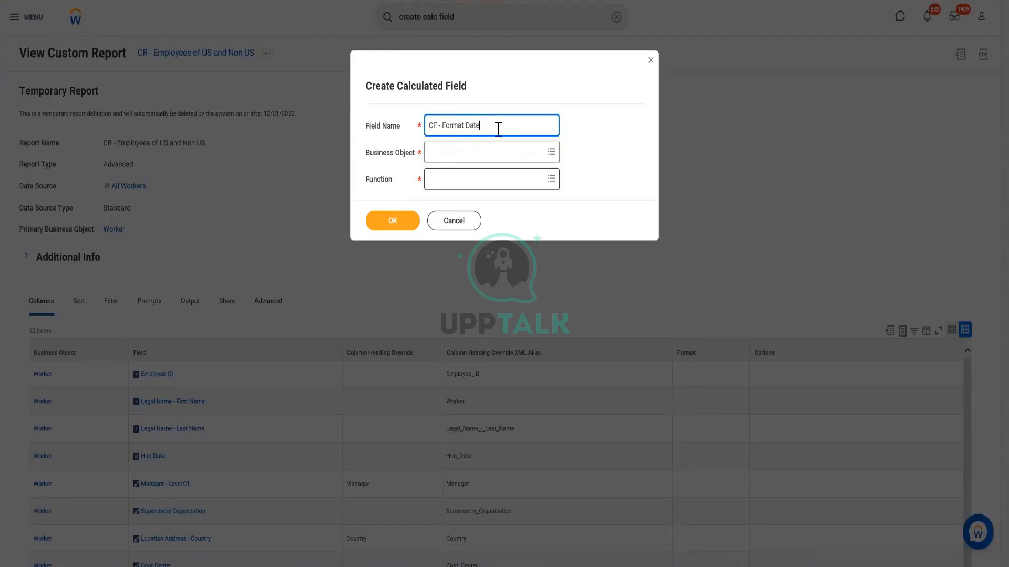
pyautogui.moveTo(478, 127); pyautogui.dragTo(448, 125)
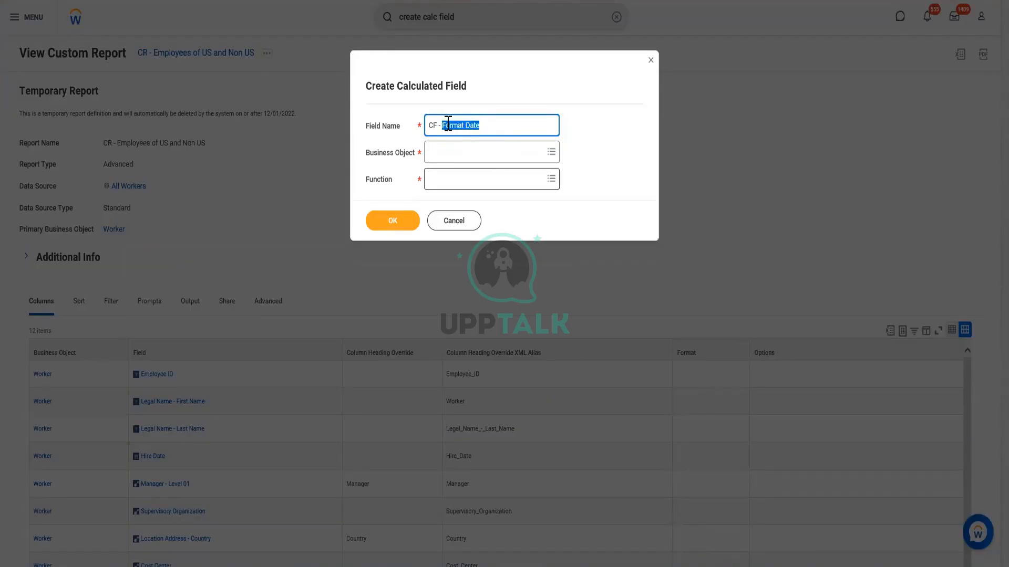
pyautogui.click(513, 121)
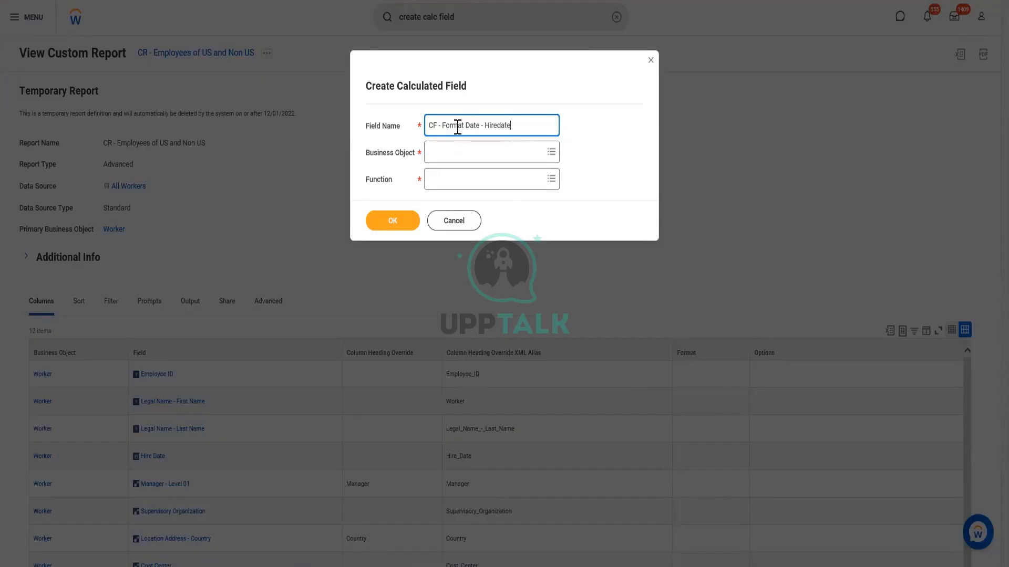
pyautogui.moveTo(513, 125); pyautogui.dragTo(485, 131)
# Change the calculated field's name to CF - Format text - First name
pyautogui.moveTo(443, 128); pyautogui.dragTo(534, 134)
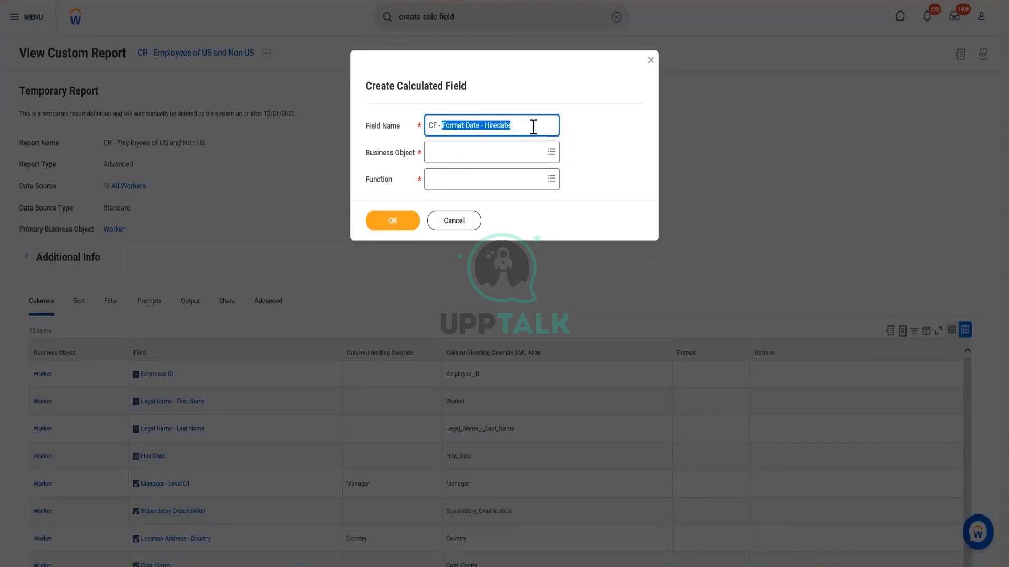
pyautogui.write('format')
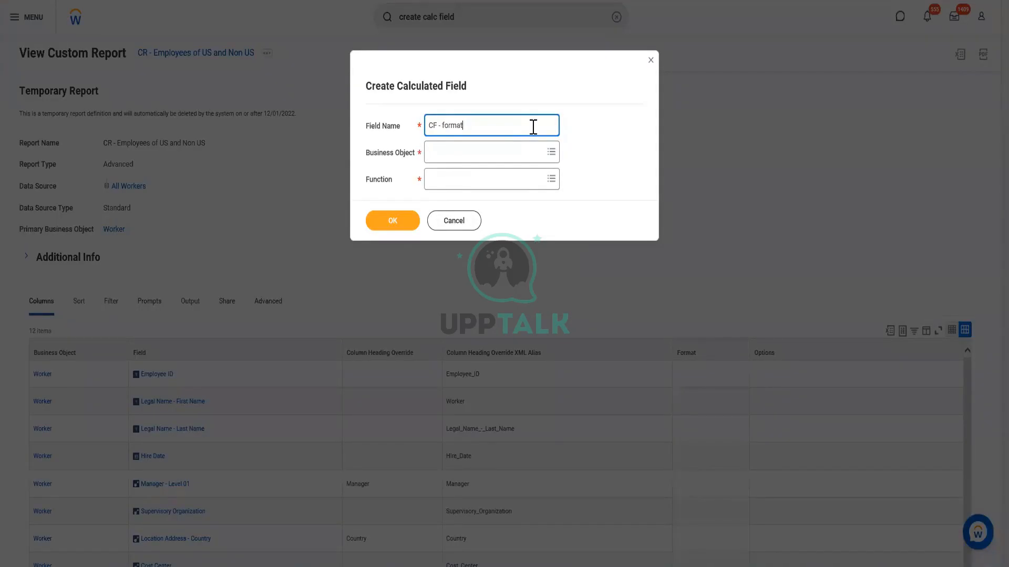
pyautogui.press('BackSpace')
pyautogui.press('BackSpace')
pyautogui.press('BackSpace')
pyautogui.press('BackSpace')
pyautogui.press('BackSpace')
pyautogui.press('BackSpace')
pyautogui.write('FOr')
pyautogui.press('BackSpace')
pyautogui.press('BackSpace')
pyautogui.write('ormat text - First name')
# Set the calculated field's business object to Worker
pyautogui.click(456, 152)
pyautogui.write('w')
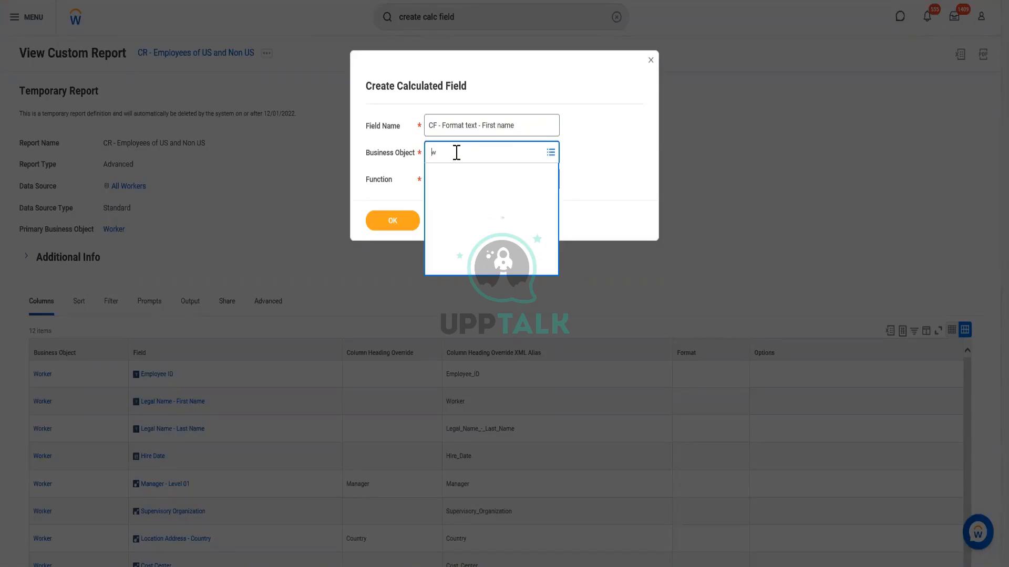
pyautogui.write('orker')
pyautogui.click(460, 199)
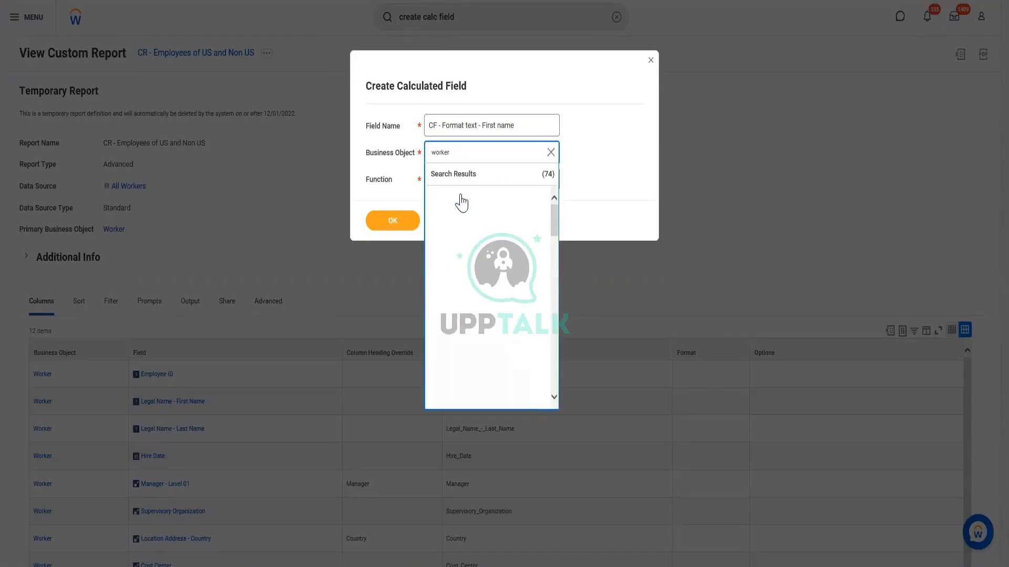
pyautogui.click(484, 182)
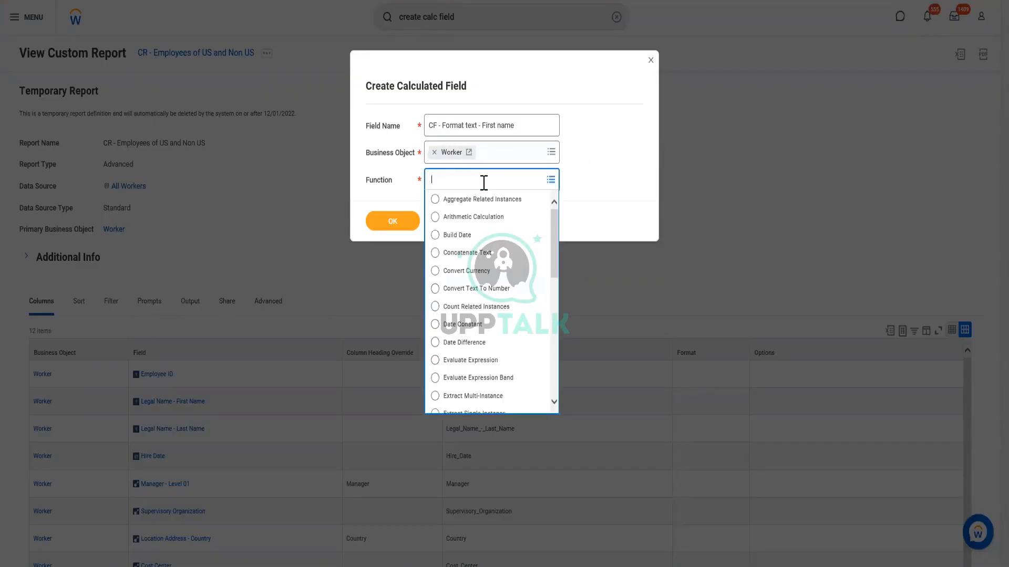
pyautogui.write('for,at text')
pyautogui.press('BackSpace')
pyautogui.press('BackSpace')
pyautogui.press('BackSpace')
pyautogui.press('BackSpace')
pyautogui.press('BackSpace')
pyautogui.press('BackSpace')
pyautogui.press('BackSpace')
pyautogui.press('BackSpace')
pyautogui.press('BackSpace')
pyautogui.press('BackSpace')
pyautogui.scroll(-3, 488, 340)
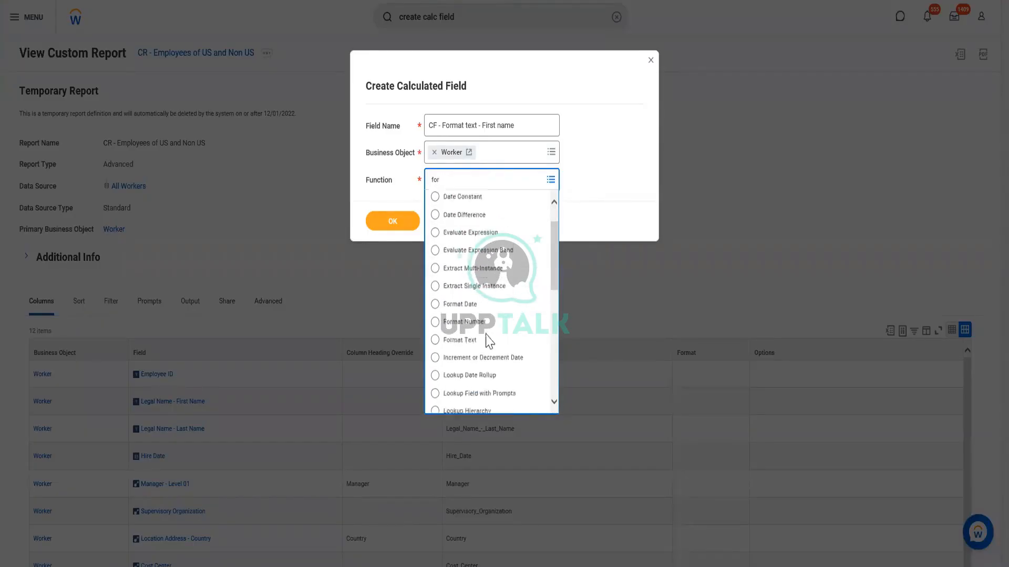
pyautogui.scroll(-5, 488, 341)
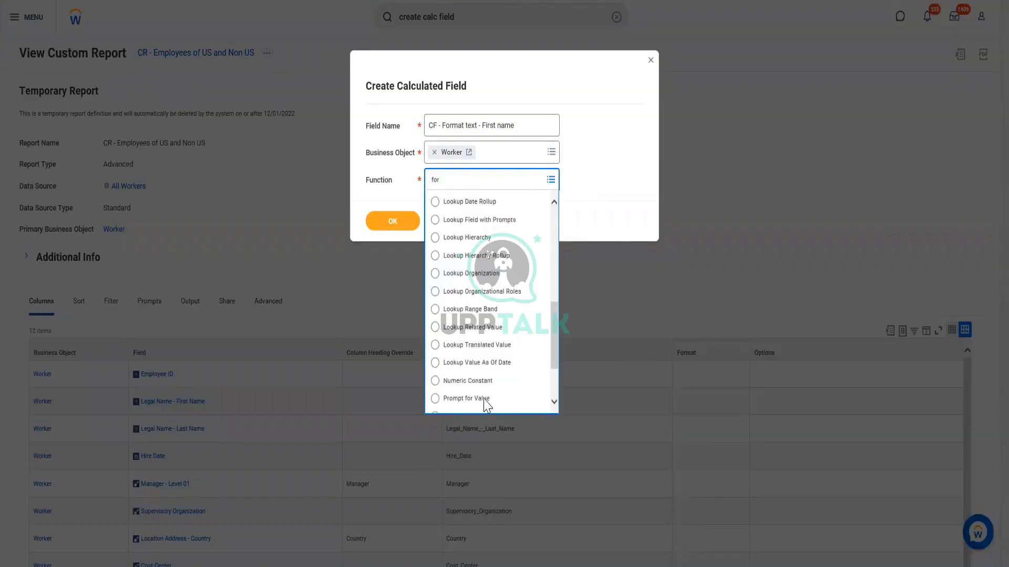
pyautogui.press('Return')
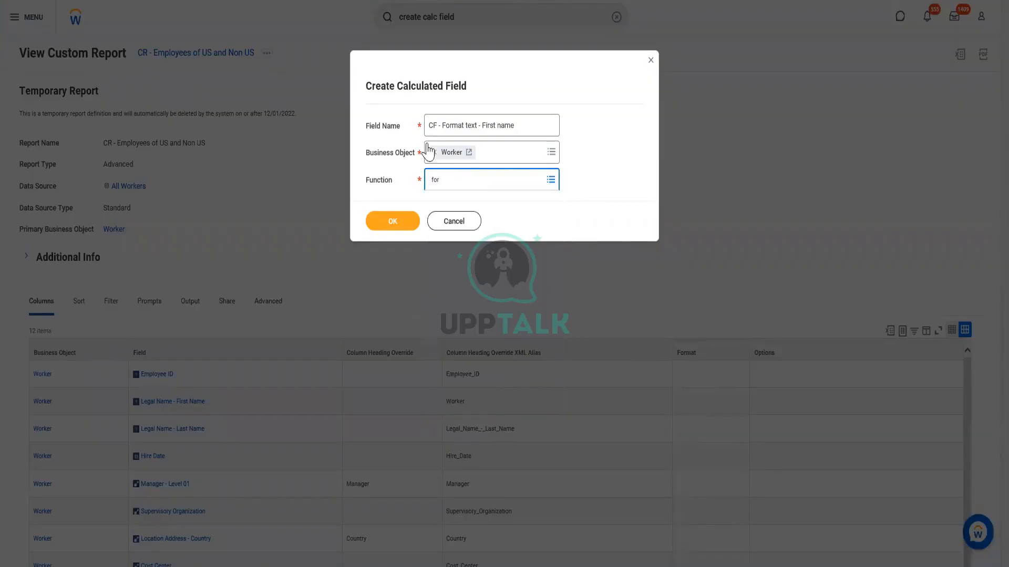
pyautogui.press('BackSpace')
pyautogui.press('BackSpace')
pyautogui.press('BackSpace')
# Examine the full list of functions available for the calculated field, from Aggregate Related Instances to True/False Condition
pyautogui.click(459, 184)
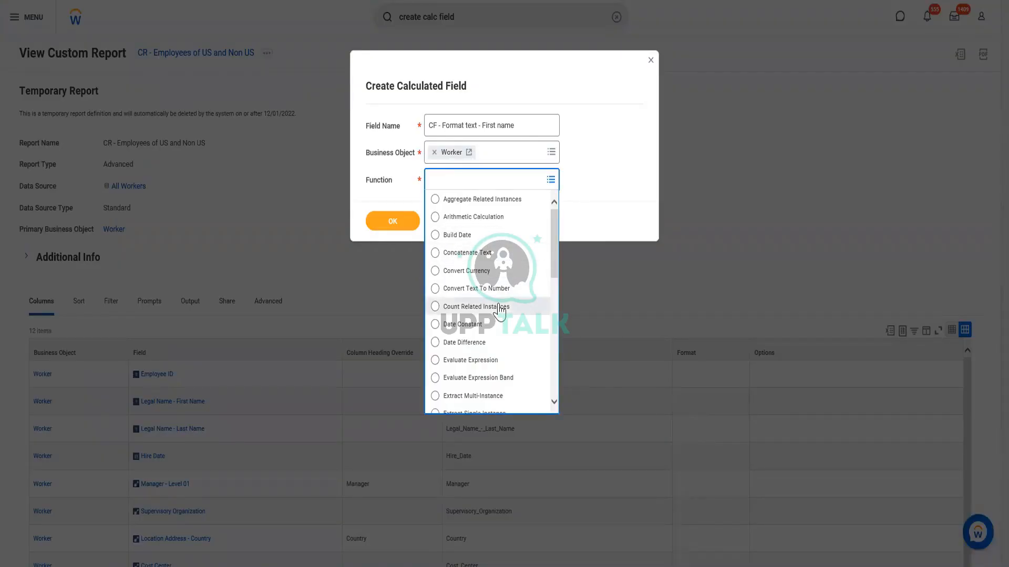
pyautogui.scroll(-6, 509, 346)
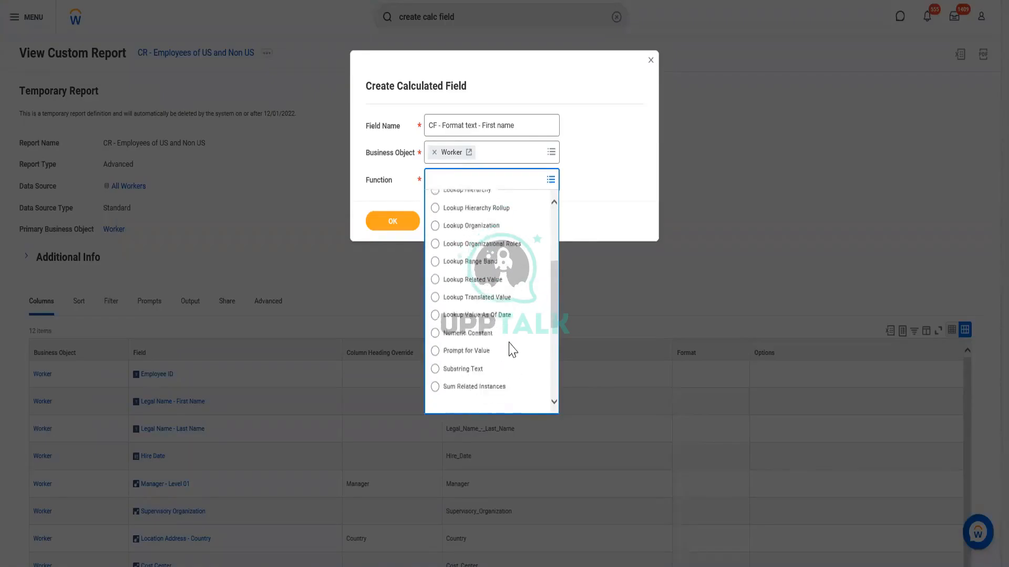
pyautogui.scroll(-2, 510, 350)
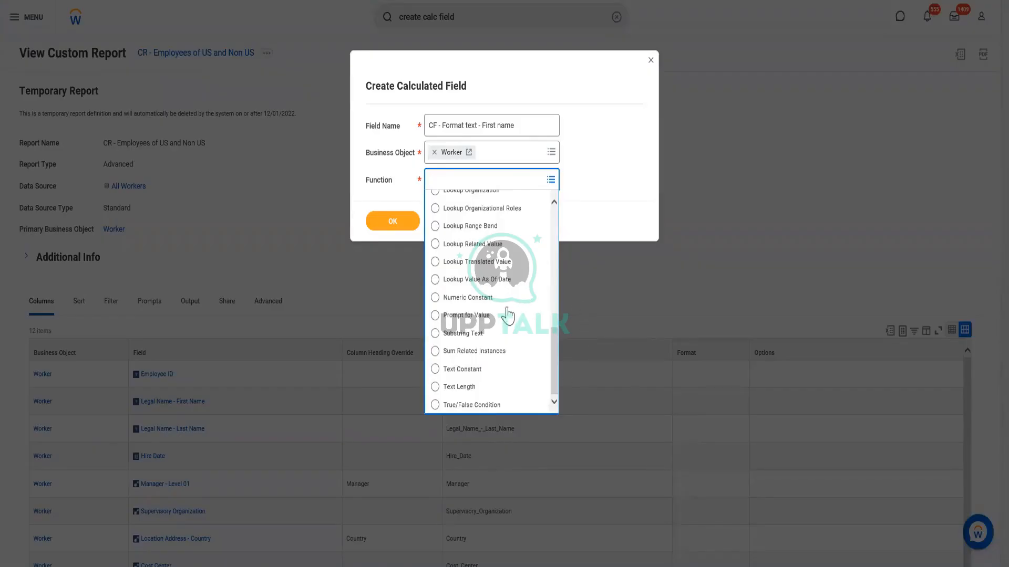
pyautogui.scroll(1, 528, 330)
pyautogui.scroll(10, 530, 335)
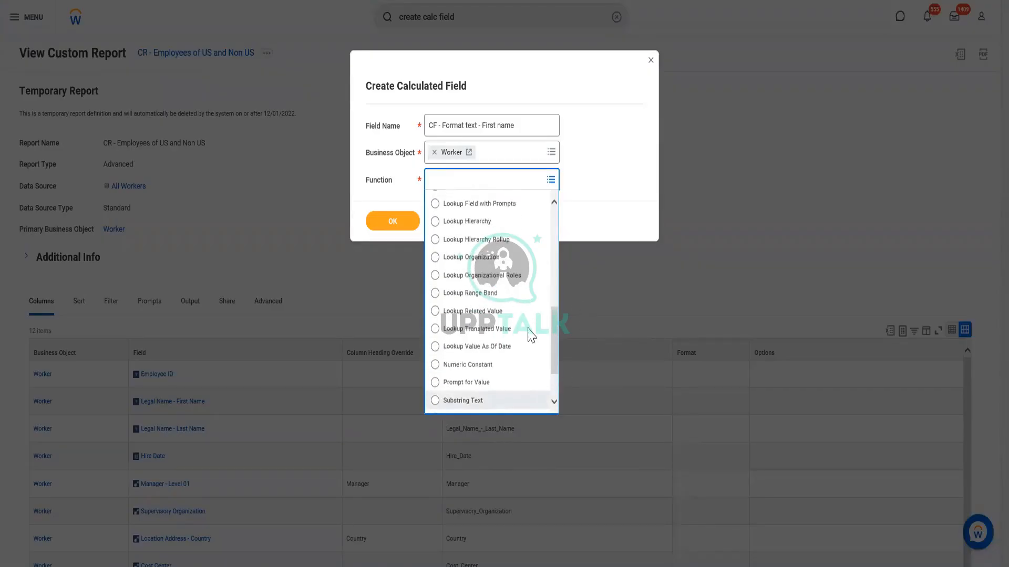
pyautogui.scroll(2, 530, 336)
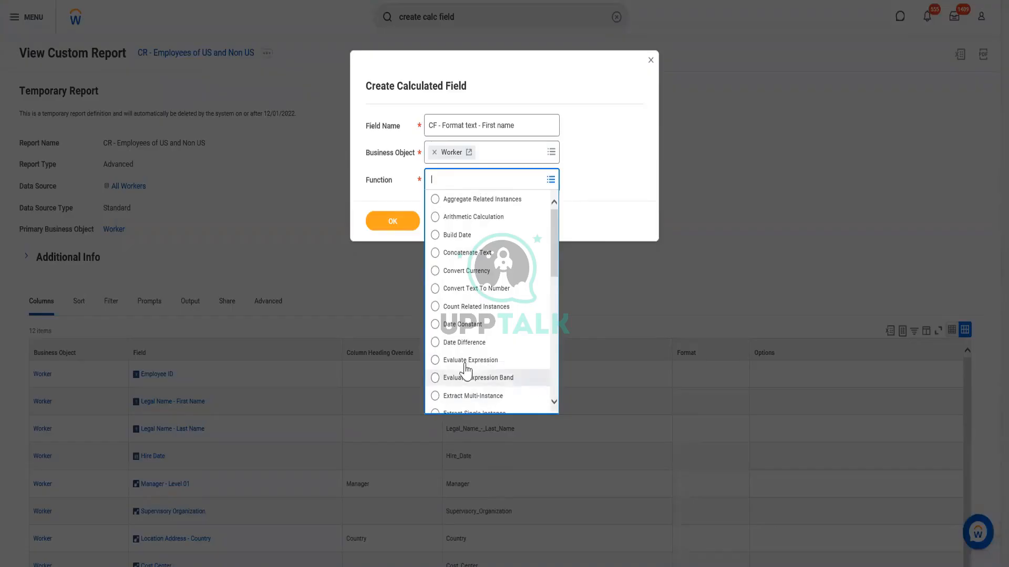
pyautogui.scroll(-1, 491, 376)
pyautogui.scroll(-6, 493, 381)
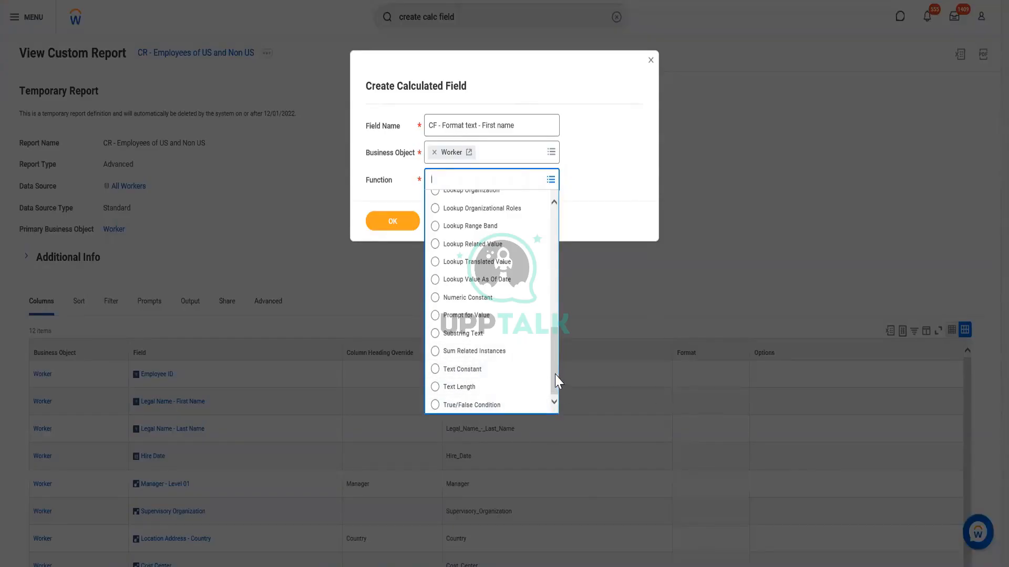
pyautogui.moveTo(554, 383); pyautogui.dragTo(553, 350)
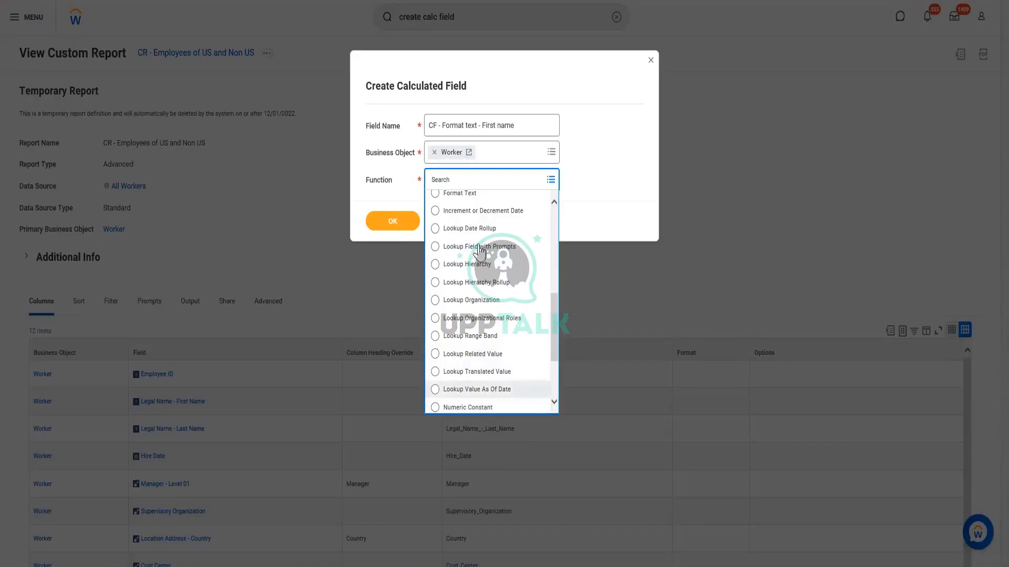
pyautogui.moveTo(555, 330); pyautogui.dragTo(557, 266)
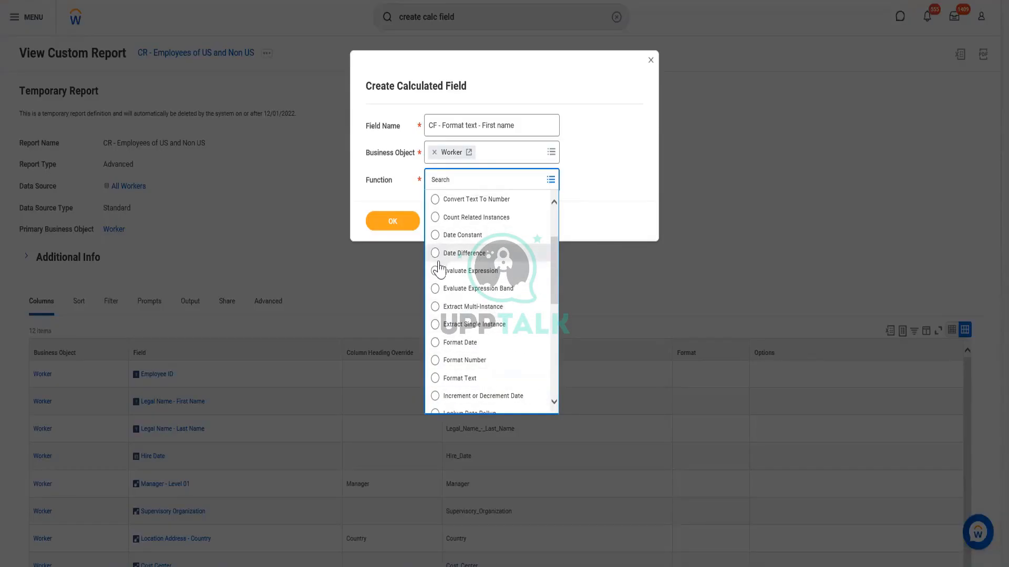
pyautogui.scroll(3, 511, 269)
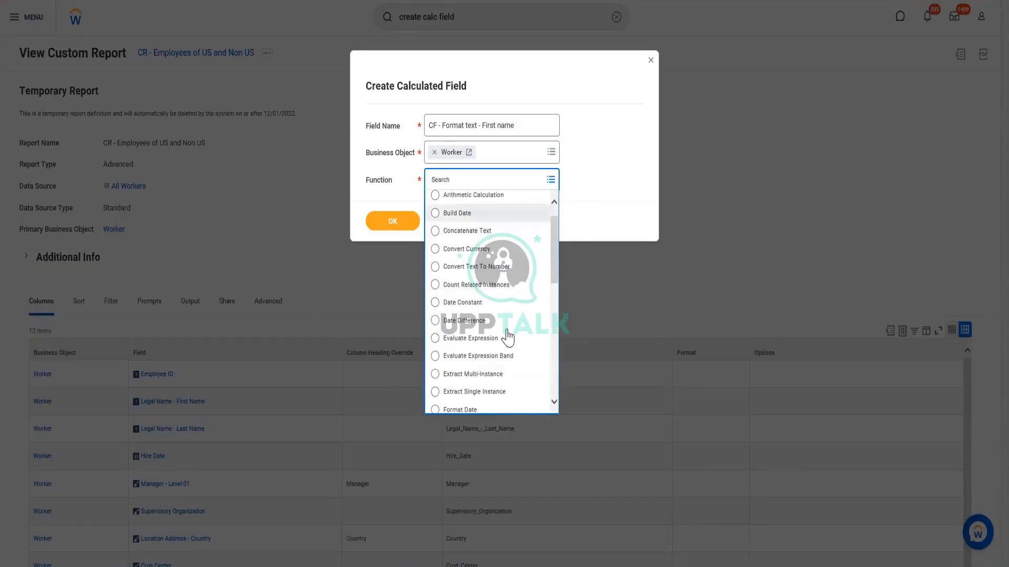
pyautogui.scroll(1, 440, 201)
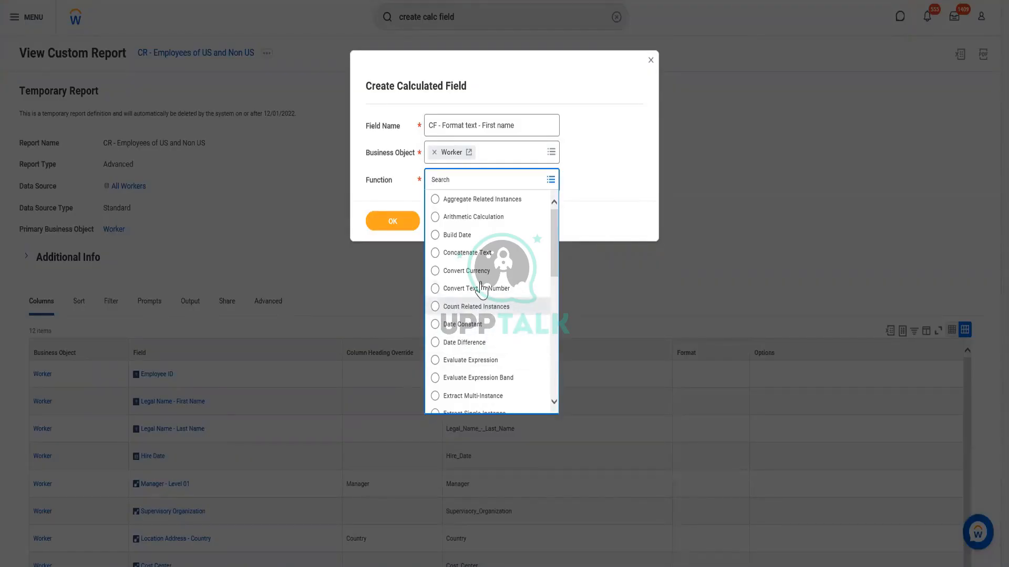
pyautogui.scroll(-3, 480, 289)
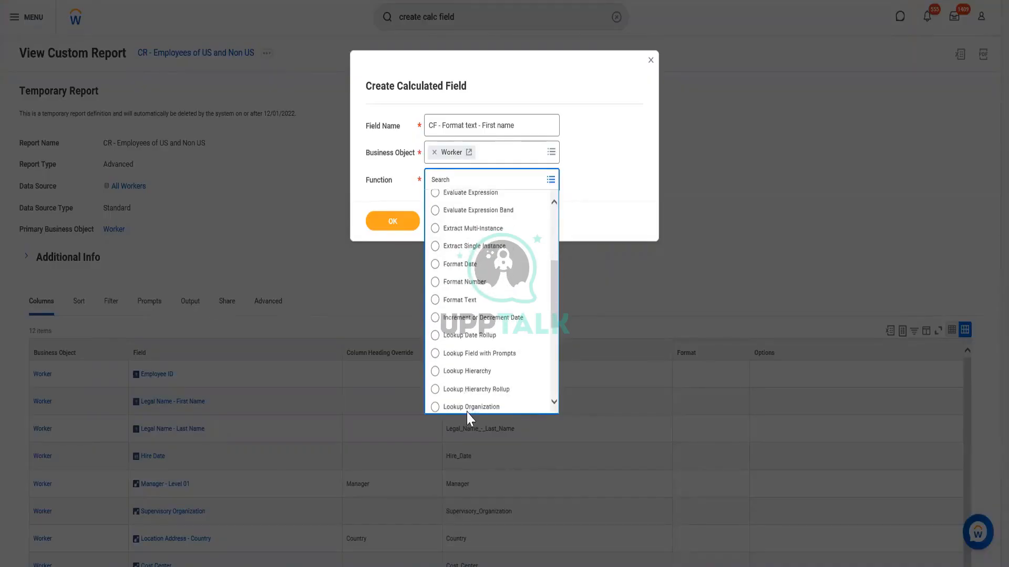
pyautogui.scroll(-4, 487, 399)
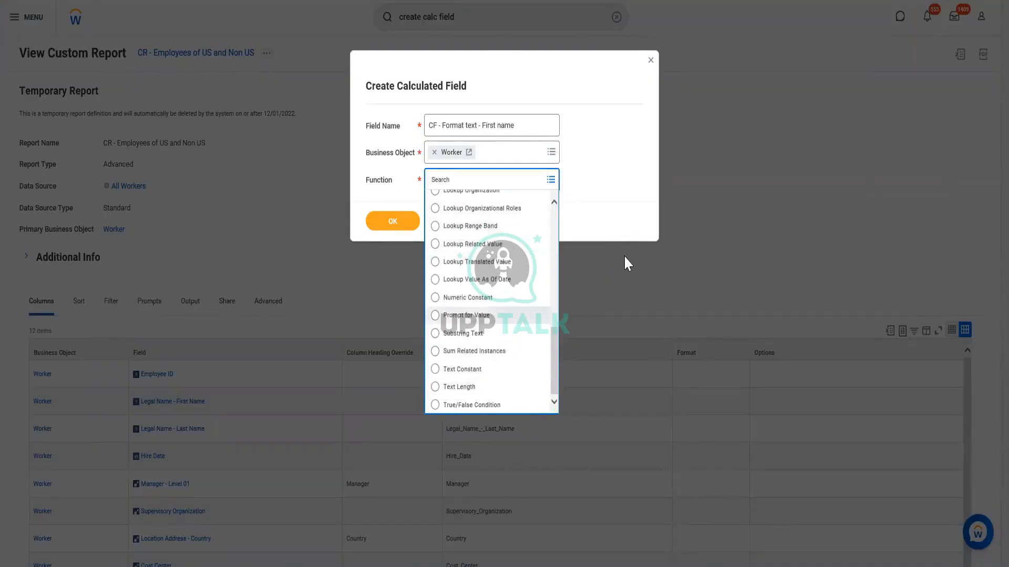
pyautogui.scroll(3, 451, 407)
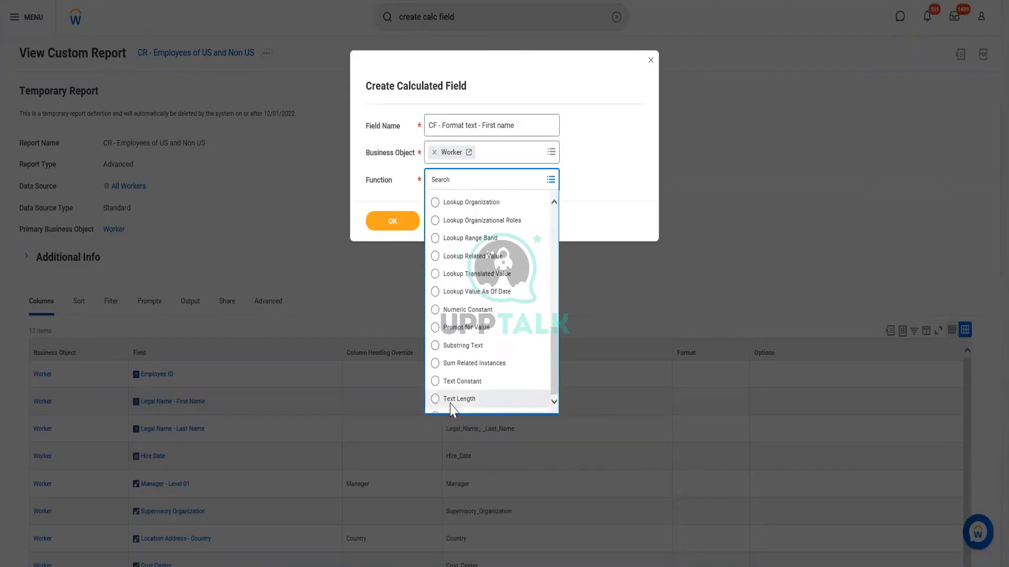
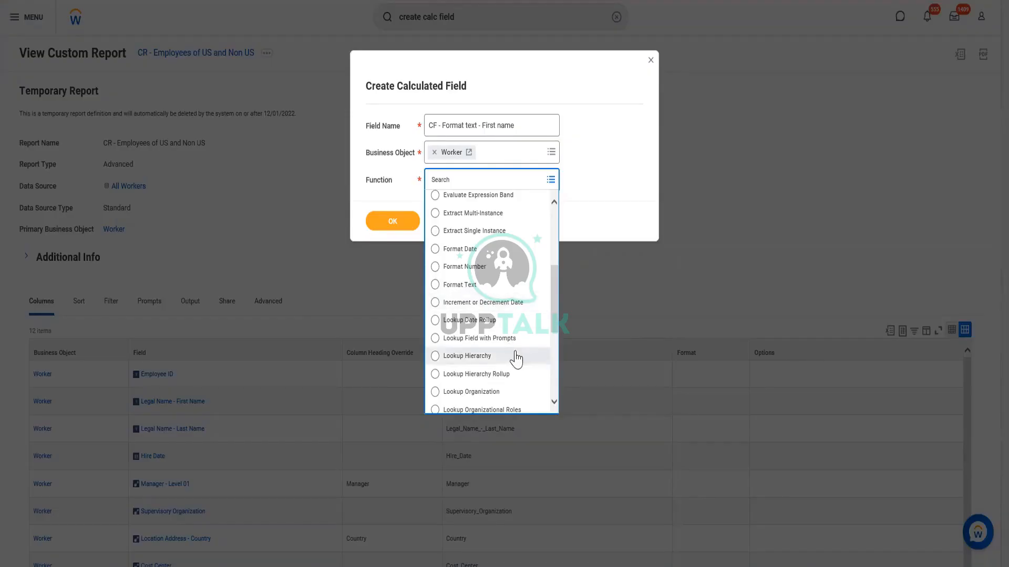
# Set the calculated field's function to Format Text and continue to its definition
pyautogui.scroll(-2, 519, 360)
pyautogui.scroll(-4, 520, 361)
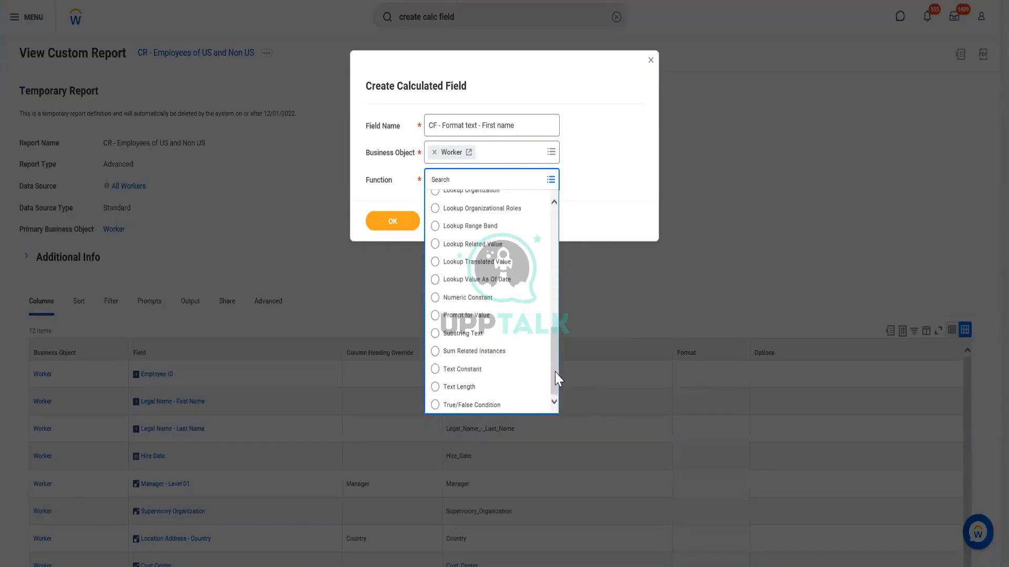
pyautogui.moveTo(555, 374); pyautogui.dragTo(555, 401)
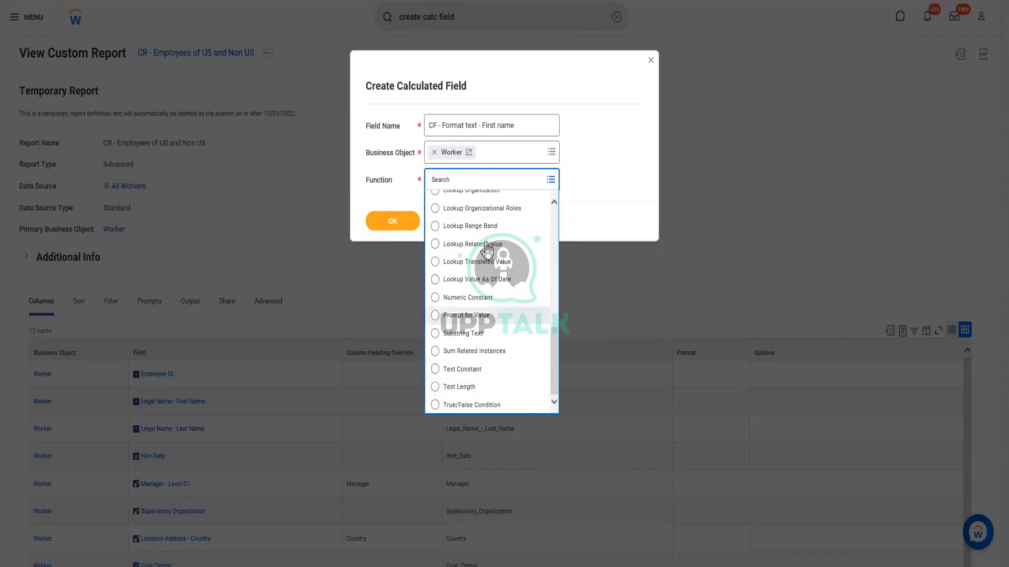
pyautogui.moveTo(554, 391); pyautogui.dragTo(566, 249)
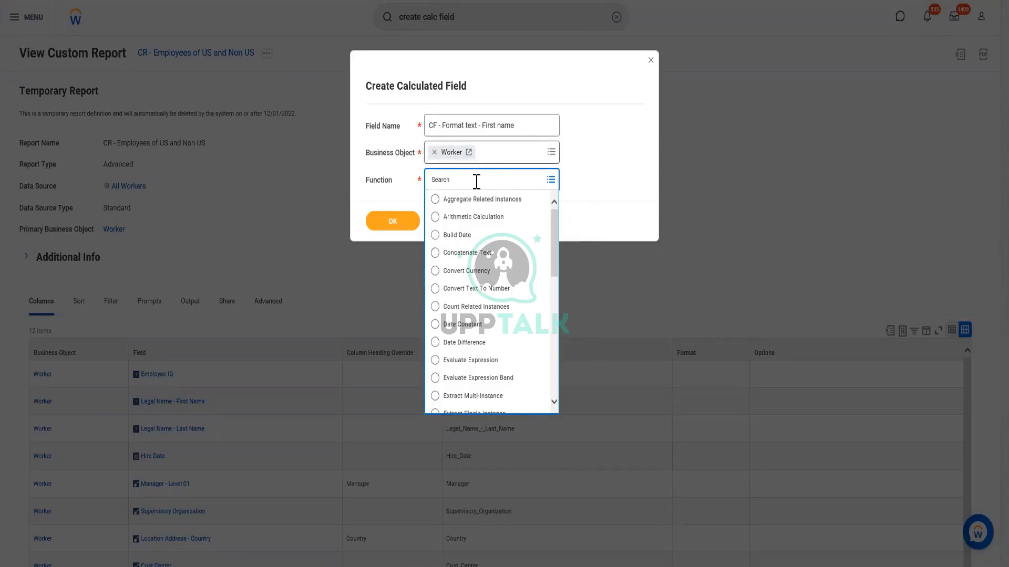
pyautogui.scroll(-4, 514, 346)
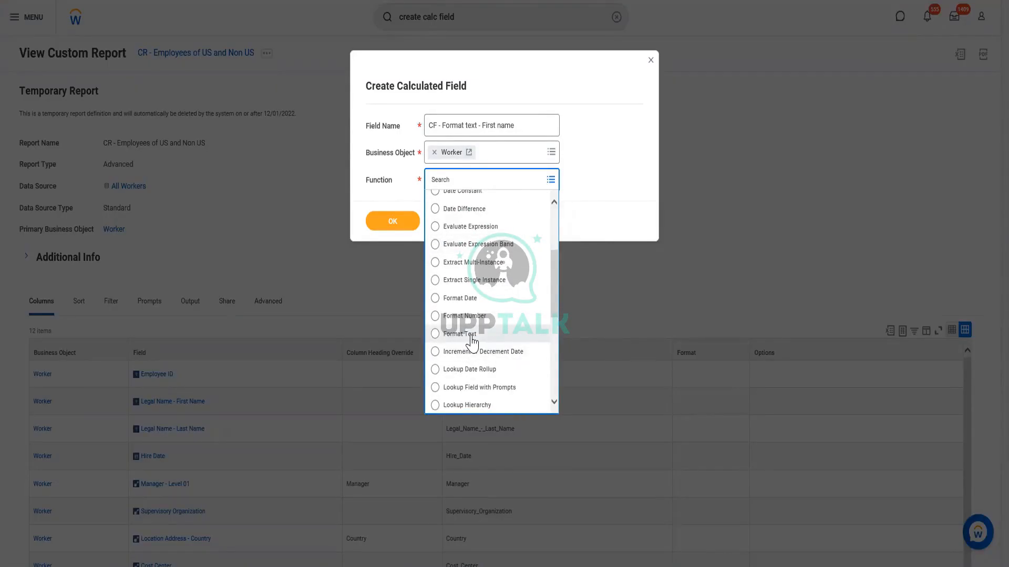
pyautogui.click(471, 336)
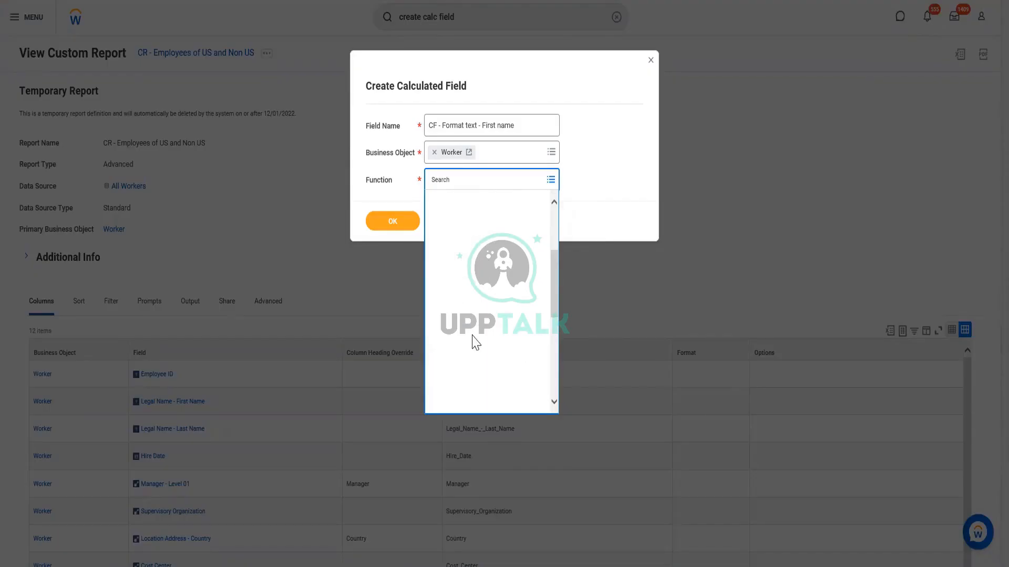
pyautogui.click(393, 222)
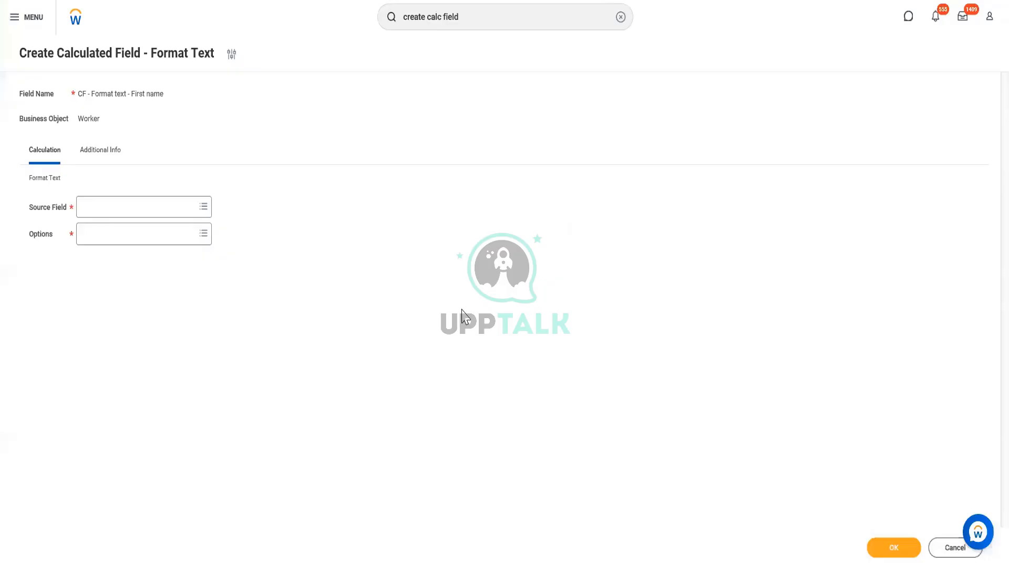
# Set the calculated field's source field to Legal Name - First Name
pyautogui.click(112, 215)
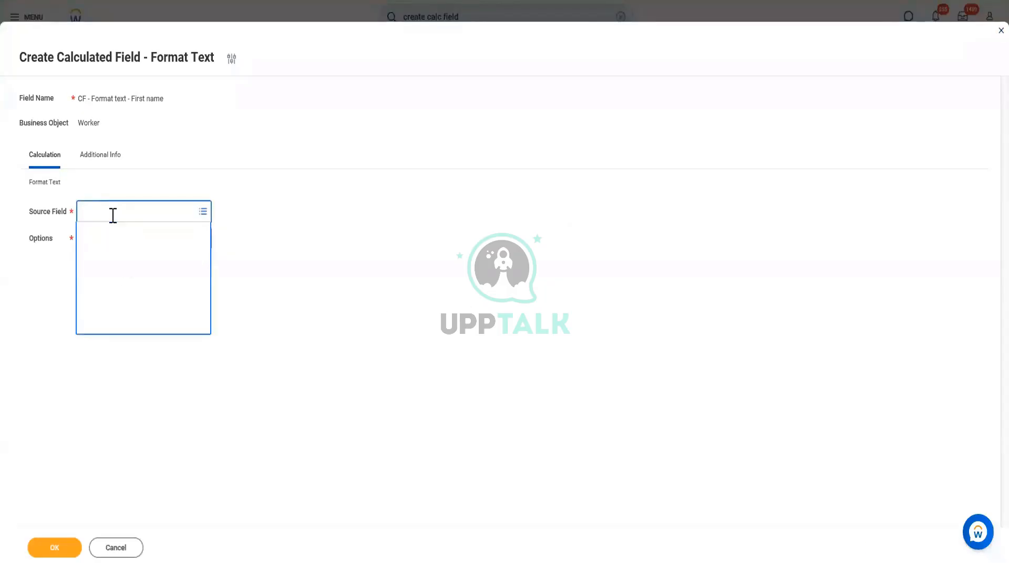
pyautogui.write('L')
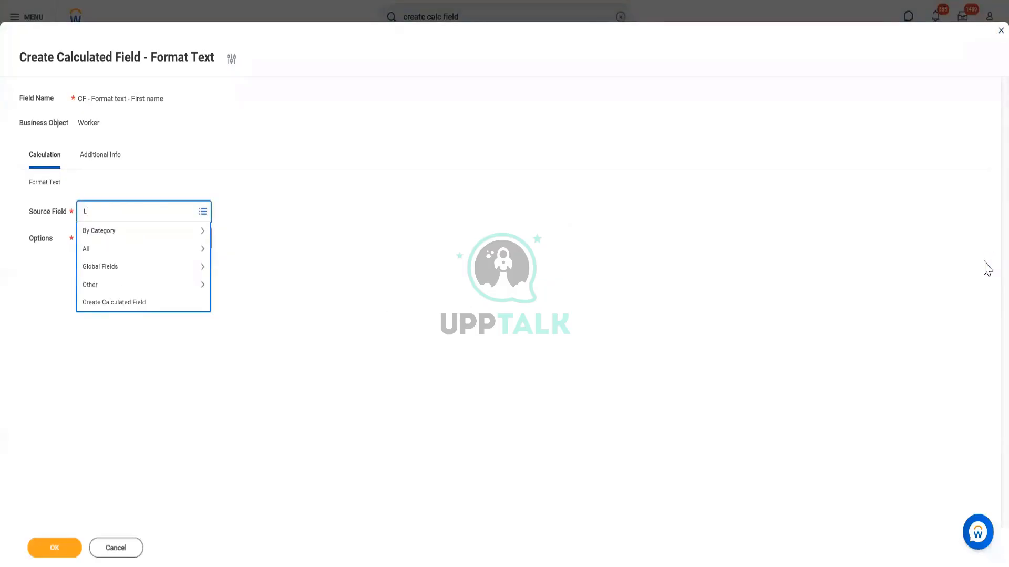
pyautogui.write('egal name - first name')
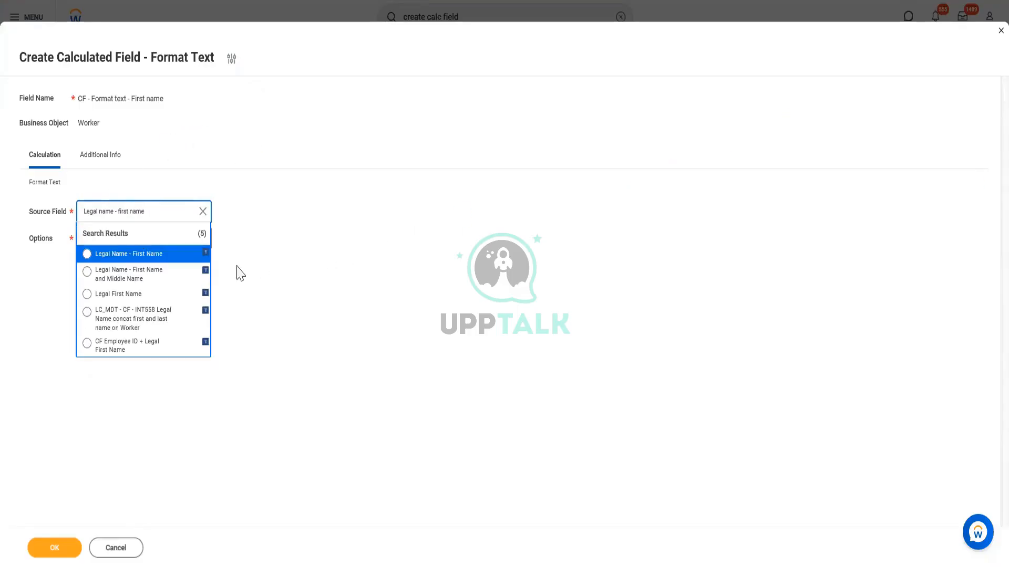
pyautogui.click(152, 254)
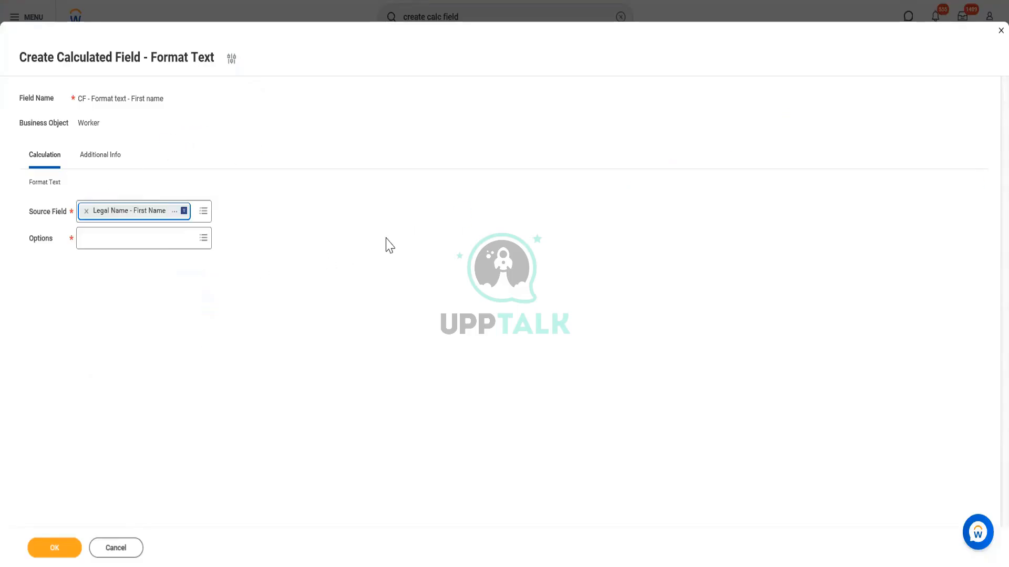
# Set the Format Text option to Upper Case and save the calculated field
pyautogui.click(133, 239)
pyautogui.write('form')
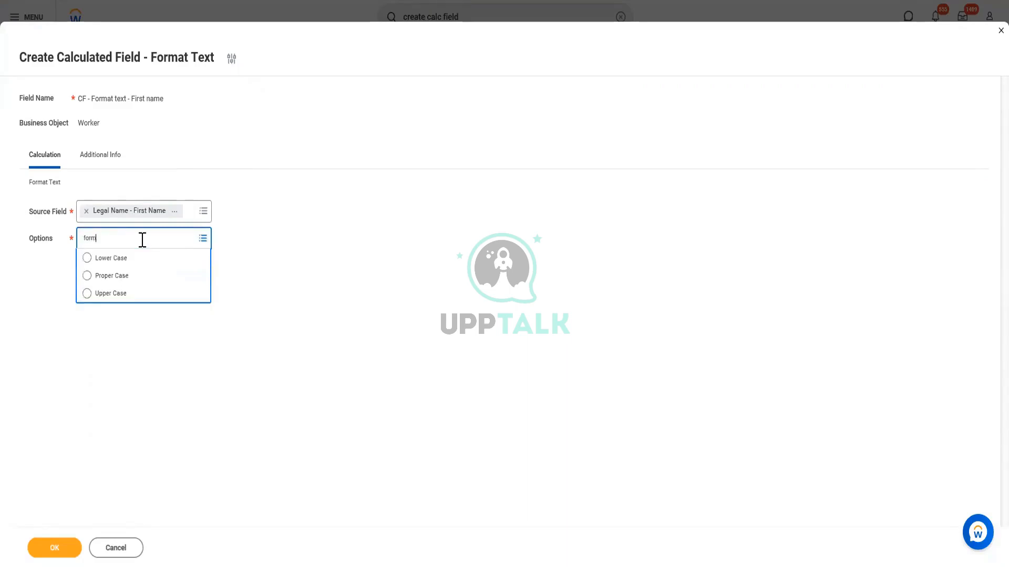
pyautogui.write('at ma')
pyautogui.hotkey('ctrl', 'a')
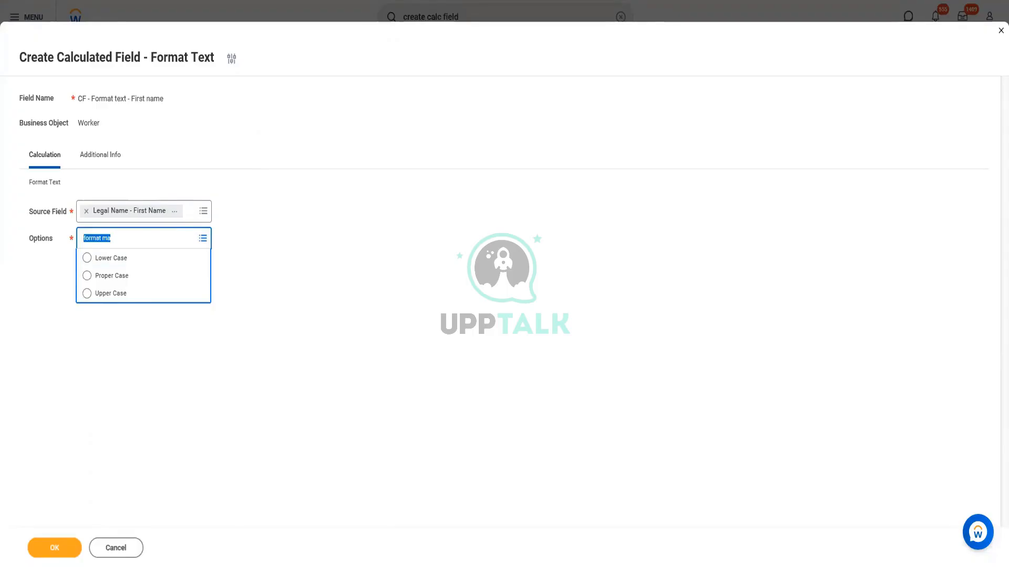
pyautogui.press('BackSpace')
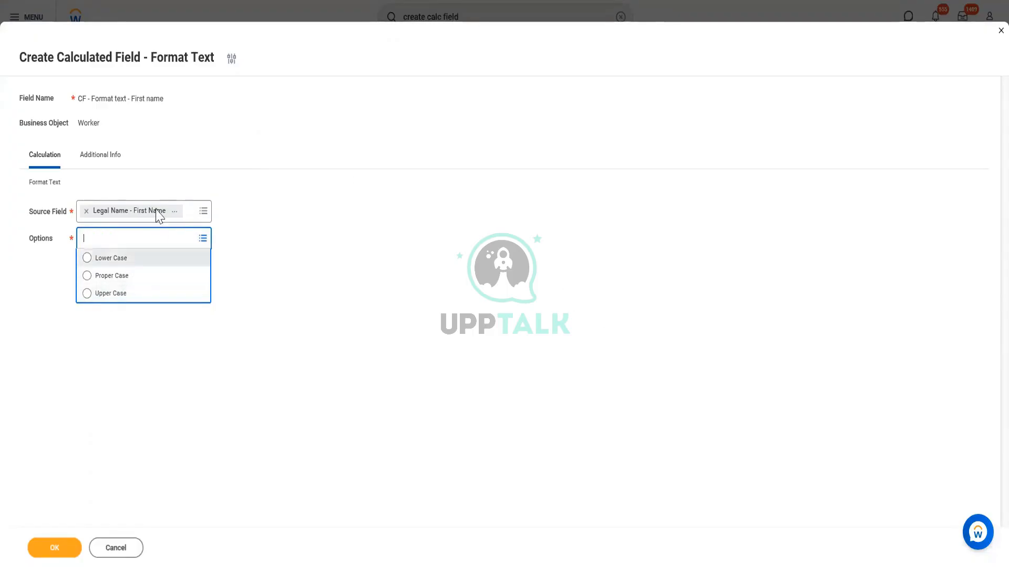
pyautogui.click(106, 297)
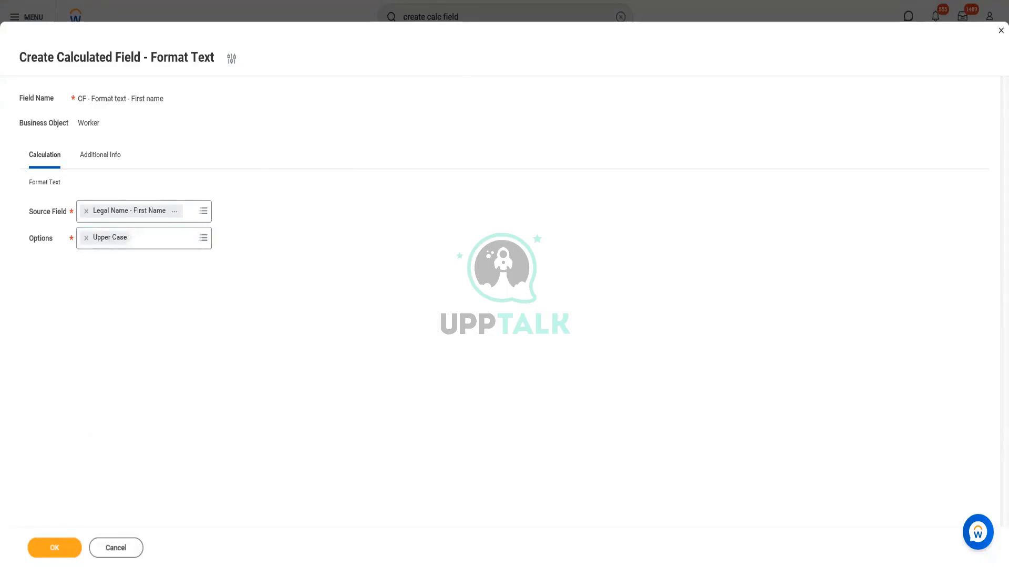
pyautogui.click(47, 548)
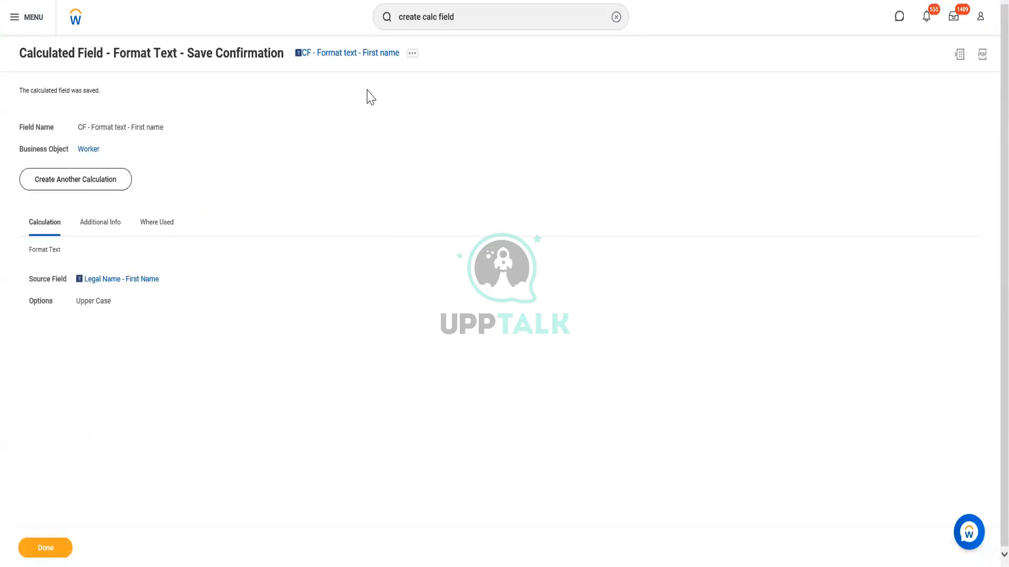
# Copy the saved calculated field's name as text, allowing the webpage access to the clipboard
pyautogui.rightClick(369, 54)
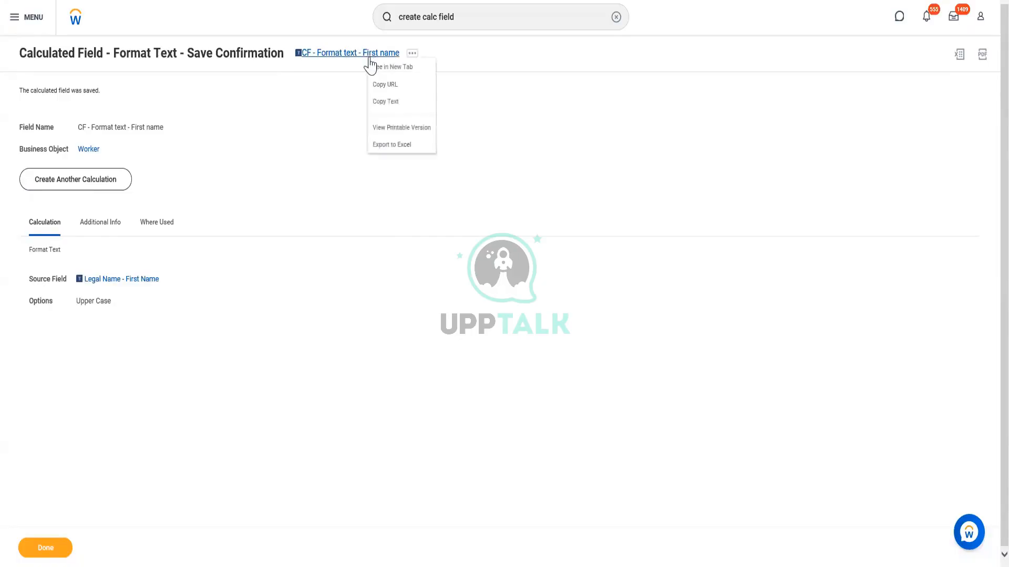
pyautogui.click(393, 103)
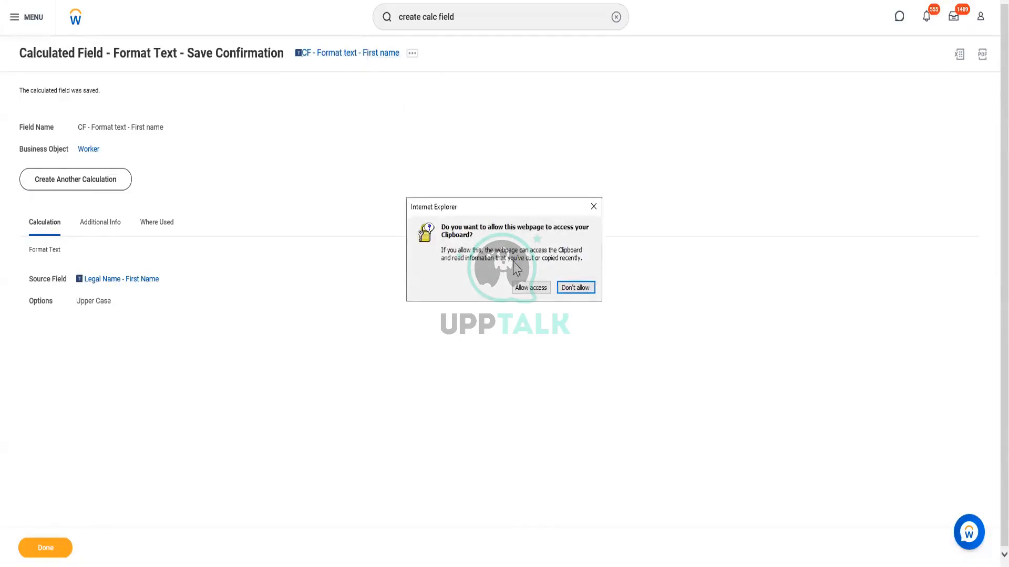
pyautogui.click(530, 288)
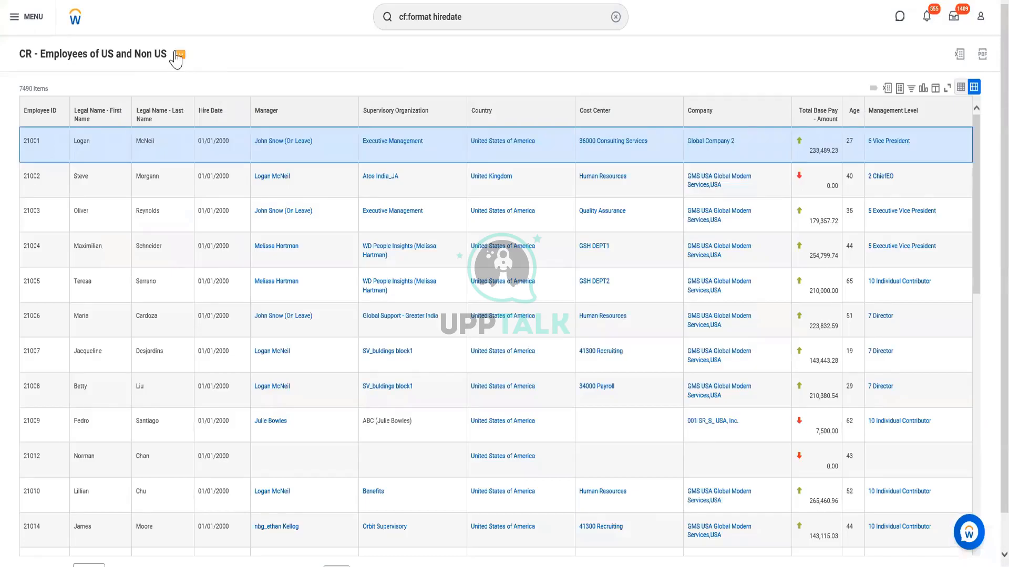
# Open the CR - Employees of US and Non US report for editing and add a column row below Legal Name - First Name
pyautogui.click(176, 59)
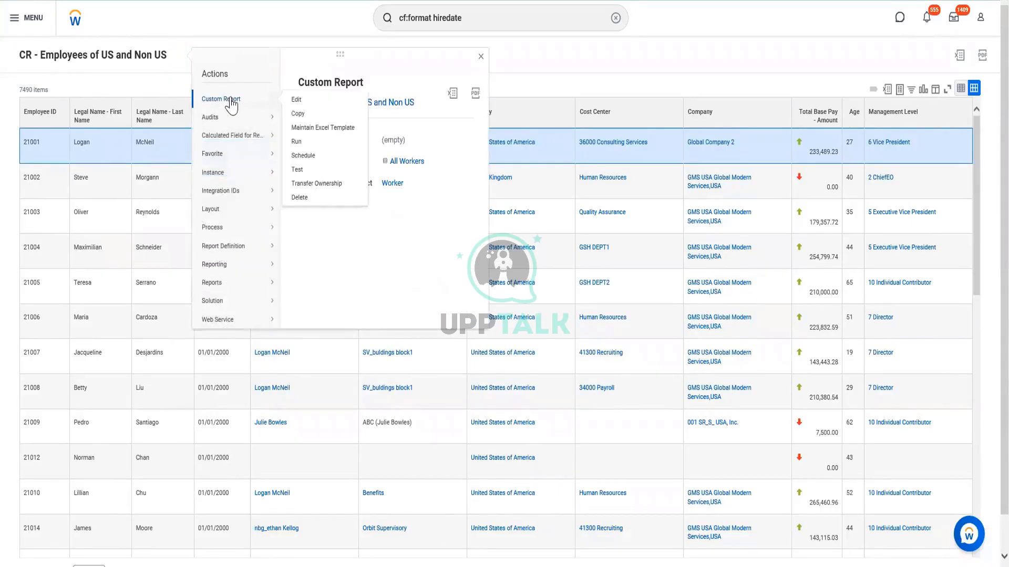
pyautogui.click(301, 105)
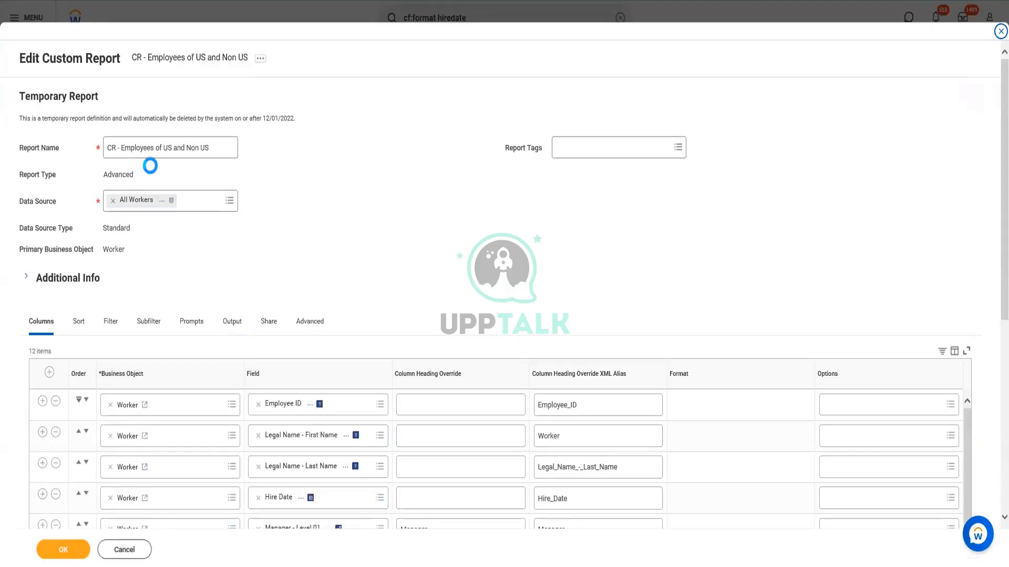
pyautogui.scroll(-2, 231, 357)
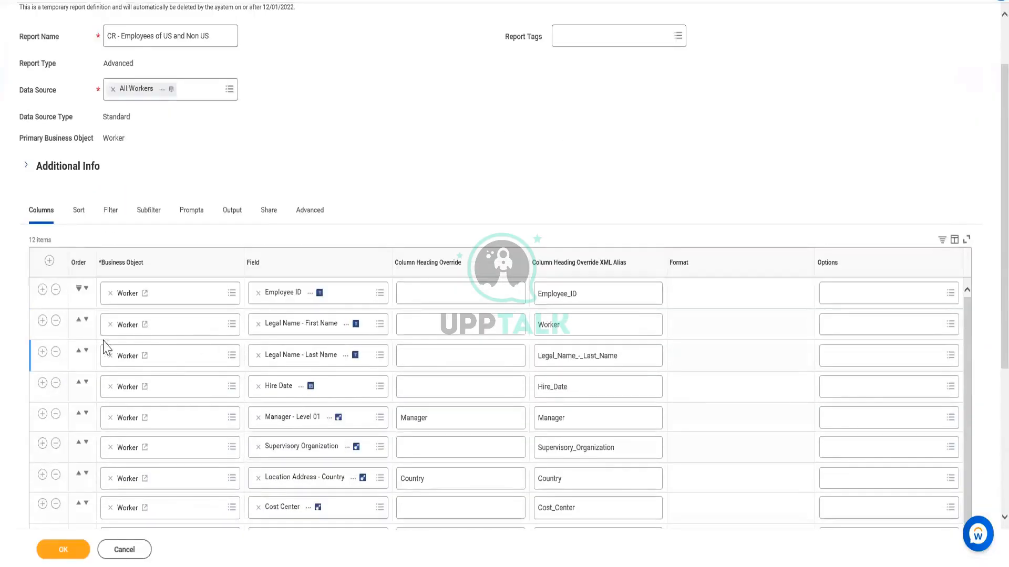
pyautogui.click(42, 321)
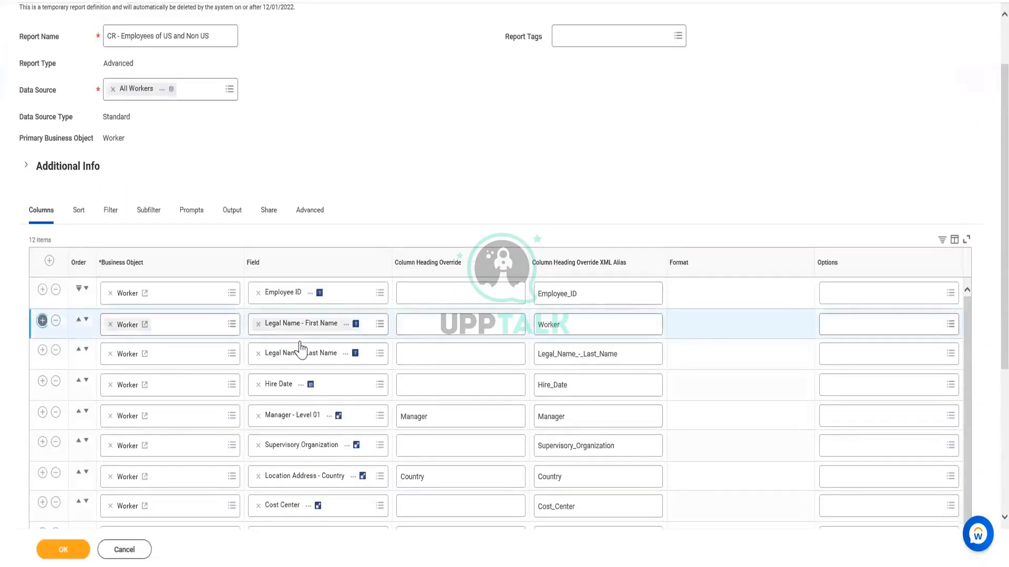
pyautogui.click(446, 351)
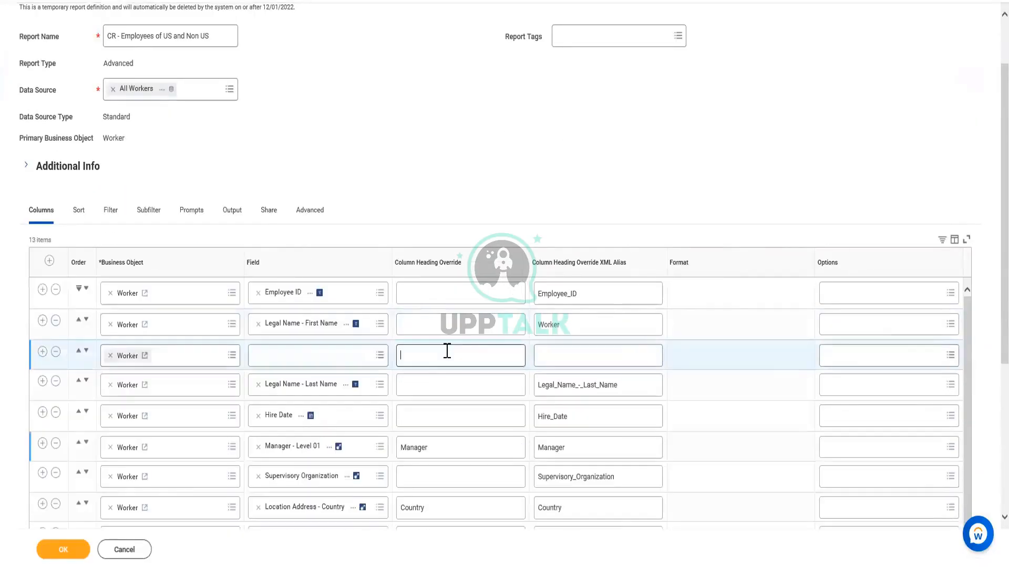
# Search the new row's field for CF - Format text - First name
pyautogui.click(281, 355)
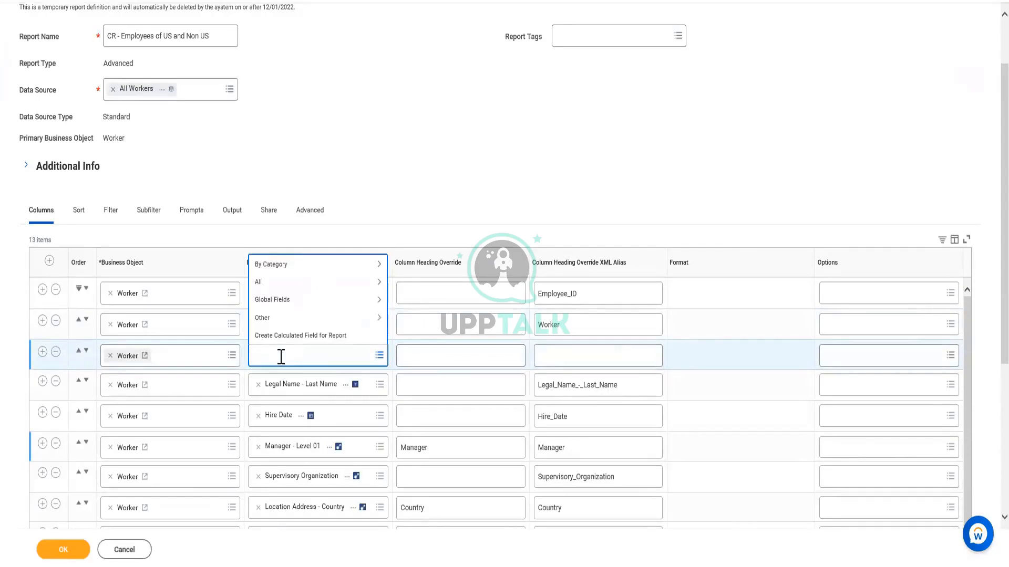
pyautogui.hotkey('ctrl', 'v')
pyautogui.press('Return')
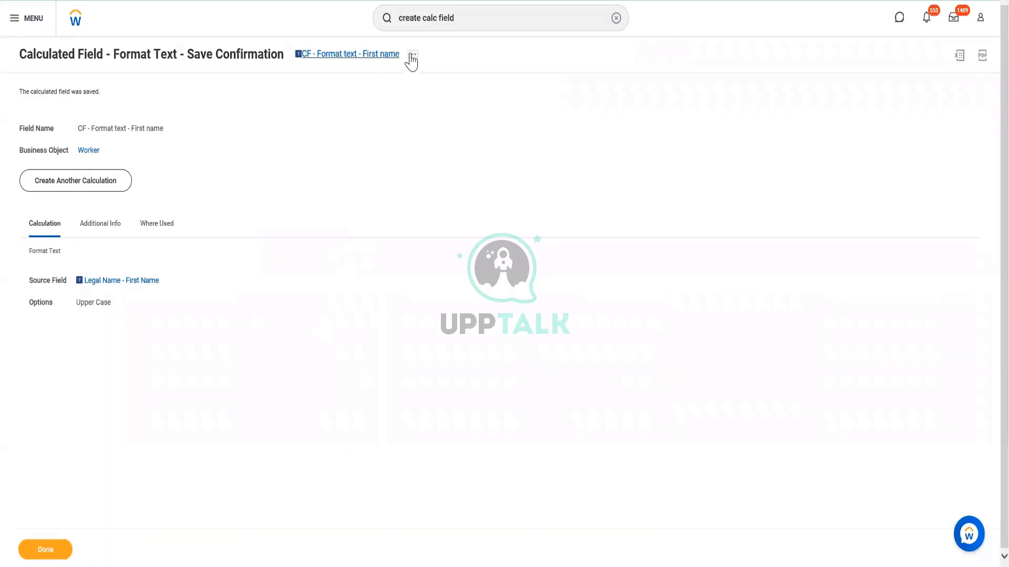
# Rename the saved Format Text calculated field as CF - Format text - First name - A and save it
pyautogui.click(412, 55)
pyautogui.moveTo(484, 119)
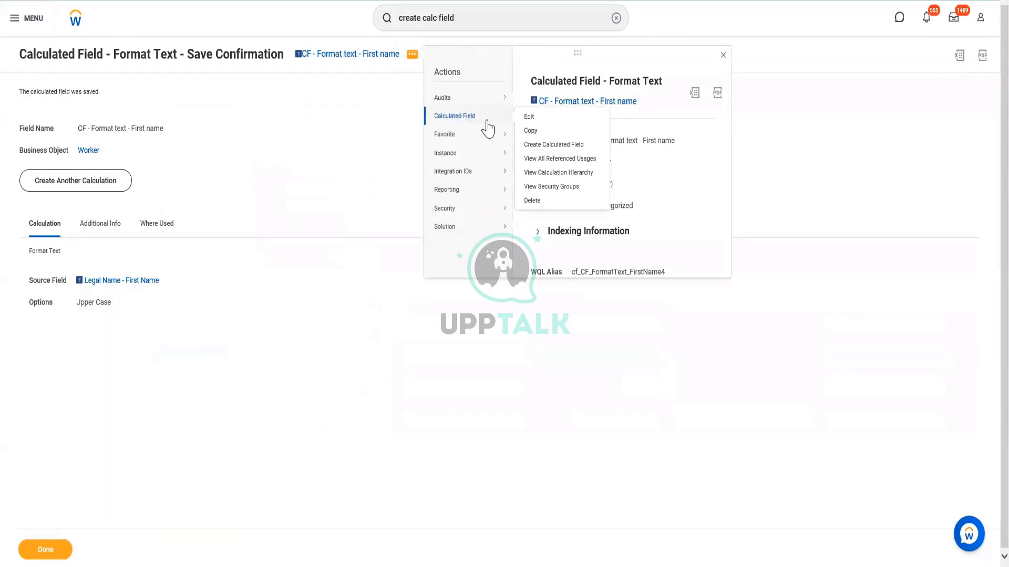
pyautogui.click(538, 118)
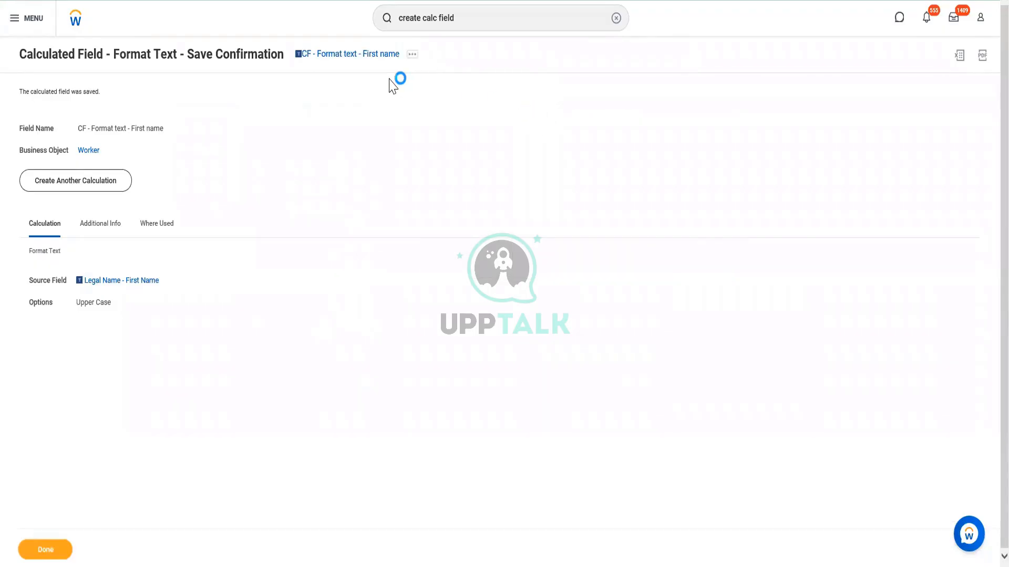
pyautogui.click(164, 119)
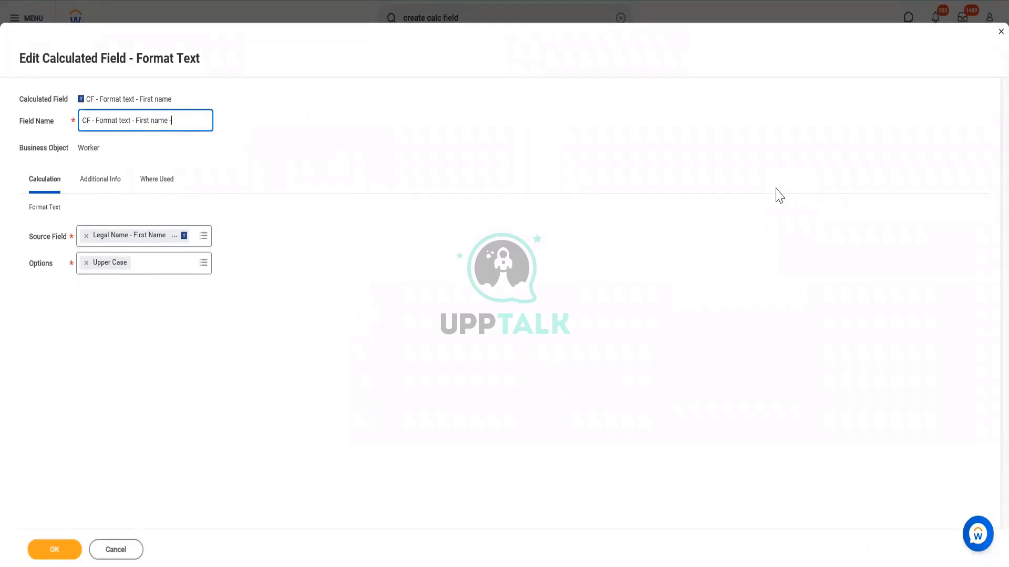
pyautogui.write('-A')
pyautogui.moveTo(168, 121); pyautogui.dragTo(184, 122)
pyautogui.click(170, 120)
pyautogui.moveTo(168, 120); pyautogui.dragTo(67, 123)
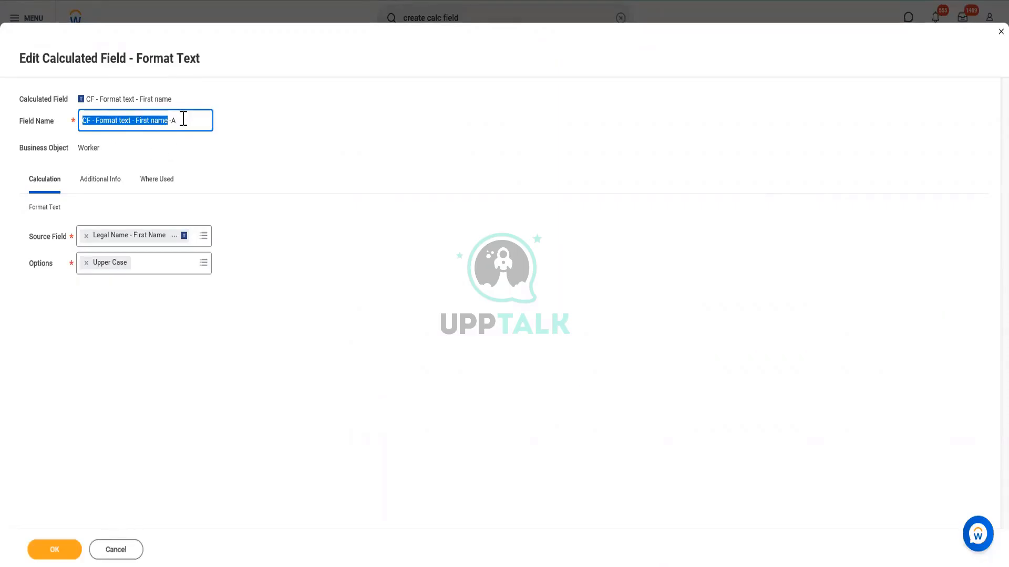
pyautogui.moveTo(182, 120); pyautogui.dragTo(171, 120)
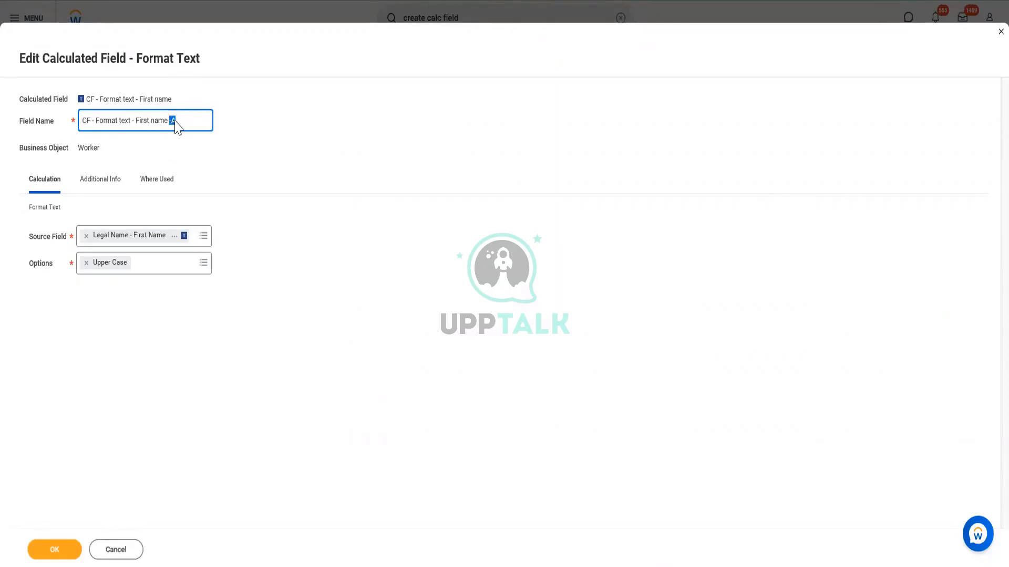
pyautogui.click(171, 122)
pyautogui.click(63, 557)
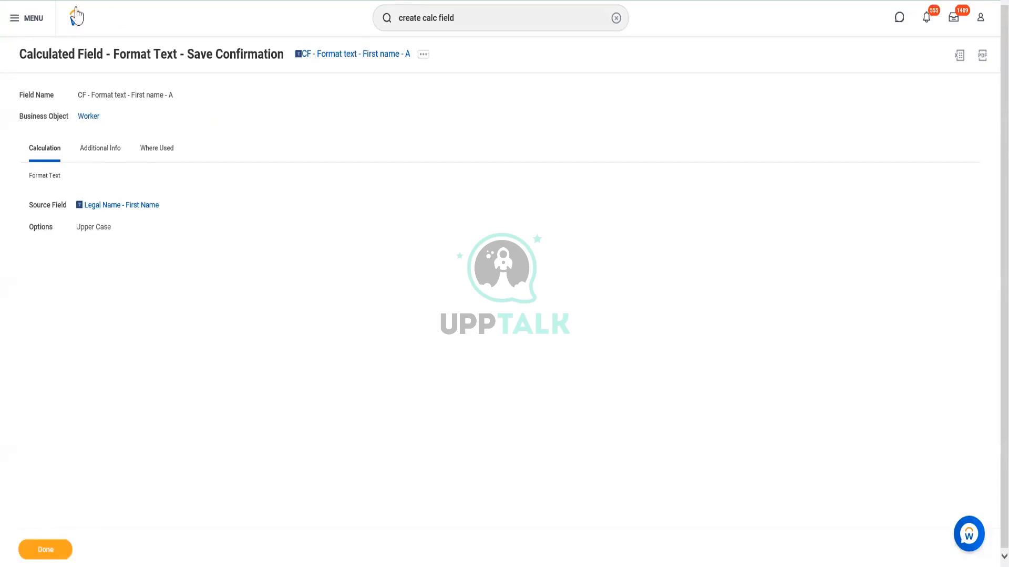
# Copy the renamed calculated field's name and set the report's new column field to CF - Format text - First name - A
pyautogui.rightClick(362, 55)
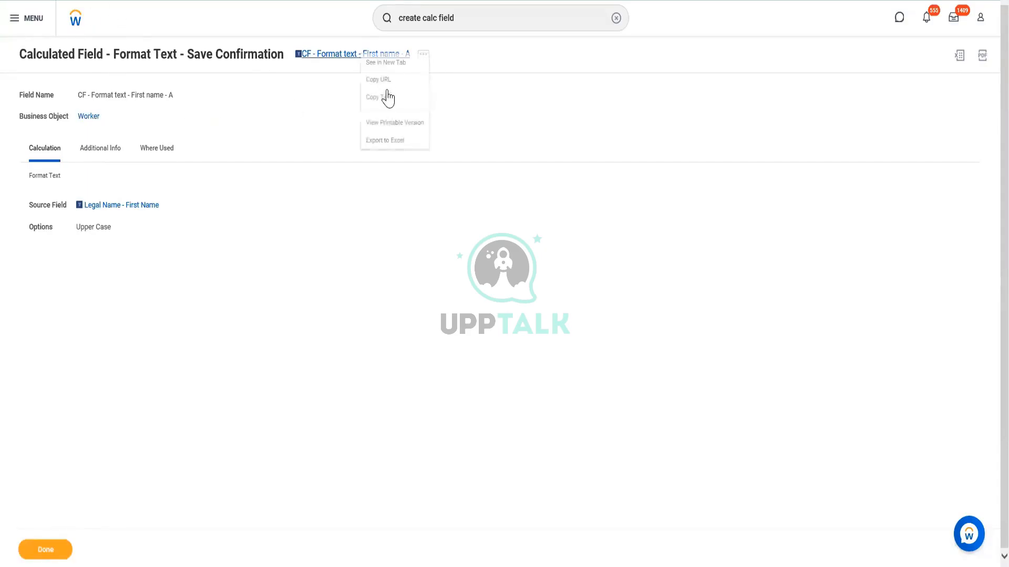
pyautogui.click(388, 110)
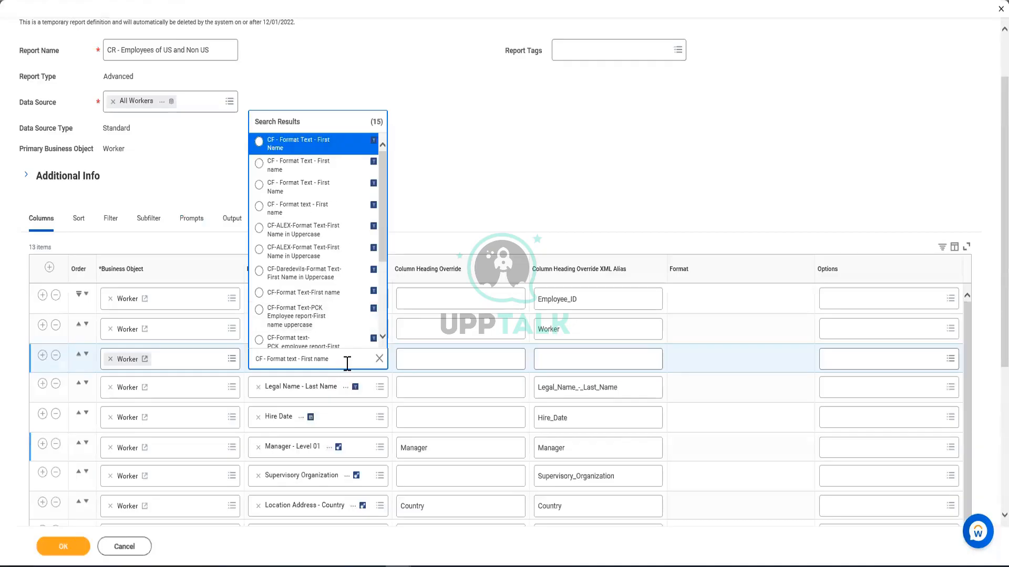
pyautogui.tripleClick(347, 363)
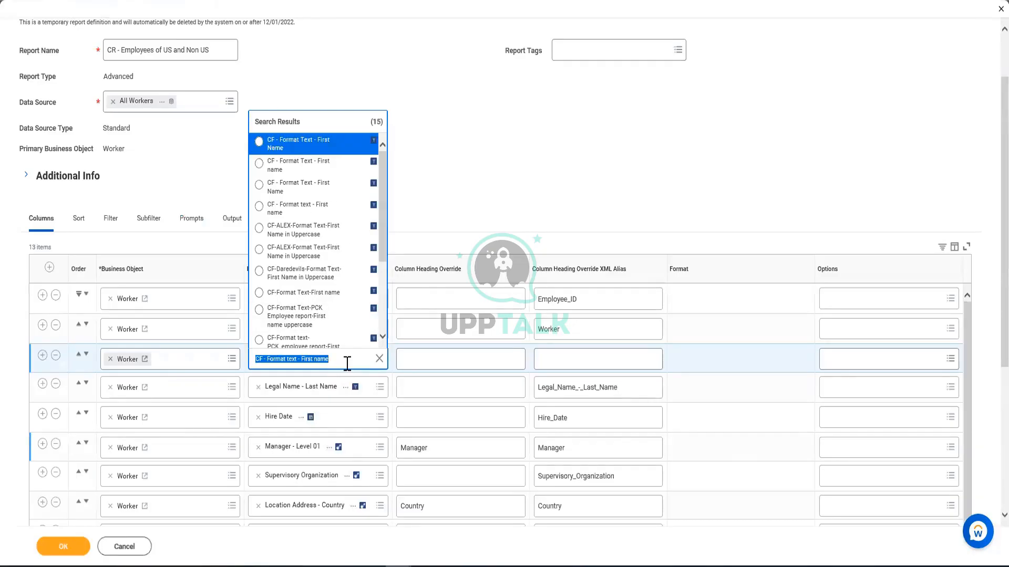
pyautogui.press('End')
pyautogui.write('- A')
pyautogui.press('Return')
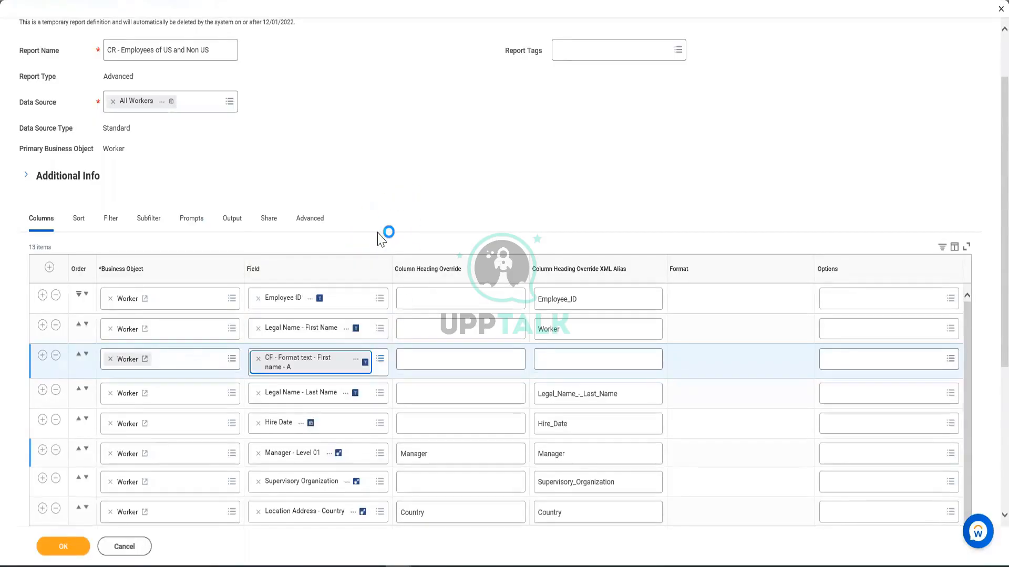
# Override the CF - Format text - First name - A column's heading with Formatted First Name and save the report, accepting the alerts
pyautogui.click(438, 361)
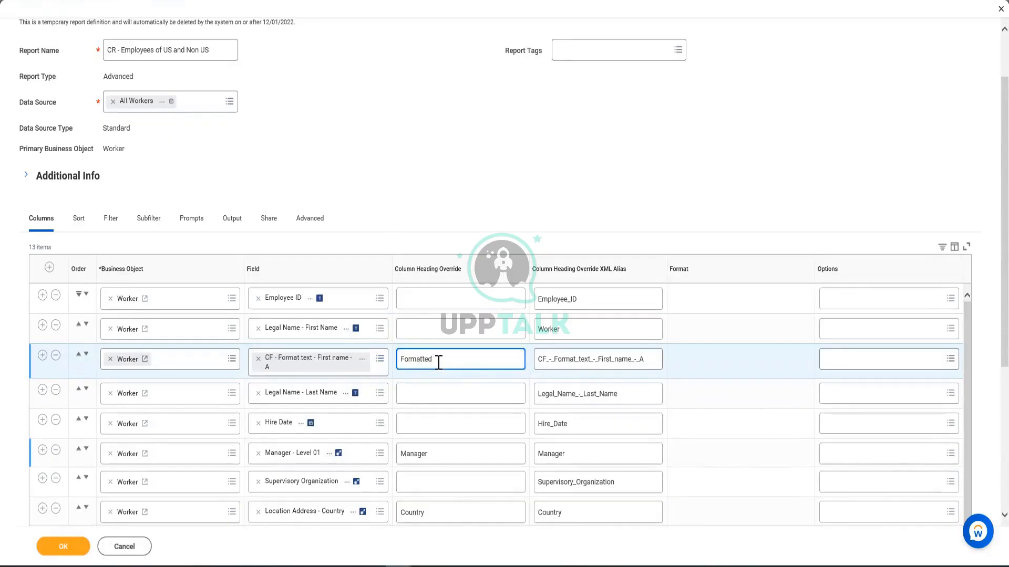
pyautogui.write('Formatted First Name')
pyautogui.click(66, 547)
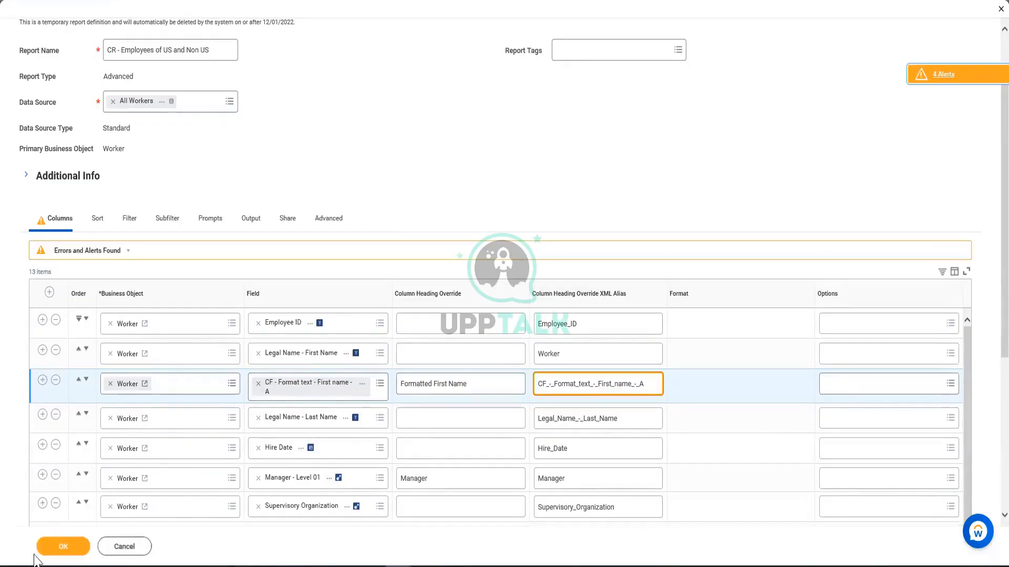
pyautogui.click(50, 552)
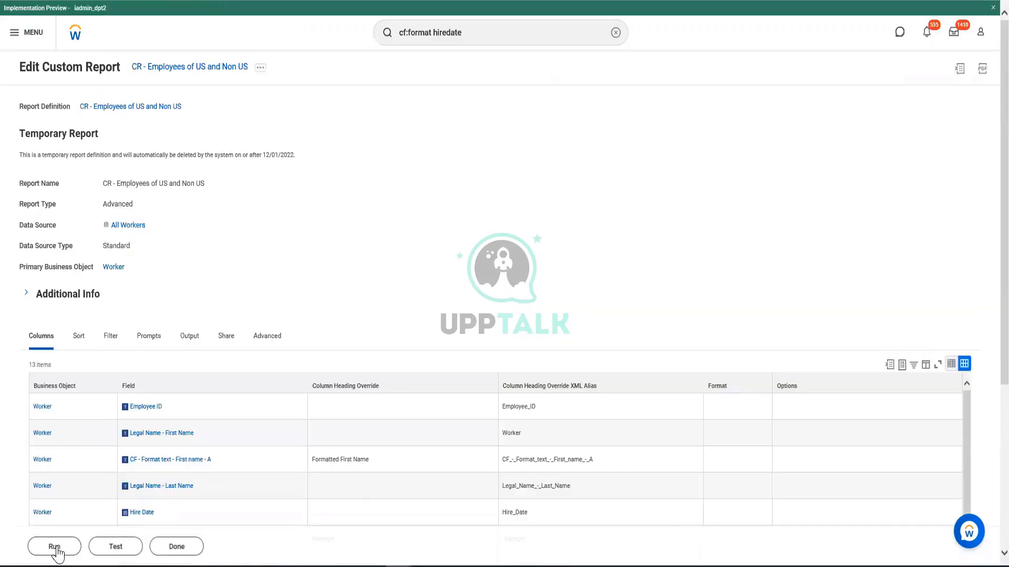
# Run the report and compare the Legal Name - First Name values with the Formatted First Name column
pyautogui.click(55, 547)
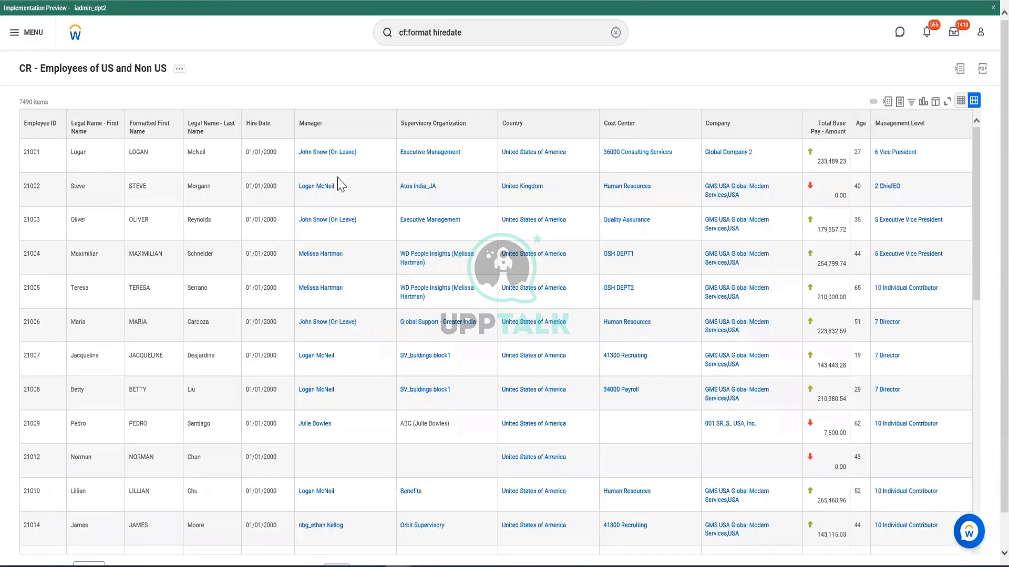
pyautogui.doubleClick(78, 152)
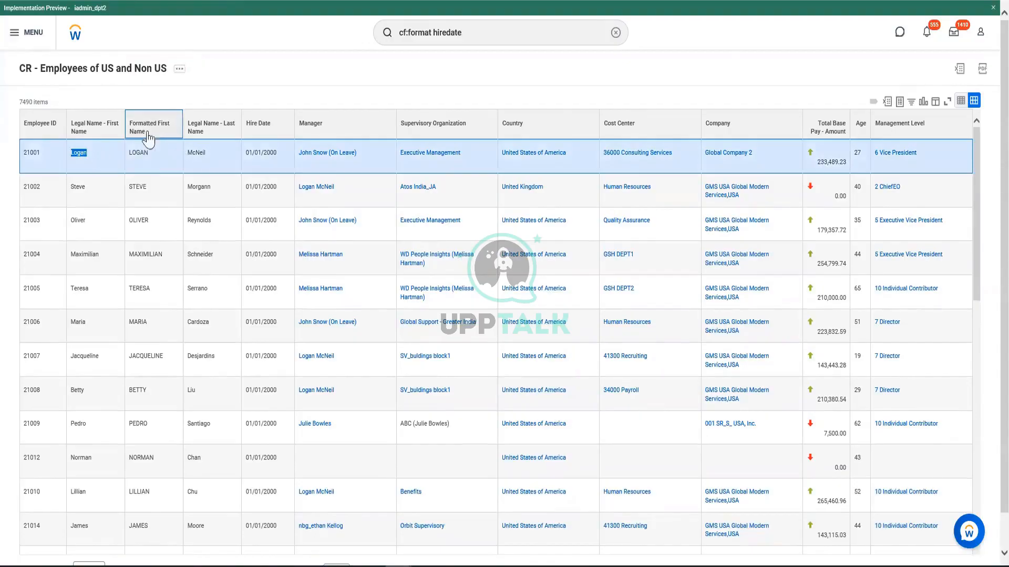
pyautogui.click(245, 88)
pyautogui.click(245, 87)
pyautogui.moveTo(127, 150); pyautogui.dragTo(150, 156)
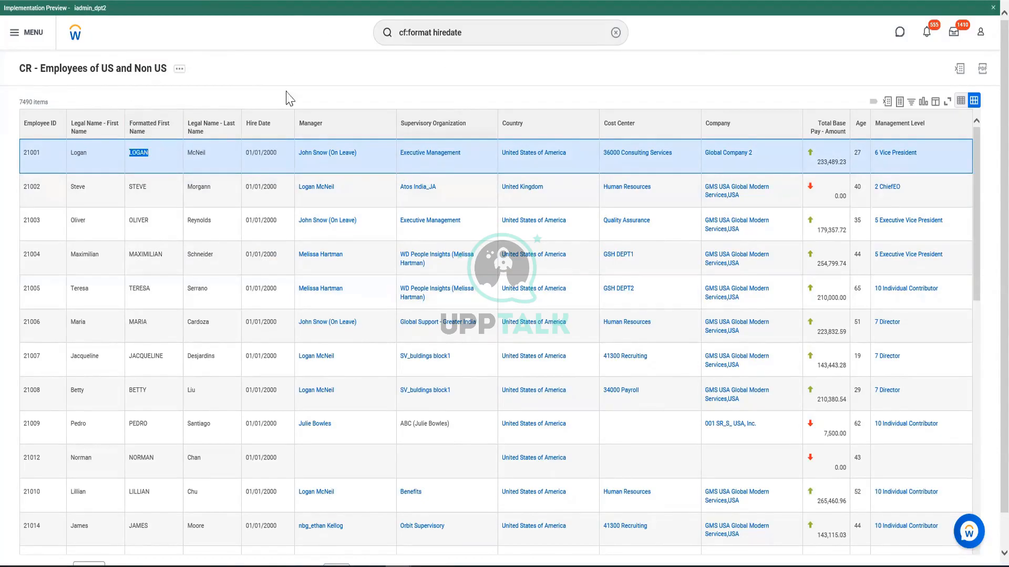
pyautogui.click(238, 196)
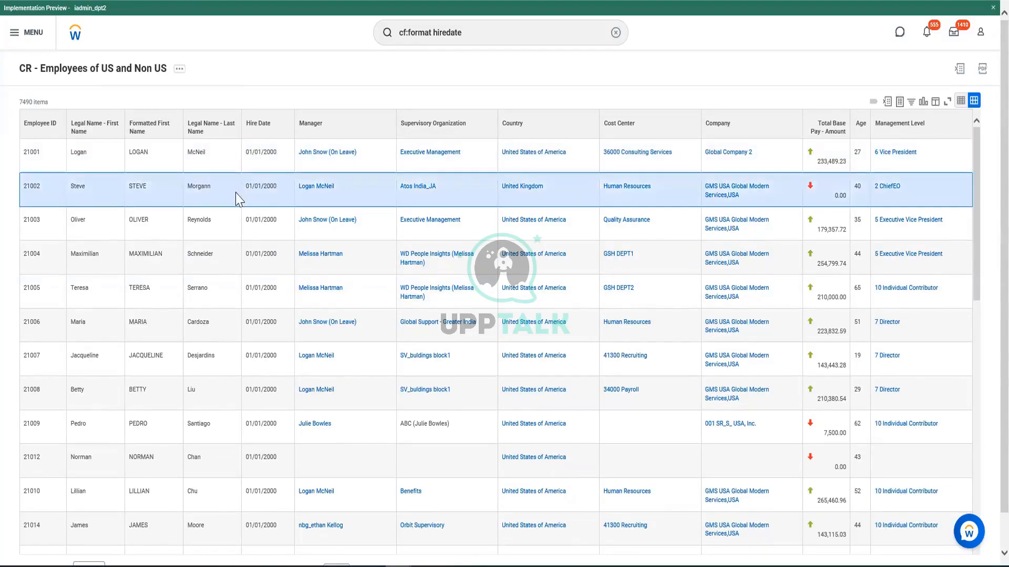
pyautogui.click(217, 131)
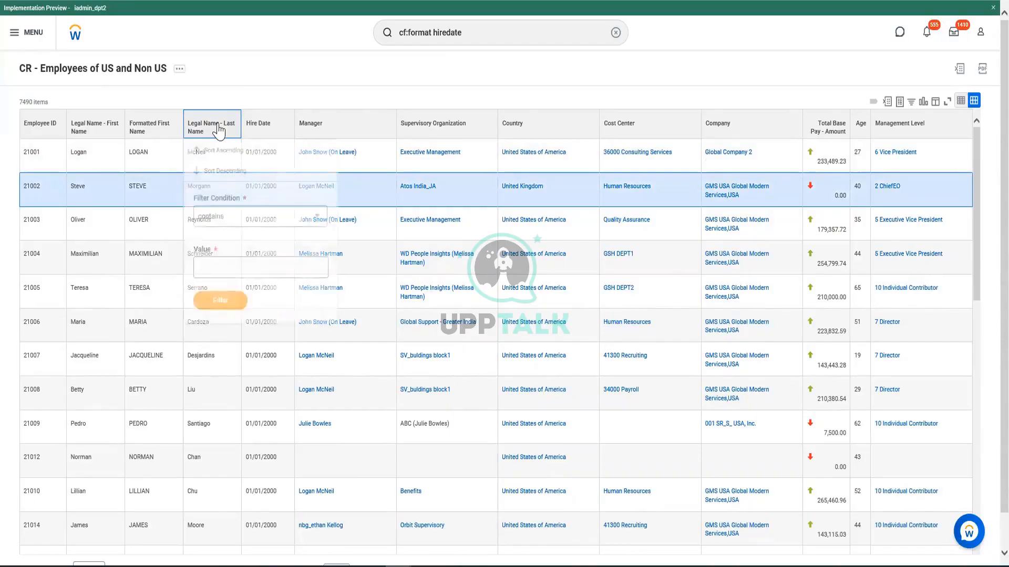
pyautogui.click(284, 90)
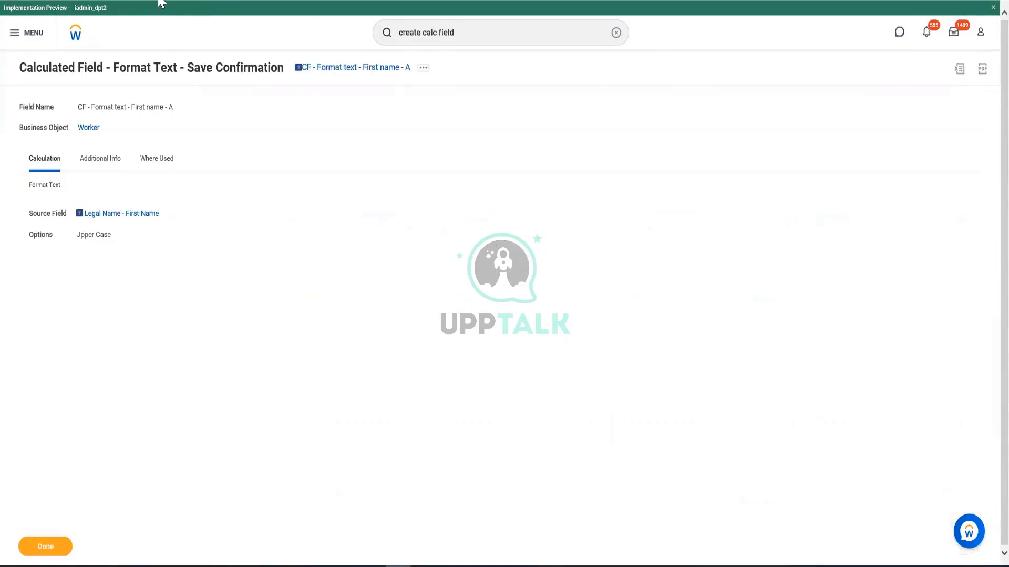
# Search for create calc field and open the Create Calculated Field task
pyautogui.click(495, 33)
pyautogui.press('Return')
pyautogui.click(477, 32)
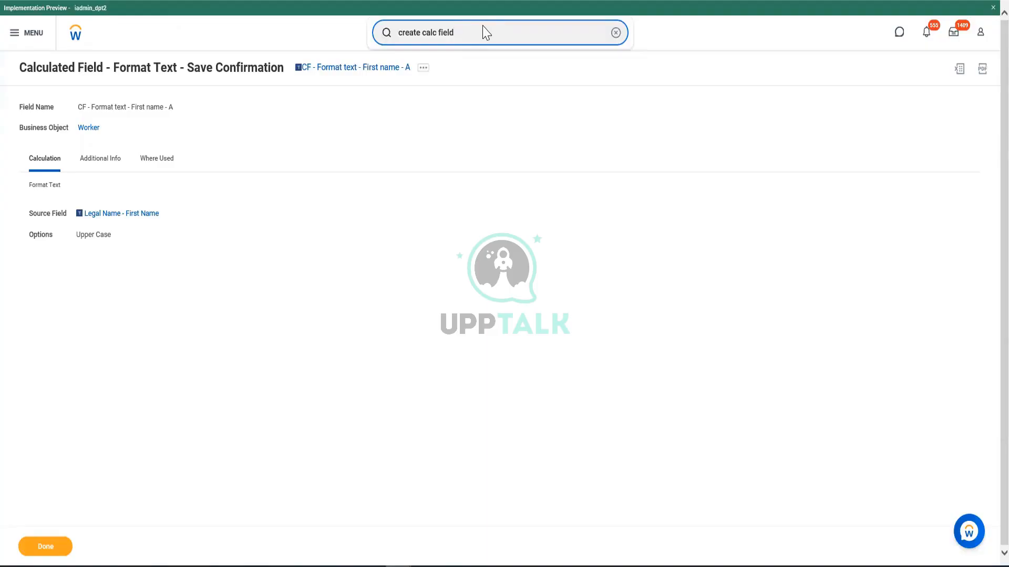
pyautogui.press('Return')
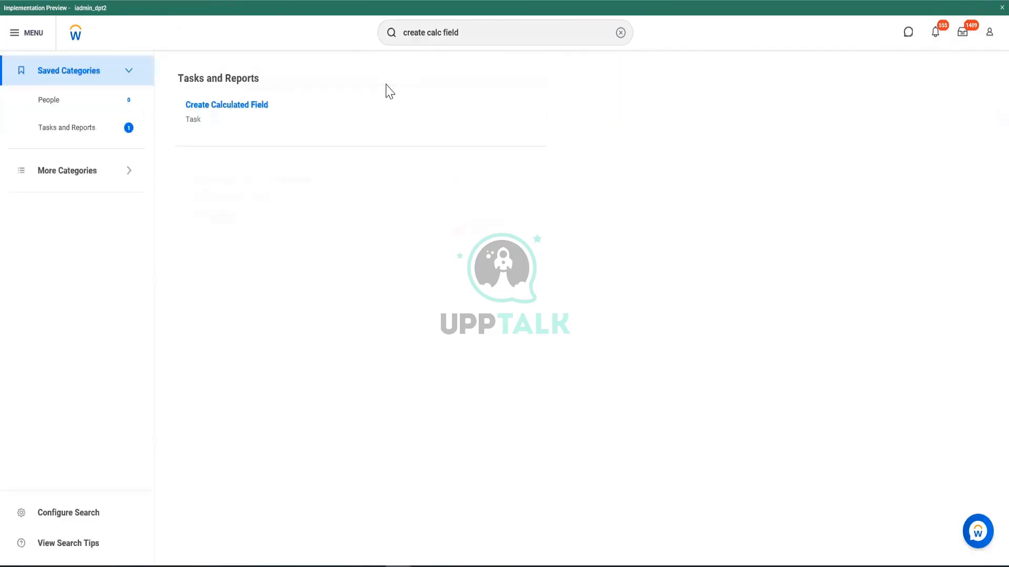
pyautogui.click(247, 105)
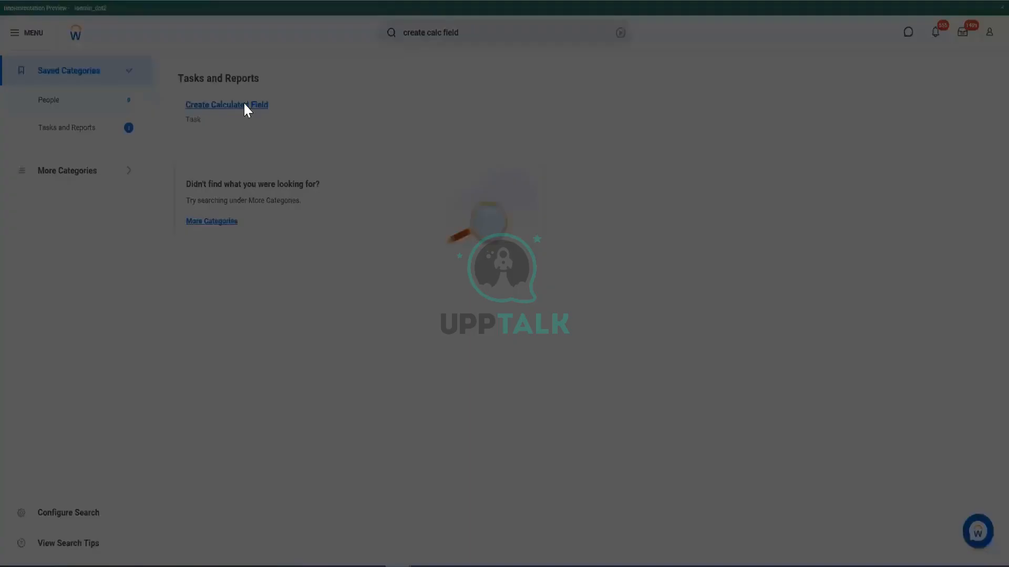
# Start a calculated field named CF - Concatename - Full Name - A on the Worker business object with the Concatenate Text function
pyautogui.click(478, 131)
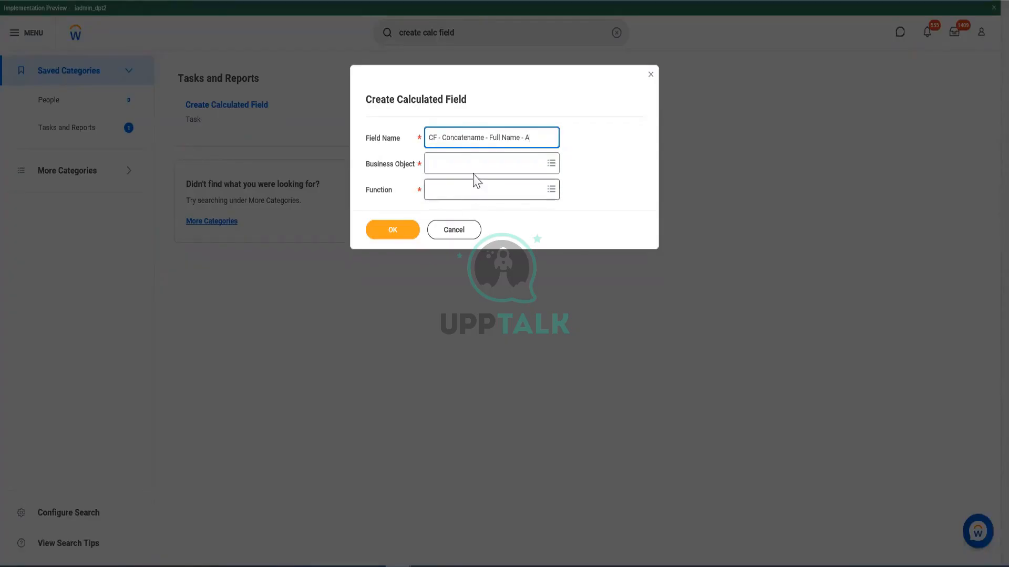
pyautogui.click(471, 158)
pyautogui.write('Worke')
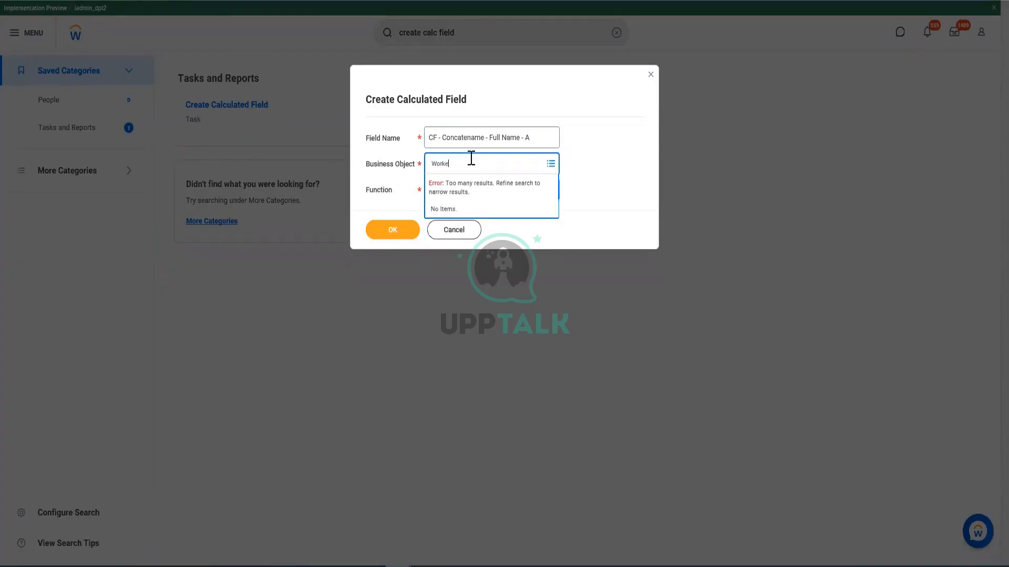
pyautogui.write('r')
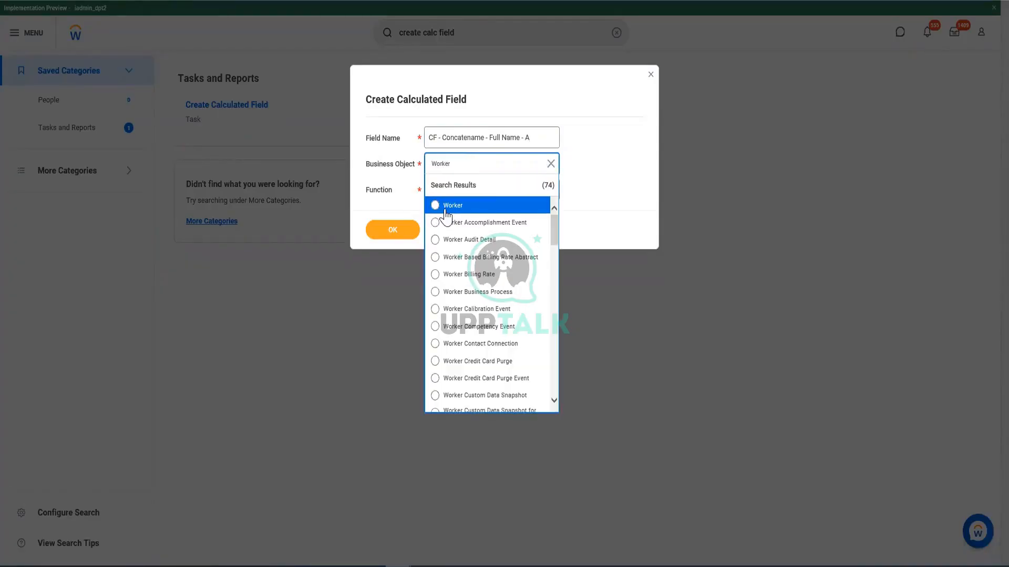
pyautogui.click(446, 208)
pyautogui.click(459, 191)
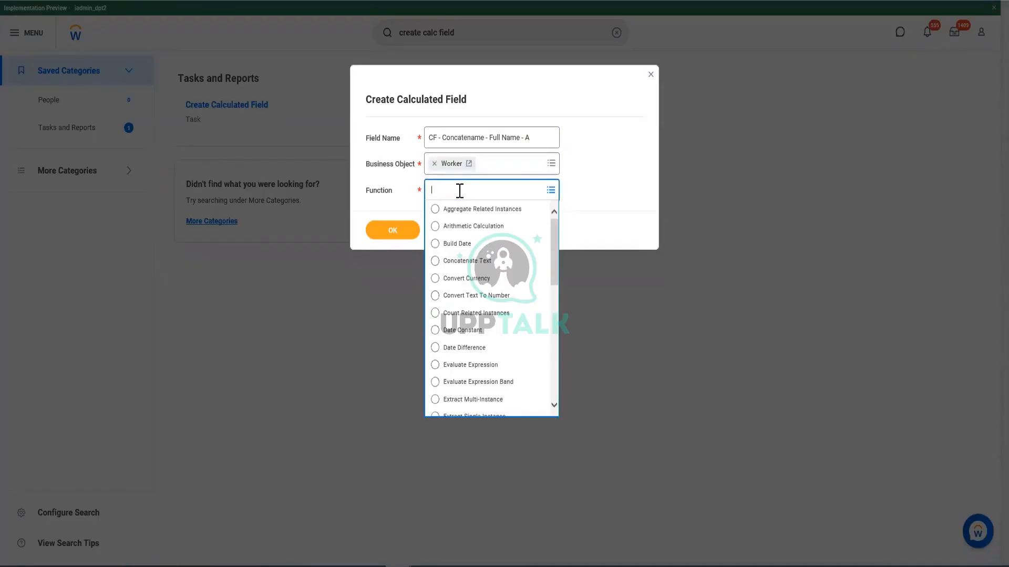
pyautogui.write('conca')
pyautogui.click(463, 206)
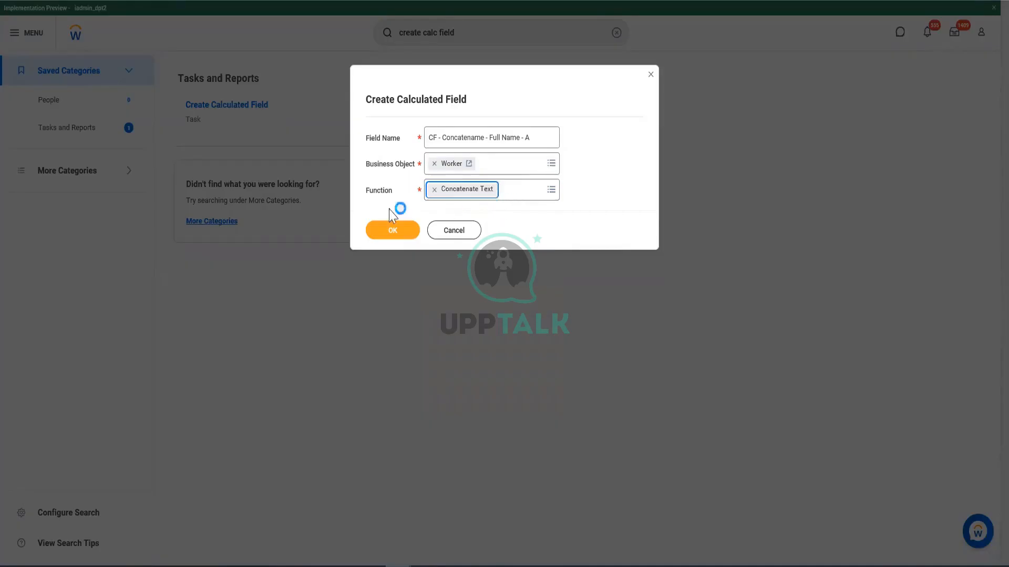
pyautogui.click(391, 238)
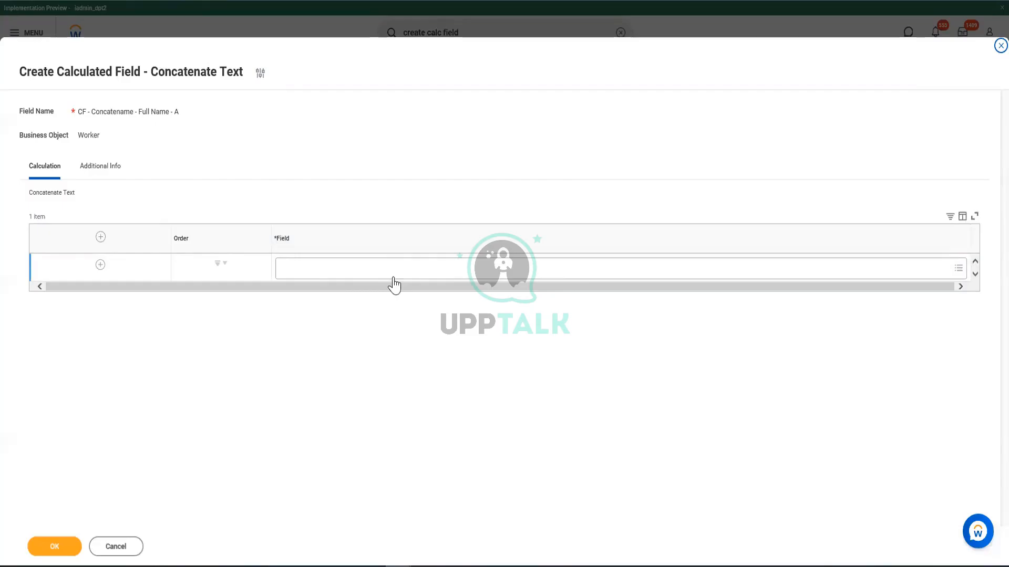
# Set the first concatenated field to Legal Name - First Name
pyautogui.click(356, 269)
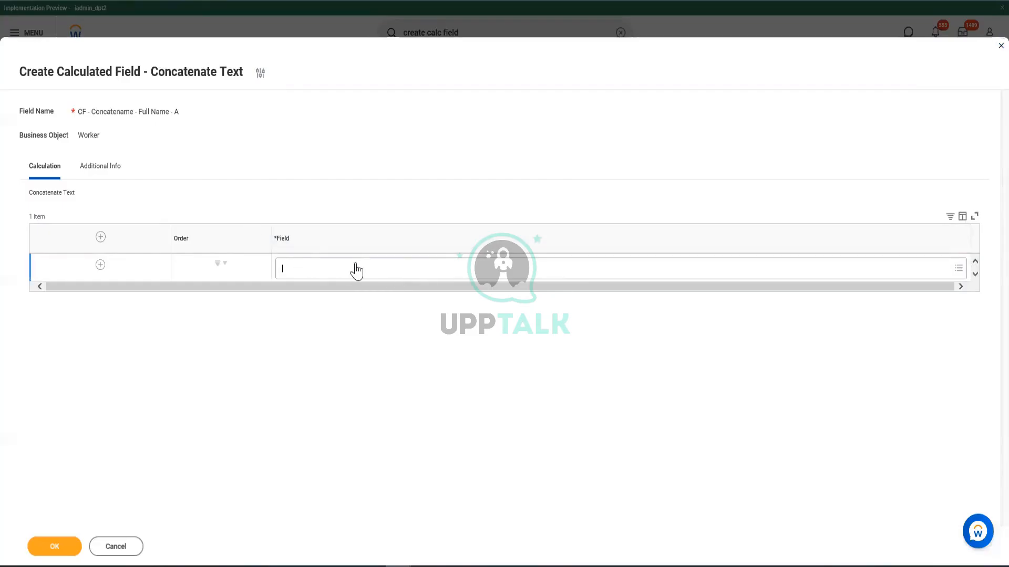
pyautogui.click(636, 266)
pyautogui.write('egal Name -')
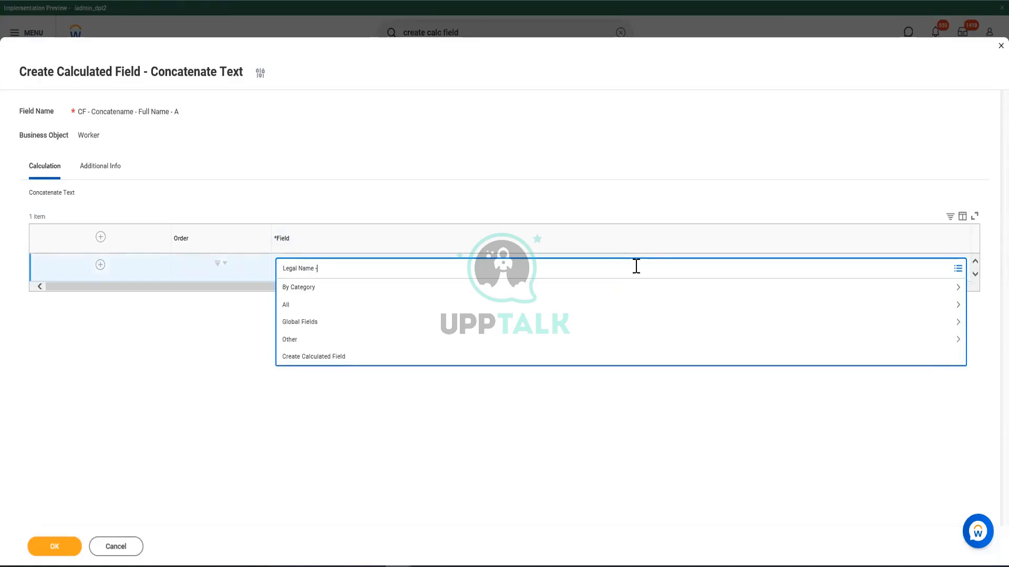
pyautogui.write(' First Name')
pyautogui.press('Return')
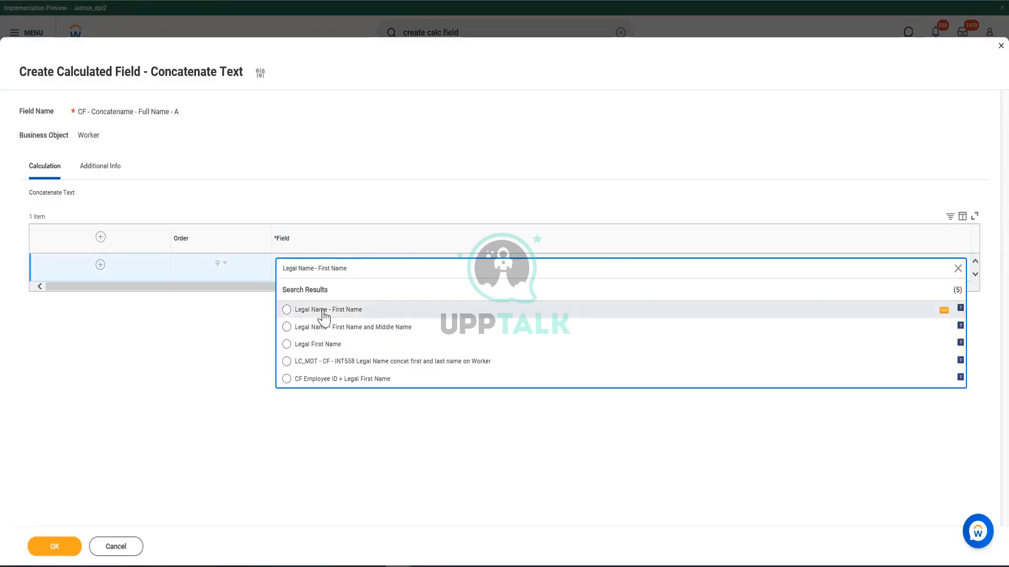
pyautogui.click(324, 315)
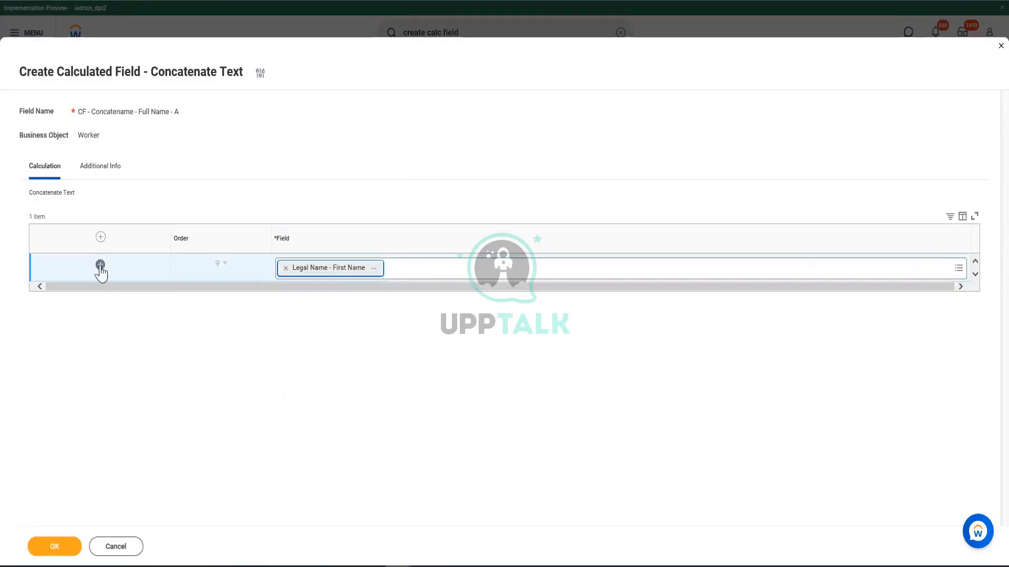
# Add a second row with Legal Name - Last Name to the concatenation and save the calculated field
pyautogui.click(100, 264)
pyautogui.click(335, 303)
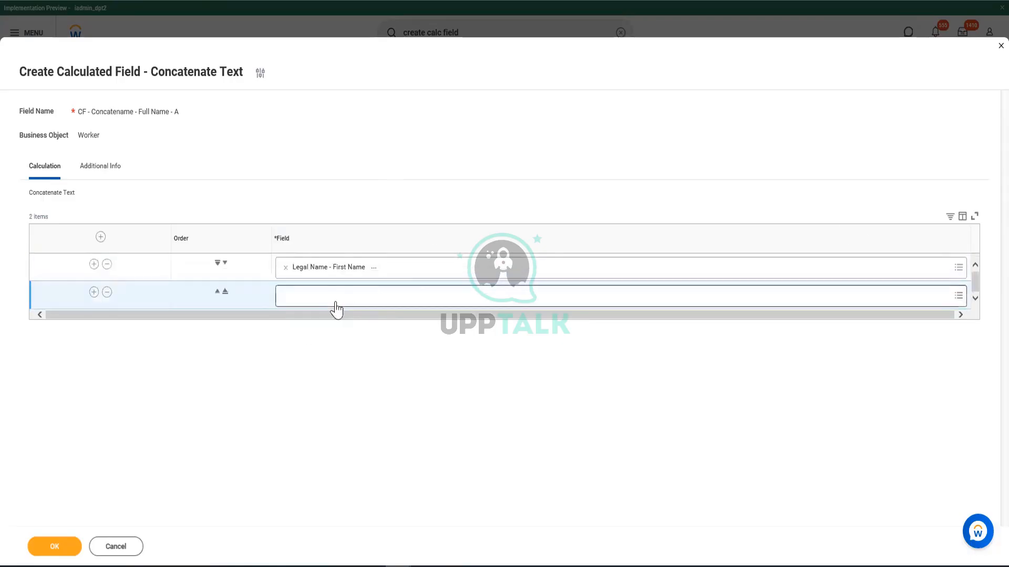
pyautogui.write('Legal Name')
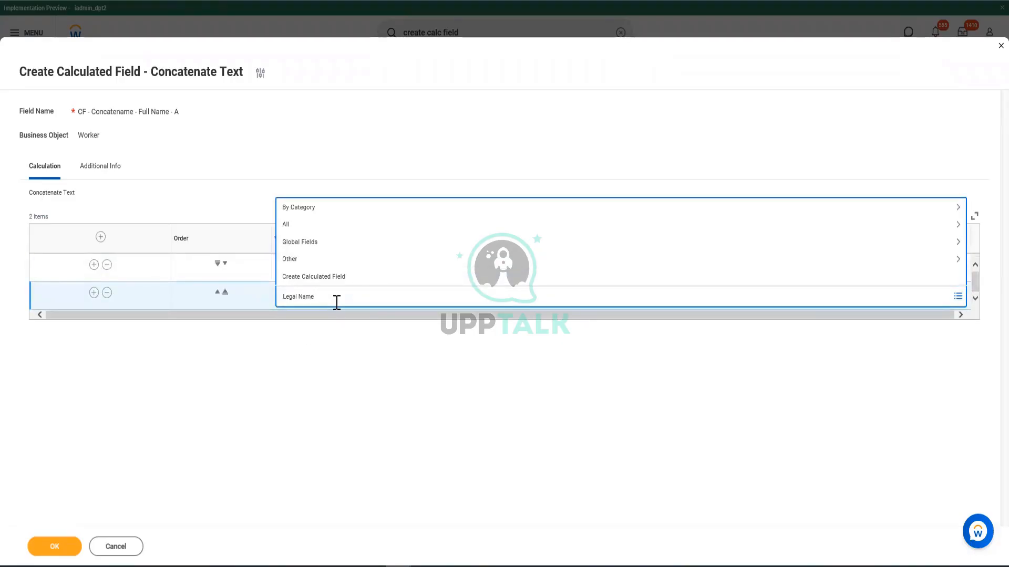
pyautogui.write(' - Last Nam')
pyautogui.write('e')
pyautogui.press('Return')
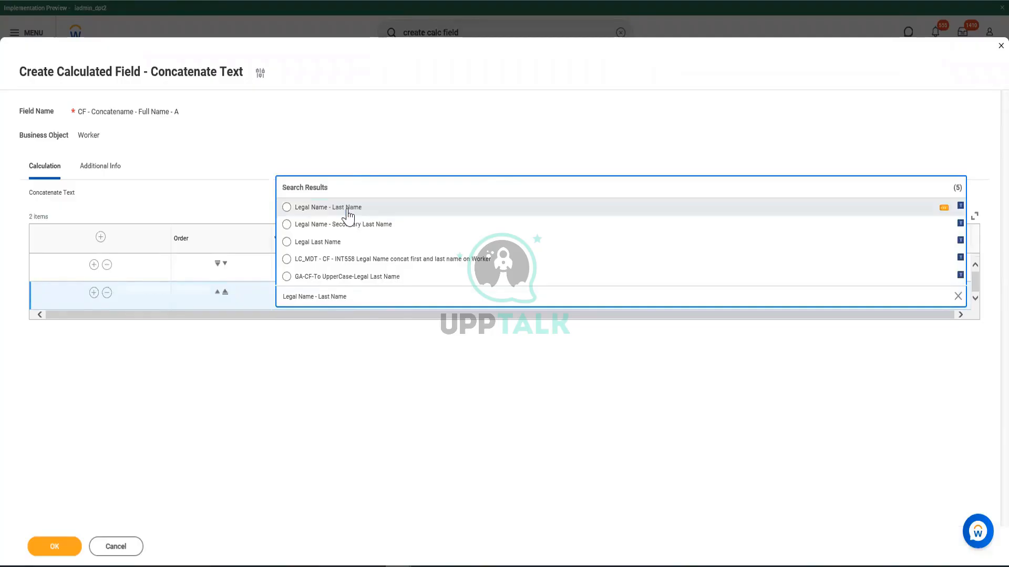
pyautogui.click(363, 206)
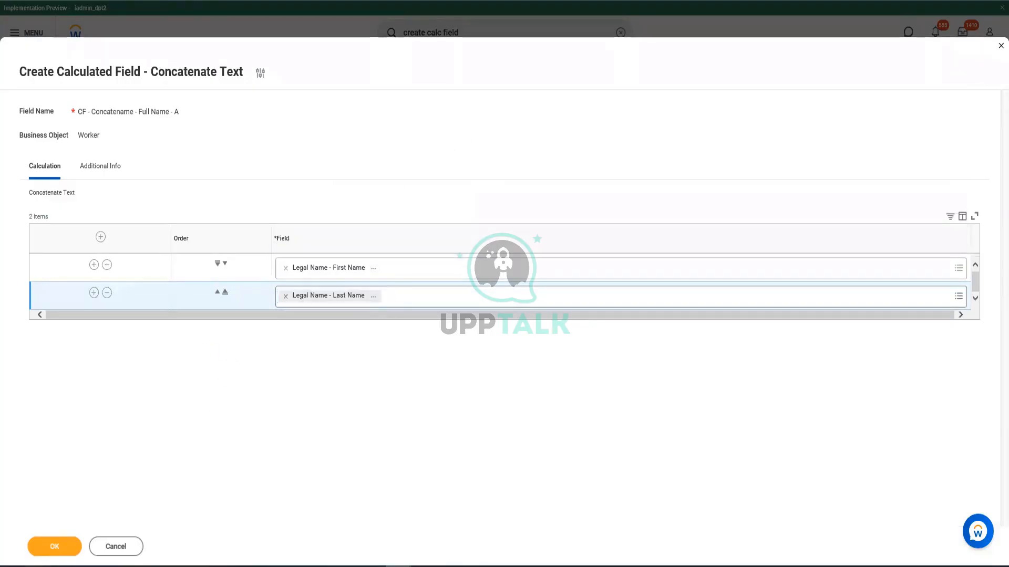
pyautogui.click(52, 548)
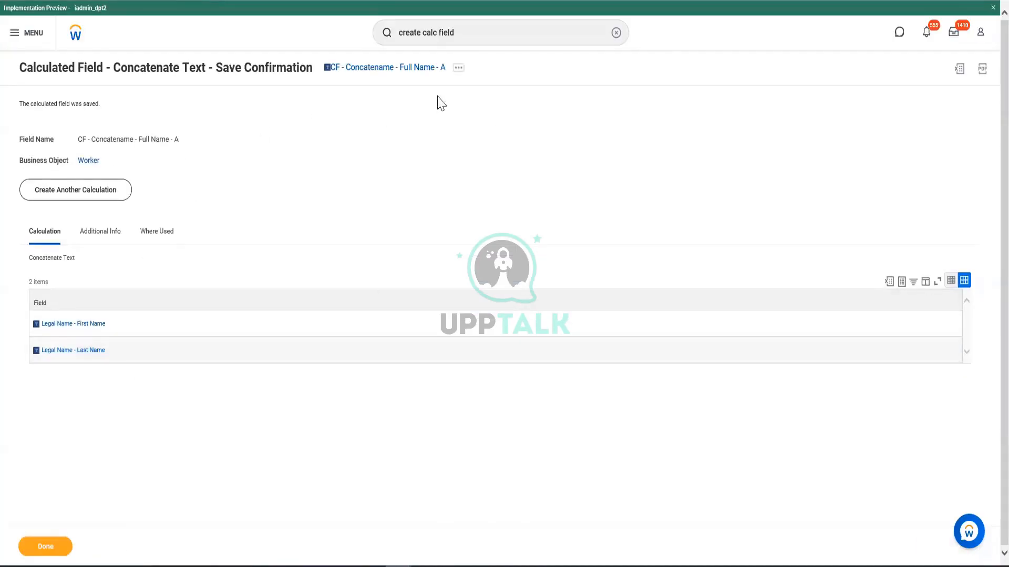
# Edit the saved concatenate field to insert a Single Space row between the first and last name, and save it
pyautogui.click(458, 67)
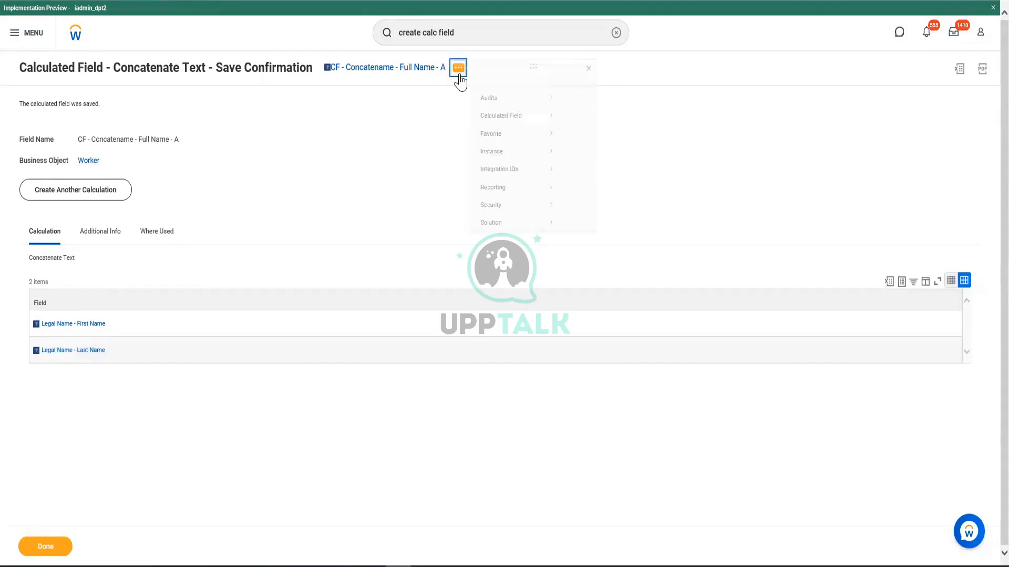
pyautogui.moveTo(518, 128)
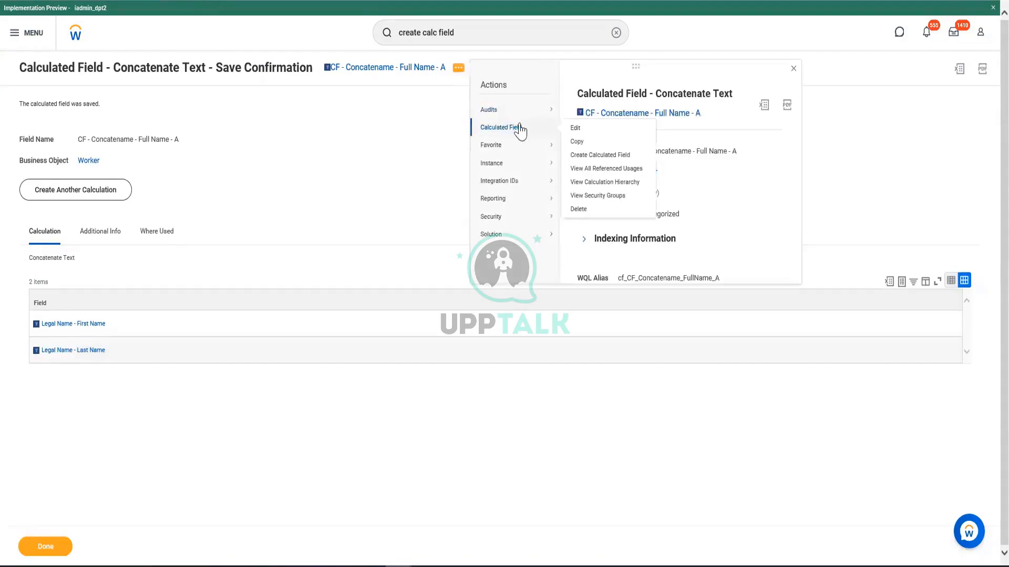
pyautogui.click(580, 129)
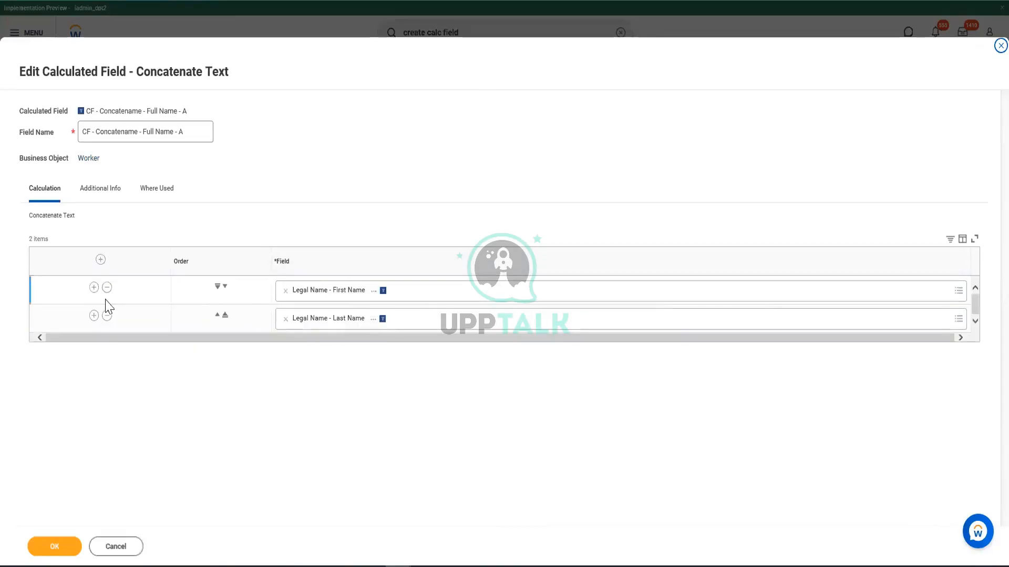
pyautogui.click(94, 288)
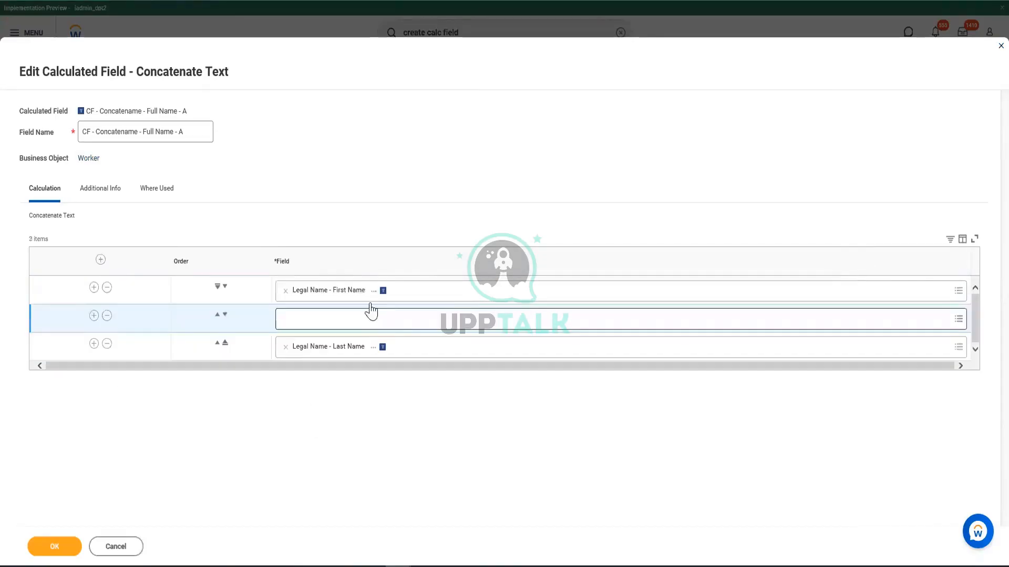
pyautogui.click(358, 328)
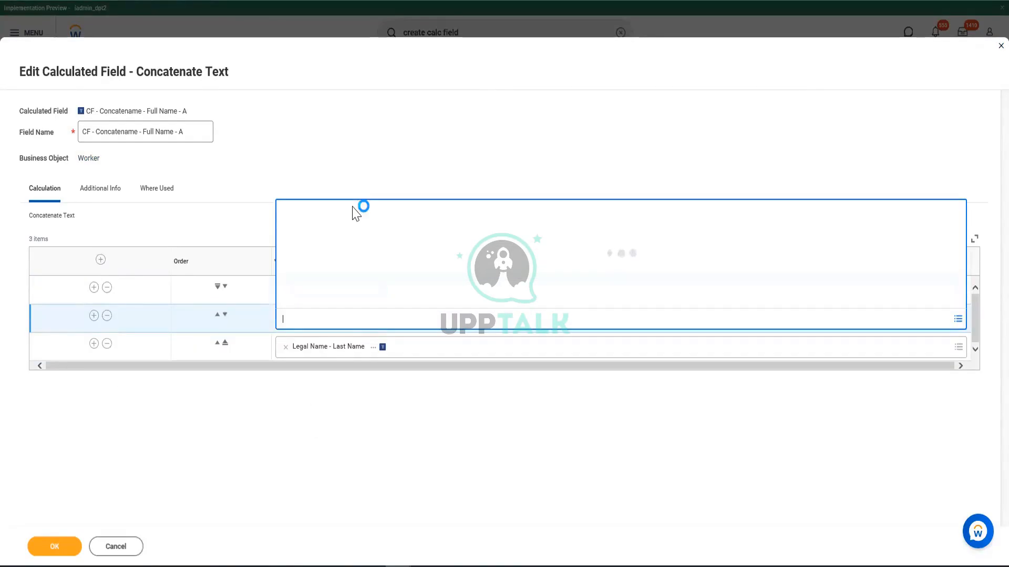
pyautogui.write('Single Space')
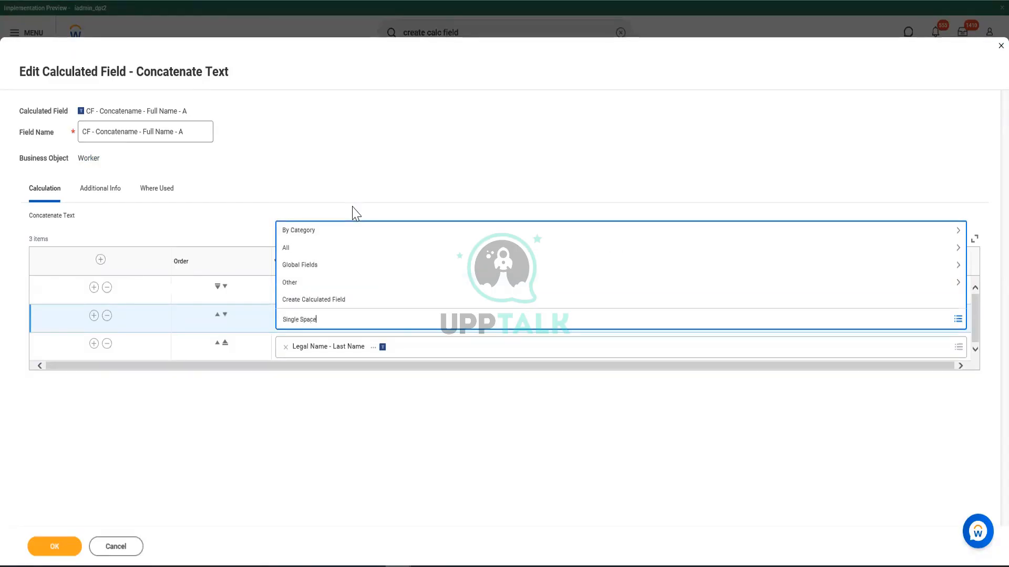
pyautogui.press('Return')
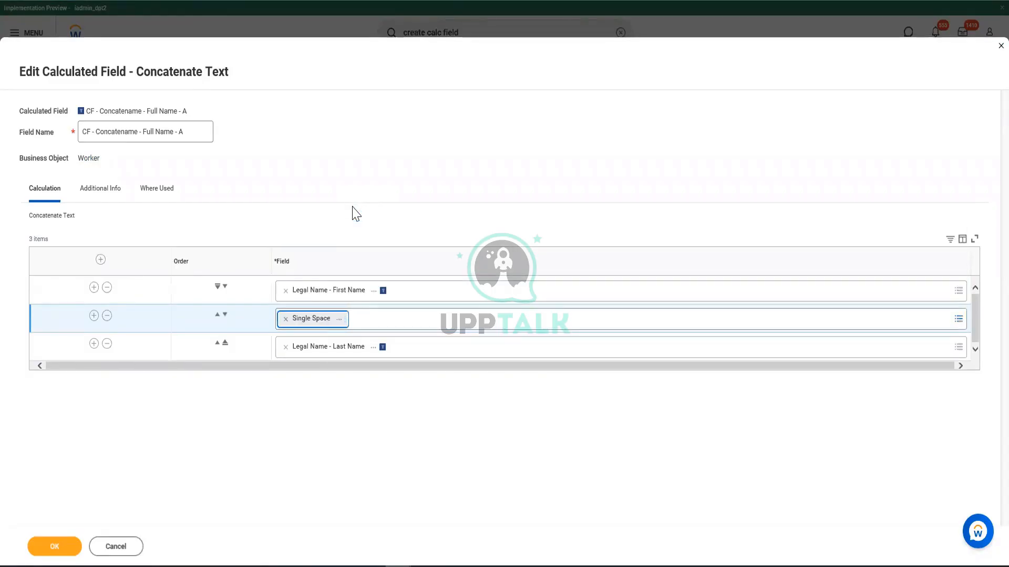
pyautogui.click(294, 423)
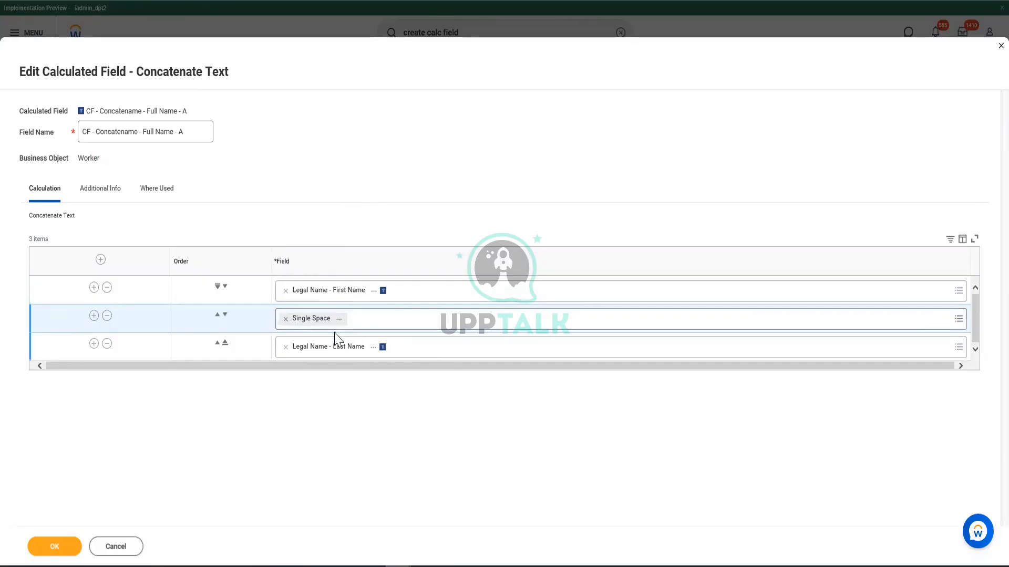
pyautogui.click(54, 547)
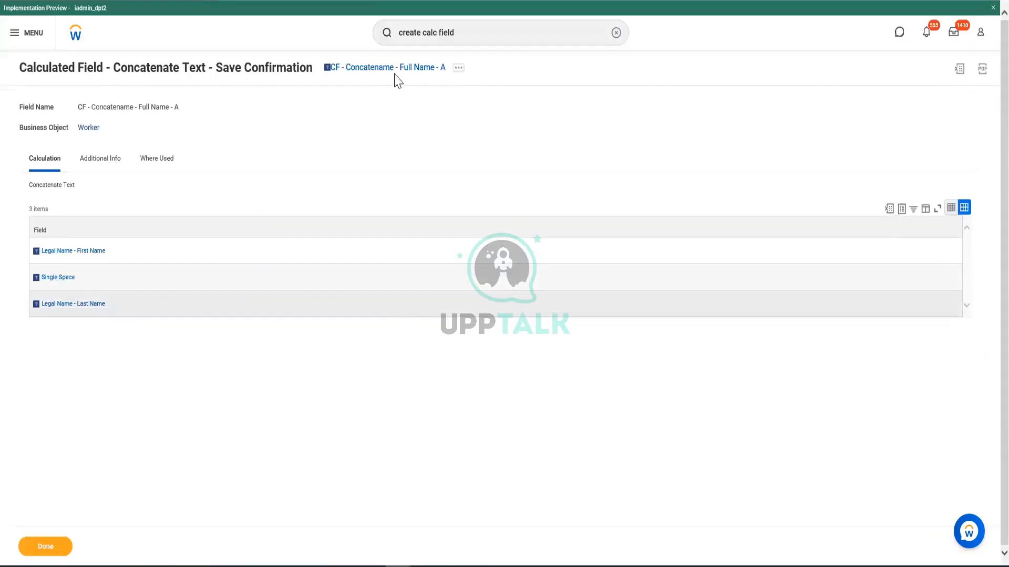
# Copy the concatenate calculated field's name and open the CR - Employees of US and Non US report for editing
pyautogui.rightClick(392, 70)
pyautogui.click(410, 113)
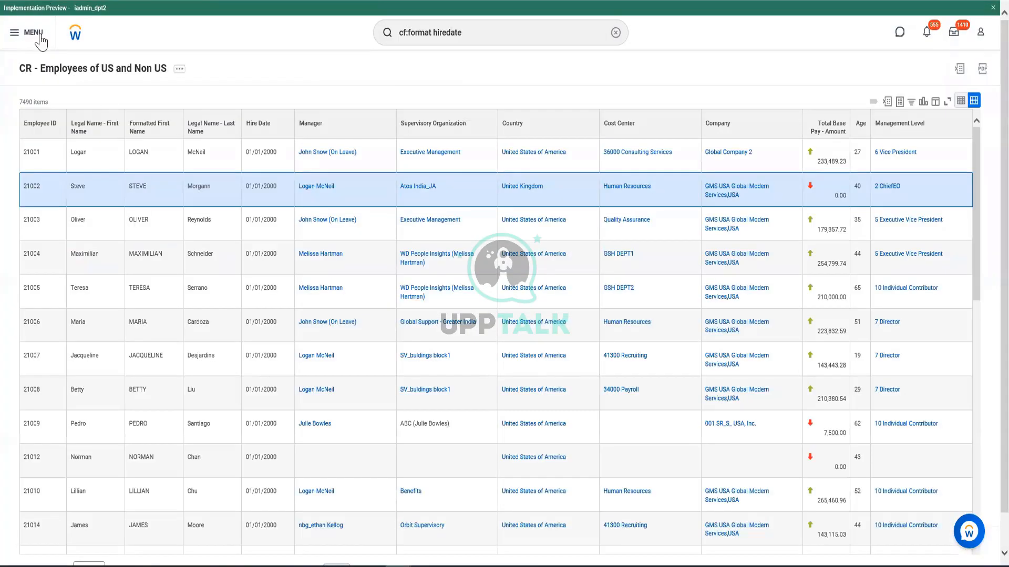
pyautogui.click(179, 69)
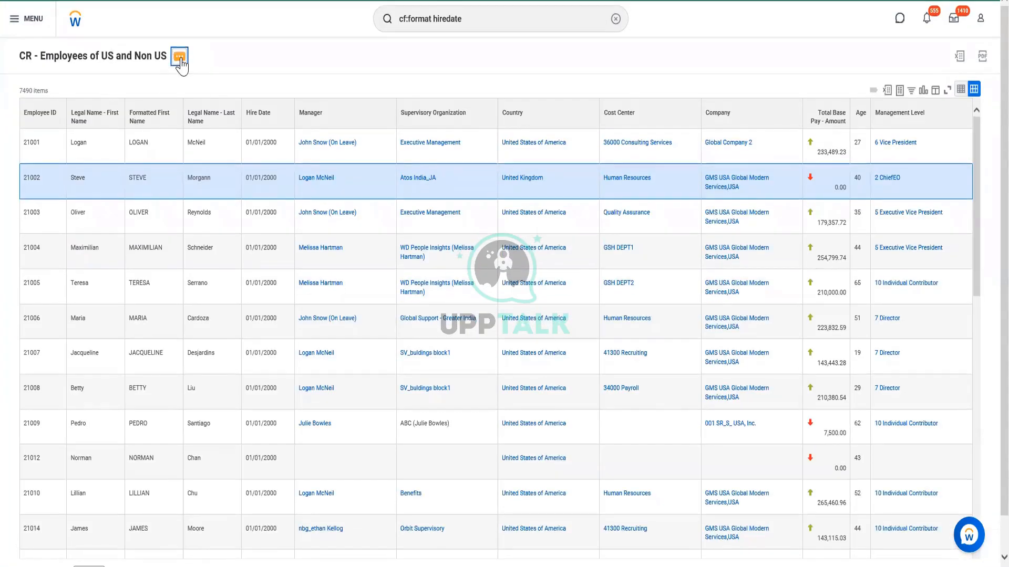
pyautogui.click(180, 60)
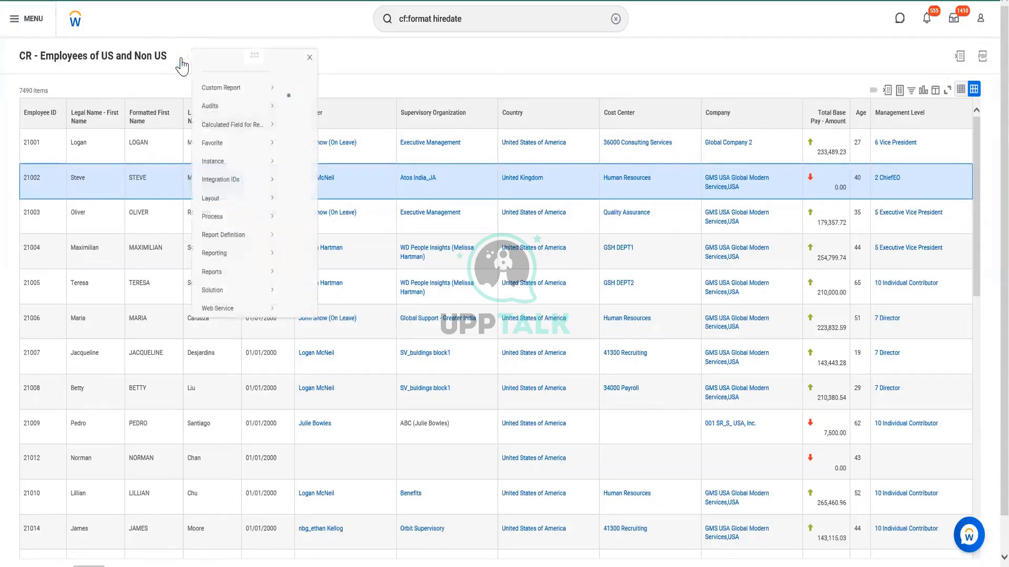
pyautogui.moveTo(226, 100)
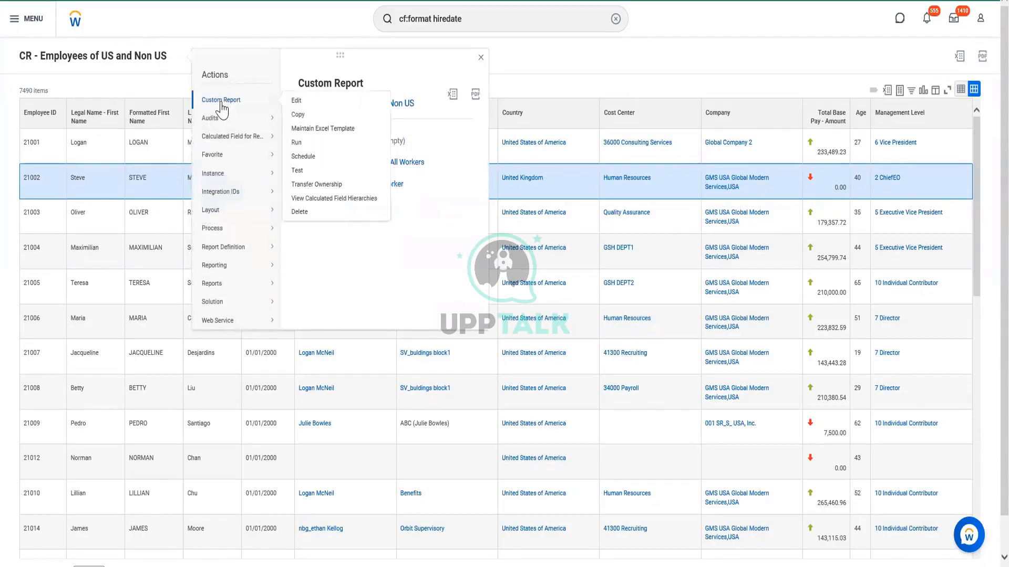
pyautogui.click(300, 102)
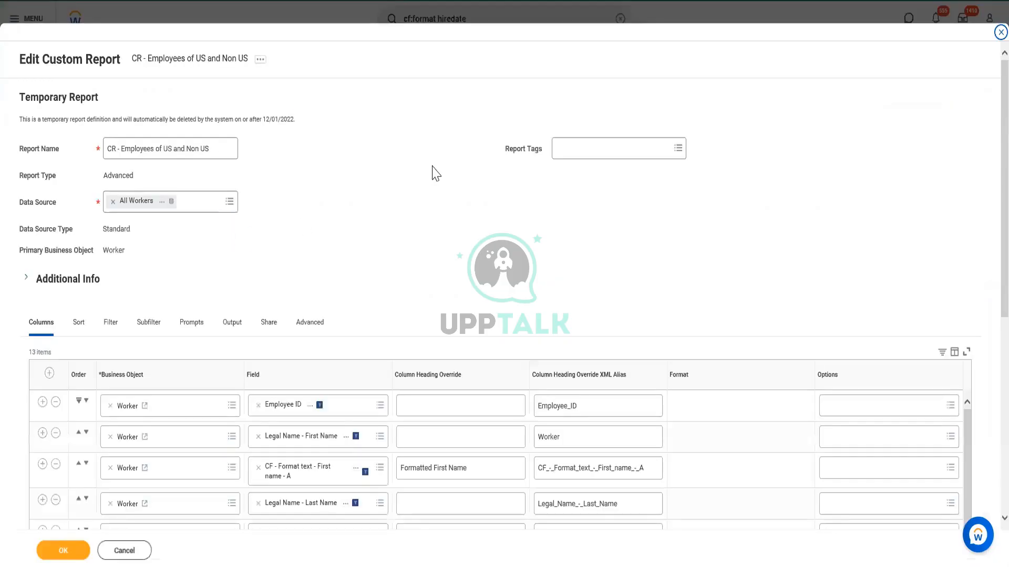
# Insert a column row below Legal Name - Last Name with the field CF - Concatename - Full Name - A
pyautogui.scroll(-2, 377, 256)
pyautogui.scroll(-2, 377, 256)
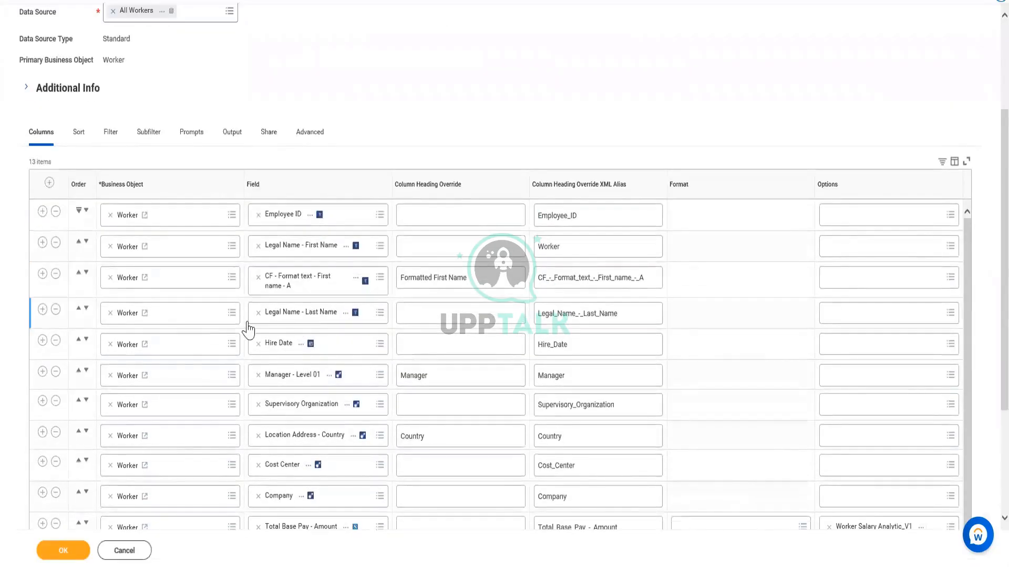
pyautogui.click(42, 309)
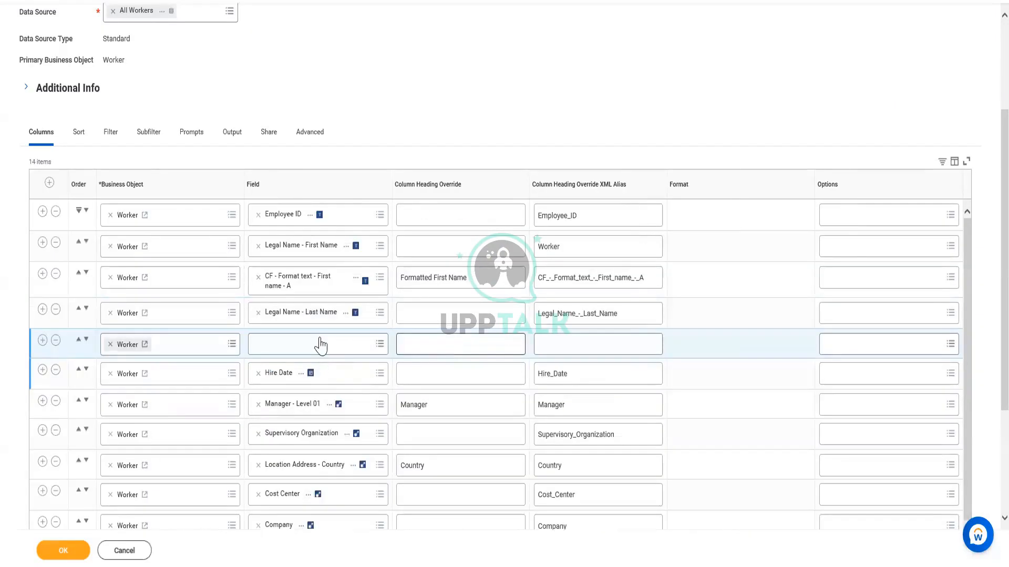
pyautogui.click(319, 341)
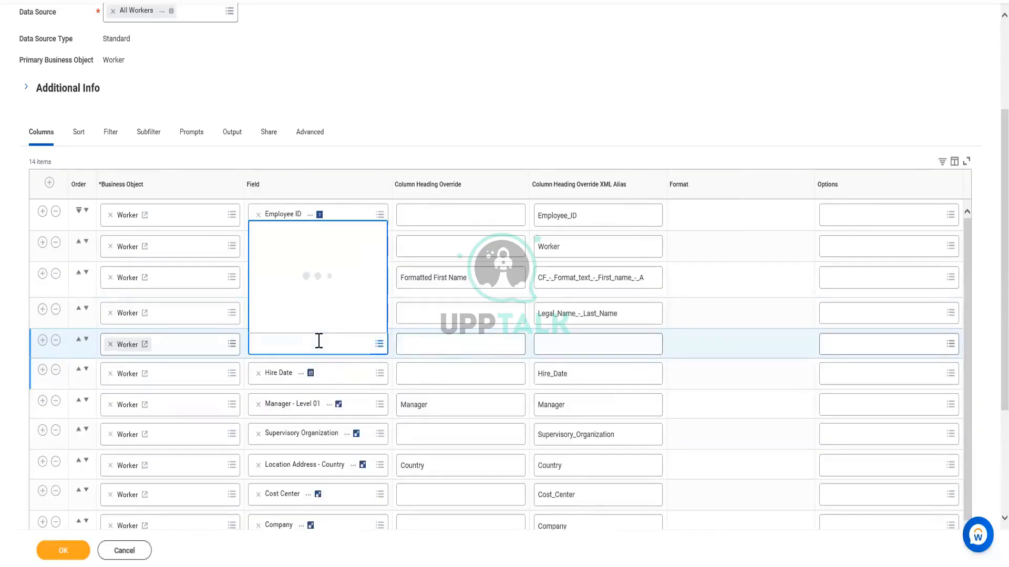
pyautogui.hotkey('ctrl', 'v')
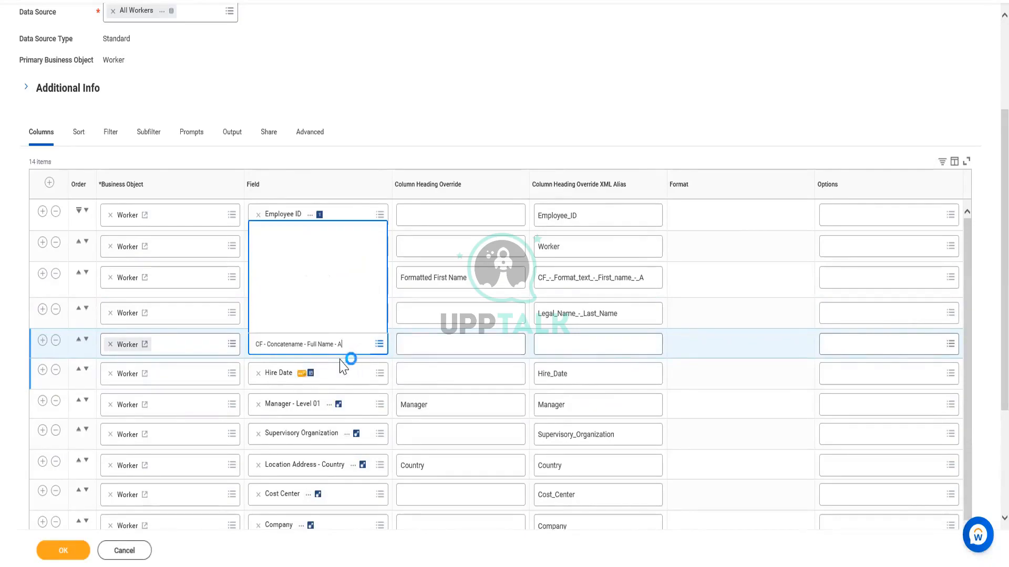
# Override the new column's heading with Full Name and save the report, accepting the alerts
pyautogui.click(420, 344)
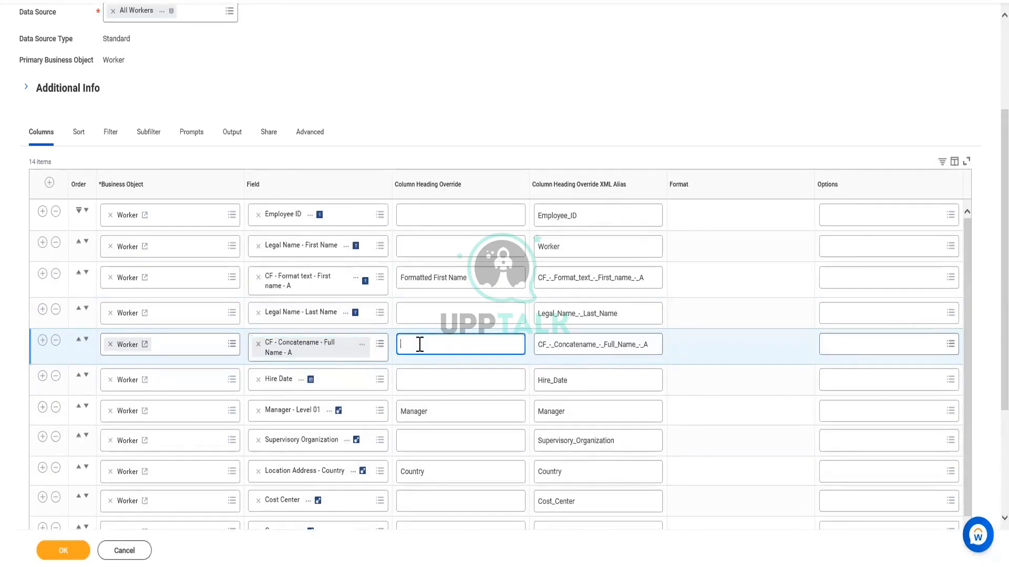
pyautogui.write('Full Name')
pyautogui.click(76, 559)
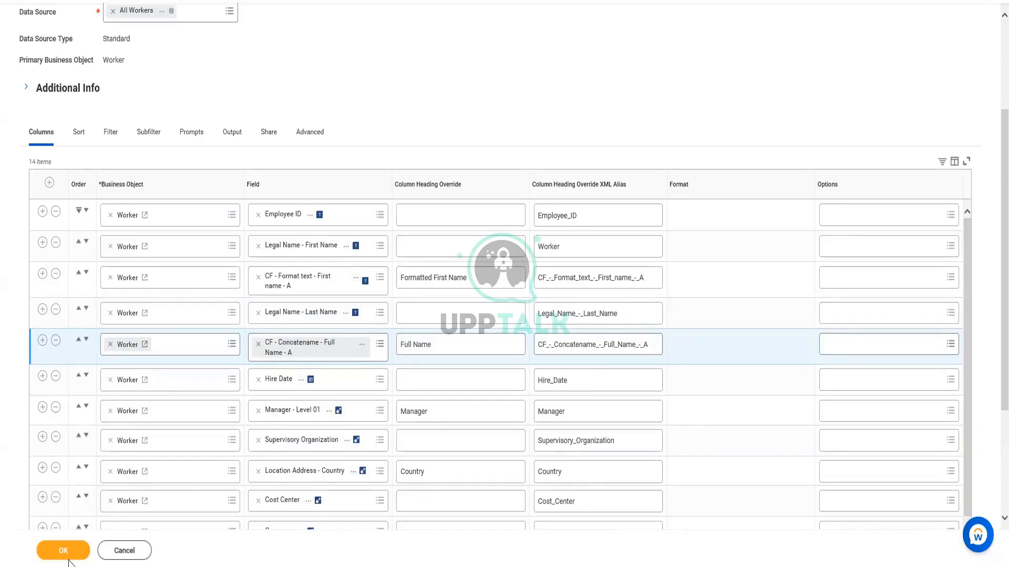
pyautogui.click(69, 557)
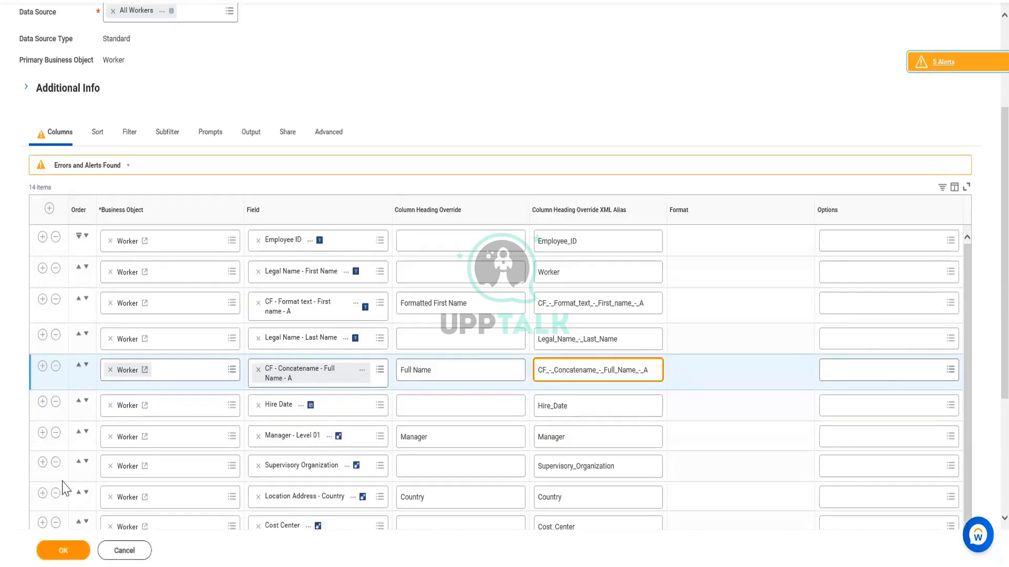
pyautogui.click(65, 553)
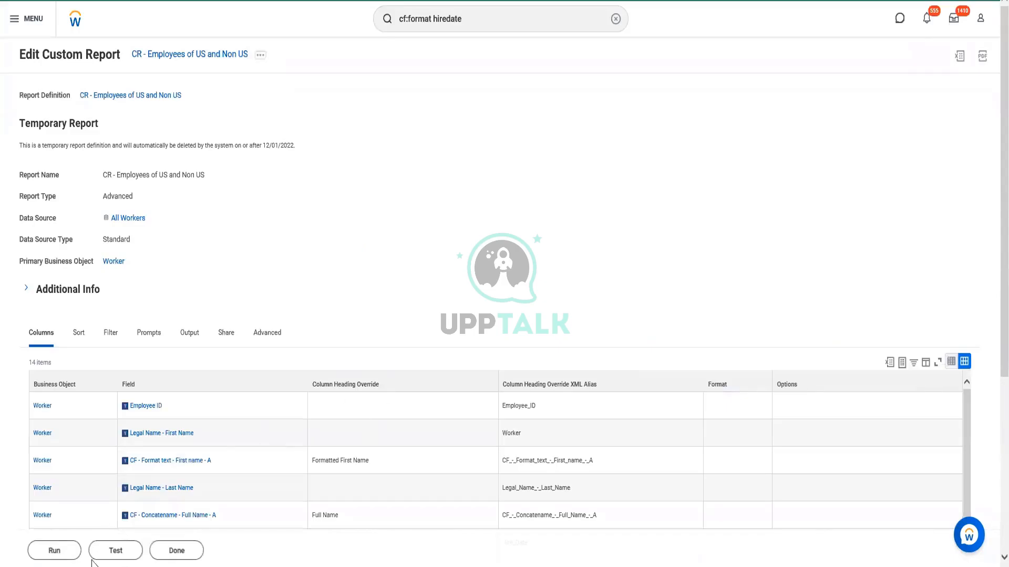
# Run the report and compare the Full Name column with the legal first and last names
pyautogui.click(55, 556)
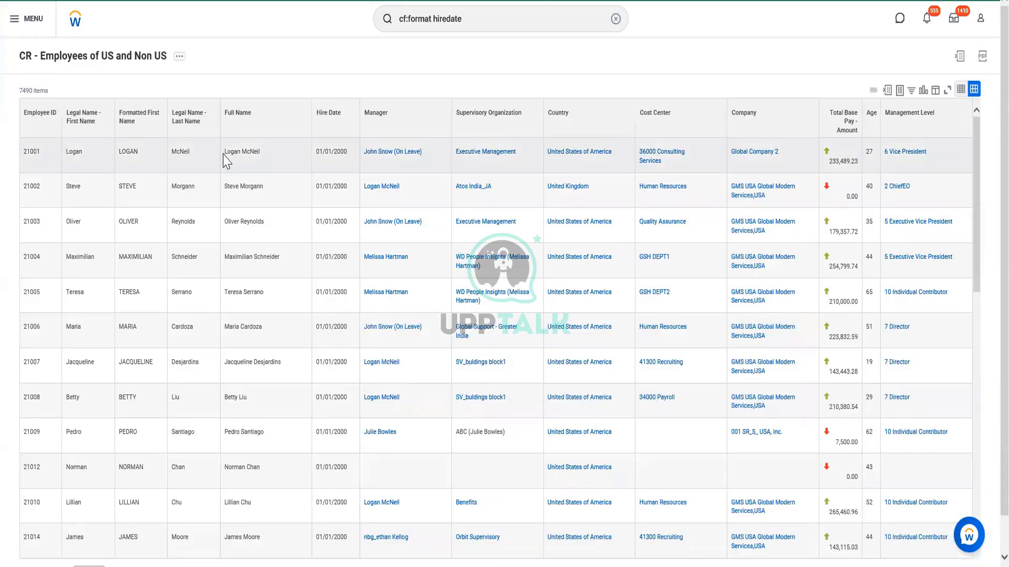
pyautogui.moveTo(226, 154); pyautogui.dragTo(269, 164)
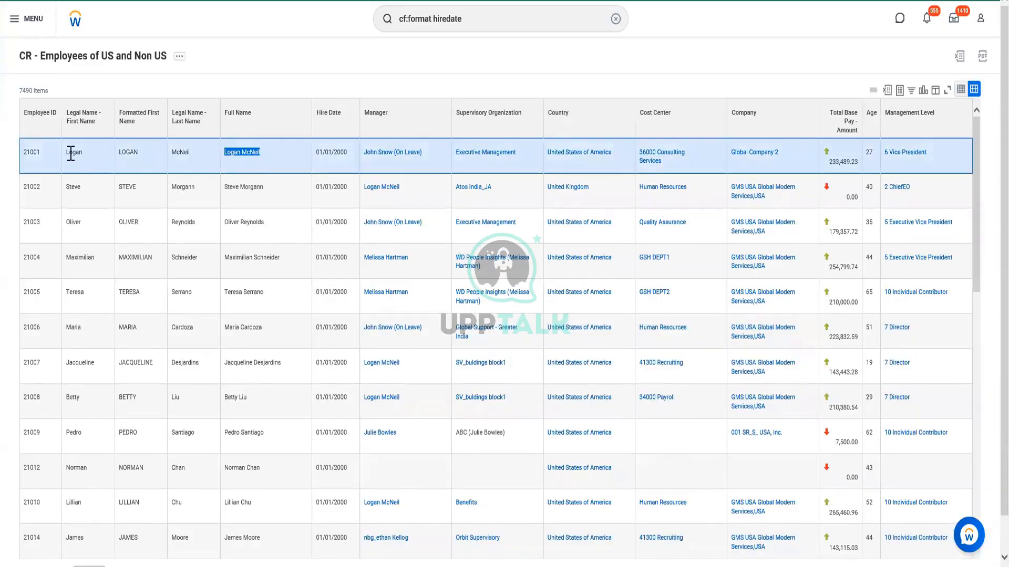
pyautogui.moveTo(68, 153); pyautogui.dragTo(240, 157)
pyautogui.moveTo(263, 226); pyautogui.dragTo(225, 229)
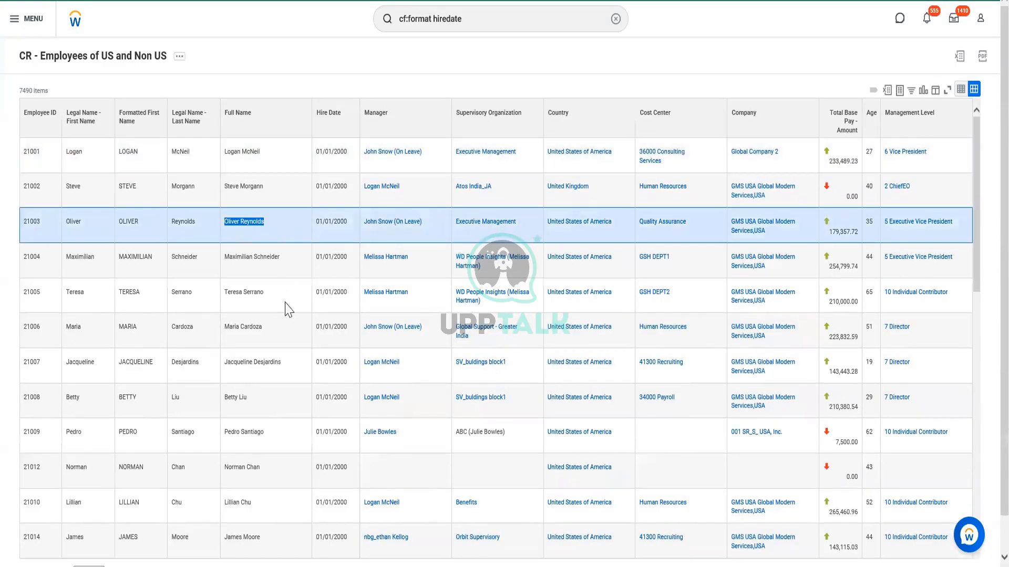
pyautogui.click(290, 326)
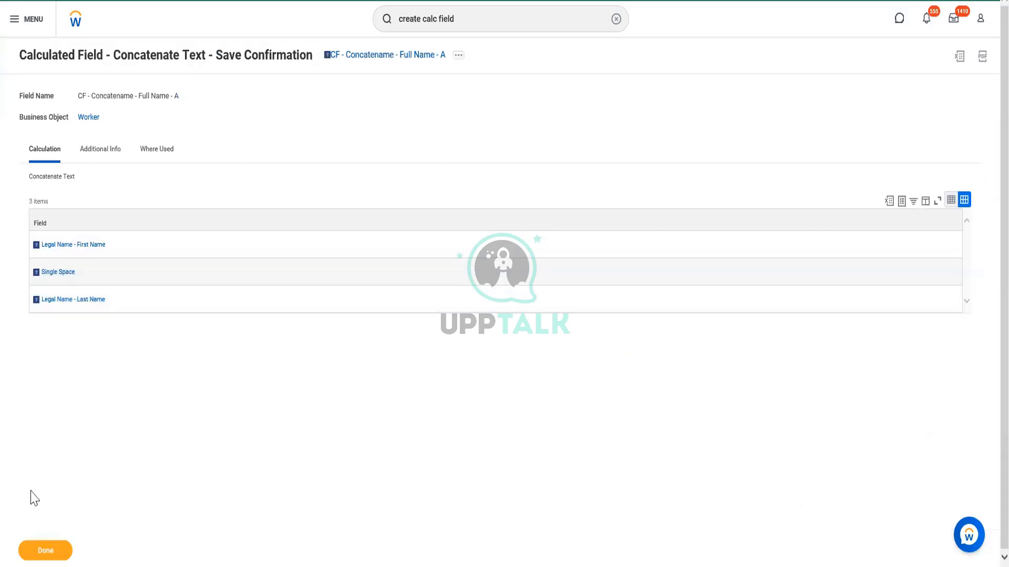
# Start another calculated field and name it CF - Format Date - Hire Date
pyautogui.click(455, 21)
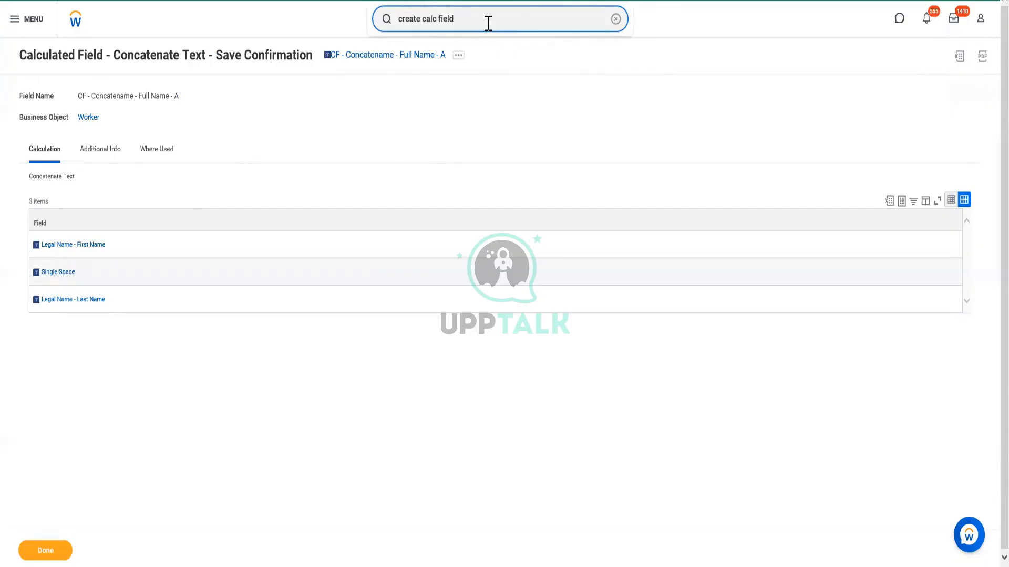
pyautogui.press('Return')
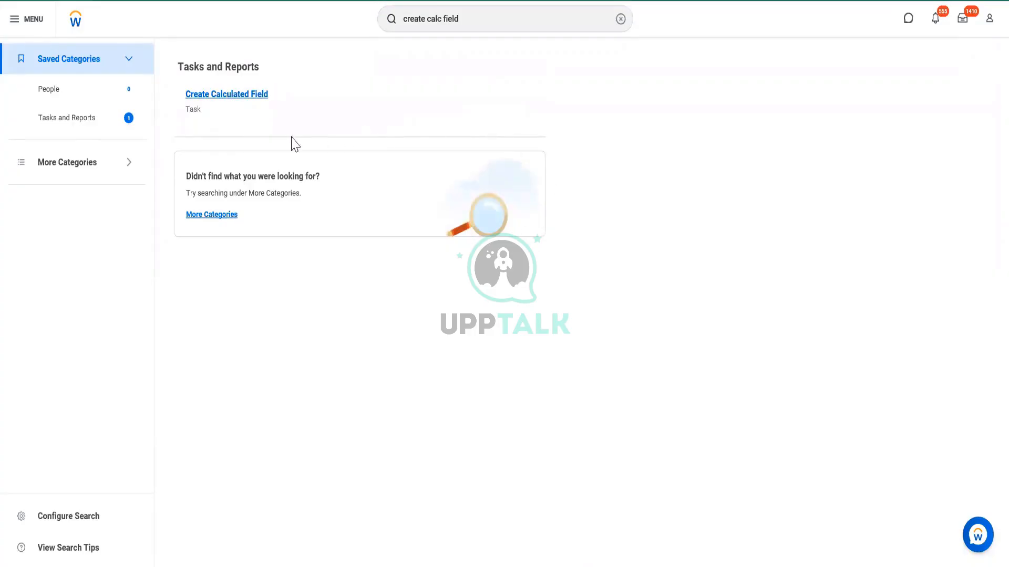
pyautogui.click(254, 95)
pyautogui.click(434, 135)
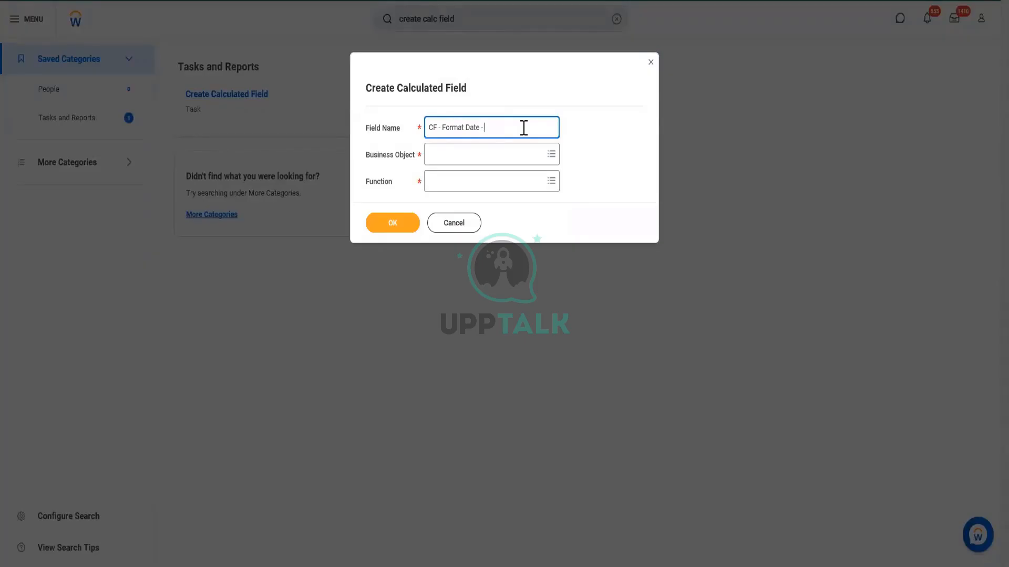
pyautogui.write('dATE')
pyautogui.moveTo(523, 128); pyautogui.dragTo(485, 129)
pyautogui.write('Hire Date')
# Assign the Worker business object and the Format Date function to the new calculated field, and continue to its definition
pyautogui.click(469, 160)
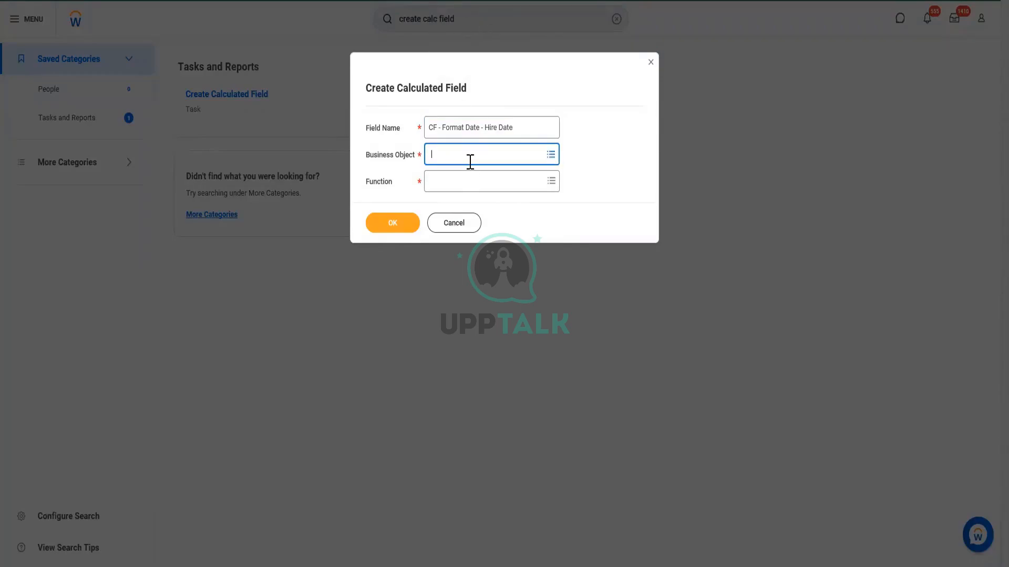
pyautogui.write('Worker')
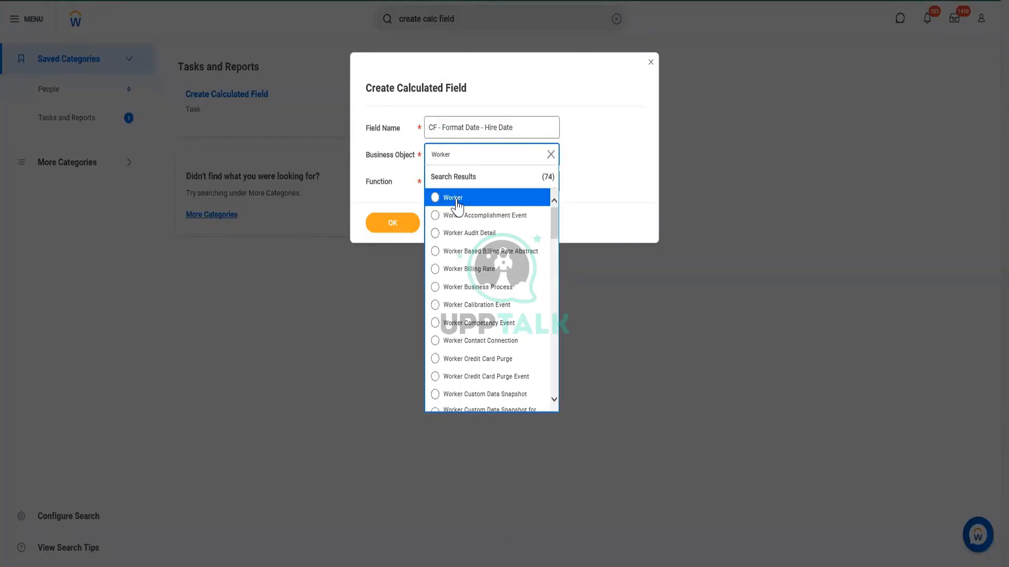
pyautogui.click(457, 196)
pyautogui.click(462, 184)
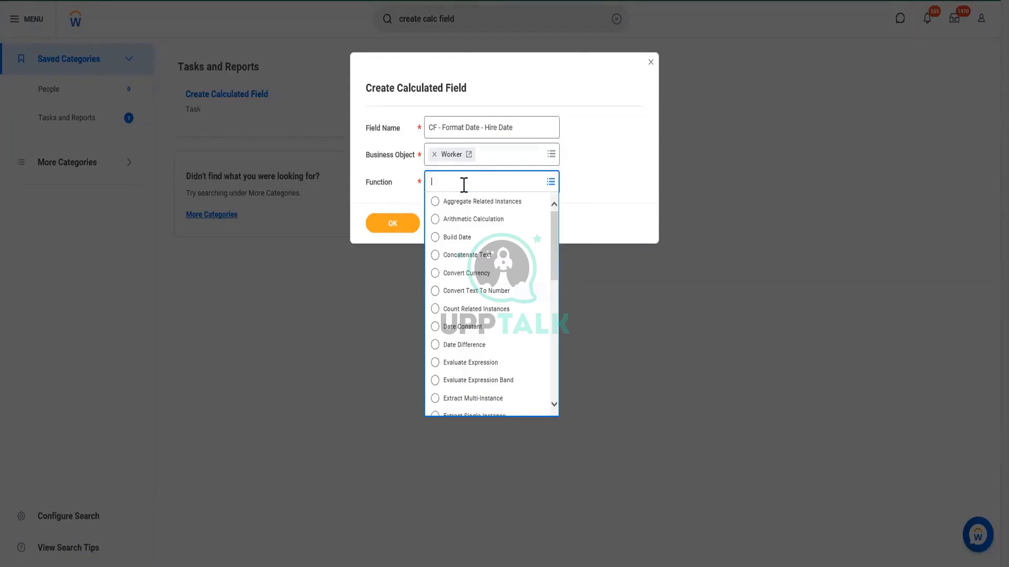
pyautogui.write('format')
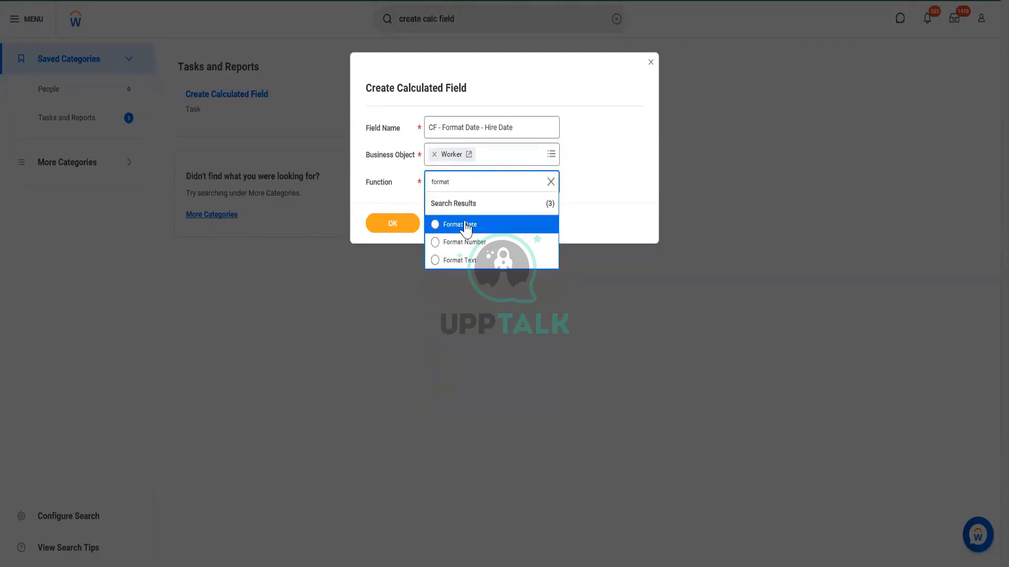
pyautogui.click(461, 224)
pyautogui.click(390, 233)
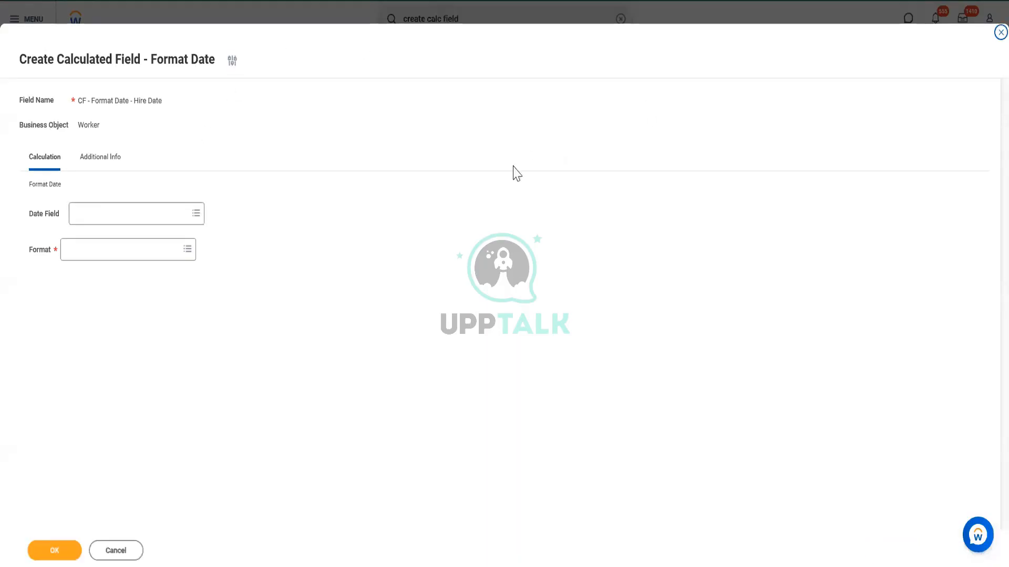
# Search for Hire Date, check the details of the two like-named fields, and set the Workday-delivered Hire Date as the date field
pyautogui.click(129, 217)
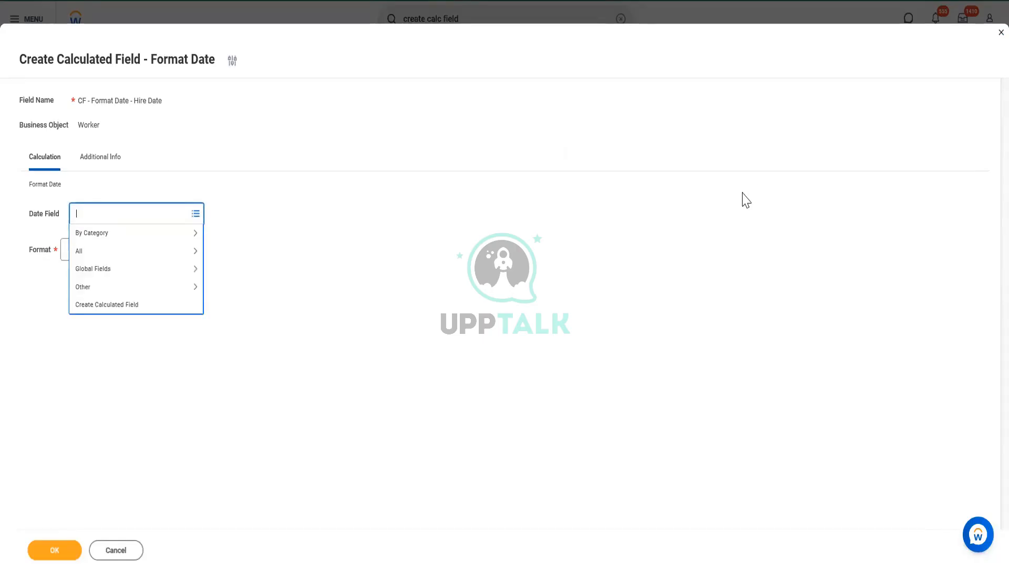
pyautogui.write('Hire Date')
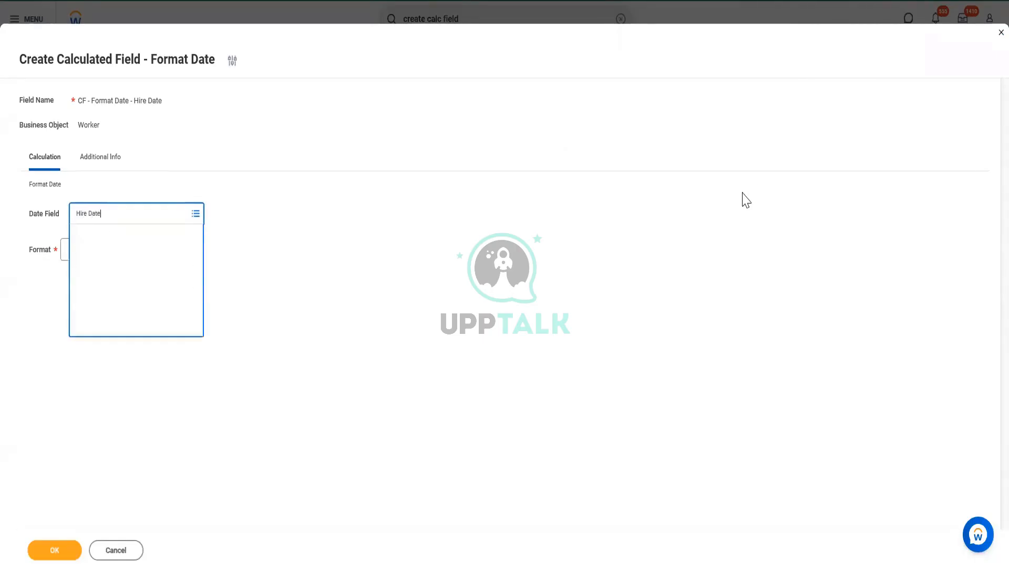
pyautogui.press('Return')
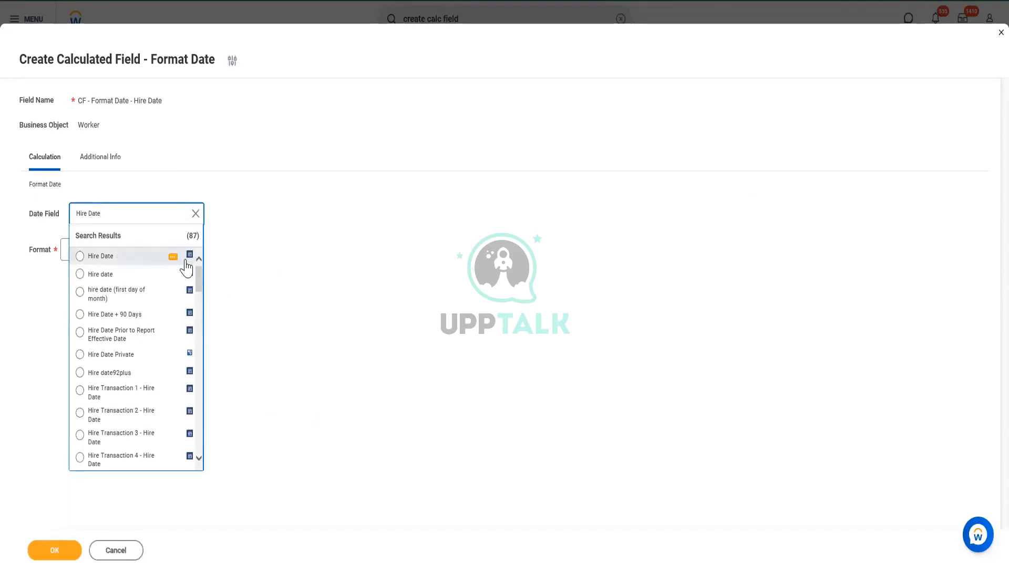
pyautogui.click(173, 257)
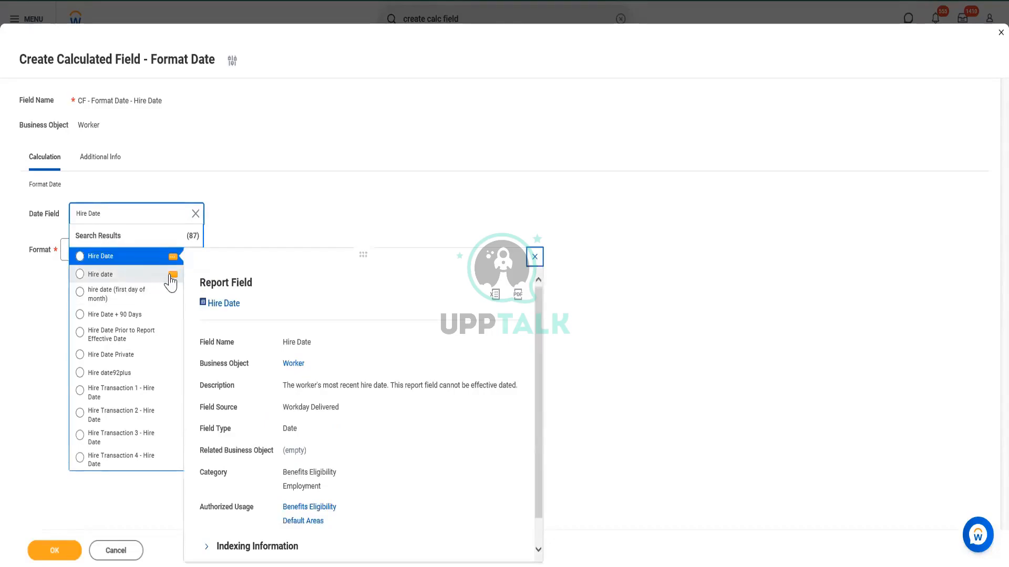
pyautogui.click(172, 275)
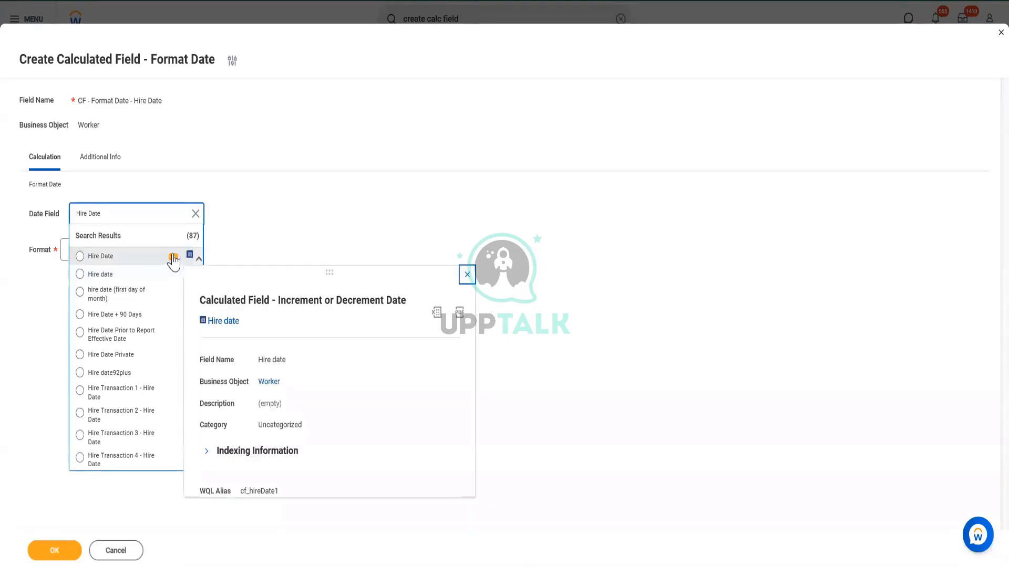
pyautogui.click(92, 257)
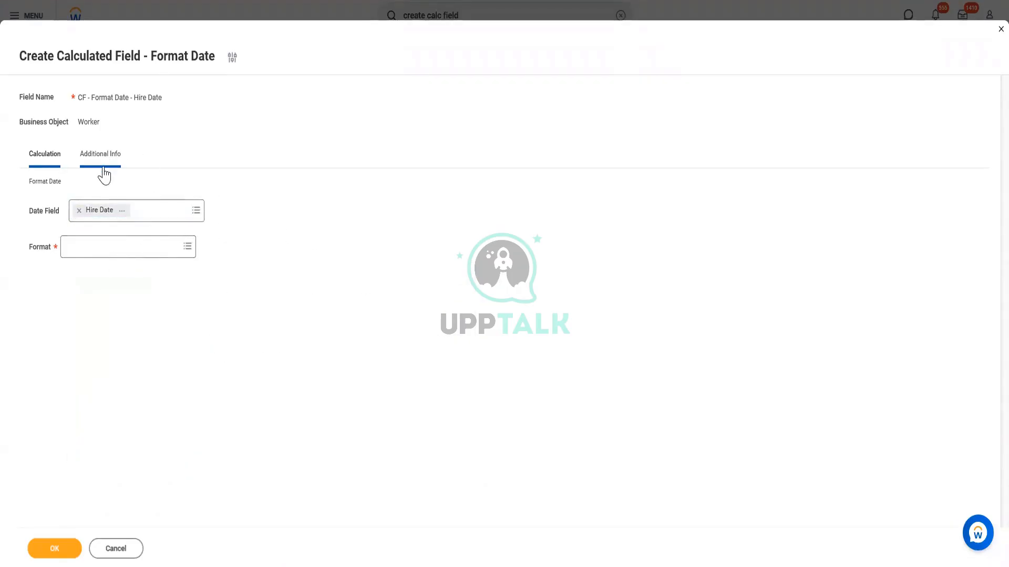
# Set the Format of the Hire Date calculated field to Format Mask
pyautogui.click(105, 245)
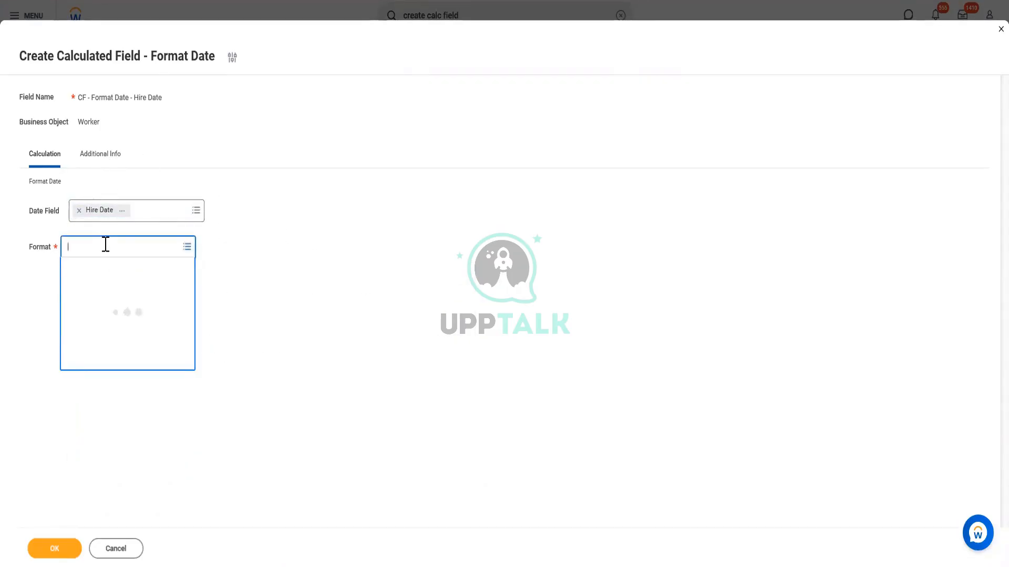
pyautogui.click(92, 391)
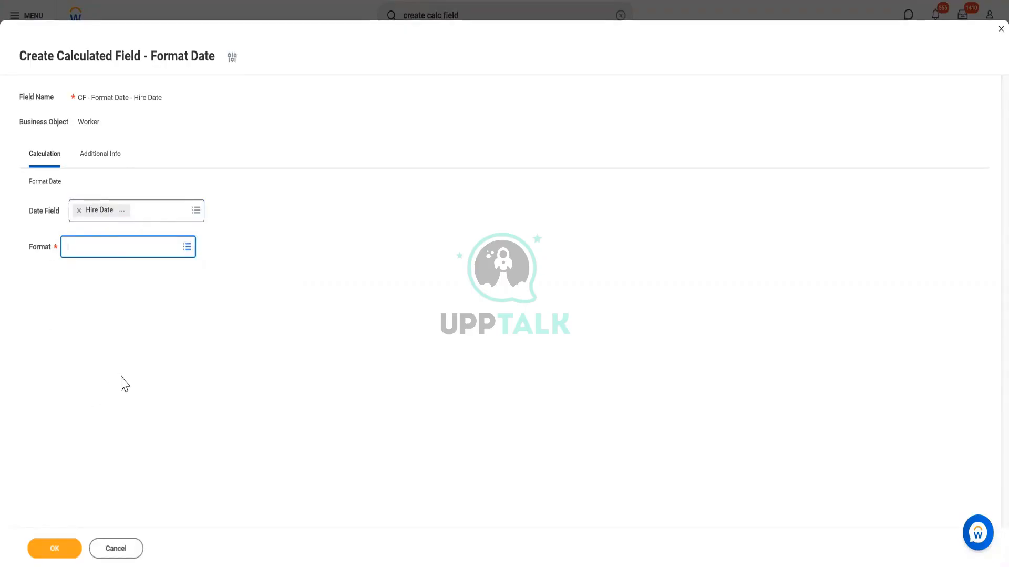
pyautogui.click(117, 247)
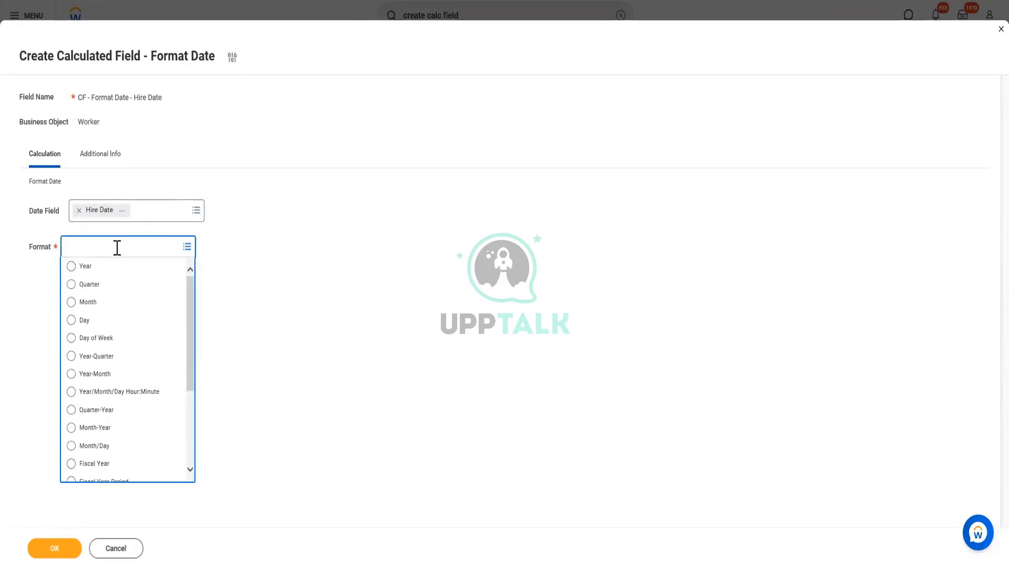
pyautogui.scroll(-3, 142, 462)
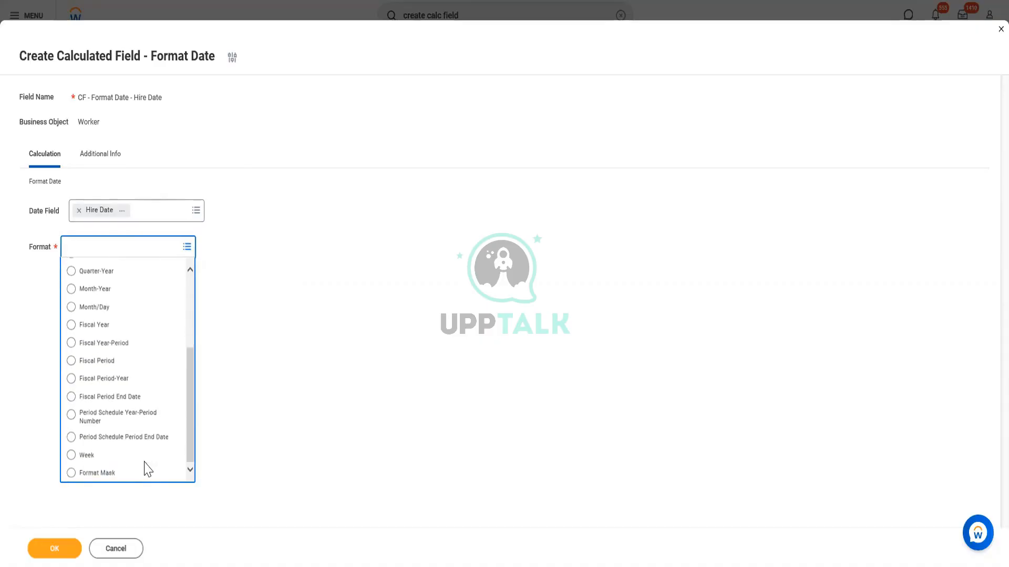
pyautogui.click(117, 475)
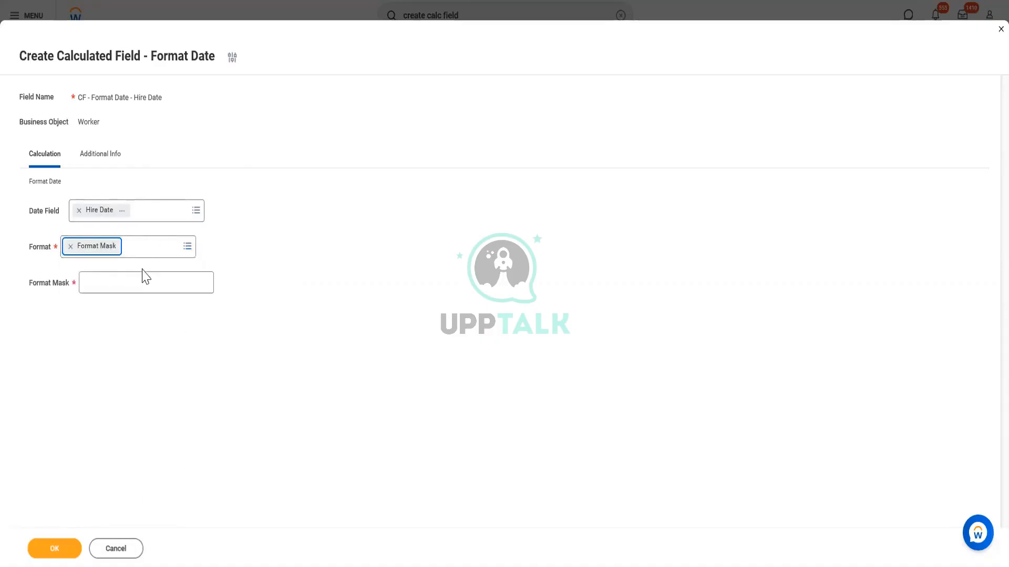
pyautogui.click(125, 284)
pyautogui.click(307, 411)
pyautogui.moveTo(106, 279)
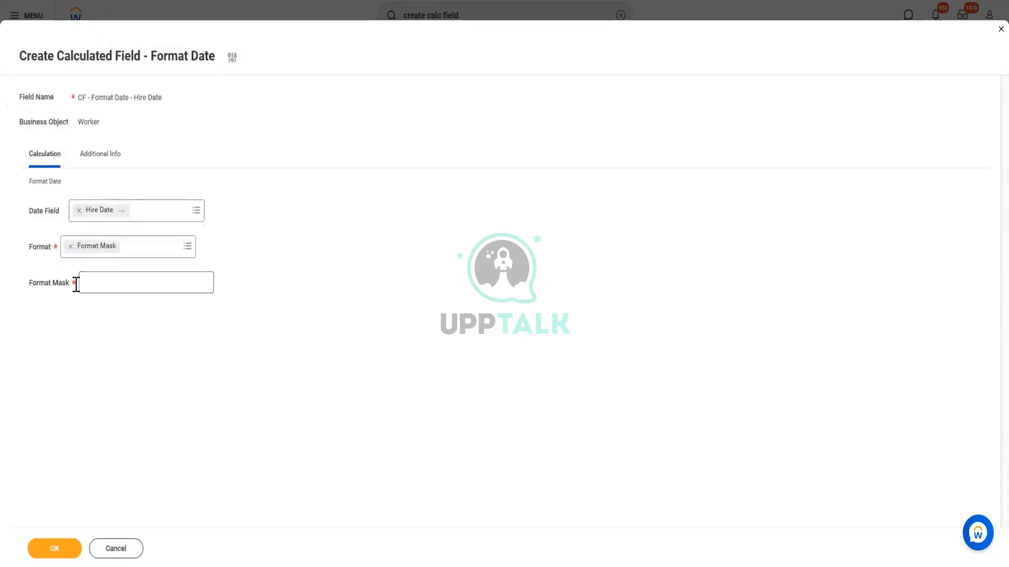
pyautogui.moveTo(76, 285)
# Enter DD MMM YYYY as the format mask and save the calculated field
pyautogui.click(111, 278)
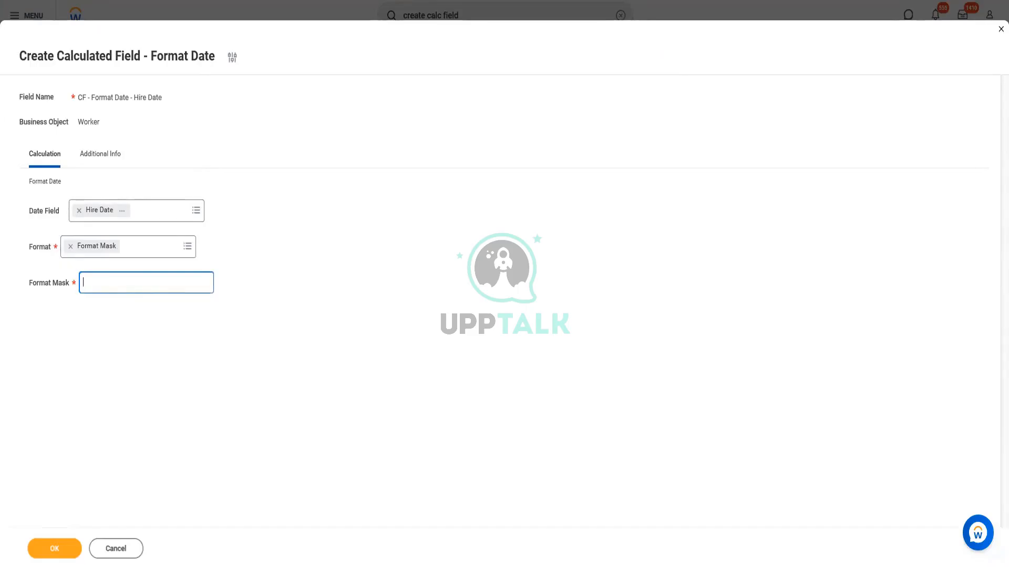
pyautogui.write('DD MMM YYYY')
pyautogui.moveTo(94, 283); pyautogui.dragTo(115, 283)
pyautogui.click(50, 550)
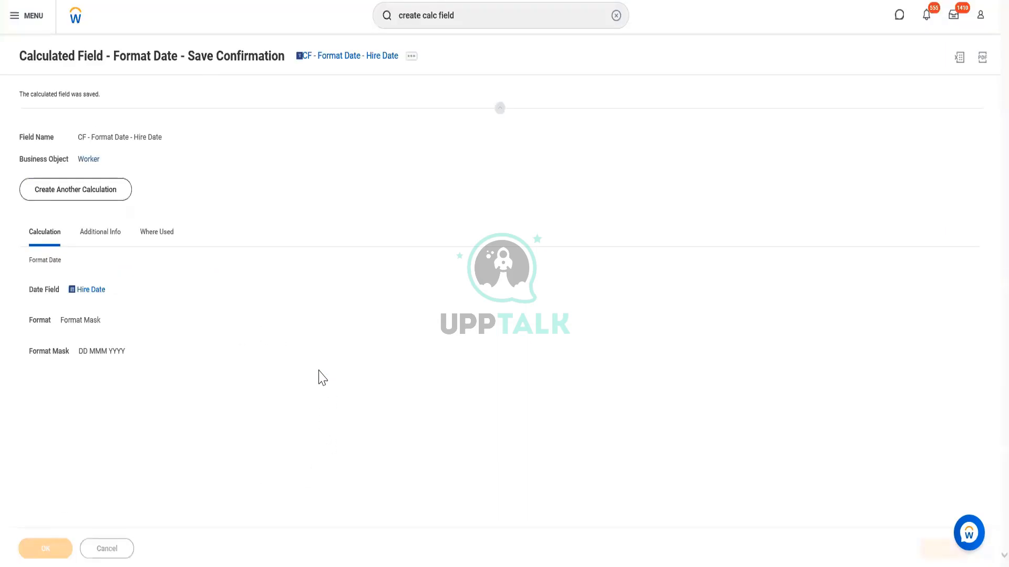
# Copy the saved calculated field's name and open the CR - Employees of US and Non US report for editing
pyautogui.rightClick(375, 56)
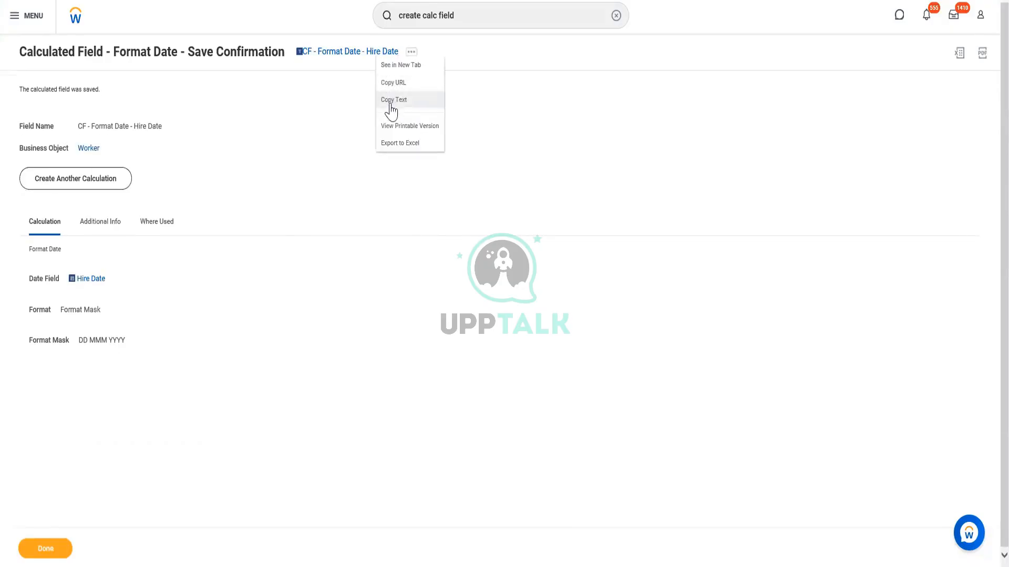
pyautogui.click(392, 100)
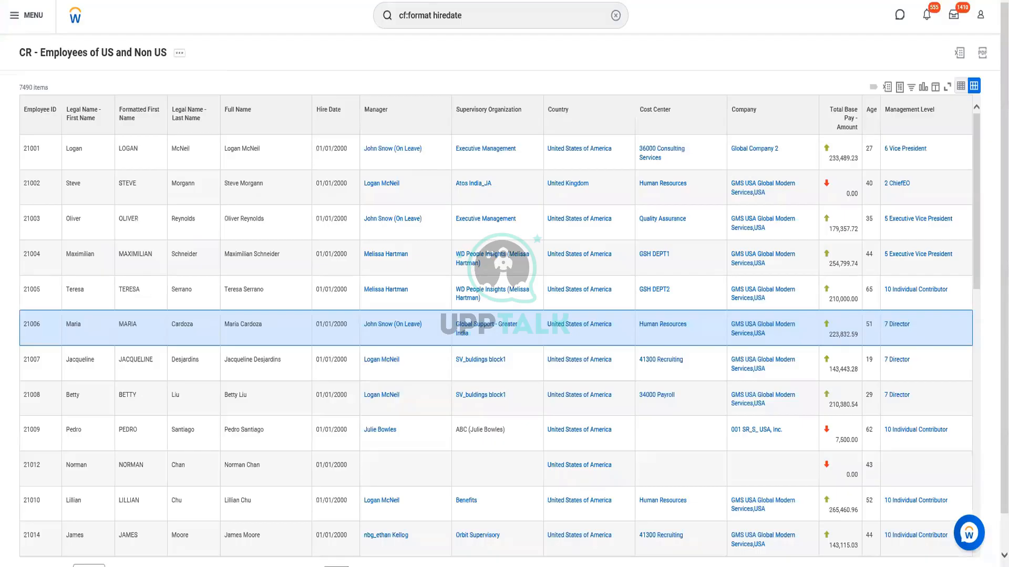
pyautogui.click(180, 57)
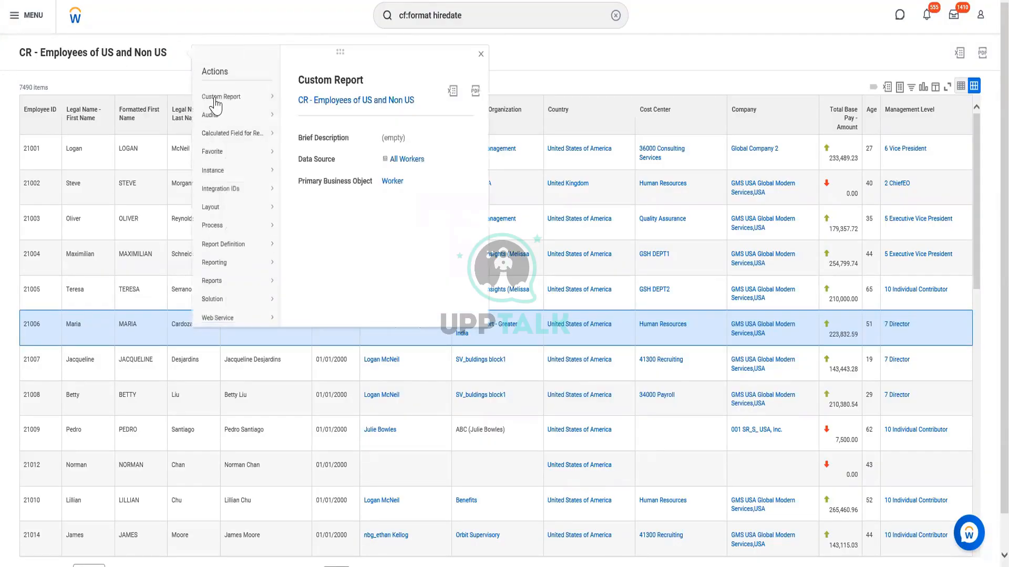
pyautogui.moveTo(221, 102)
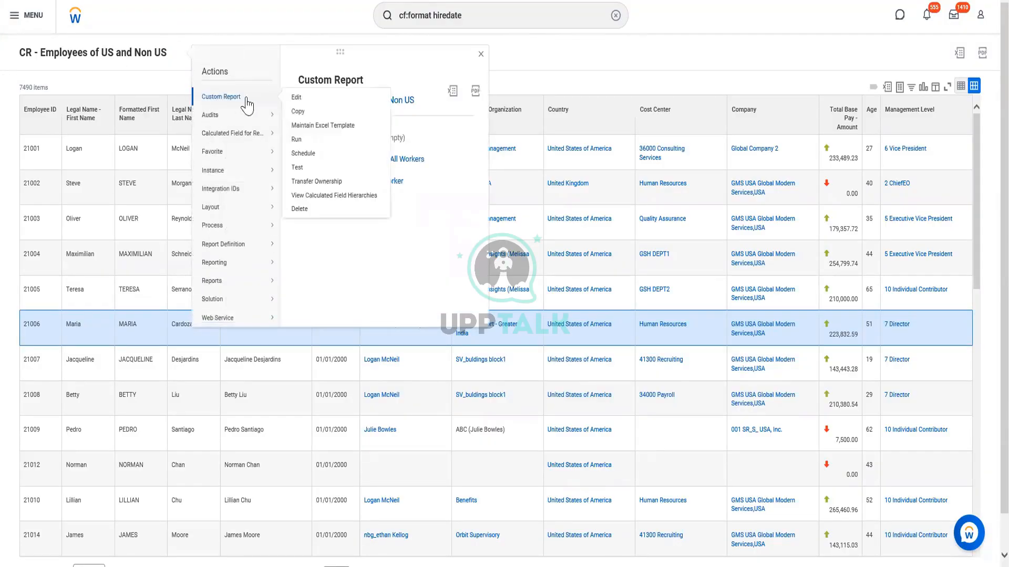
pyautogui.click(297, 100)
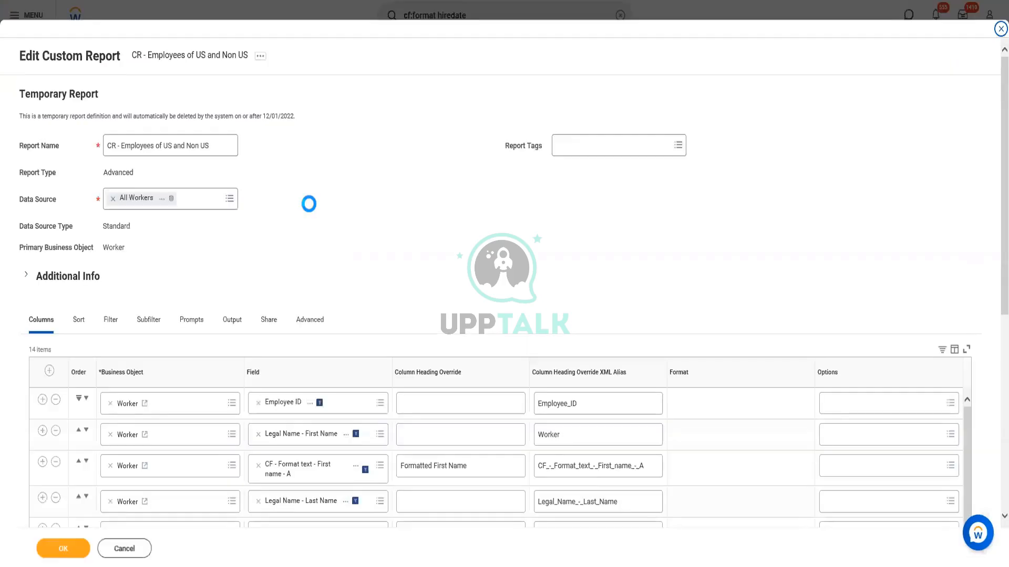
# Insert a Worker column row below Hire Date and search its field for CF - Format Date - Hire Date
pyautogui.scroll(-5, 368, 236)
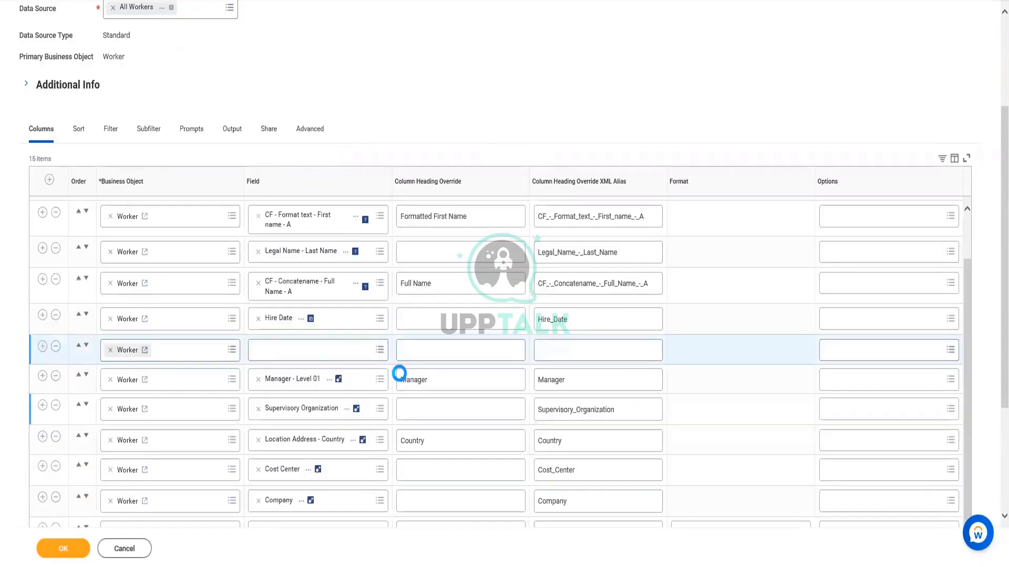
pyautogui.click(323, 349)
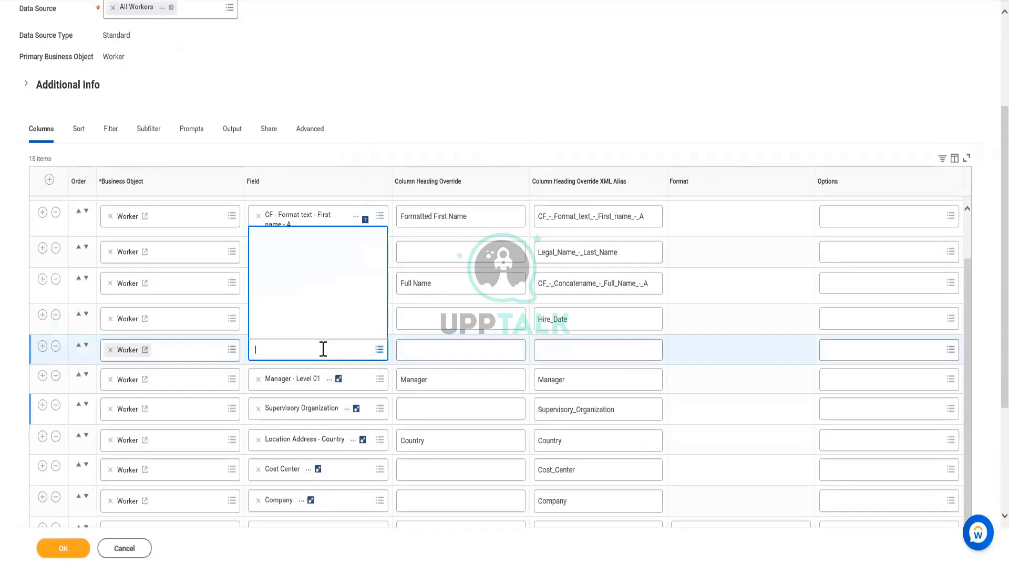
pyautogui.write('CF - Format Date - Hire Date')
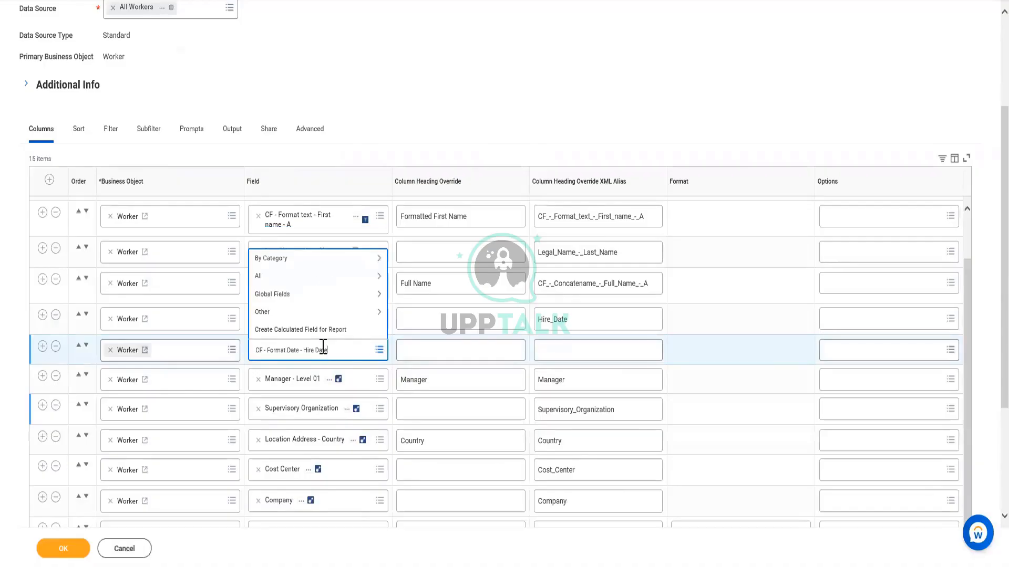
pyautogui.press('Return')
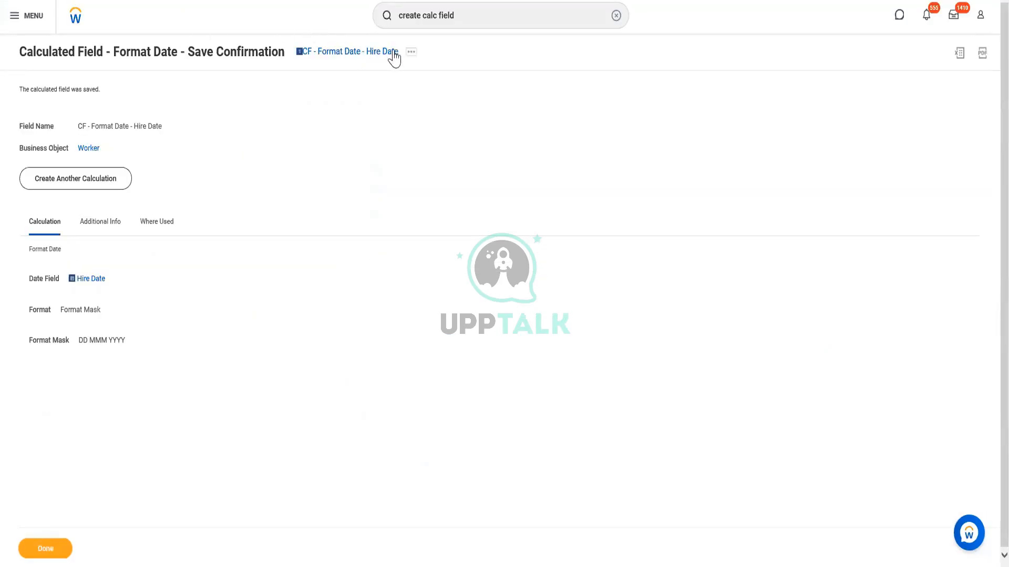
# Rename the saved calculated field as CF - Format Date - Hire Date - A and save it
pyautogui.click(412, 53)
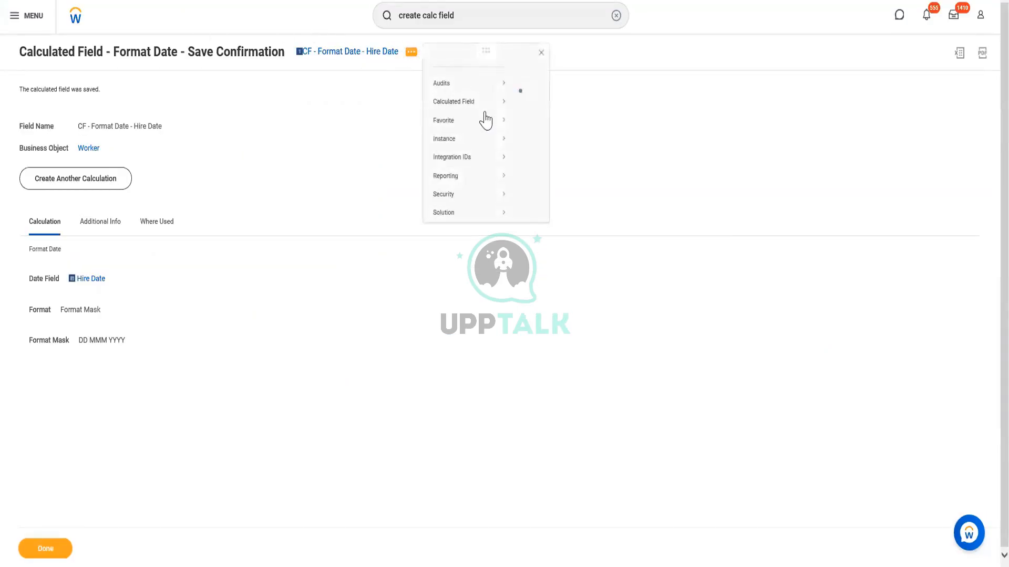
pyautogui.moveTo(455, 117)
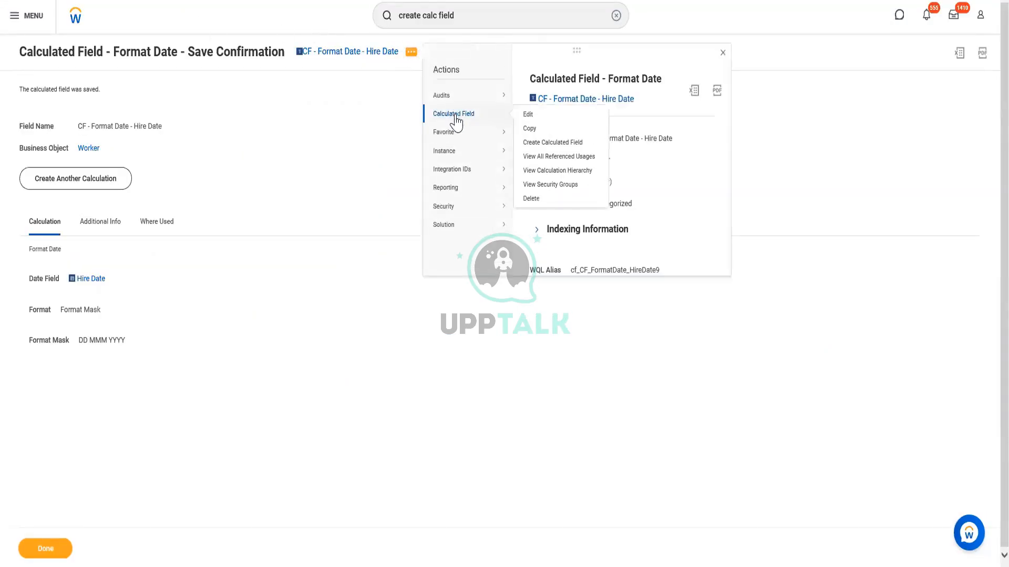
pyautogui.click(527, 115)
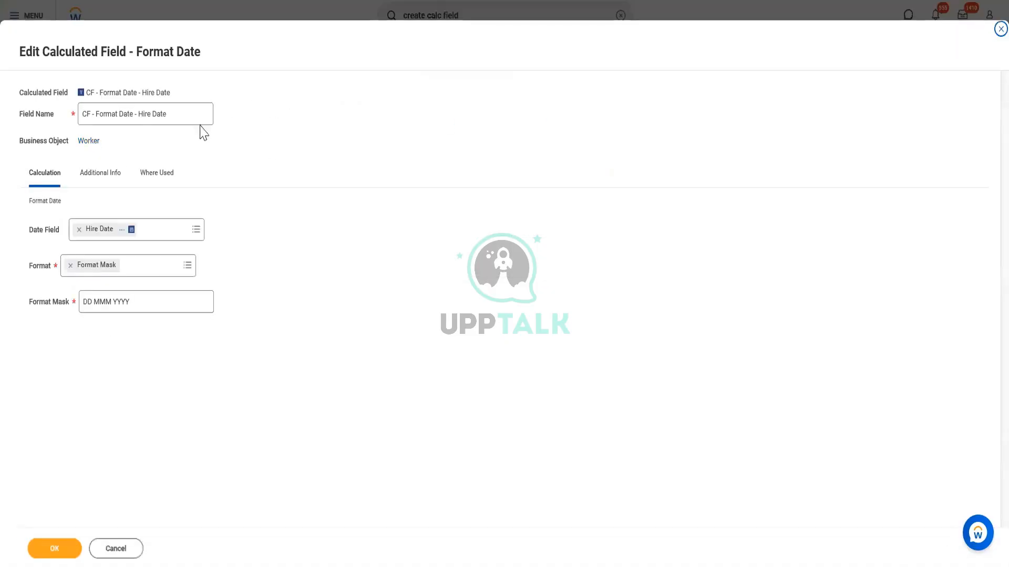
pyautogui.click(190, 113)
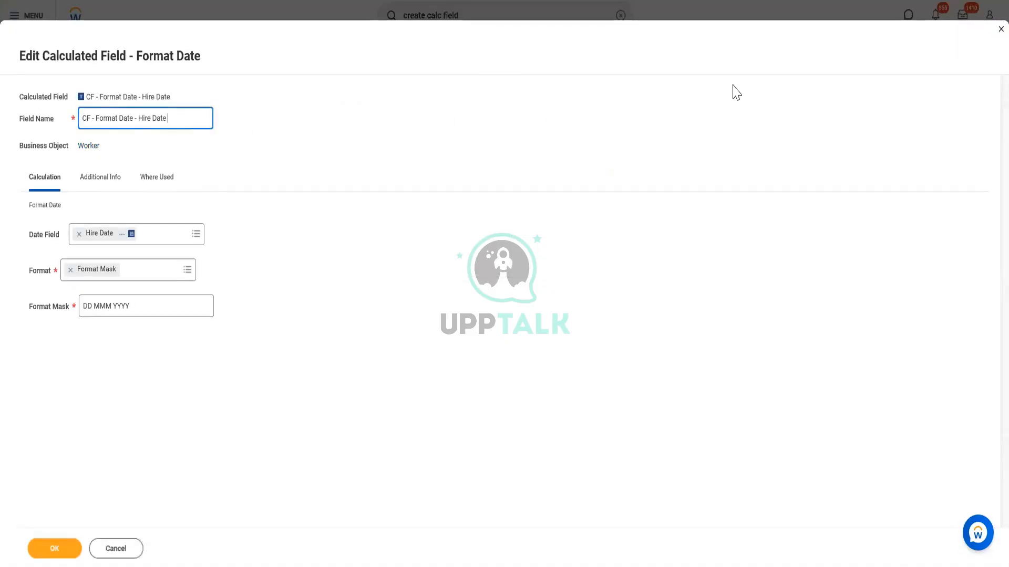
pyautogui.write('- A')
pyautogui.click(66, 556)
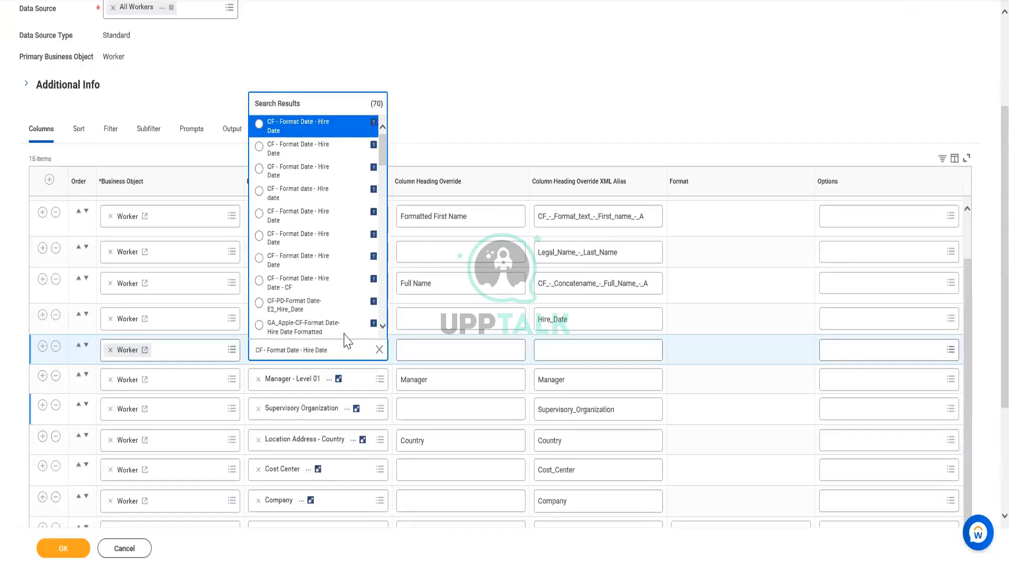
# Set the new column's field to CF - Format Date - Hire Date - A with the heading override Format Date
pyautogui.click(343, 347)
pyautogui.hotkey('ctrl', 'a')
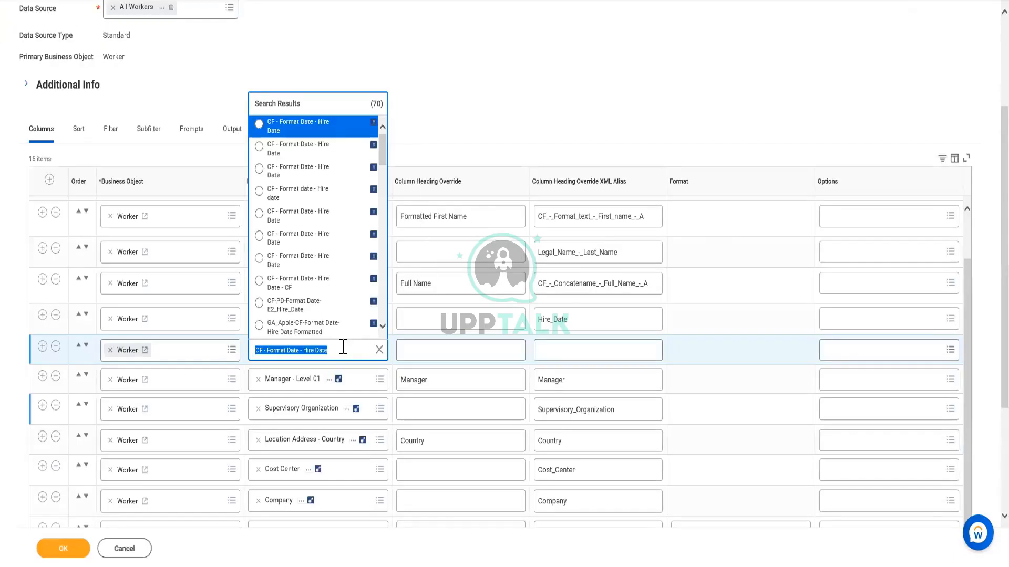
pyautogui.write('CF - Format Date - Hire Date - A')
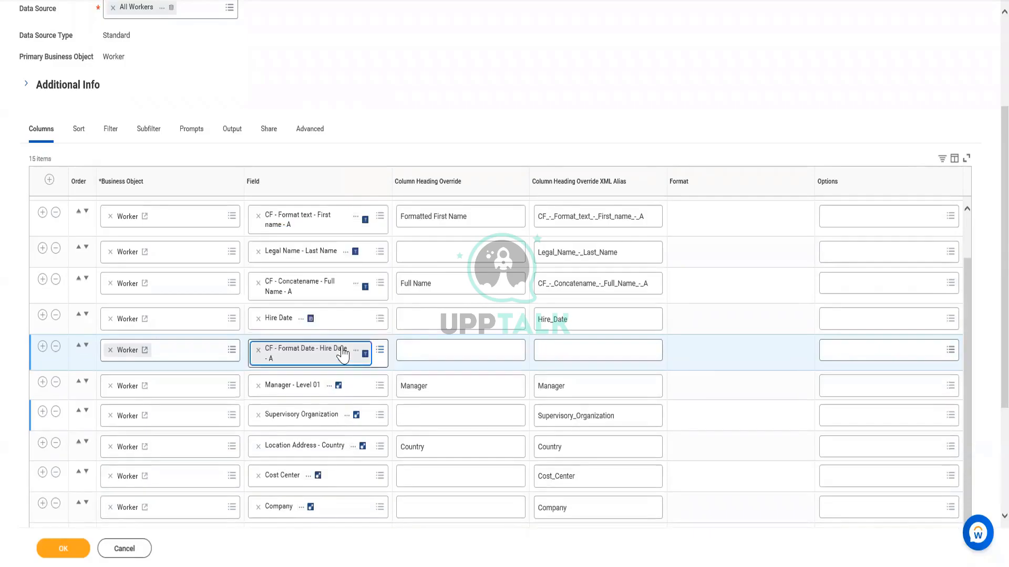
pyautogui.click(407, 348)
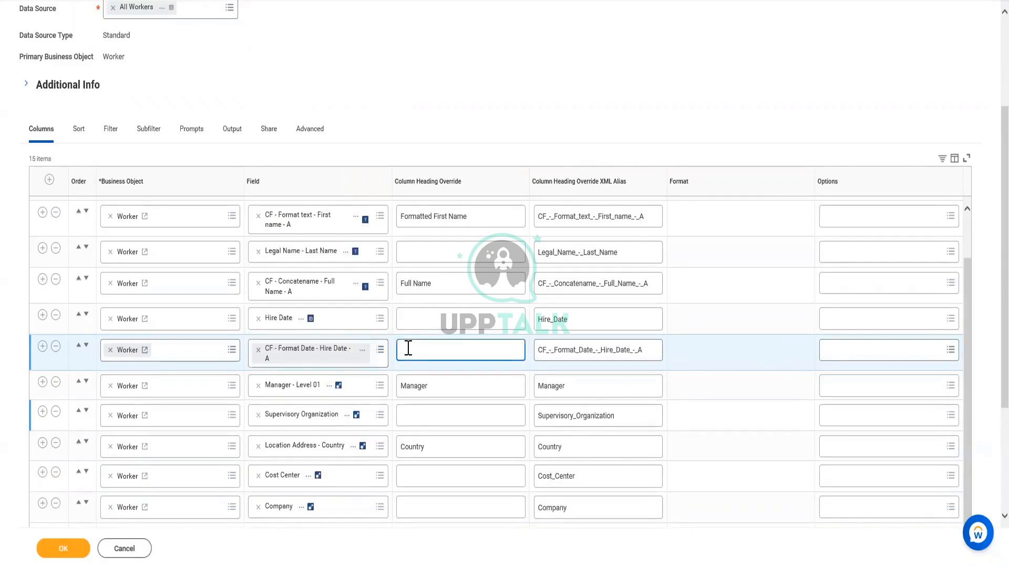
pyautogui.write('Format Date')
# Save the edited report definition and run the report
pyautogui.click(70, 550)
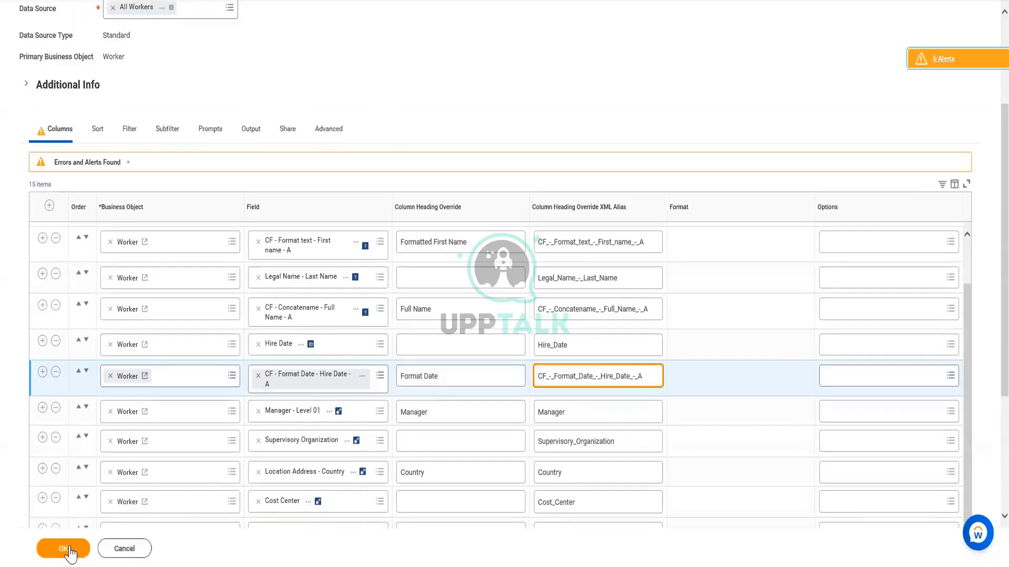
pyautogui.click(69, 550)
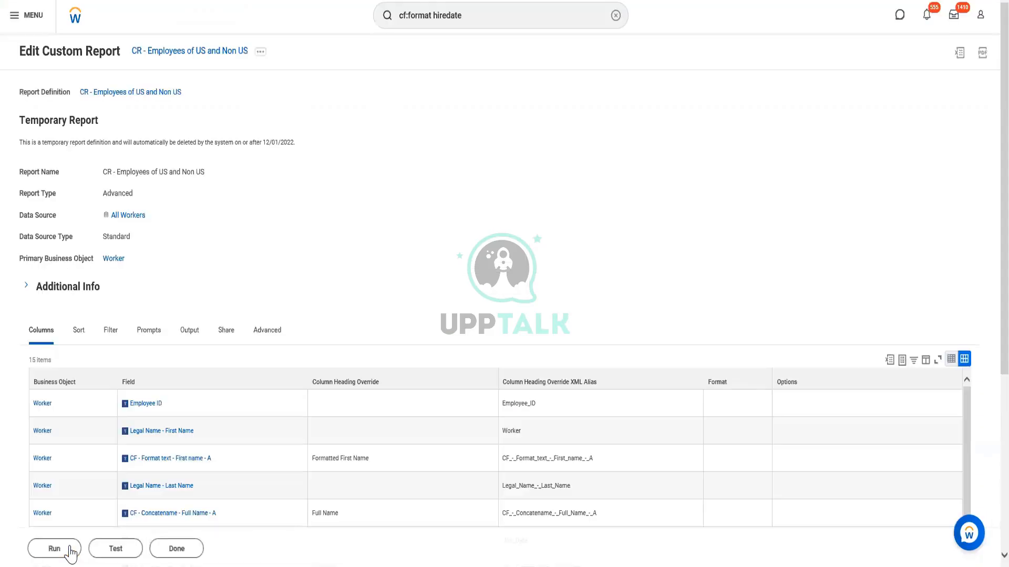
pyautogui.click(70, 550)
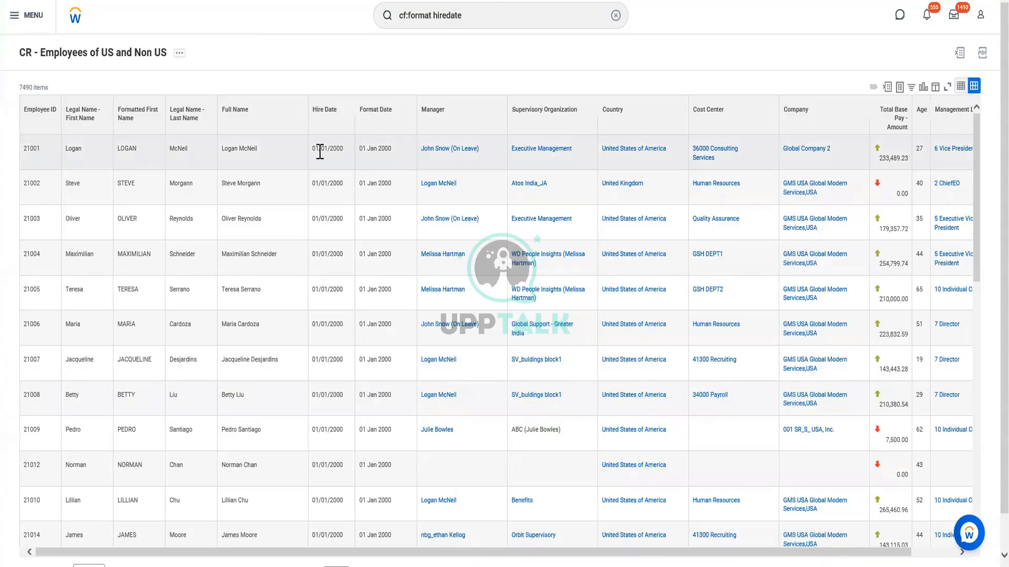
# Compare the Hire Date and Format Date columns across the report's rows
pyautogui.moveTo(314, 149); pyautogui.dragTo(343, 151)
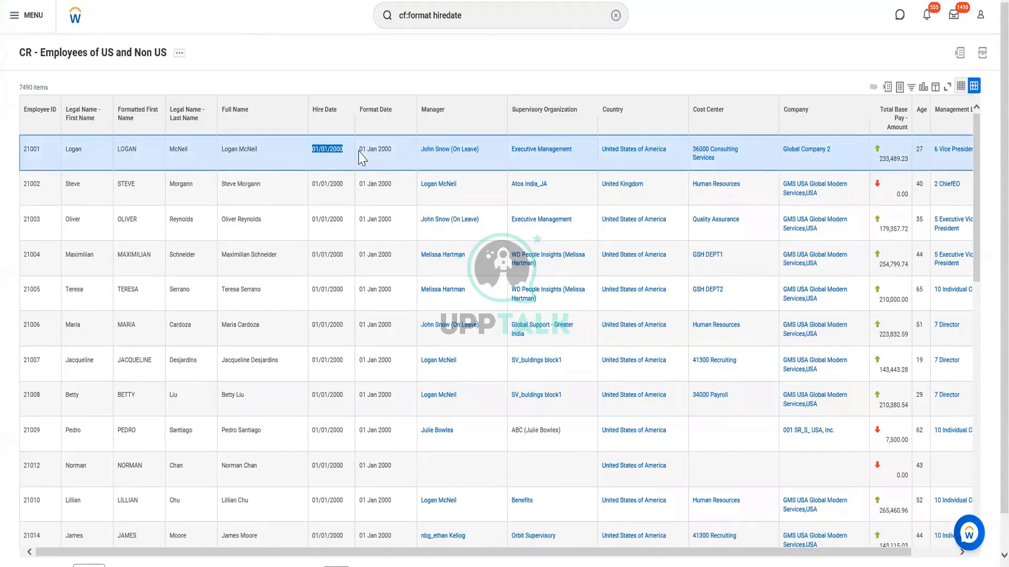
pyautogui.click(362, 156)
pyautogui.tripleClick(384, 164)
pyautogui.click(390, 159)
pyautogui.click(447, 112)
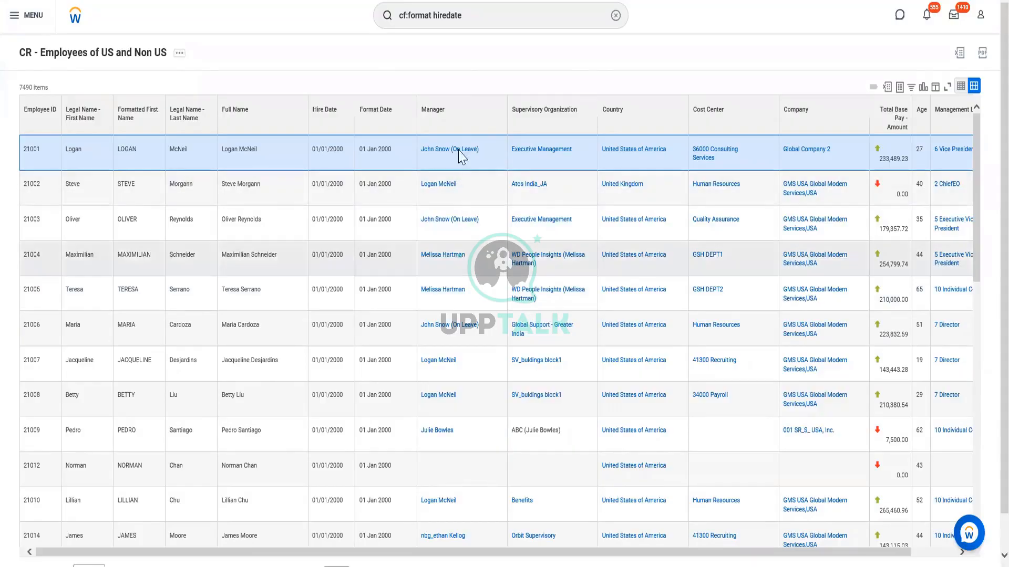
pyautogui.scroll(-3, 477, 337)
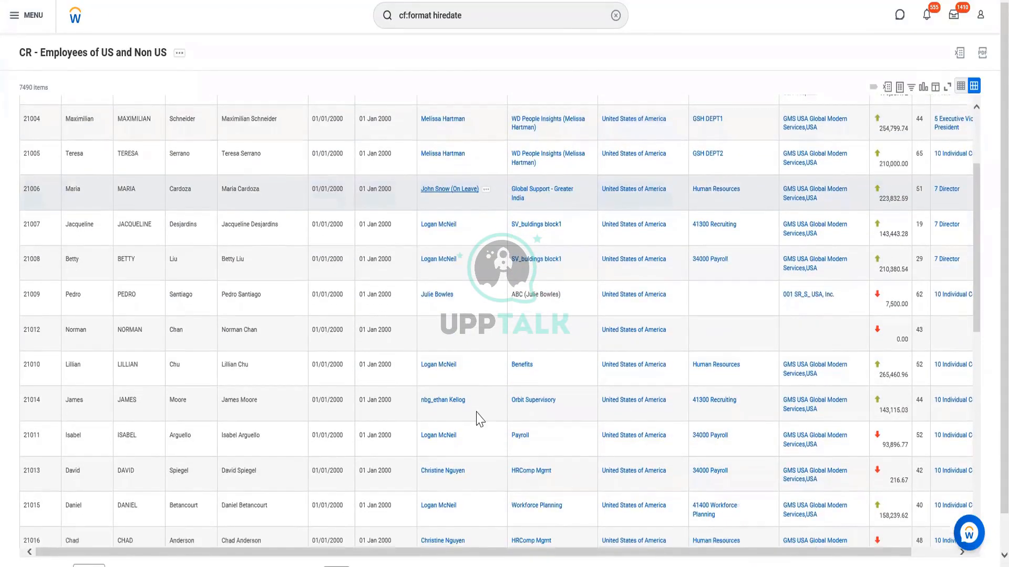
pyautogui.scroll(-3, 481, 401)
pyautogui.scroll(5, 496, 379)
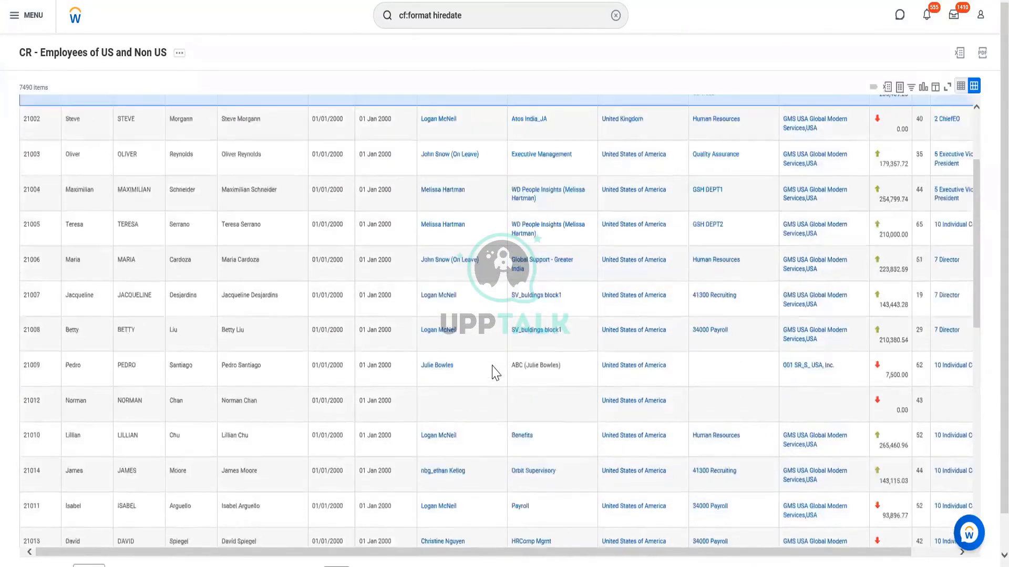
pyautogui.scroll(-4, 494, 371)
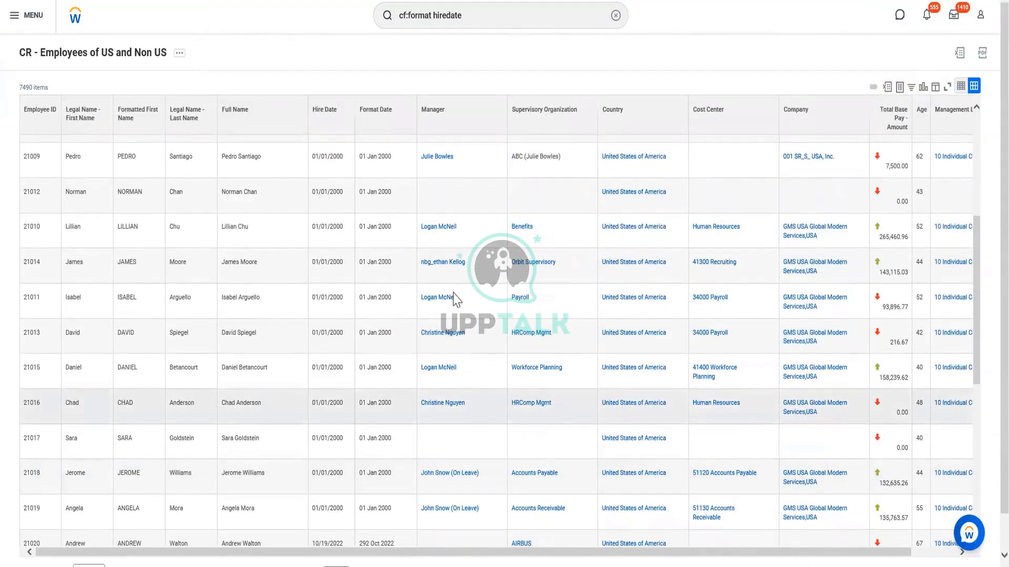
pyautogui.scroll(3, 470, 324)
pyautogui.scroll(3, 469, 325)
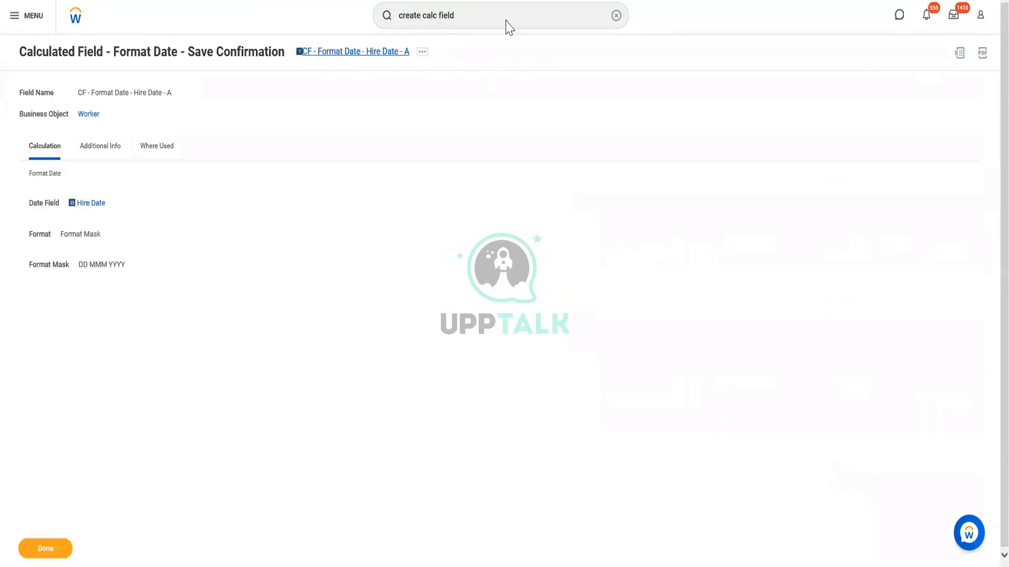
# Start a new calculated field and name it CF - Substring - Manager Name
pyautogui.click(507, 13)
pyautogui.press('Return')
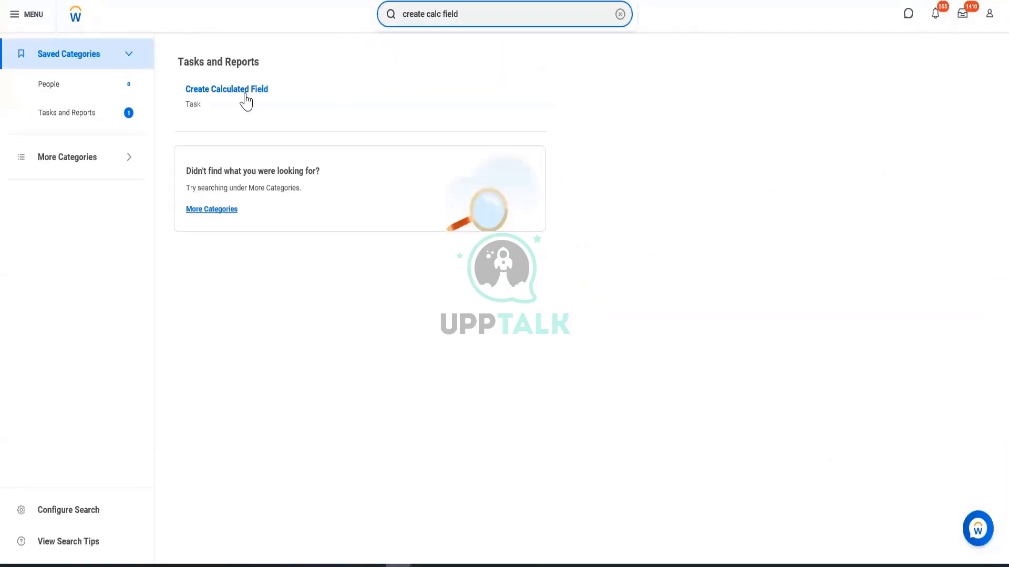
pyautogui.click(244, 92)
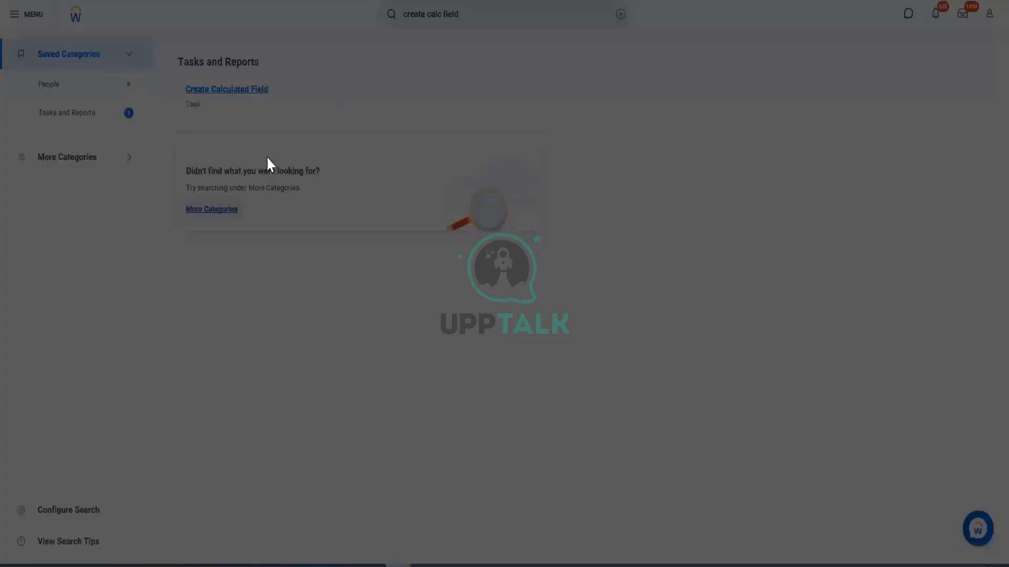
pyautogui.click(485, 125)
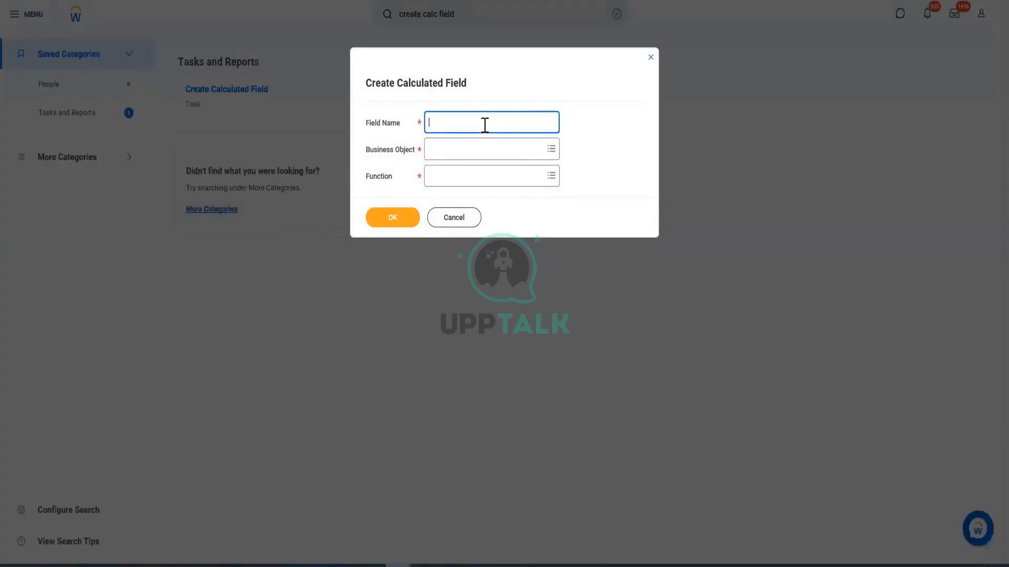
pyautogui.write('CF - Substring - Manager Name')
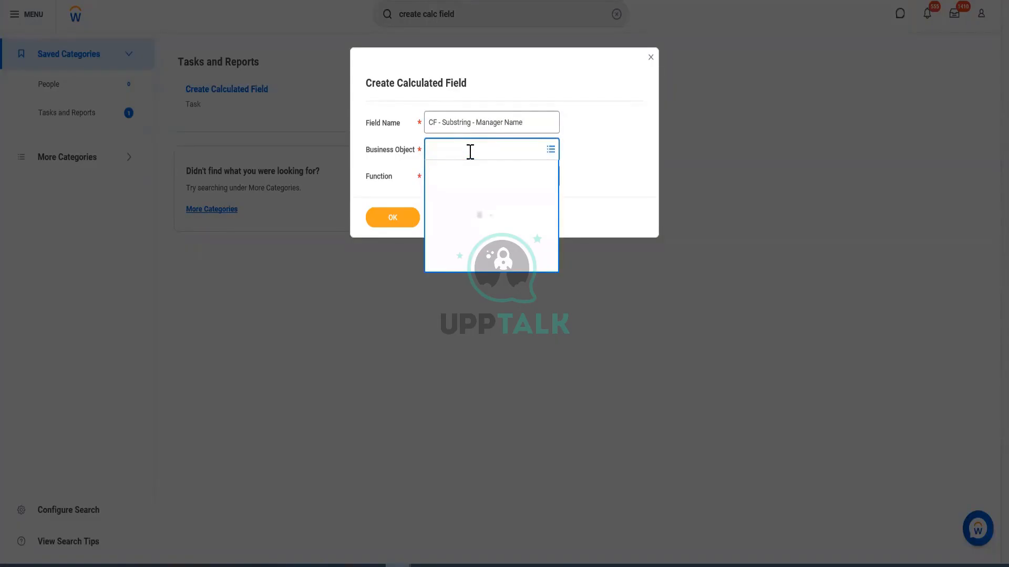
# Set the calculated field's business object to Worker and its function to Substring Text, and continue to its definition
pyautogui.write('worker')
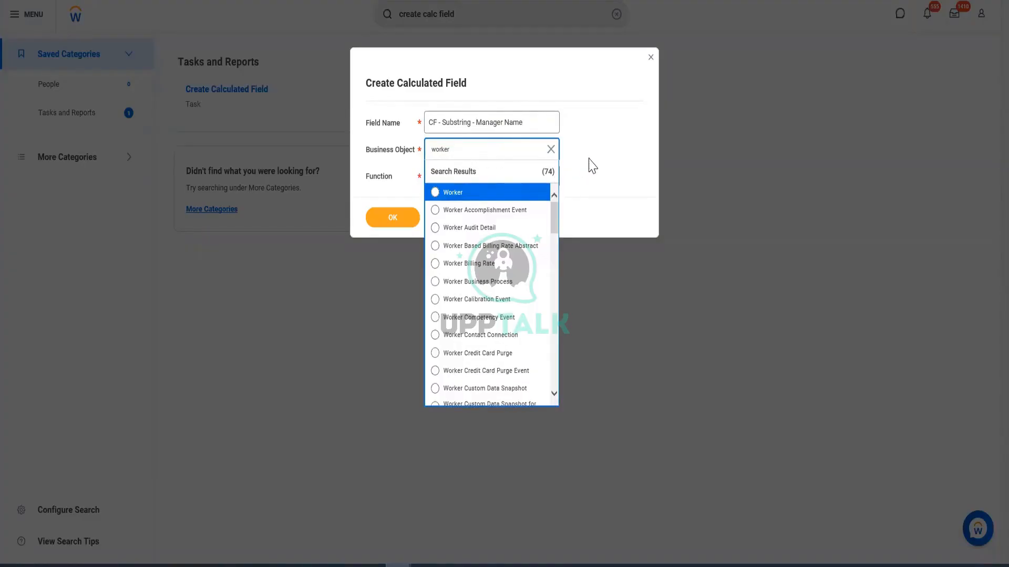
pyautogui.click(468, 194)
pyautogui.click(461, 175)
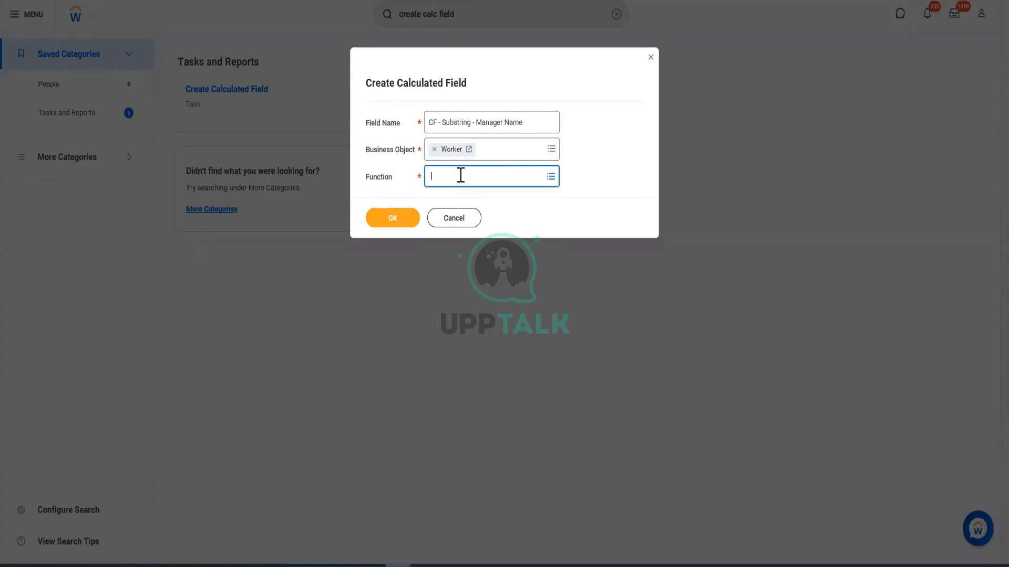
pyautogui.write('Substring')
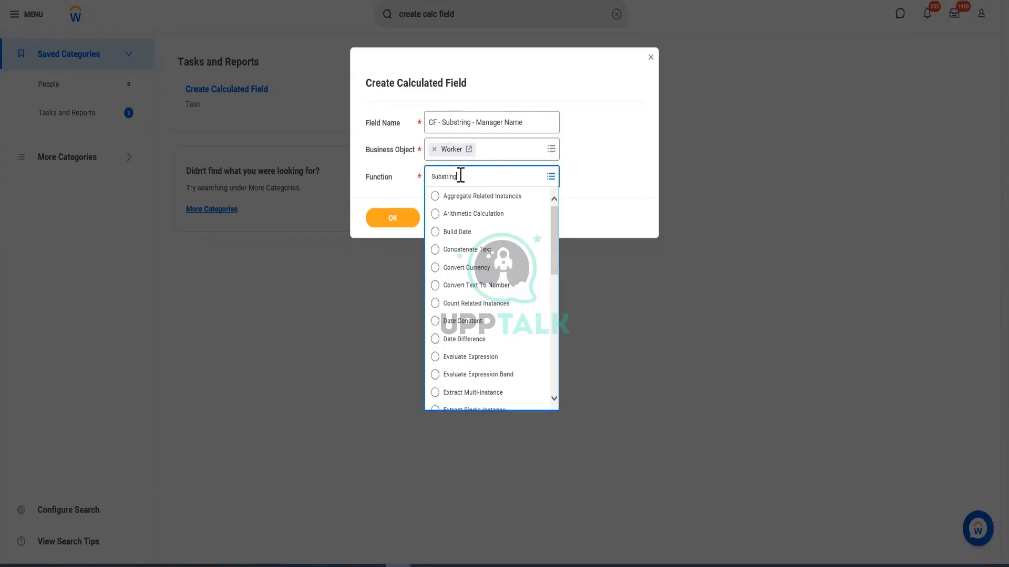
pyautogui.press('Return')
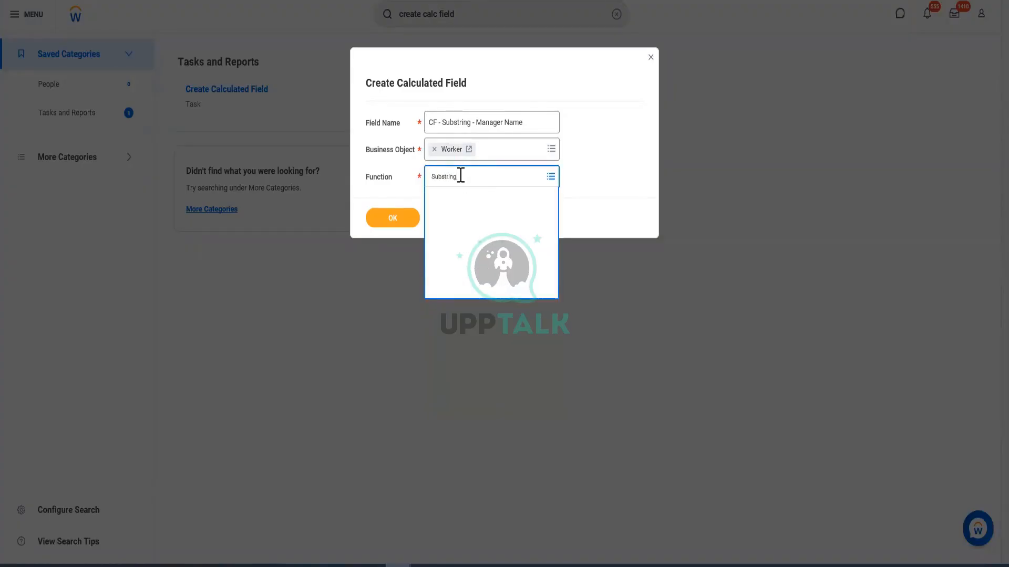
pyautogui.click(399, 223)
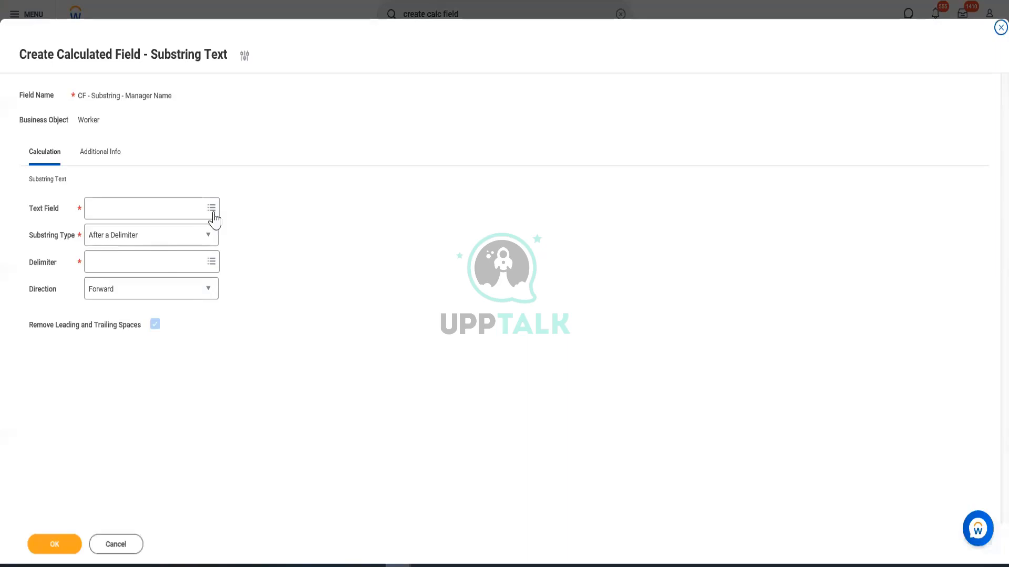
# Open the US and Non US employees report's definition in a new tab and check which field supplies the Manager column
pyautogui.click(150, 209)
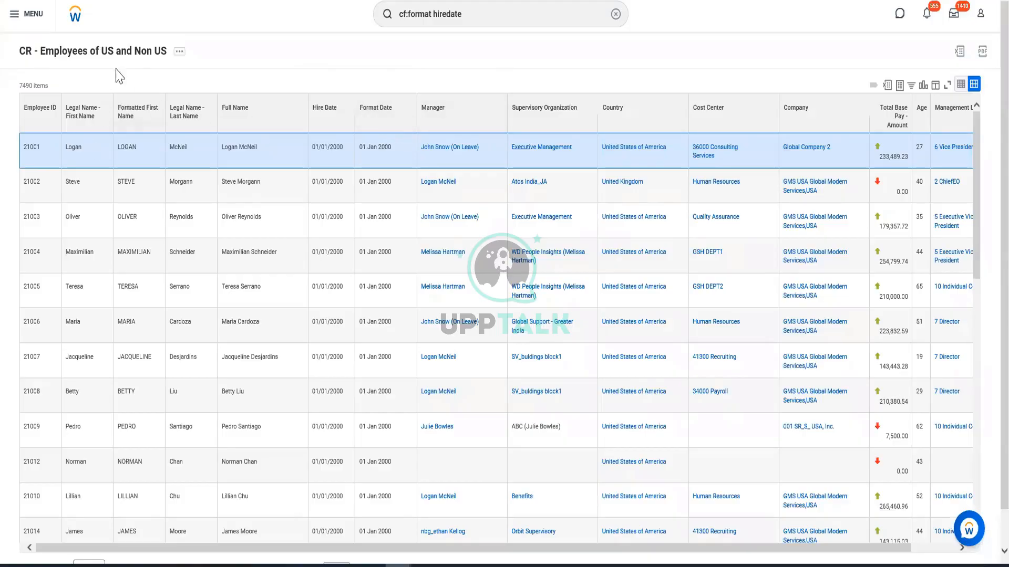
pyautogui.rightClick(113, 52)
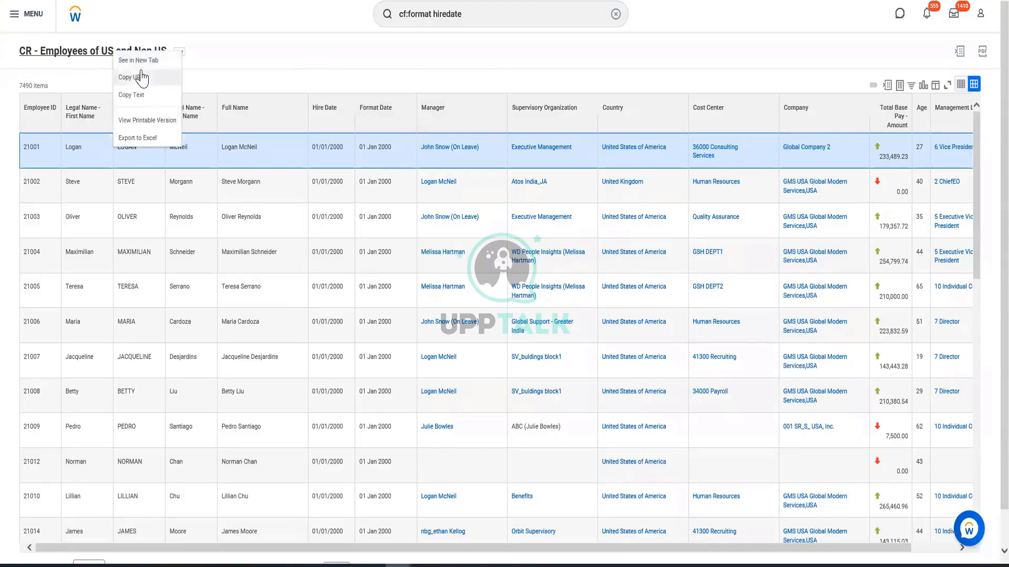
pyautogui.click(145, 62)
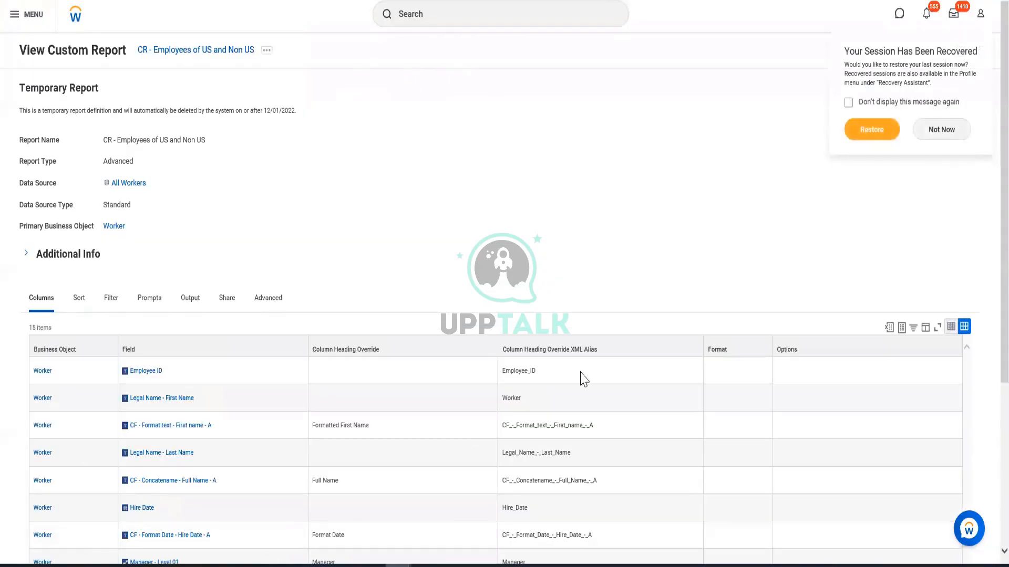
pyautogui.scroll(-5, 583, 315)
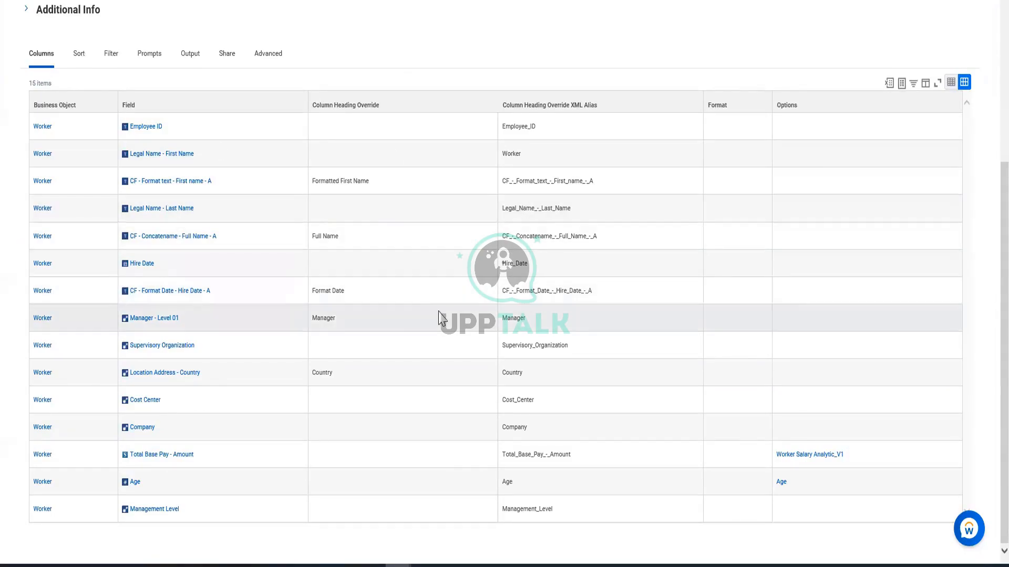
pyautogui.rightClick(165, 320)
# Set the substring calculation's text field to Manager - Level 01
pyautogui.click(526, 113)
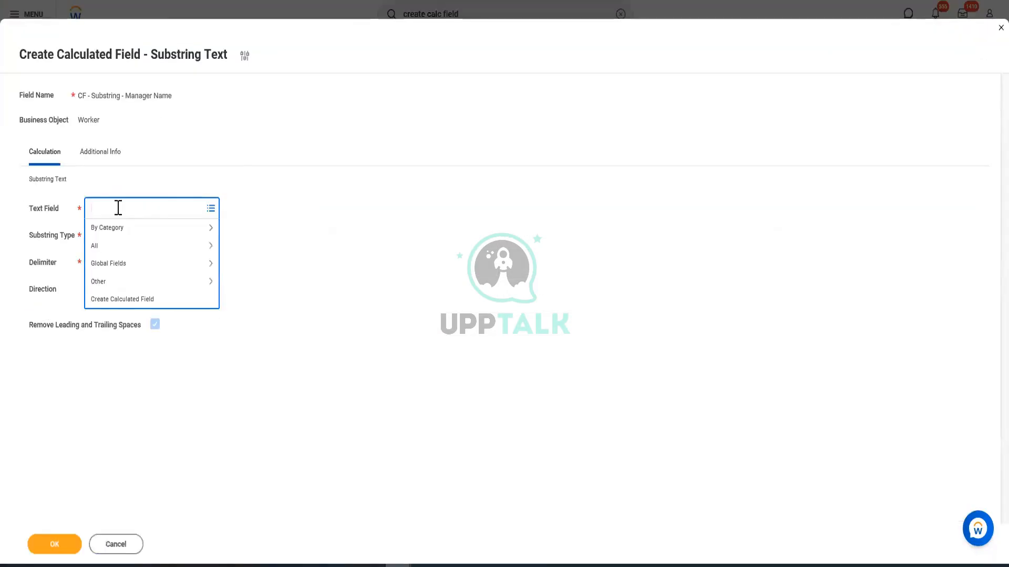
pyautogui.write('manager level 01')
pyautogui.press('Return')
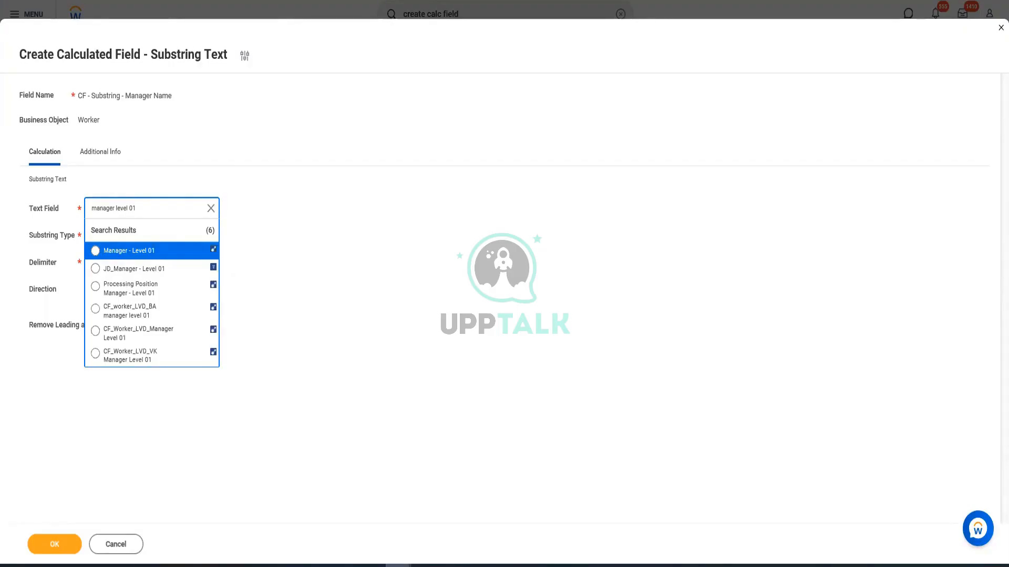
pyautogui.click(131, 250)
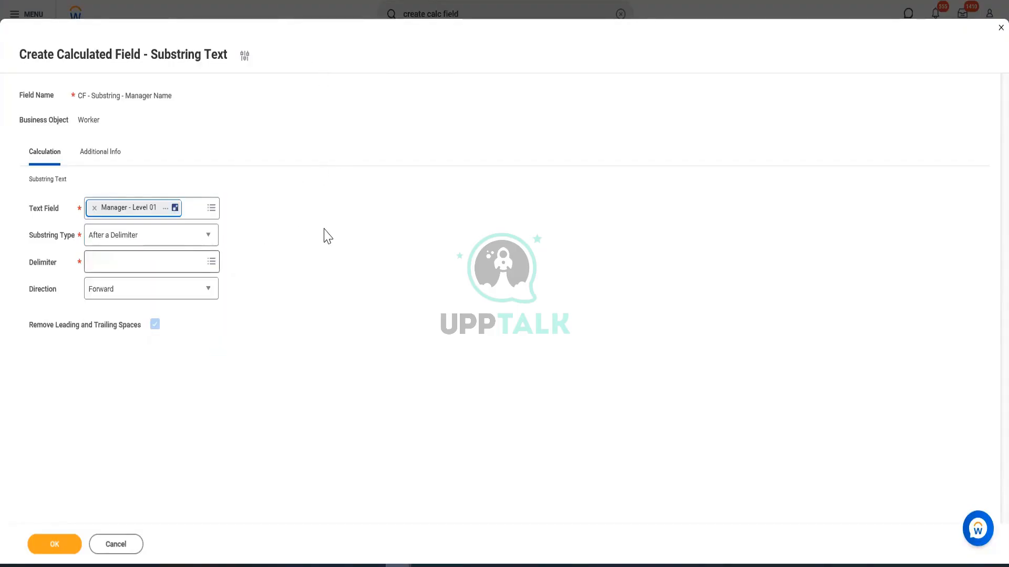
pyautogui.click(326, 229)
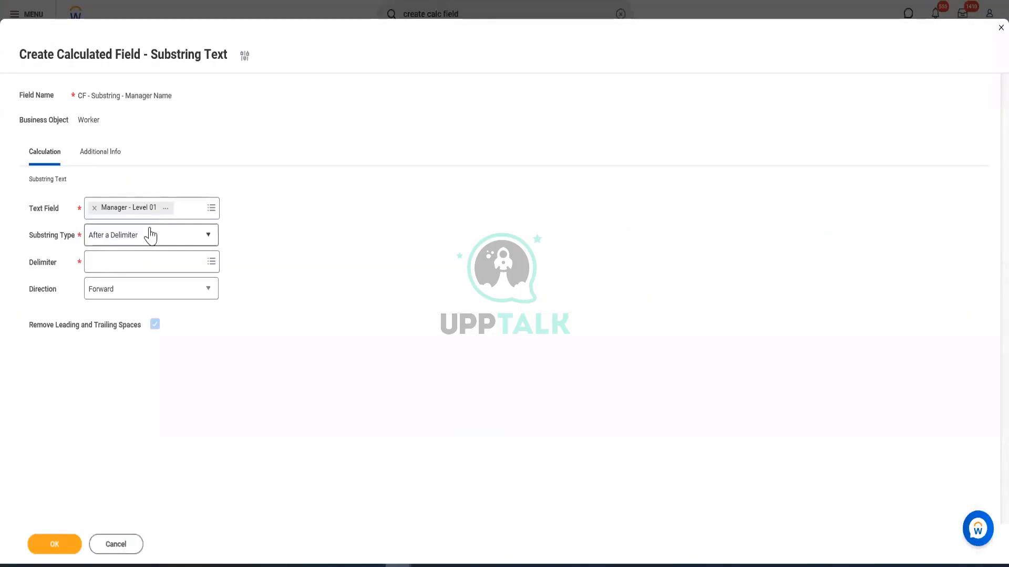
# Set the delimiter to the global text field ( with direction Backward, and save the calculated field
pyautogui.click(128, 261)
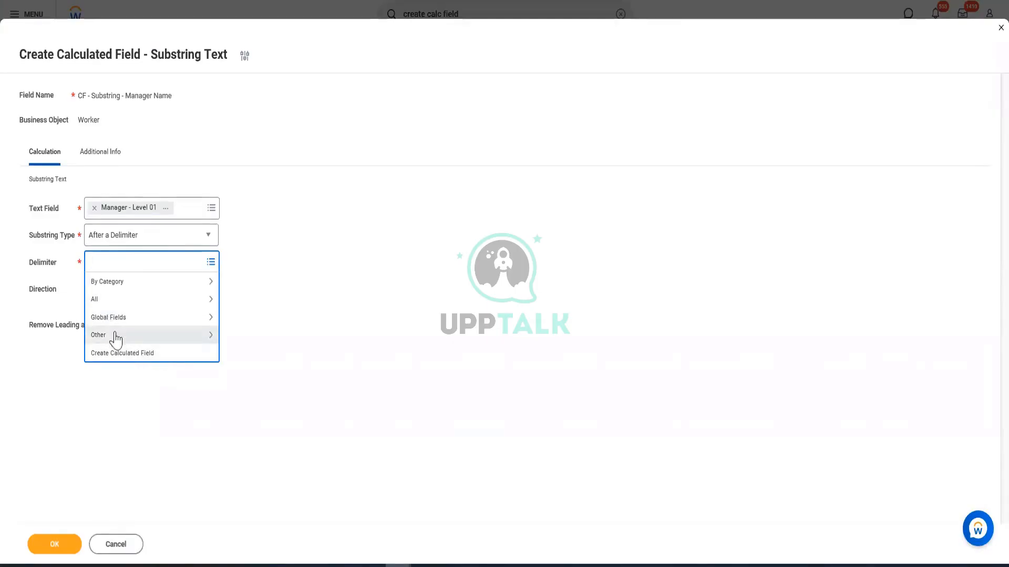
pyautogui.click(111, 318)
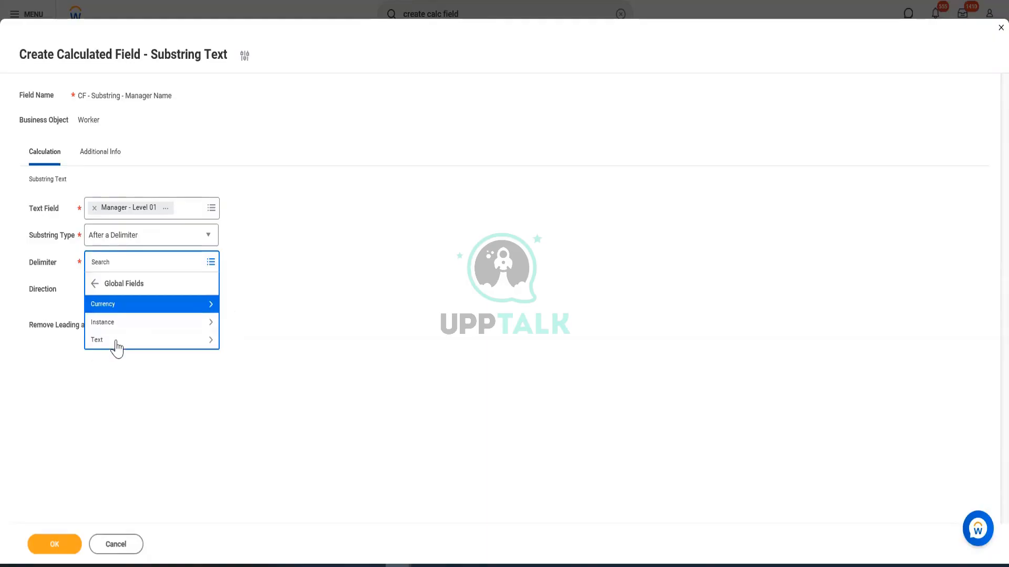
pyautogui.click(116, 342)
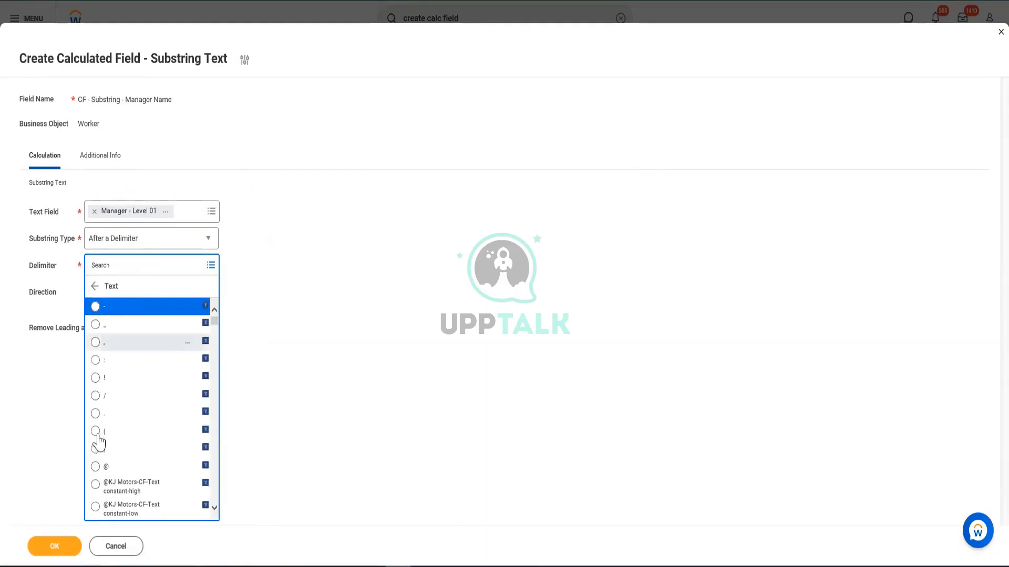
pyautogui.click(97, 434)
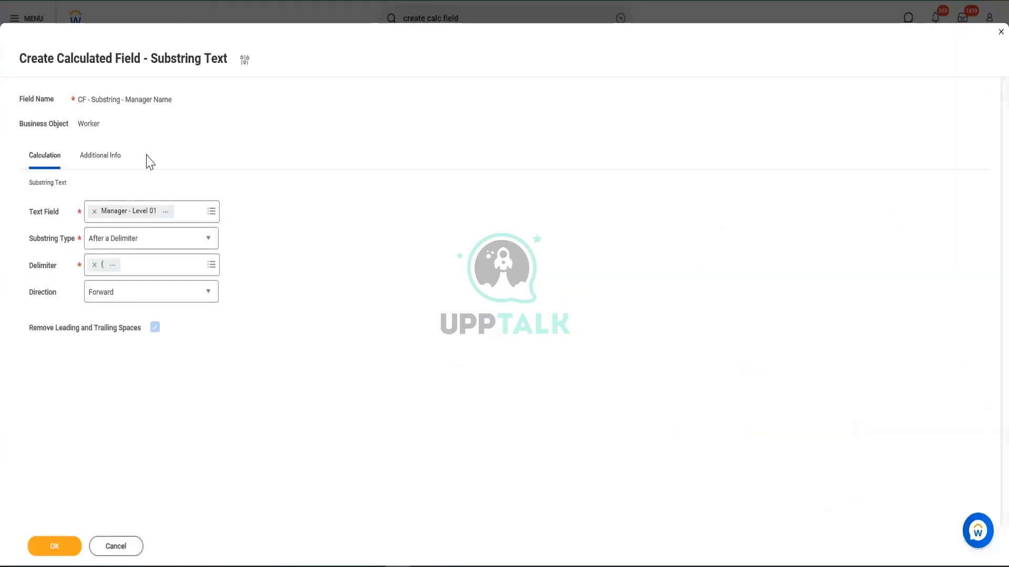
pyautogui.click(113, 300)
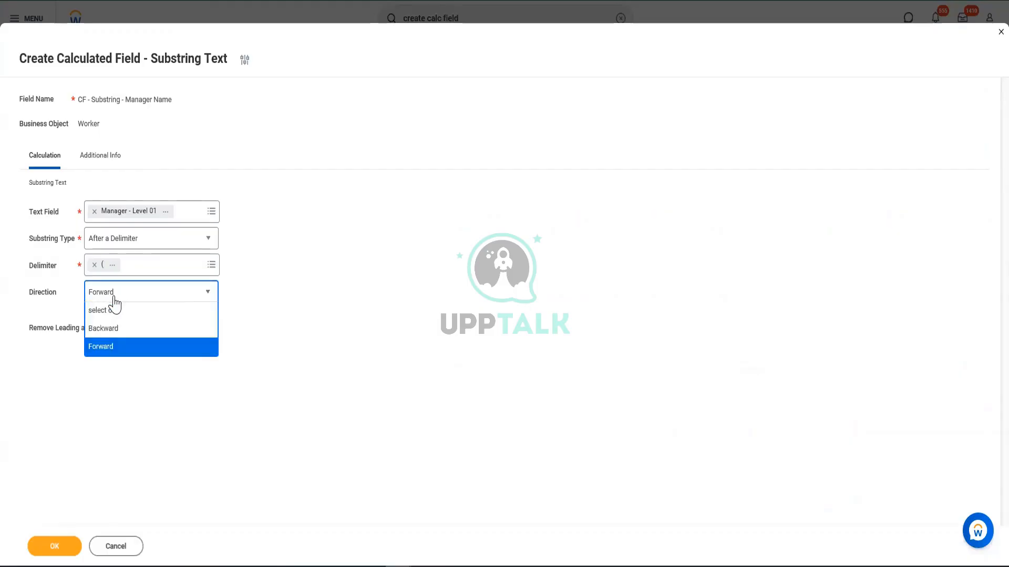
pyautogui.click(108, 328)
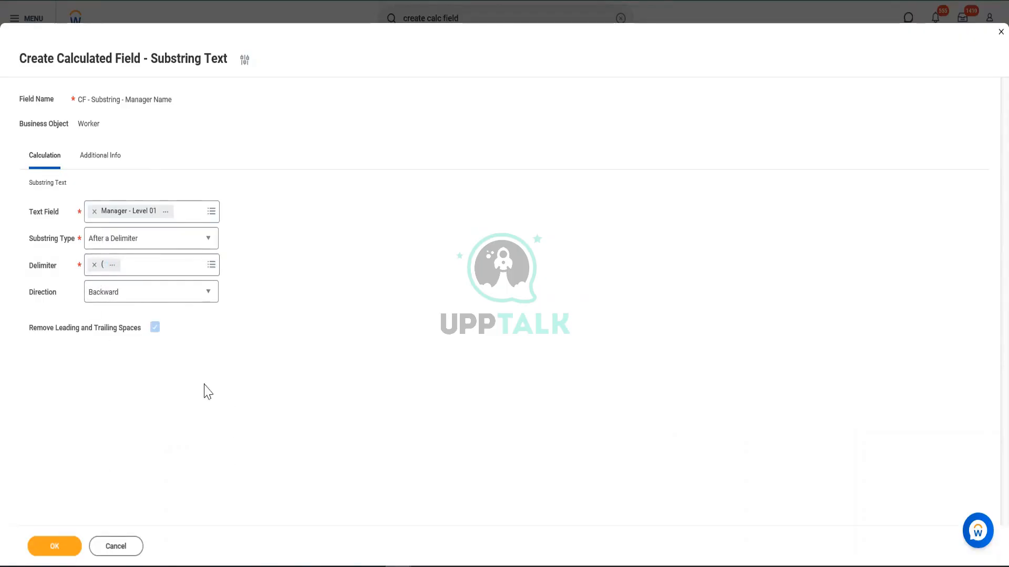
pyautogui.click(54, 546)
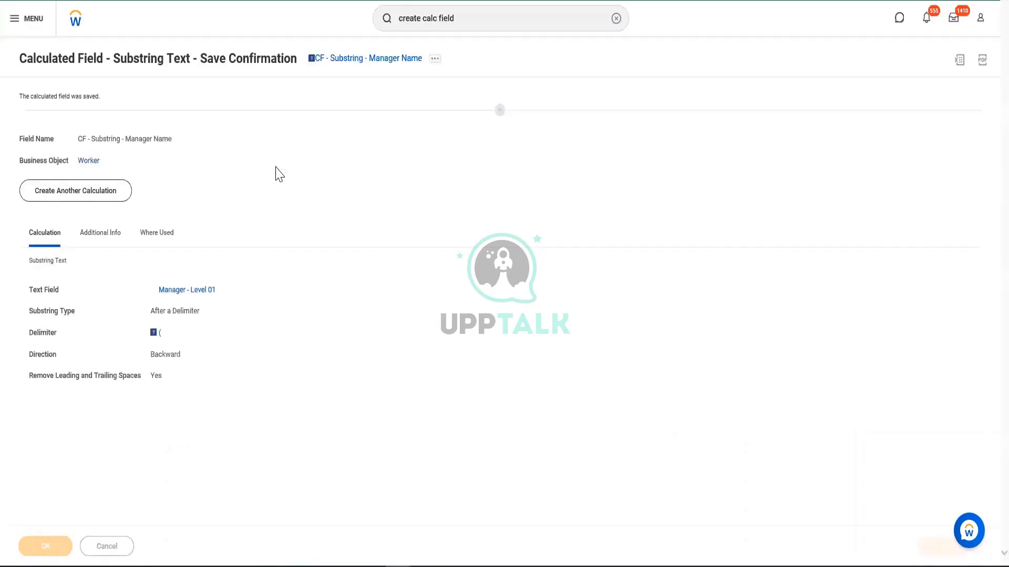
# Copy the saved substring field's name and open the report CR - Employees of US and Non US for editing
pyautogui.rightClick(361, 57)
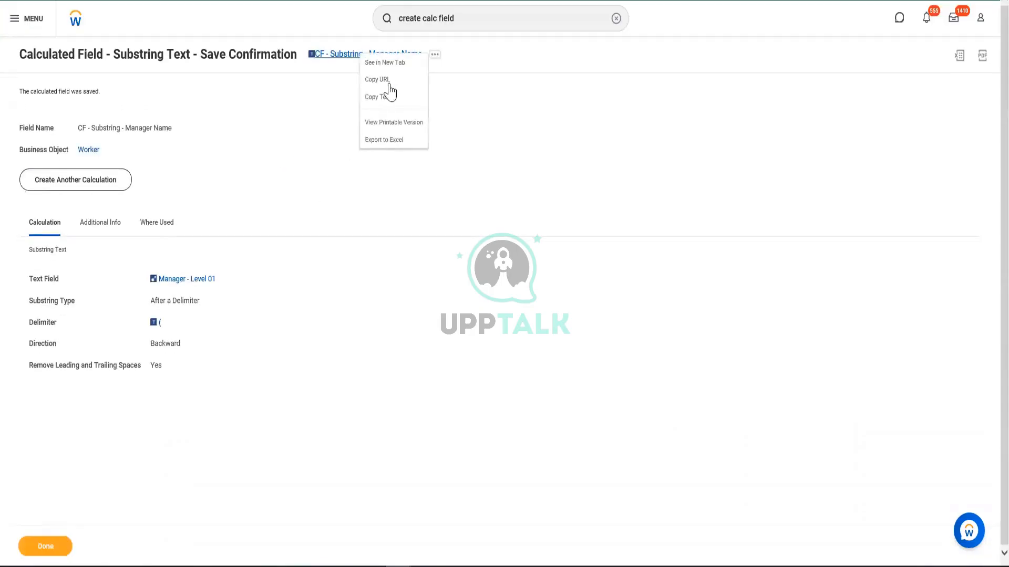
pyautogui.click(383, 97)
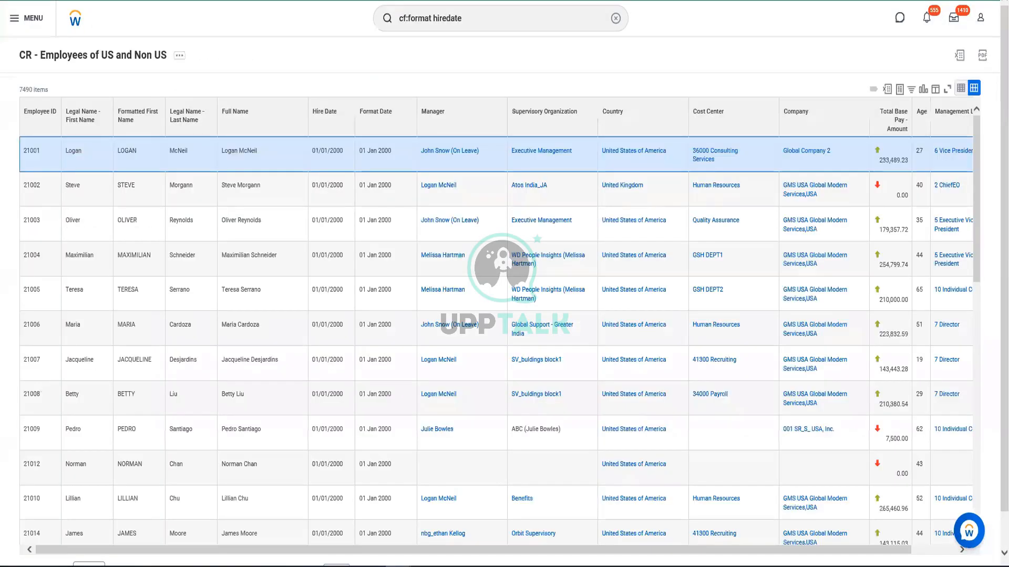
pyautogui.click(179, 55)
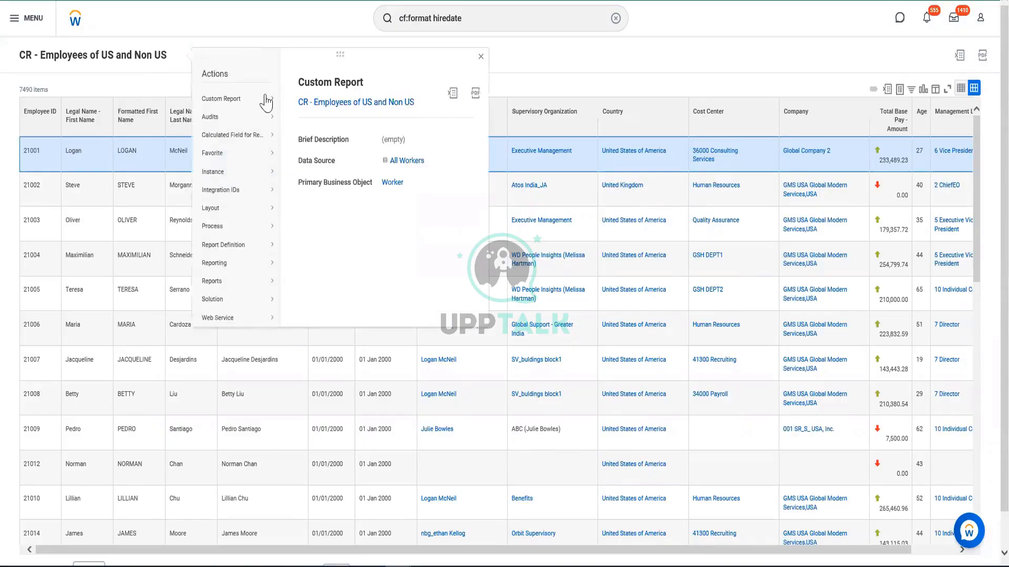
pyautogui.moveTo(237, 105)
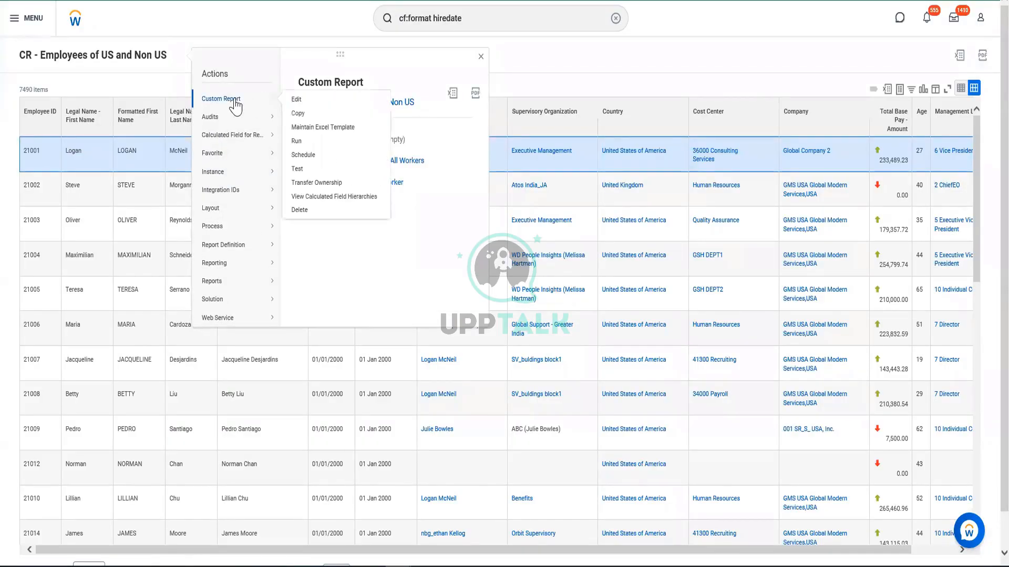
pyautogui.click(309, 103)
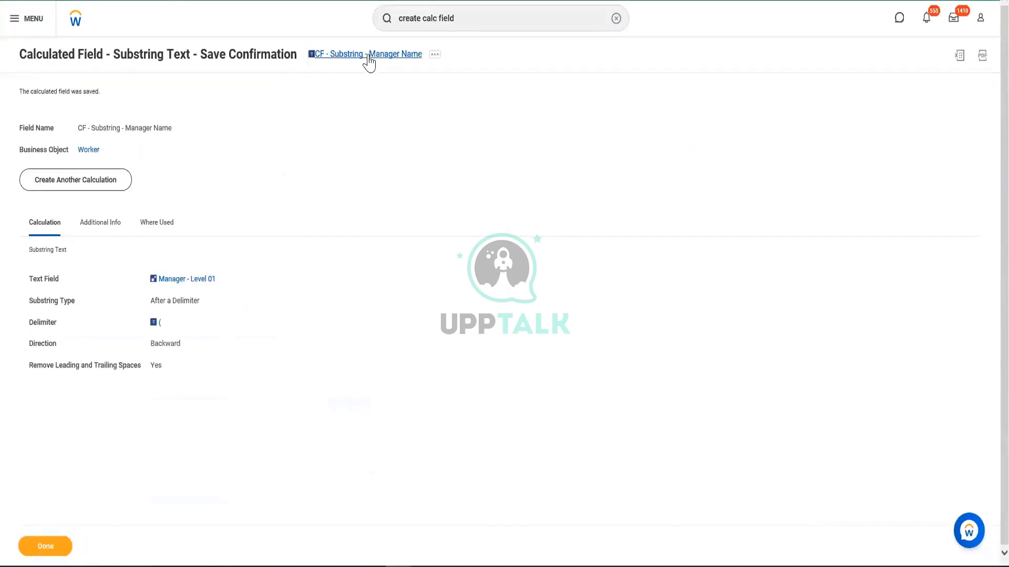
pyautogui.rightClick(368, 56)
pyautogui.click(387, 101)
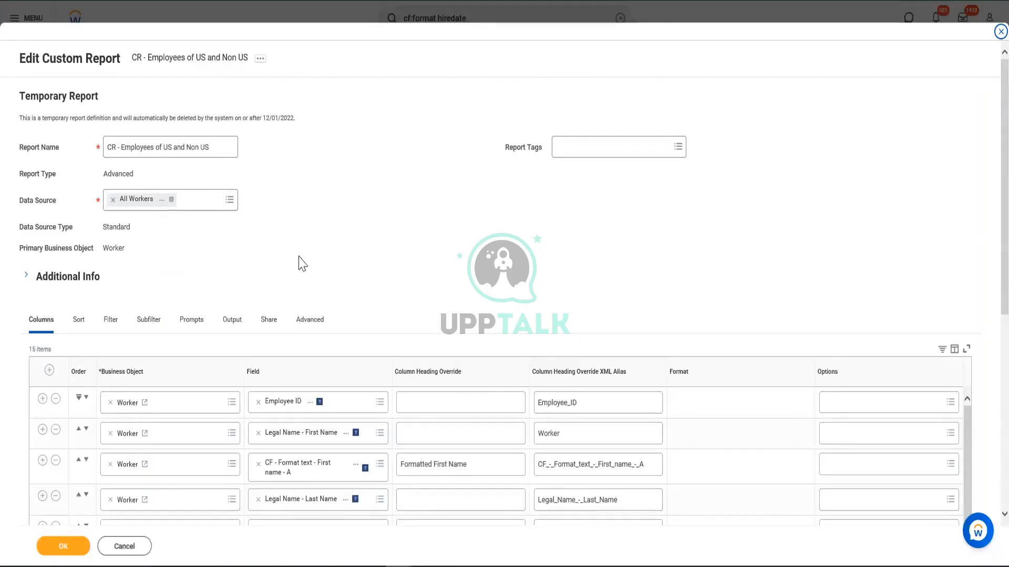
# Insert a column below Manager - Level 01 using CF - Substring - Manager Name with the heading override Manager Name
pyautogui.scroll(-5, 452, 247)
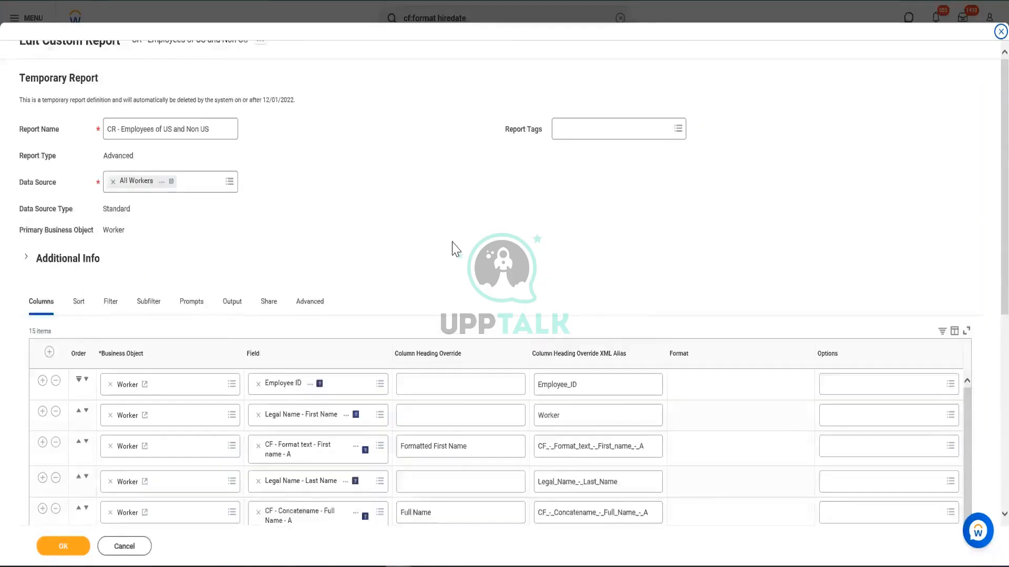
pyautogui.scroll(-3, 357, 221)
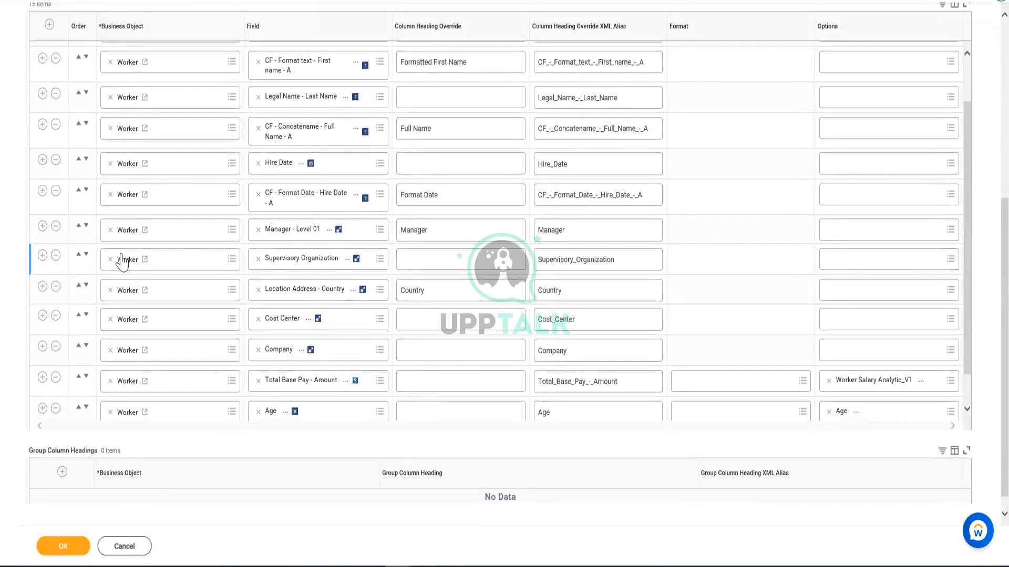
pyautogui.click(42, 232)
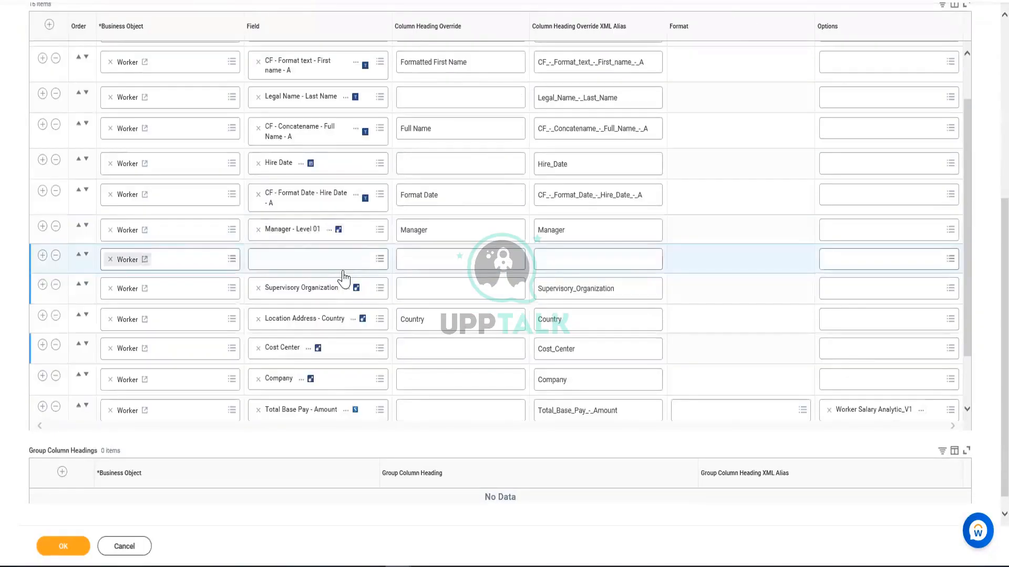
pyautogui.click(291, 261)
pyautogui.hotkey('ctrl', 'v')
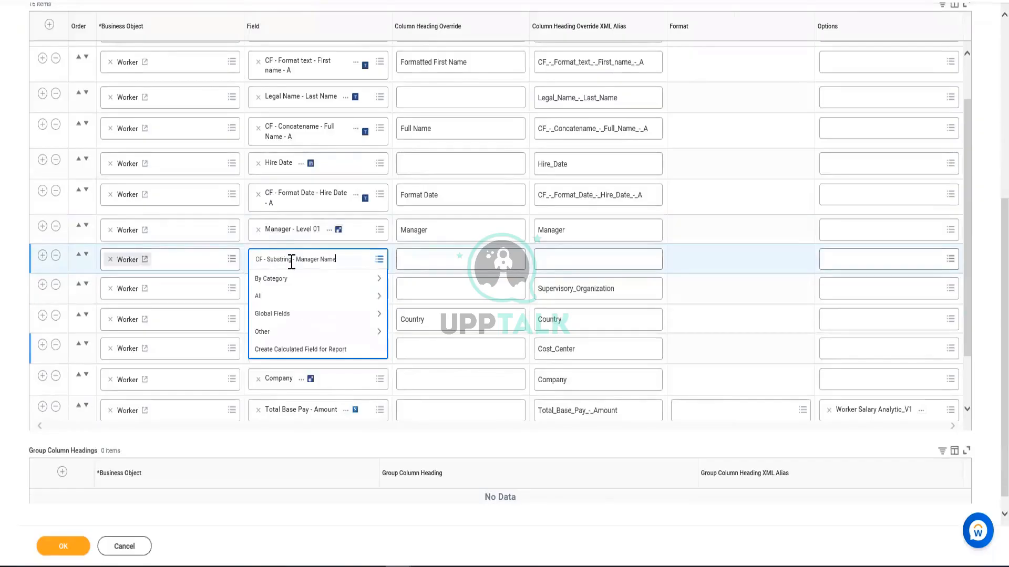
pyautogui.press('Return')
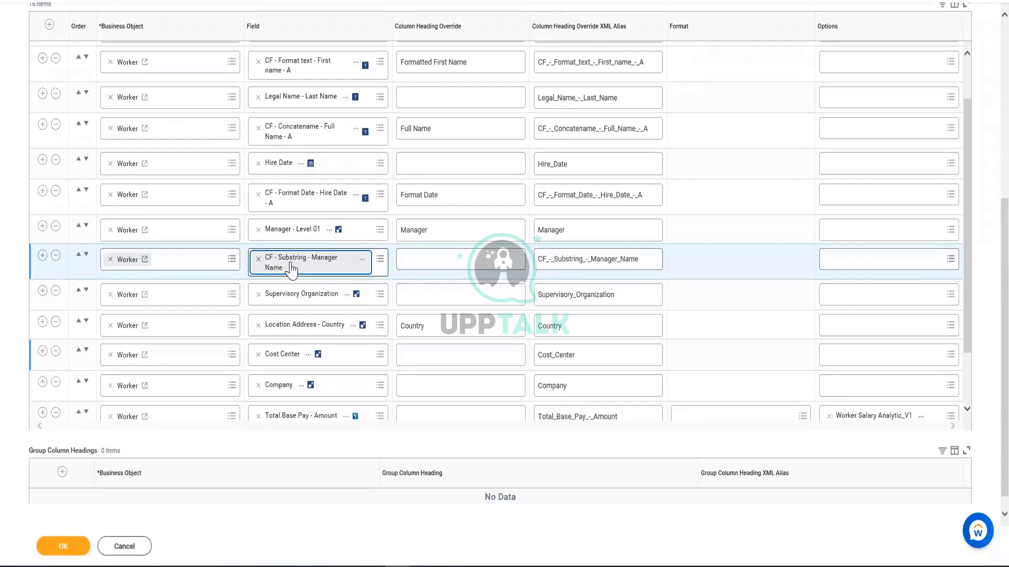
pyautogui.click(452, 256)
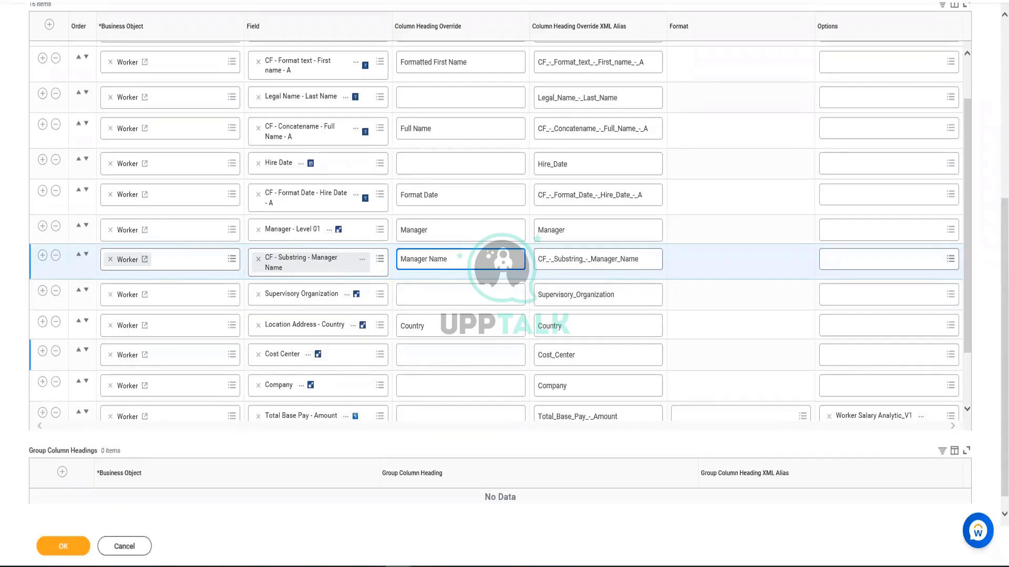
# Save the edited report CR - Employees of US and Non US past its alerts and run it
pyautogui.click(78, 549)
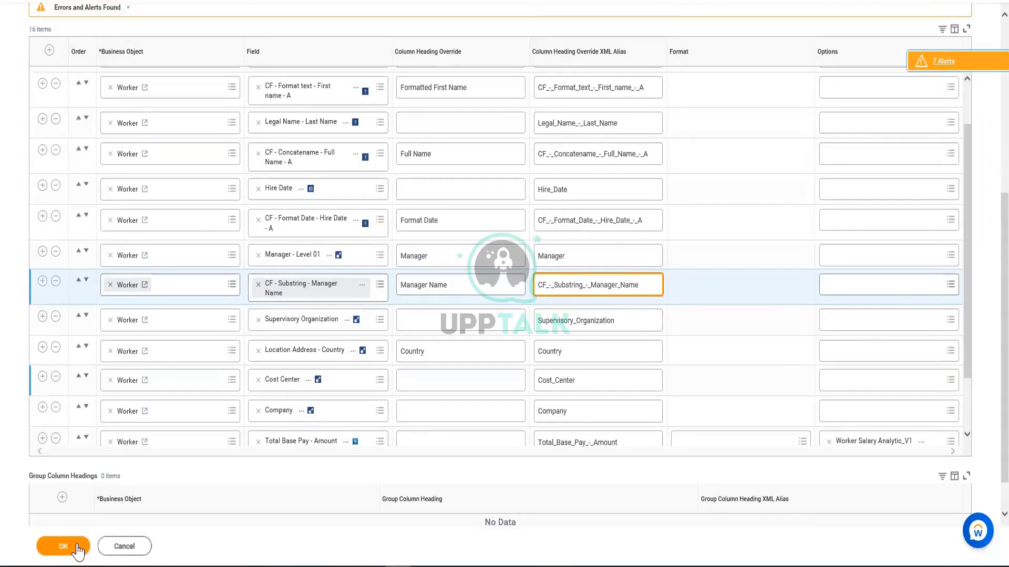
pyautogui.click(68, 547)
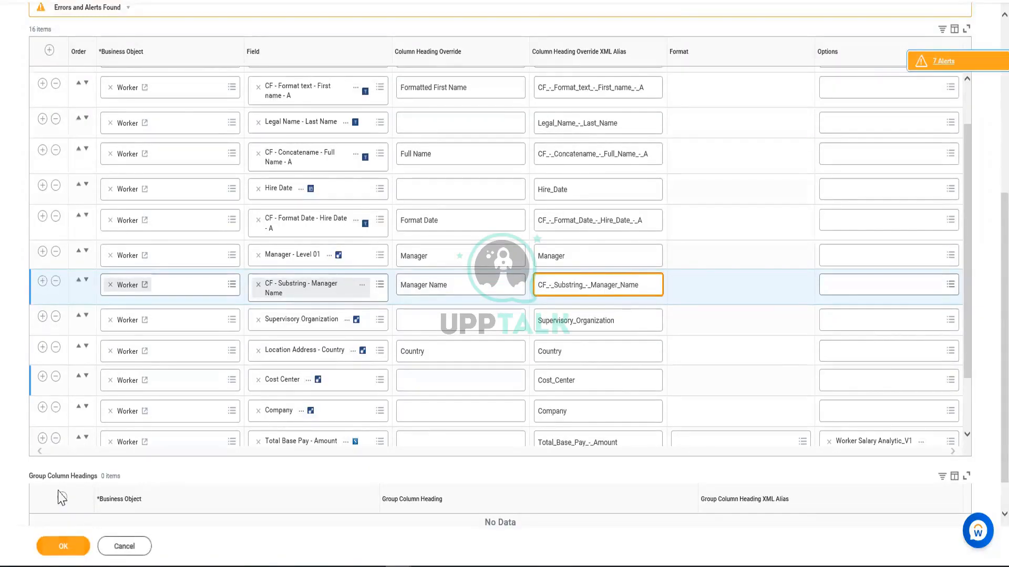
pyautogui.click(59, 547)
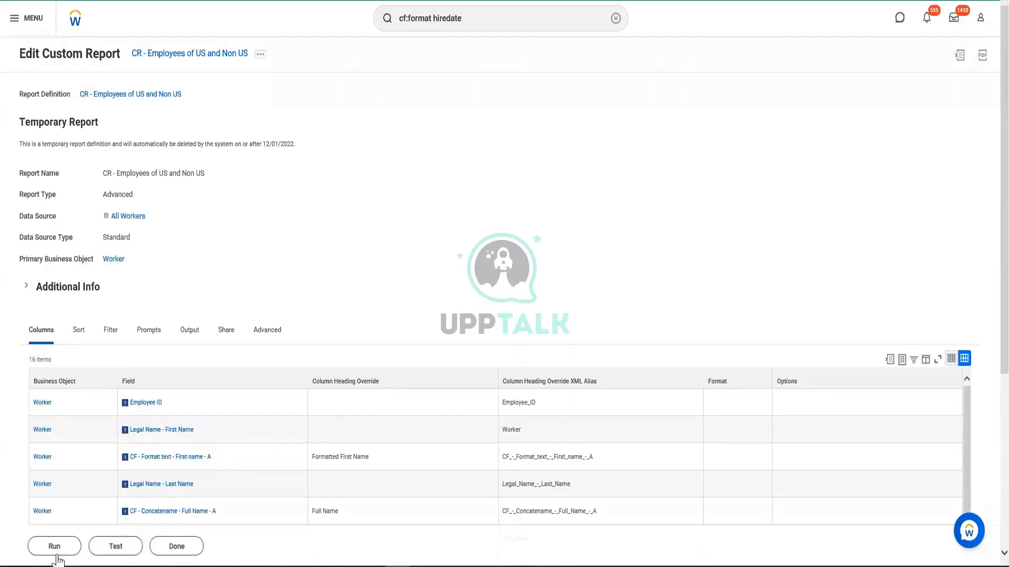
pyautogui.click(56, 557)
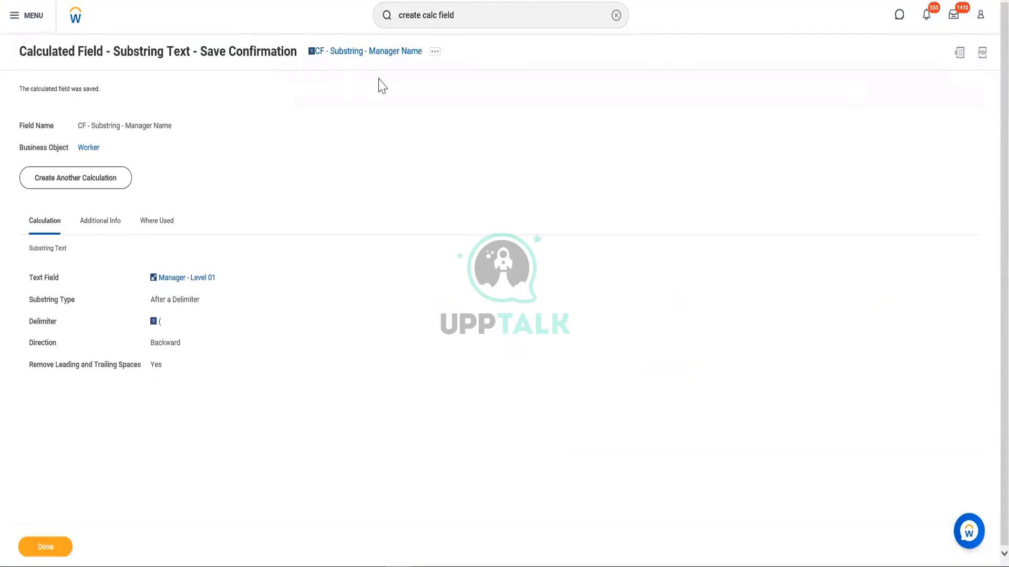
# Edit the calculated field CF - Substring - Manager Name to use the direction Forward and save it
pyautogui.click(435, 52)
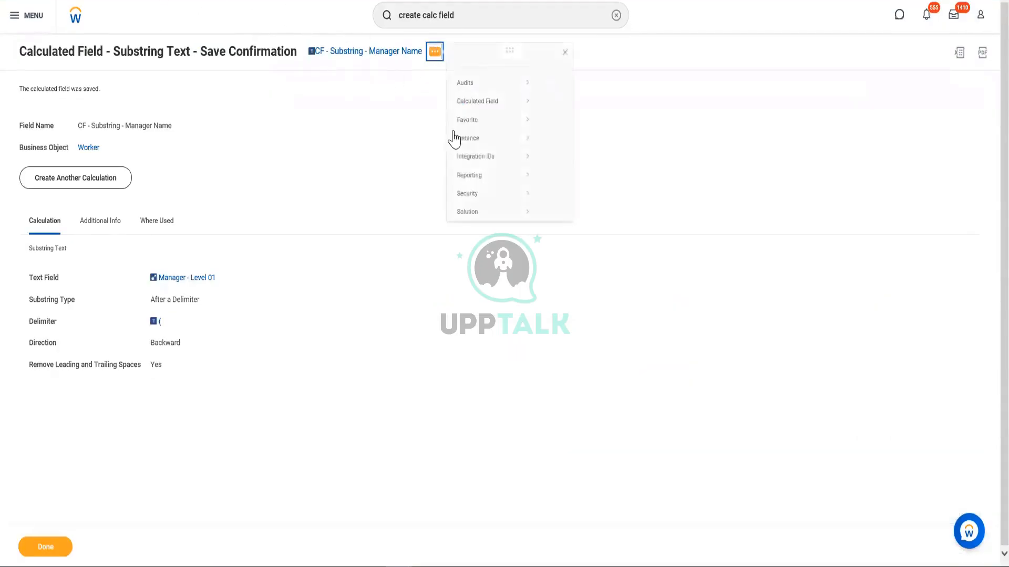
pyautogui.moveTo(478, 122)
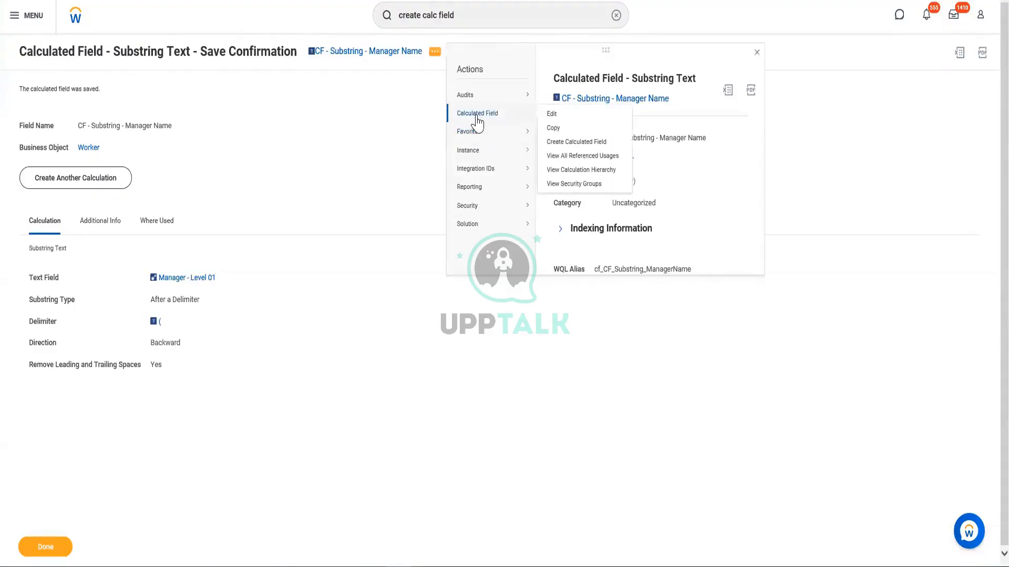
pyautogui.click(553, 115)
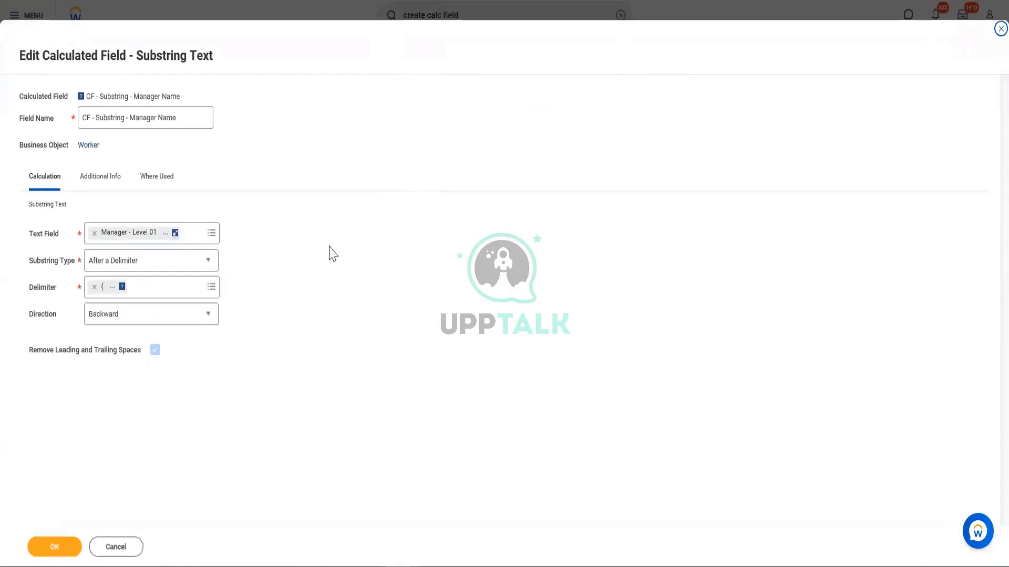
pyautogui.click(113, 317)
pyautogui.click(101, 370)
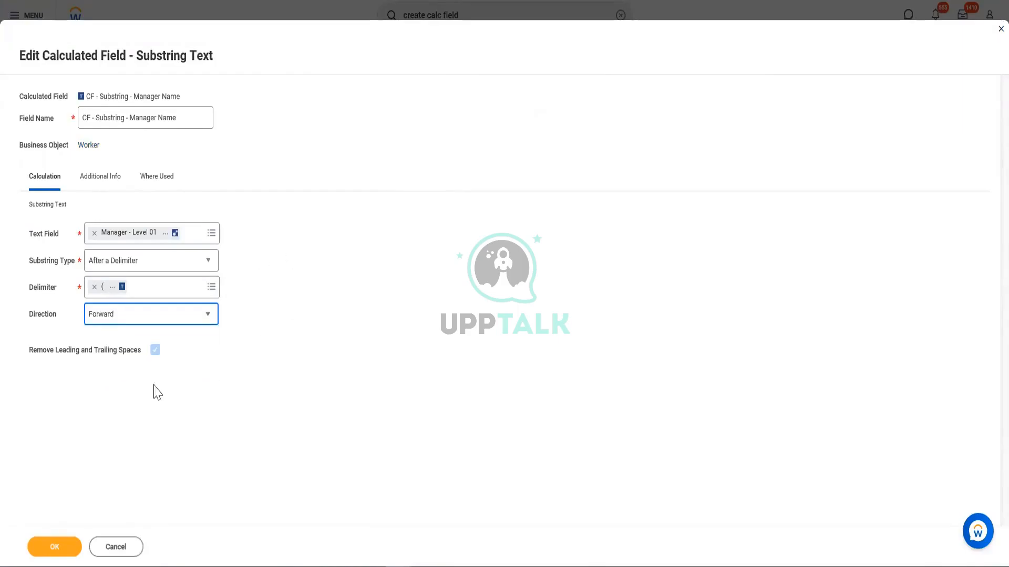
pyautogui.click(43, 548)
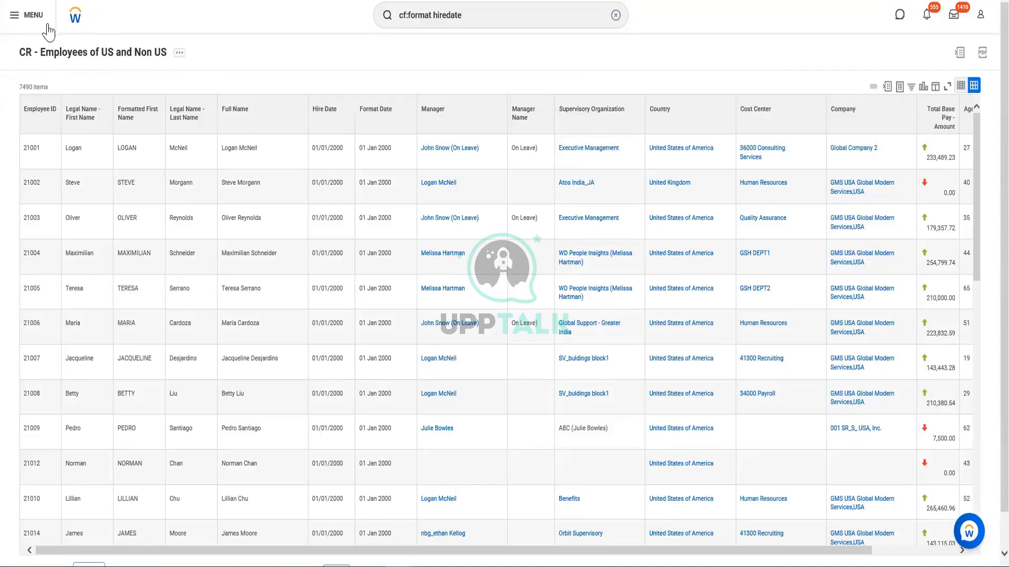
# Rerun the report CR - Employees of US and Non US to check the Manager Name column
pyautogui.click(179, 54)
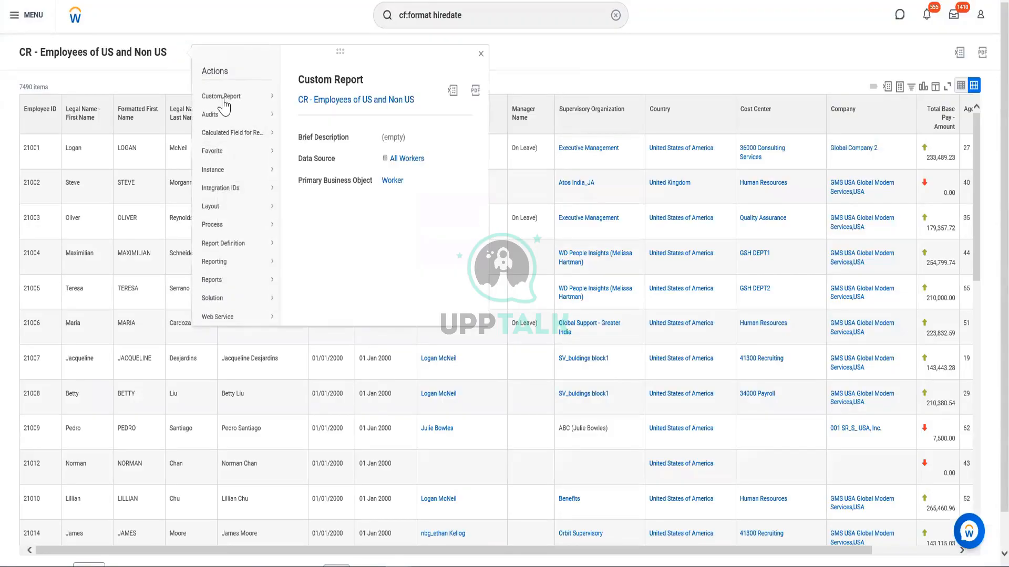
pyautogui.moveTo(223, 101)
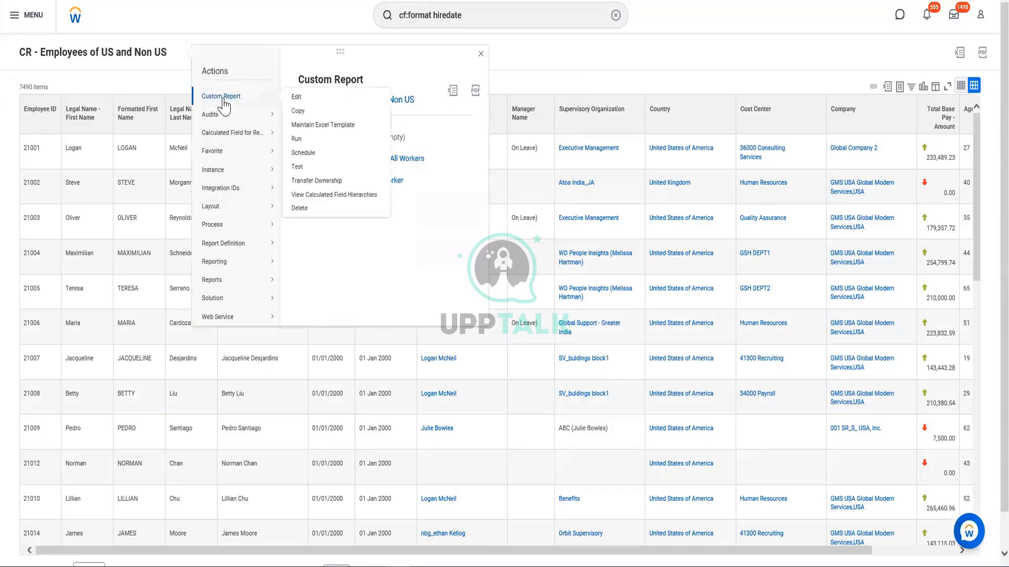
pyautogui.click(295, 139)
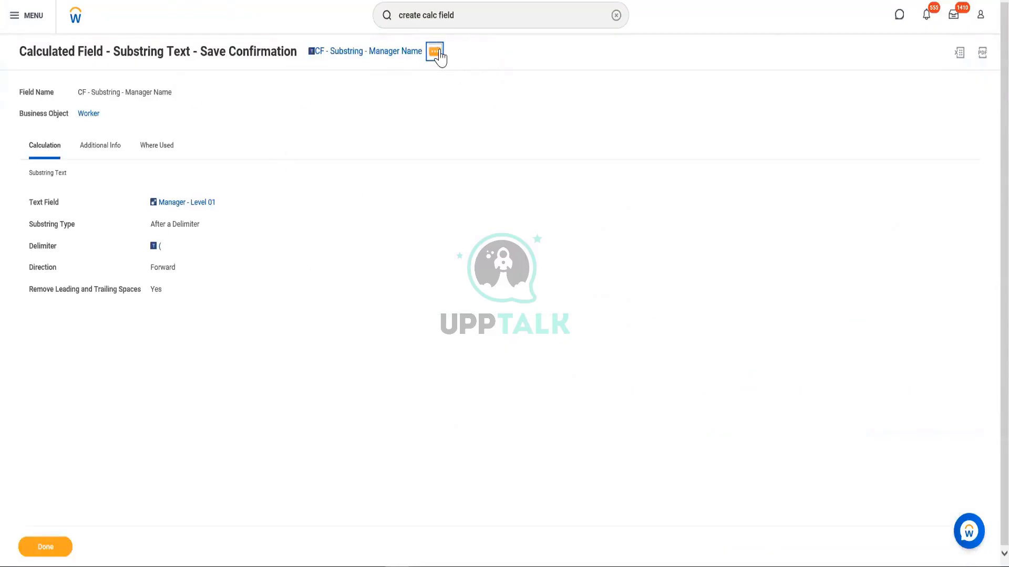
# Reopen CF - Substring - Manager Name for editing and set its substring type to Before a Delimiter
pyautogui.click(434, 51)
pyautogui.moveTo(488, 113)
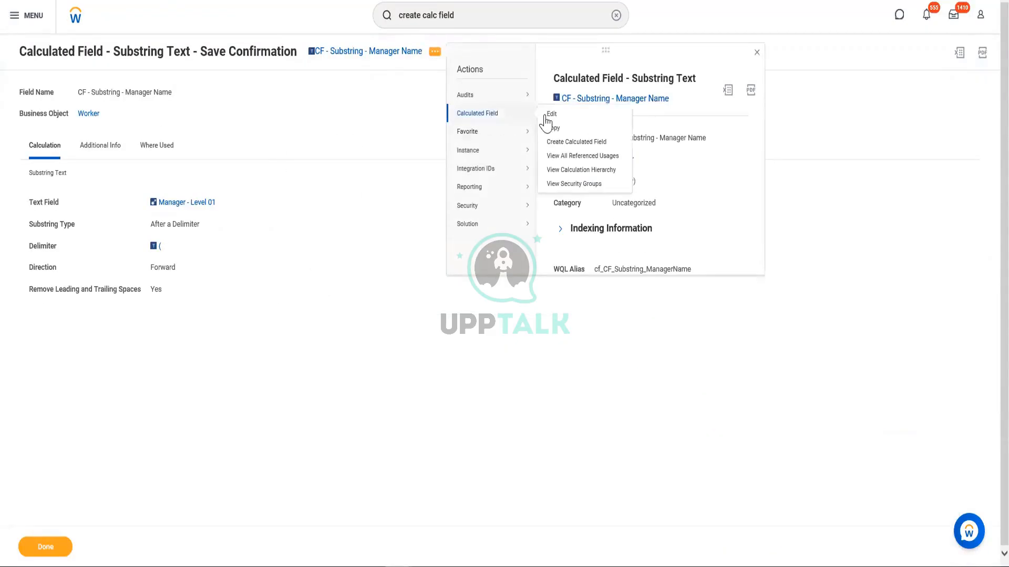
pyautogui.click(549, 114)
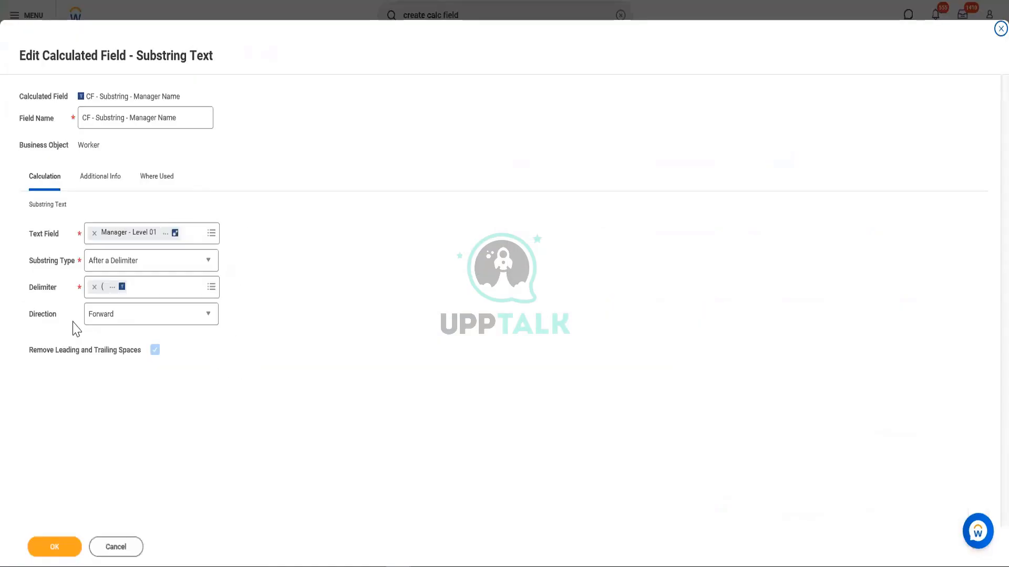
pyautogui.click(152, 267)
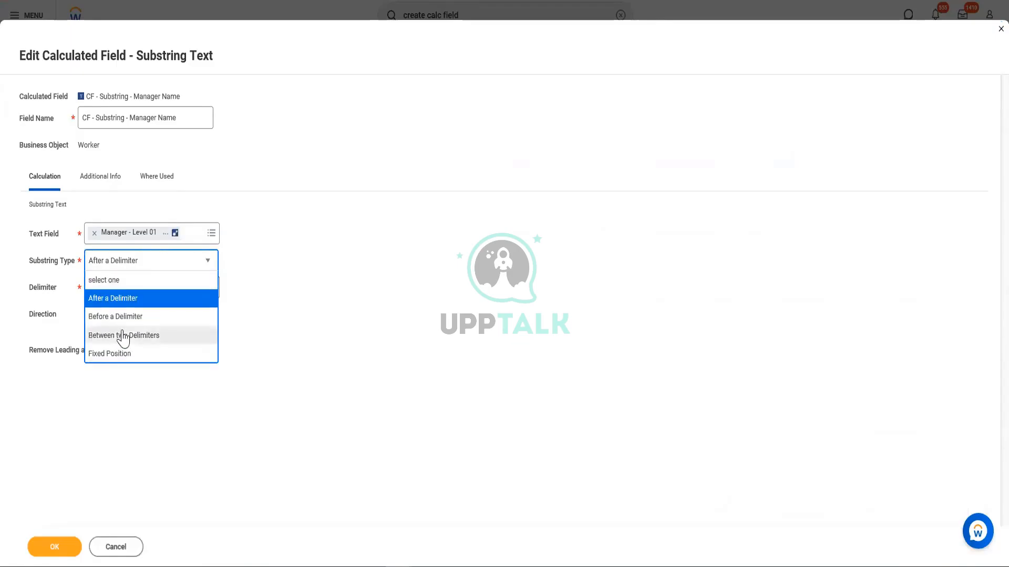
pyautogui.click(116, 315)
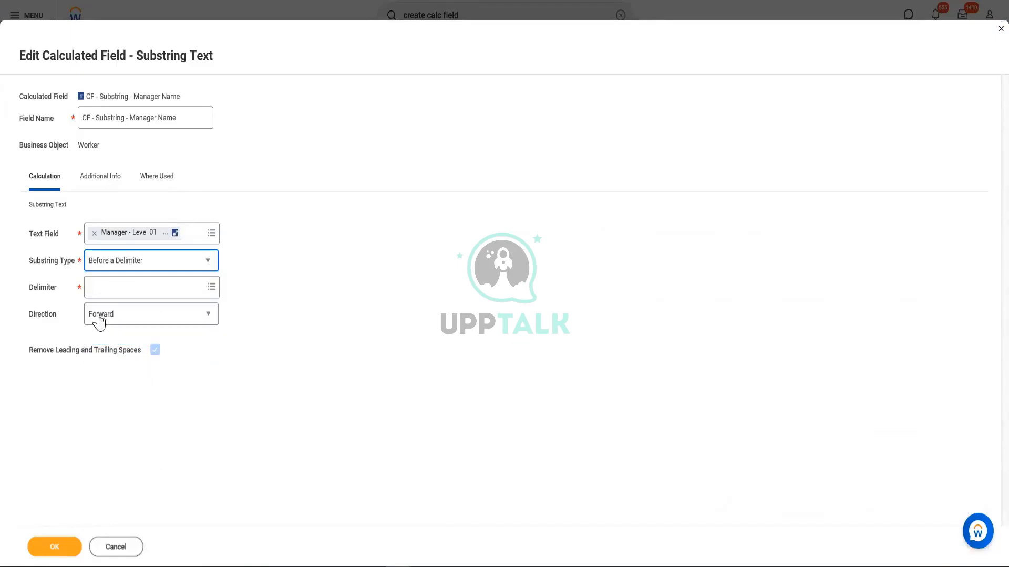
# Set the delimiter to the global text field ( and save the calculated field
pyautogui.click(96, 286)
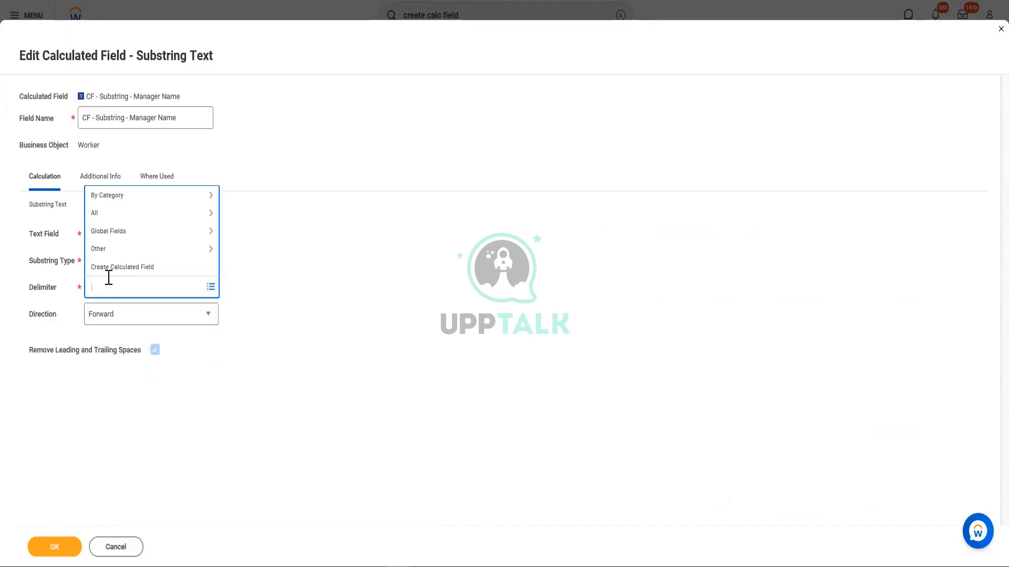
pyautogui.click(115, 251)
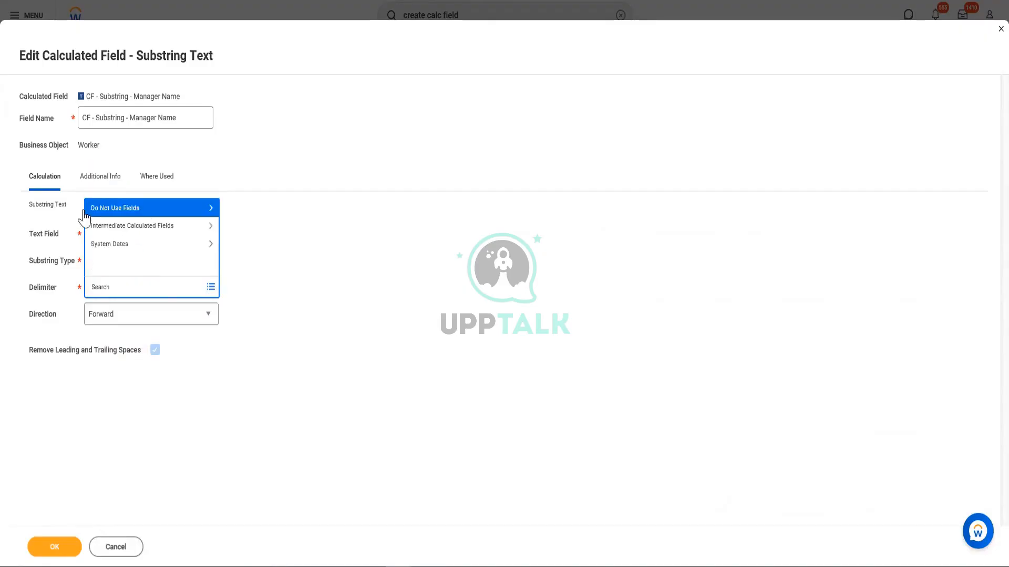
pyautogui.click(93, 210)
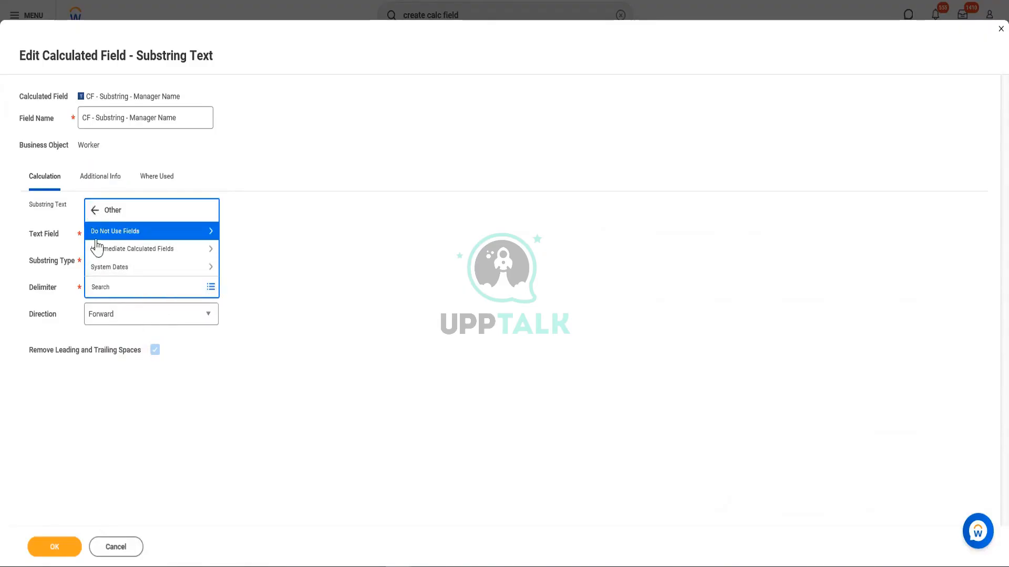
pyautogui.click(113, 232)
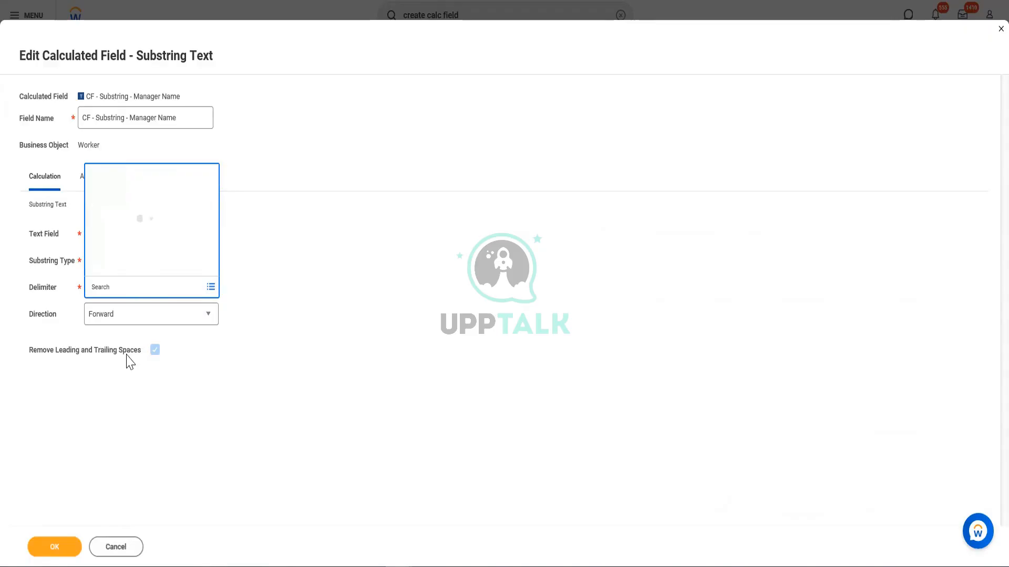
pyautogui.click(105, 269)
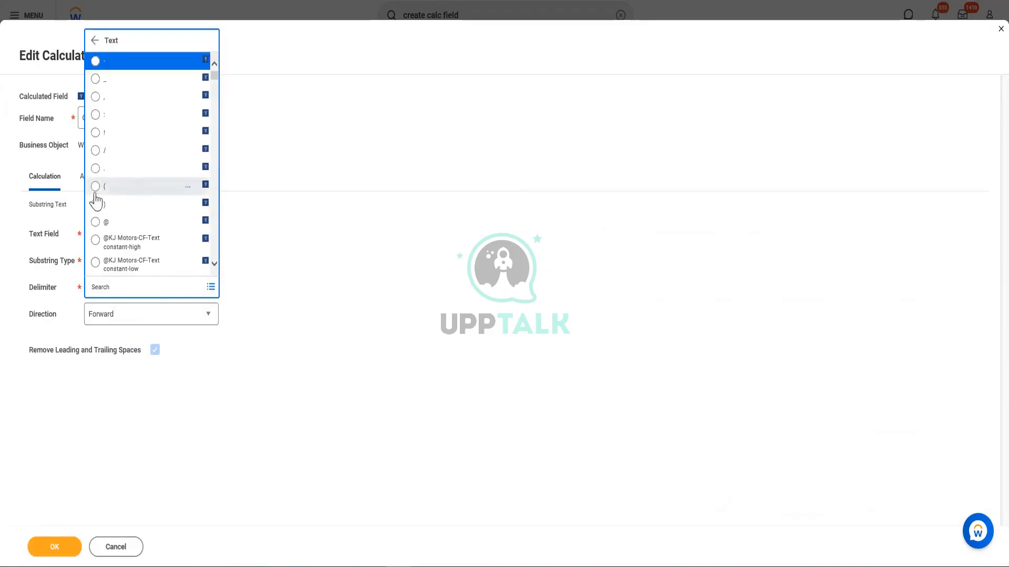
pyautogui.click(95, 187)
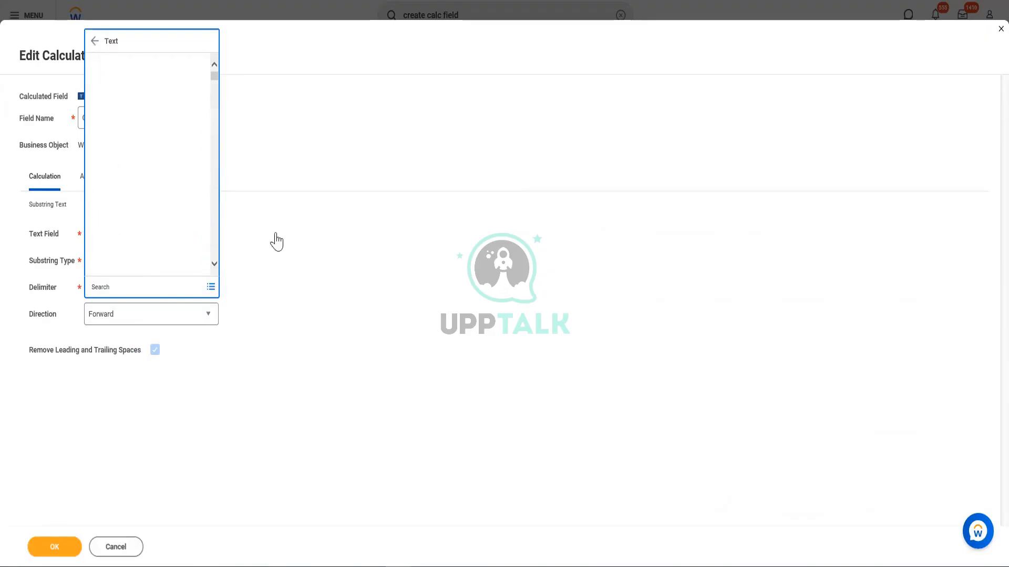
pyautogui.click(53, 546)
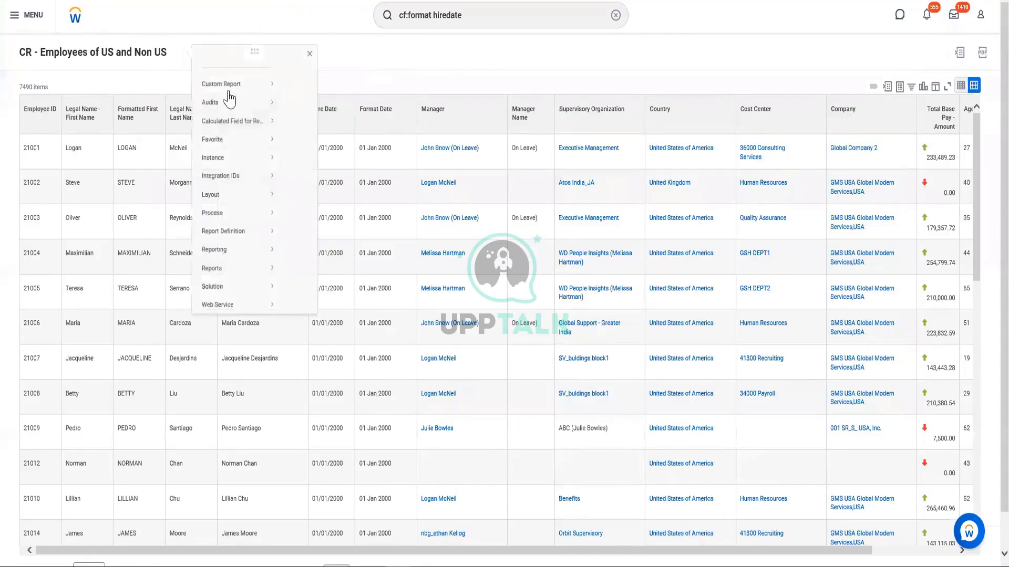
# Run CR - Employees of US and Non US again and examine the Manager Name values against the Manager column
pyautogui.moveTo(217, 101)
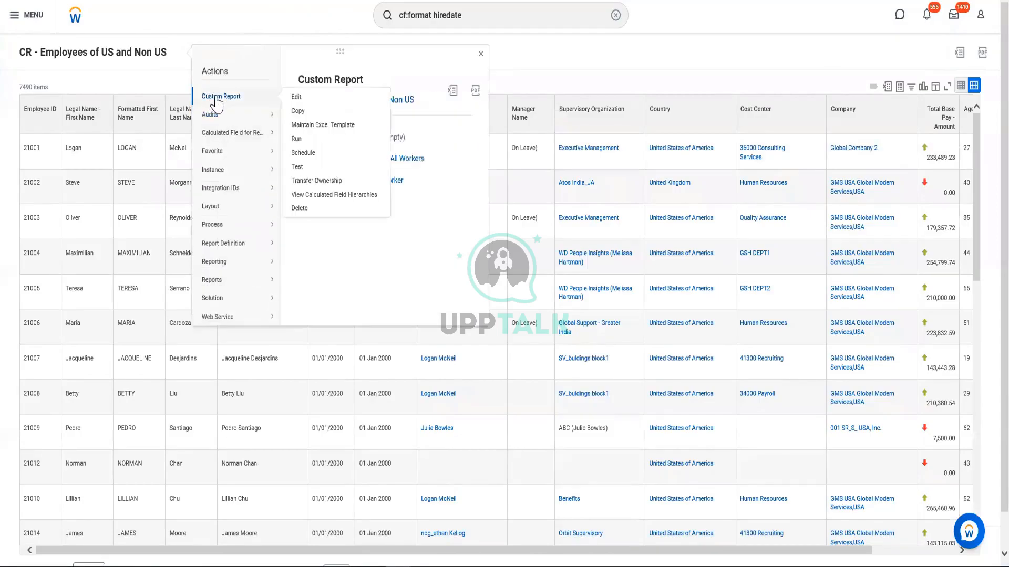
pyautogui.click(297, 139)
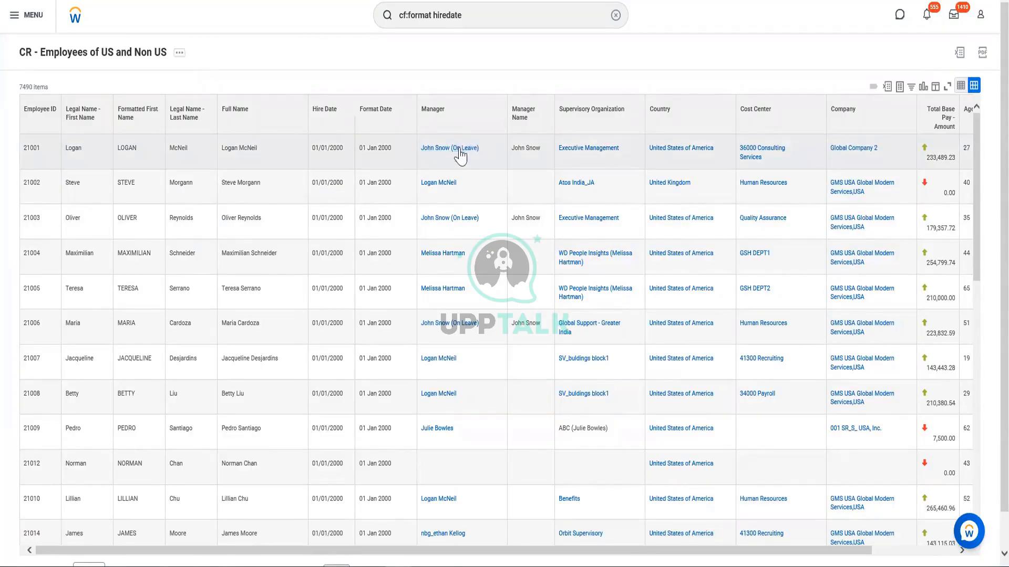
pyautogui.click(525, 187)
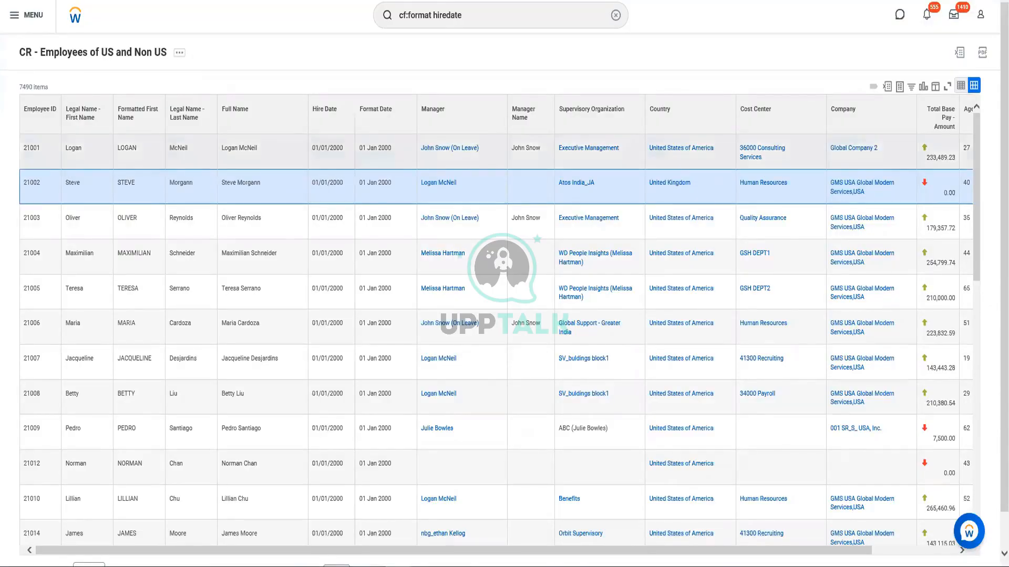
pyautogui.click(391, 21)
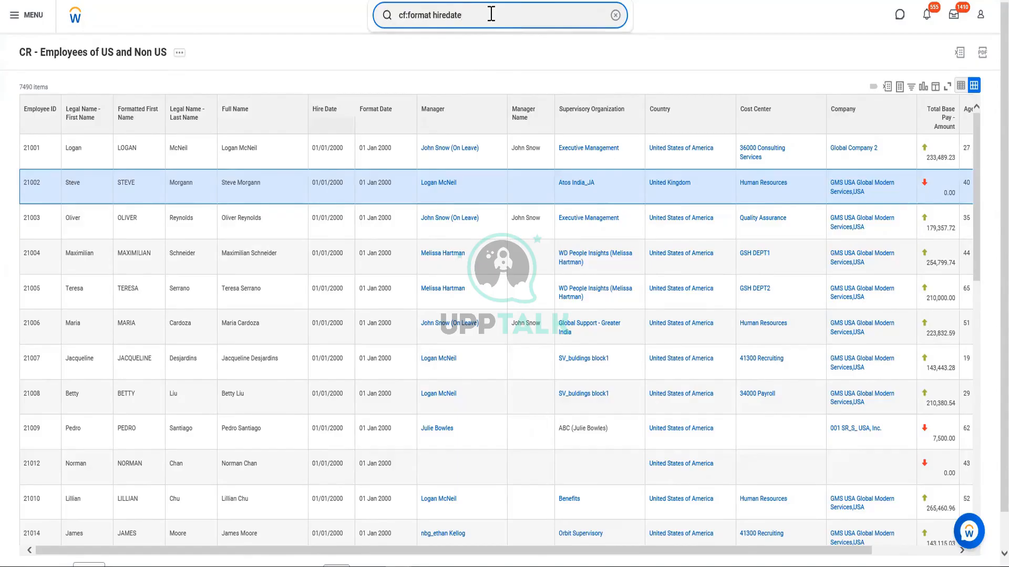
pyautogui.moveTo(489, 14); pyautogui.dragTo(386, 30)
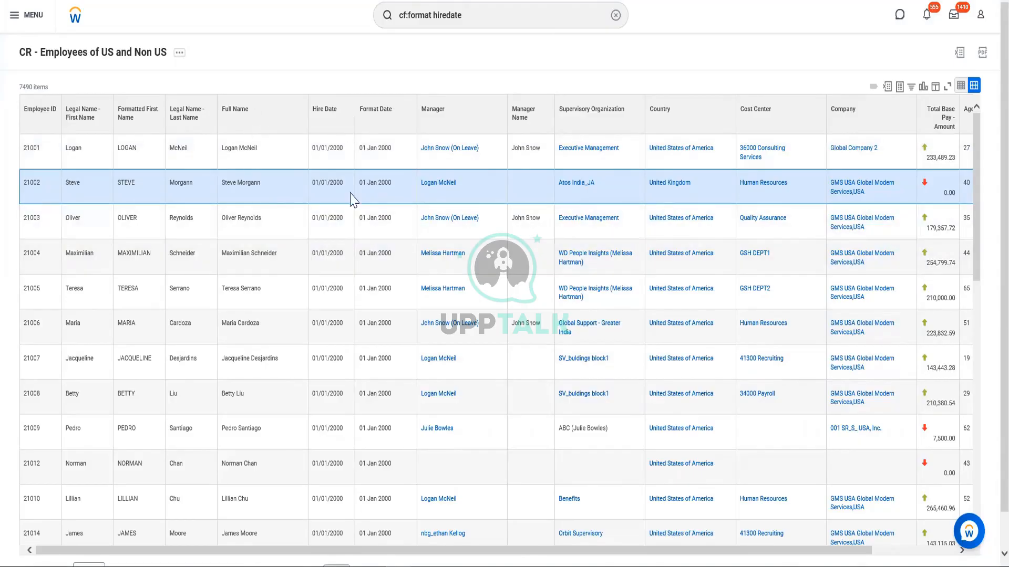
pyautogui.click(82, 110)
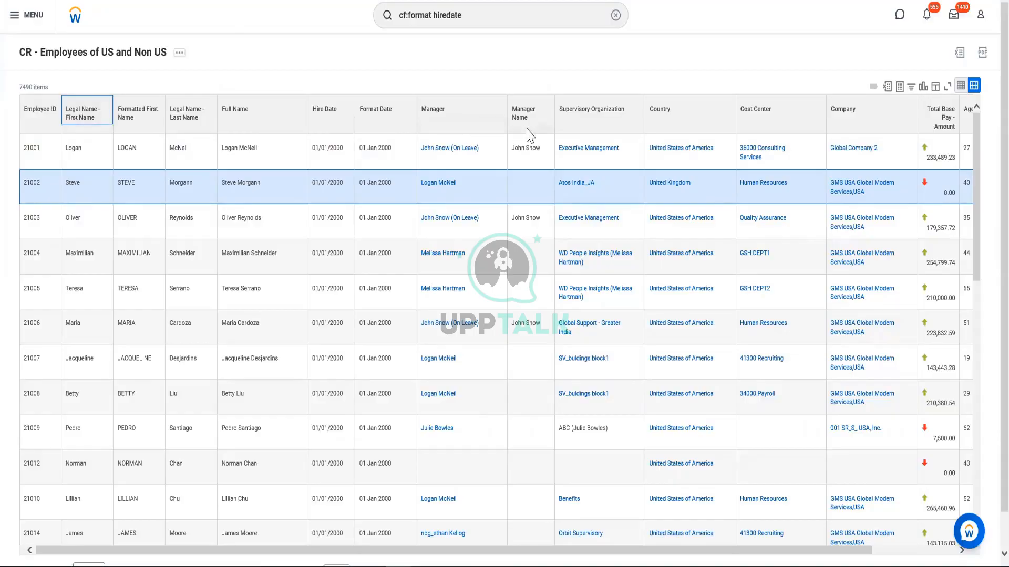